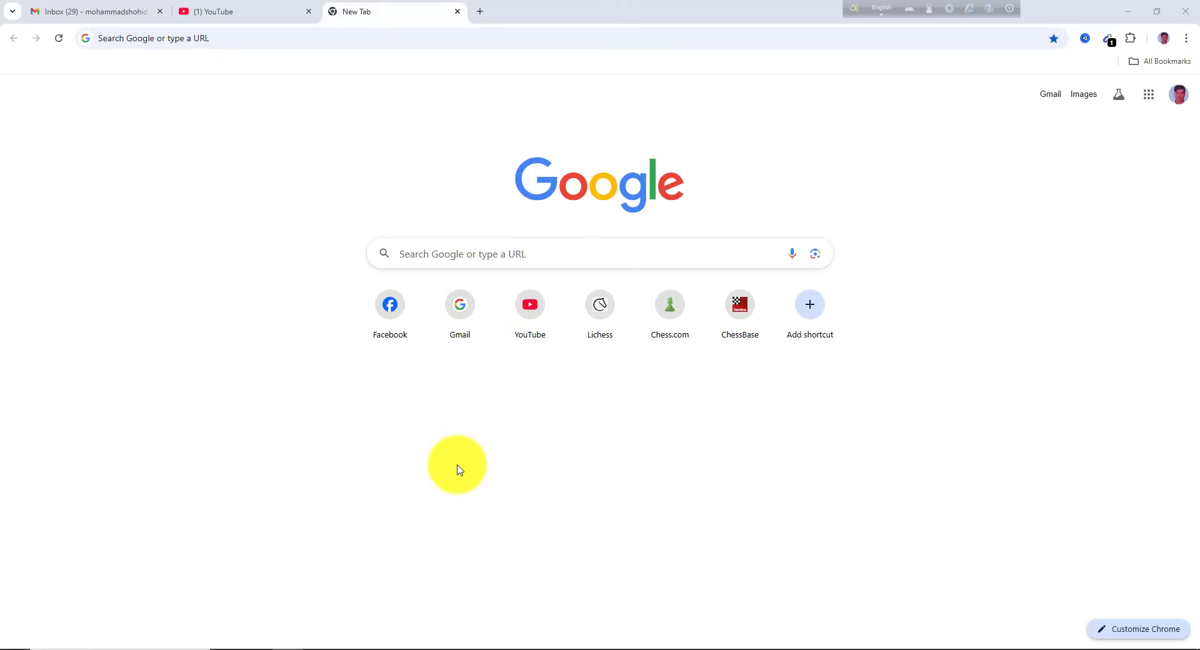
Switch to YouTube and filter the home feed to News, examining the view counts of the listed videos
{"action": "left_click", "coordinate": [261, 17]}
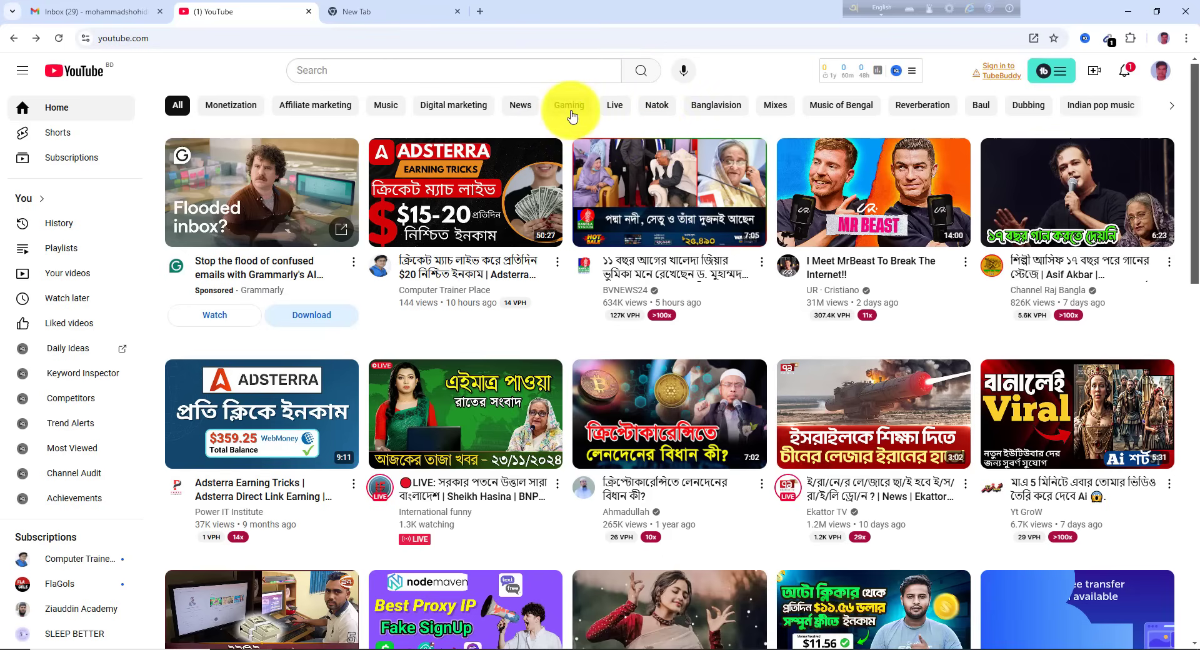
{"action": "left_click", "coordinate": [522, 108]}
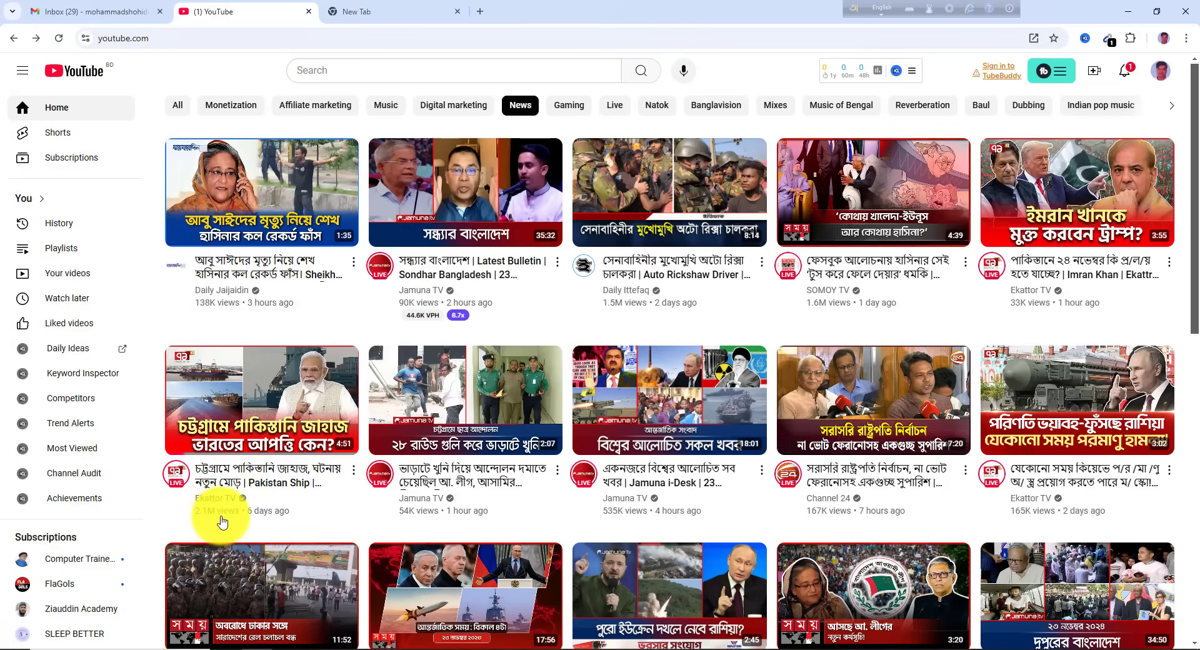
{"action": "mouse_move", "coordinate": [222, 516]}
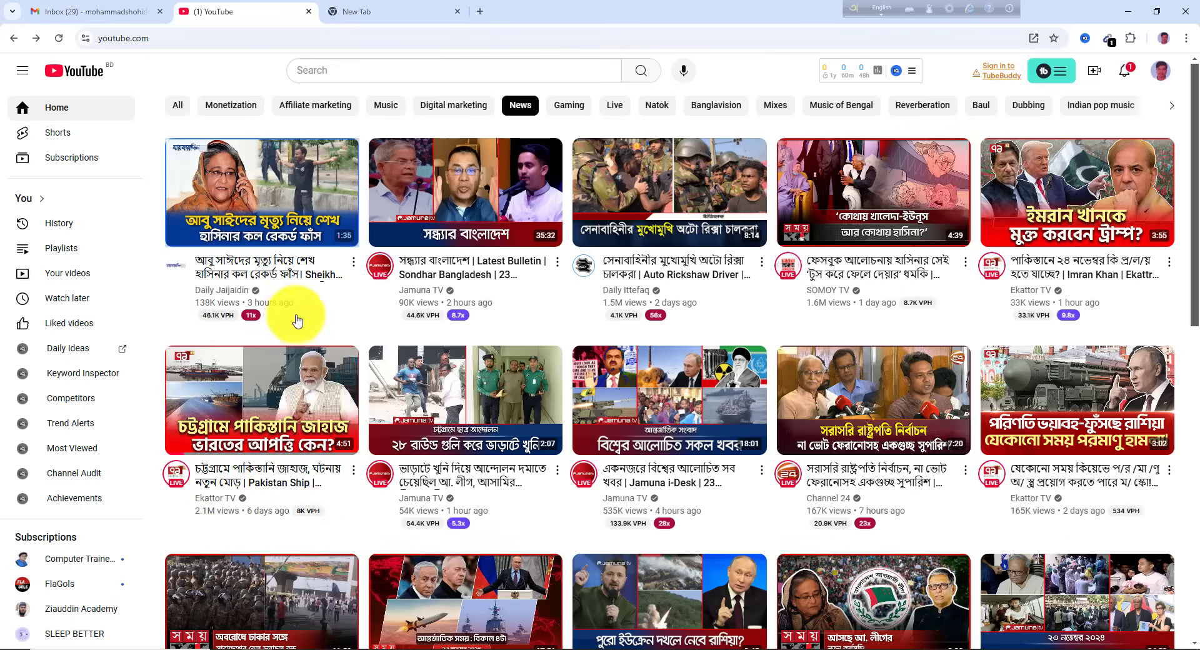
{"action": "mouse_move", "coordinate": [210, 316]}
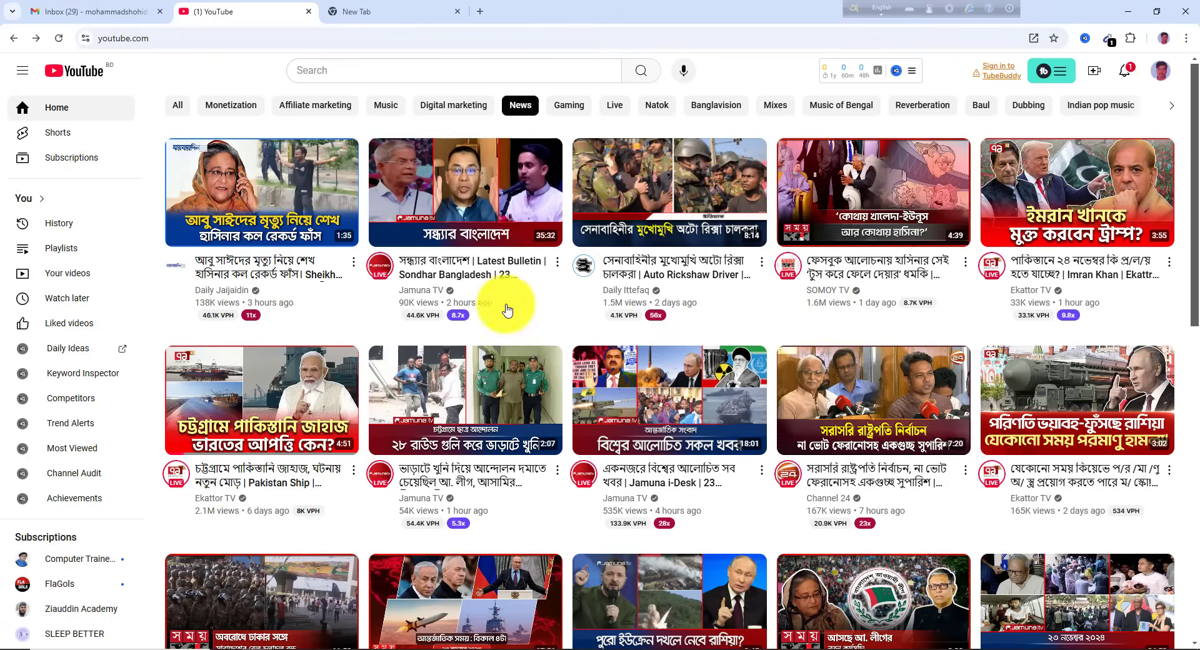
{"action": "mouse_move", "coordinate": [527, 313]}
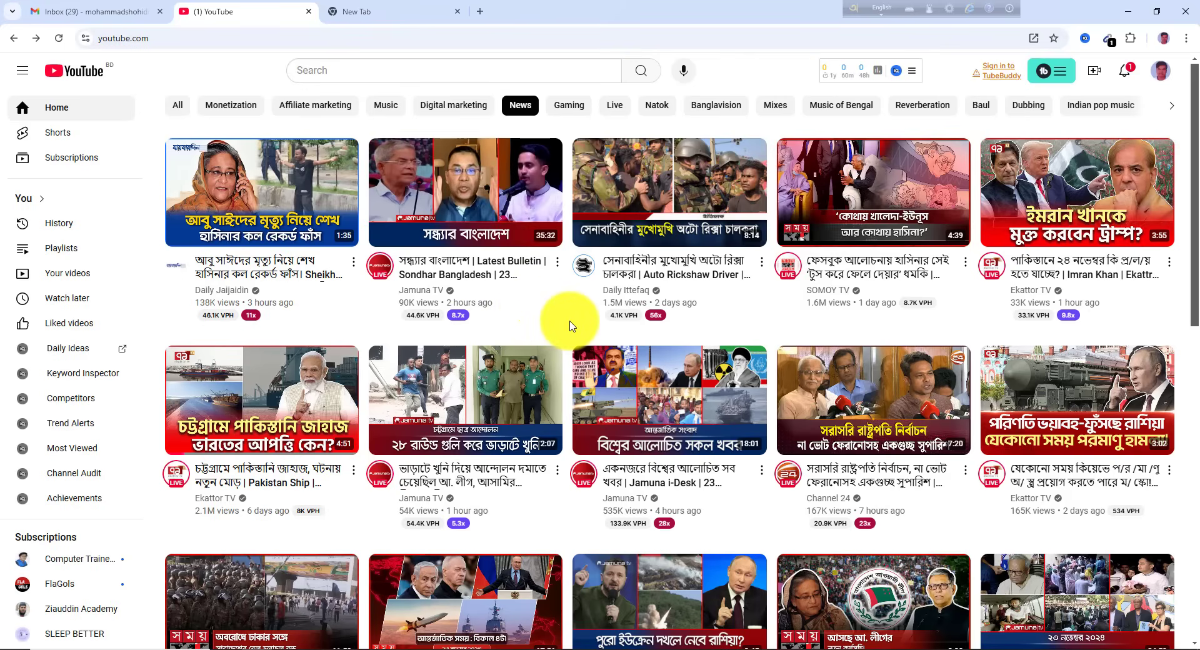
Open the Daily Ittefaq video about the auto rickshaw driver and army, pause it, and examine its comments and tags
{"action": "left_click", "coordinate": [663, 244]}
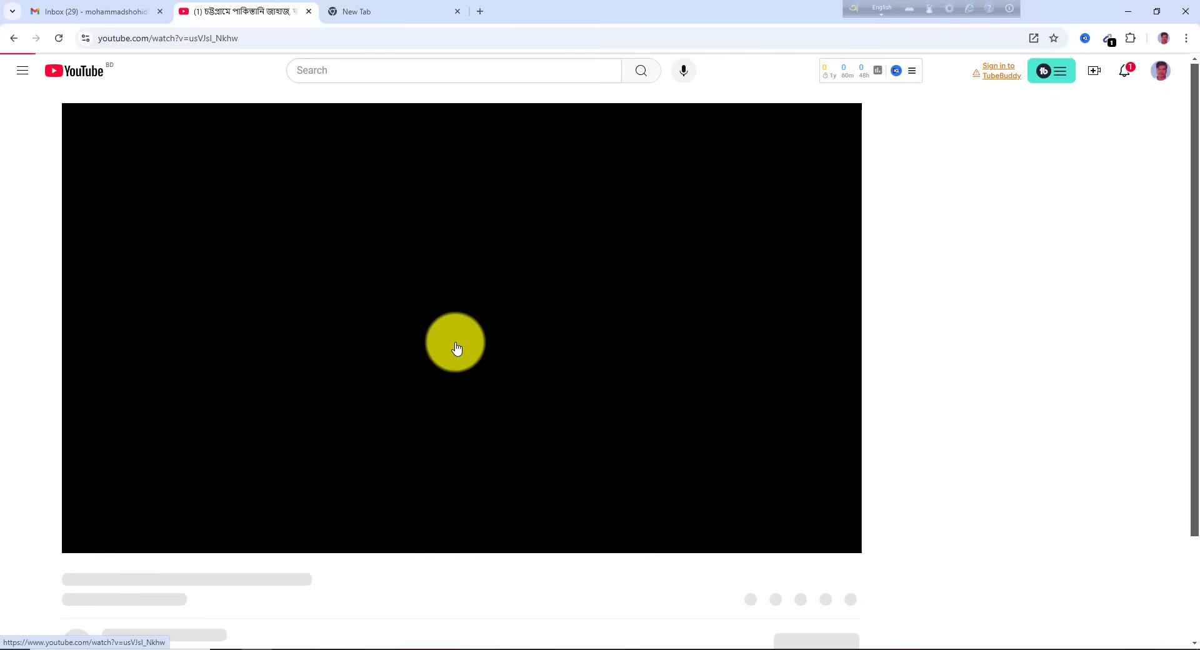
{"action": "scroll", "coordinate": [437, 469], "scroll_direction": "down", "scroll_amount": 2}
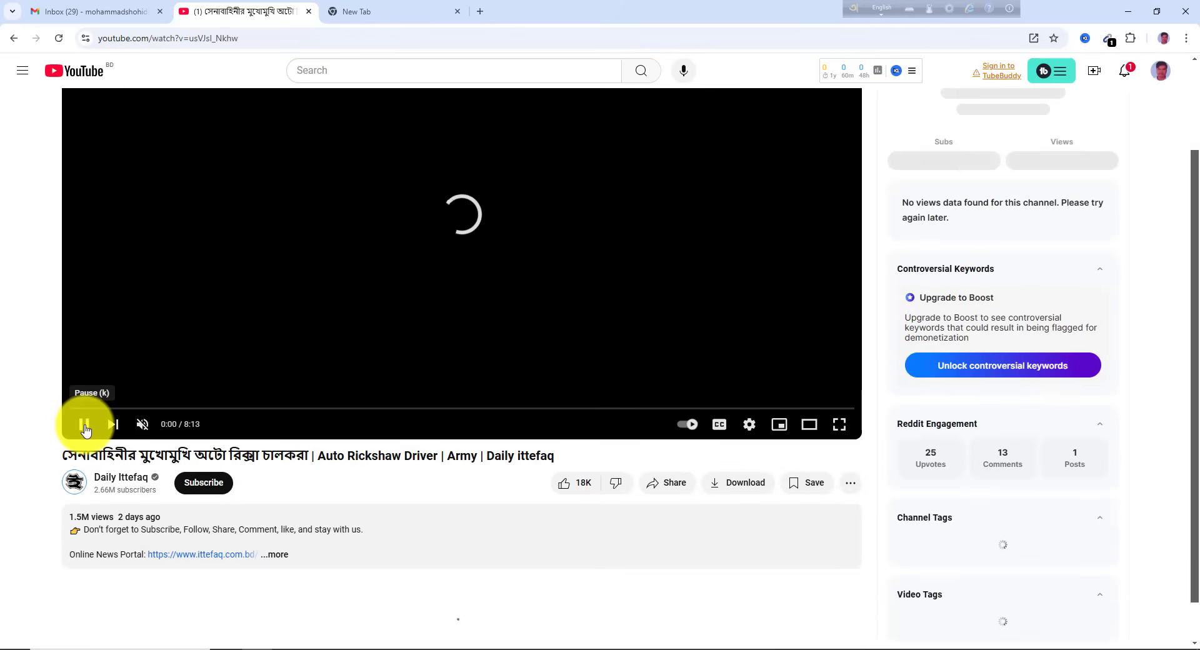
{"action": "left_click", "coordinate": [85, 428]}
{"action": "scroll", "coordinate": [383, 455], "scroll_direction": "down", "scroll_amount": 4}
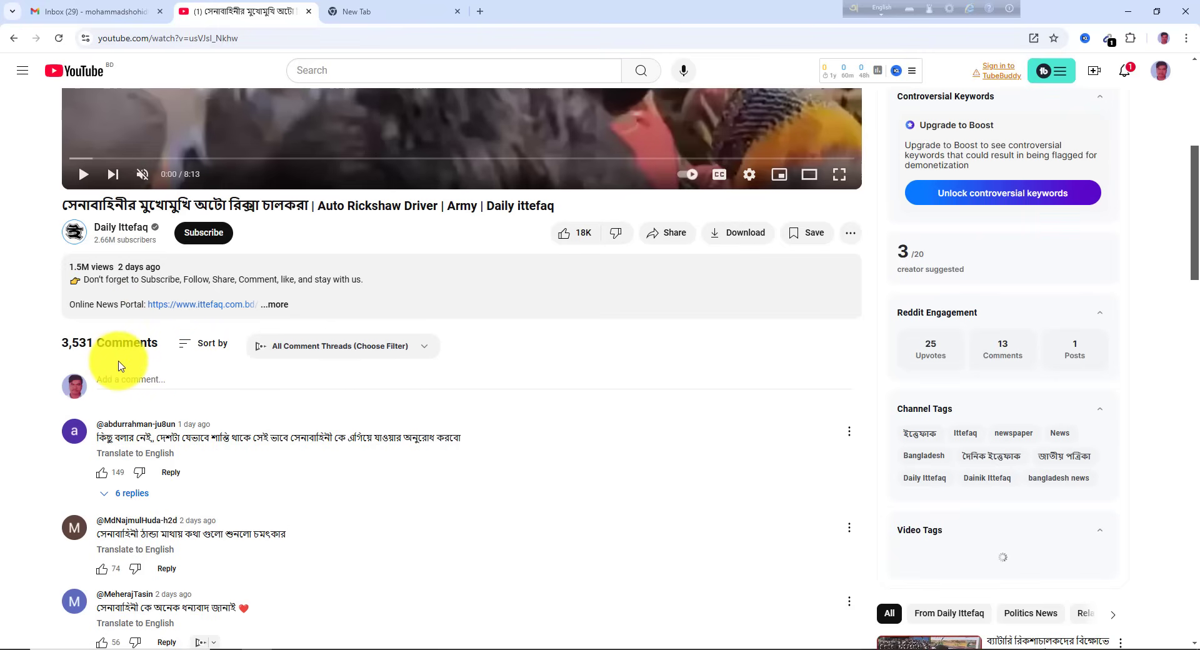
{"action": "scroll", "coordinate": [112, 361], "scroll_direction": "down", "scroll_amount": 1}
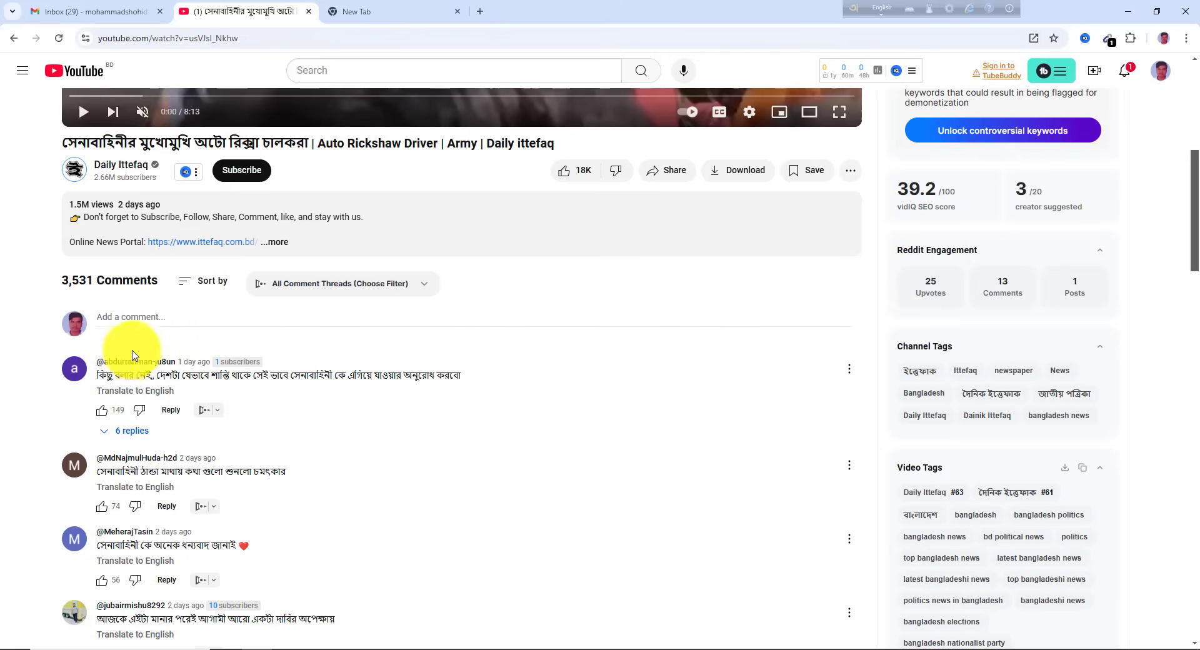
Open the adsterra.com website in the empty browser tab
{"action": "left_click", "coordinate": [384, 14]}
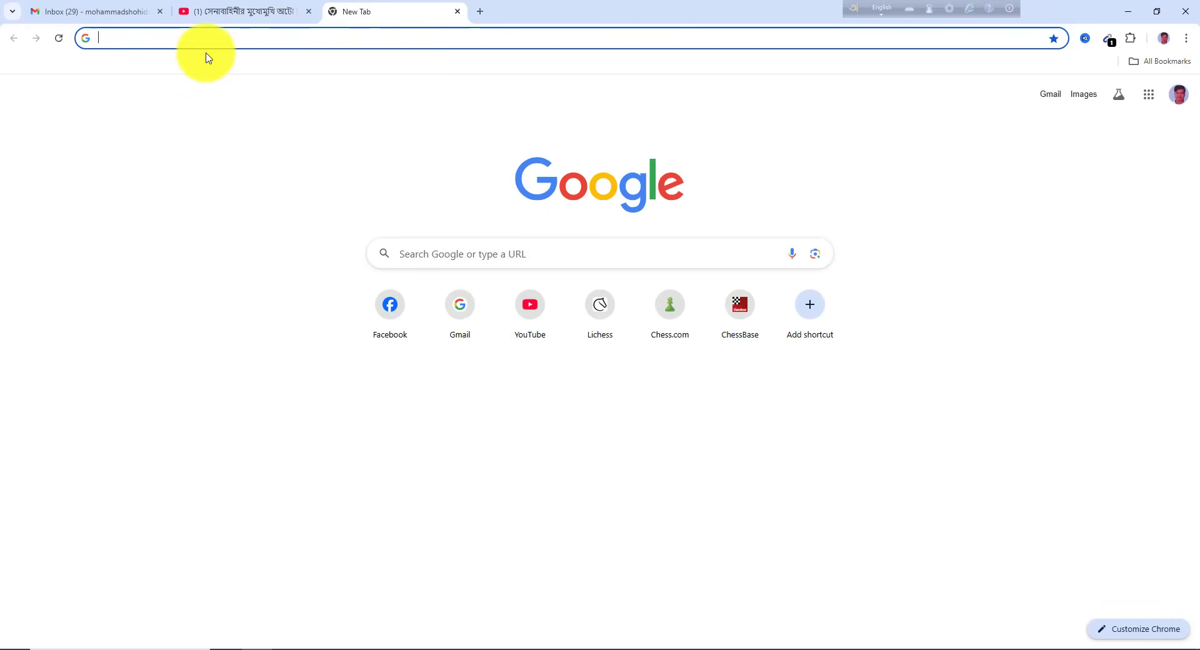
{"action": "type", "text": "adsterra.com"}
{"action": "key", "text": "Return"}
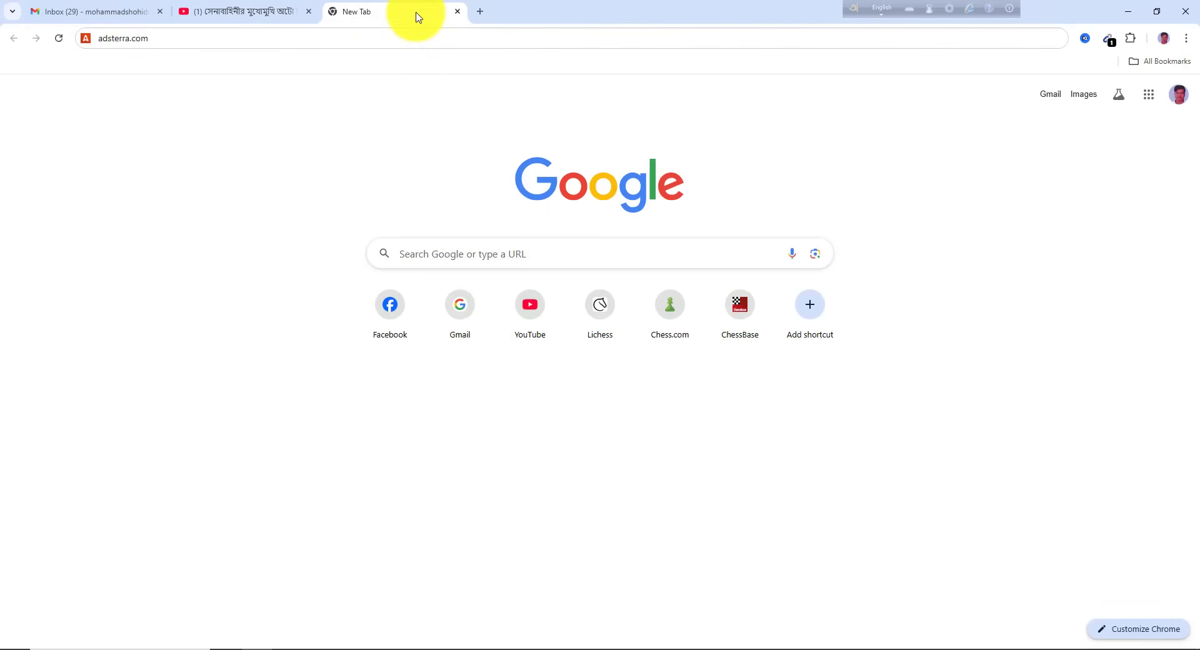
{"action": "left_click", "coordinate": [188, 36]}
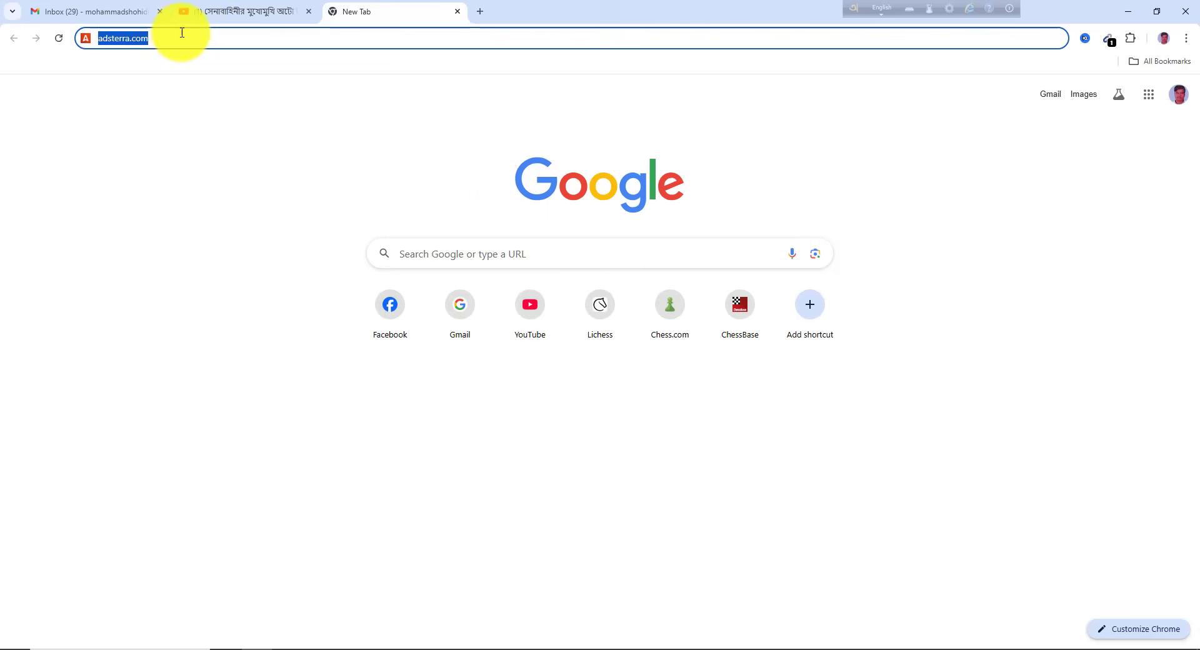
{"action": "key", "text": "Return"}
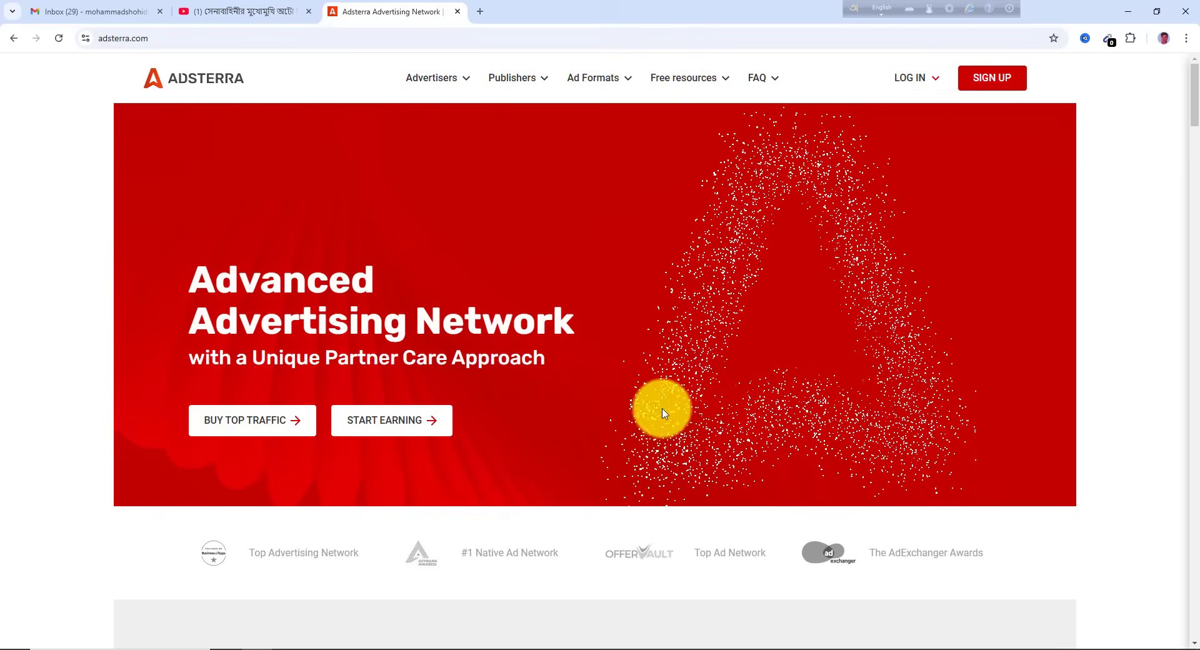
Start a publisher sign-up to earn from traffic and fill in the e-mail address and full name
{"action": "left_click", "coordinate": [990, 80]}
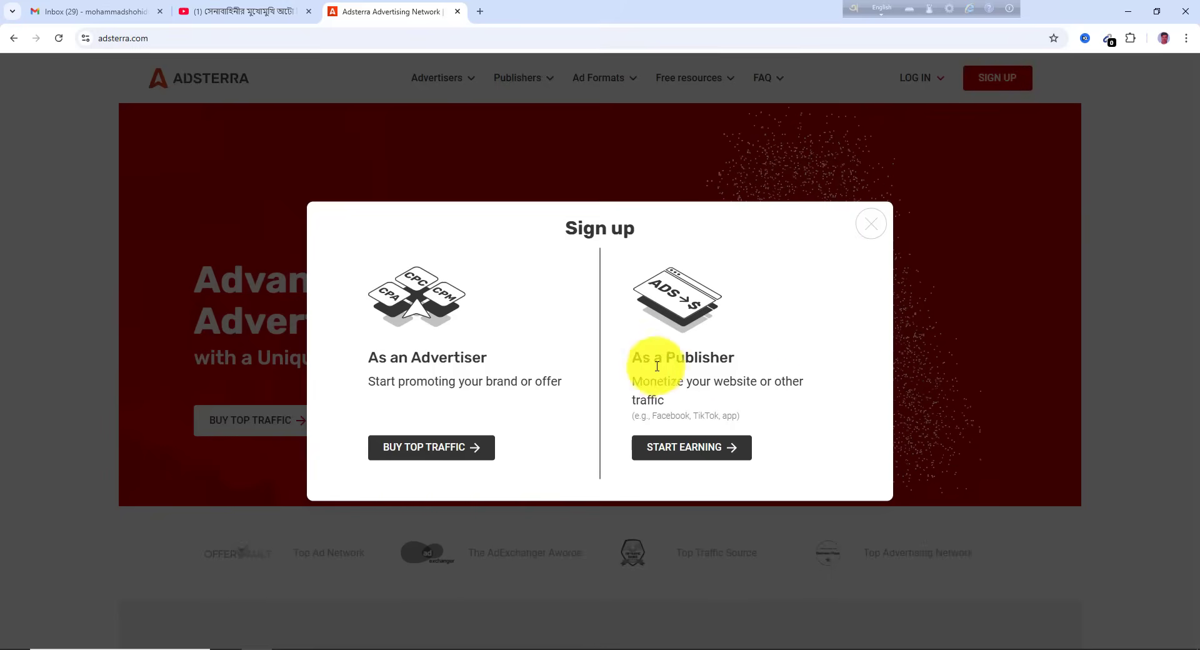
{"action": "left_click", "coordinate": [698, 456]}
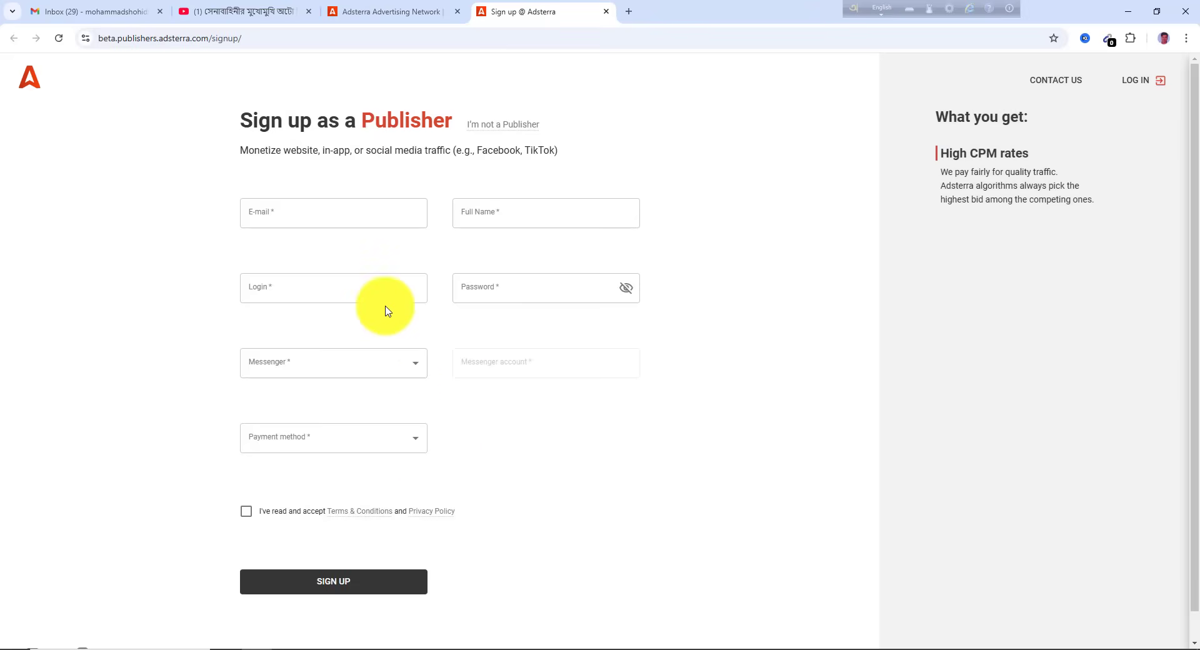
{"action": "left_click", "coordinate": [302, 218]}
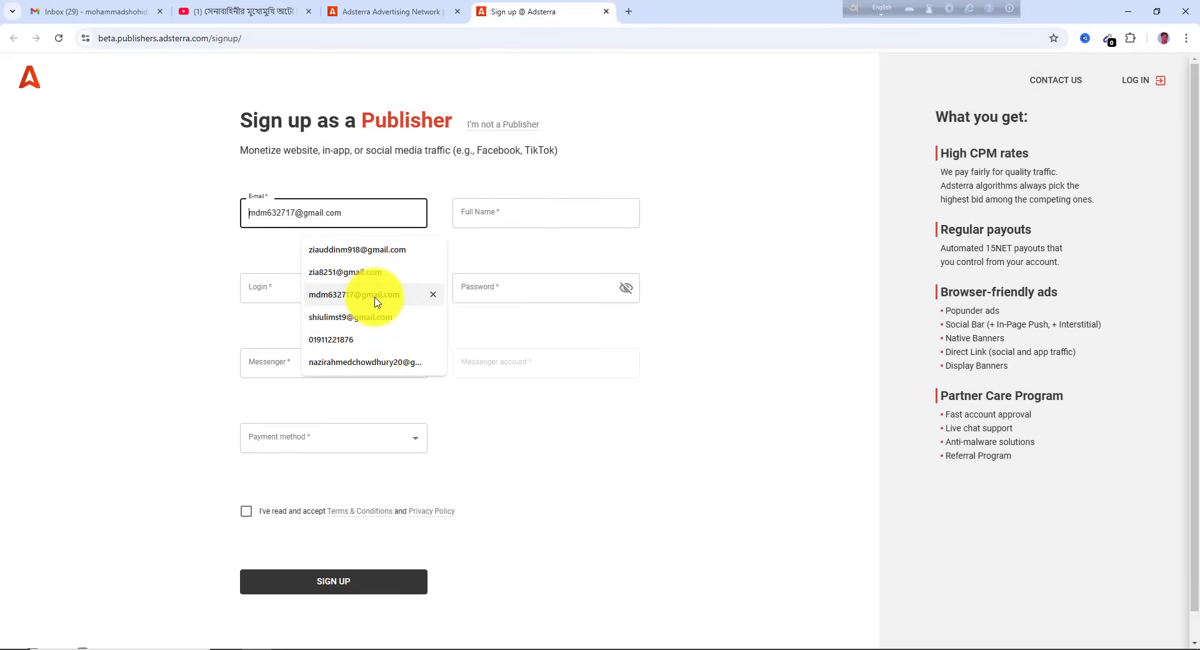
{"action": "left_click", "coordinate": [371, 250]}
{"action": "left_click", "coordinate": [491, 214]}
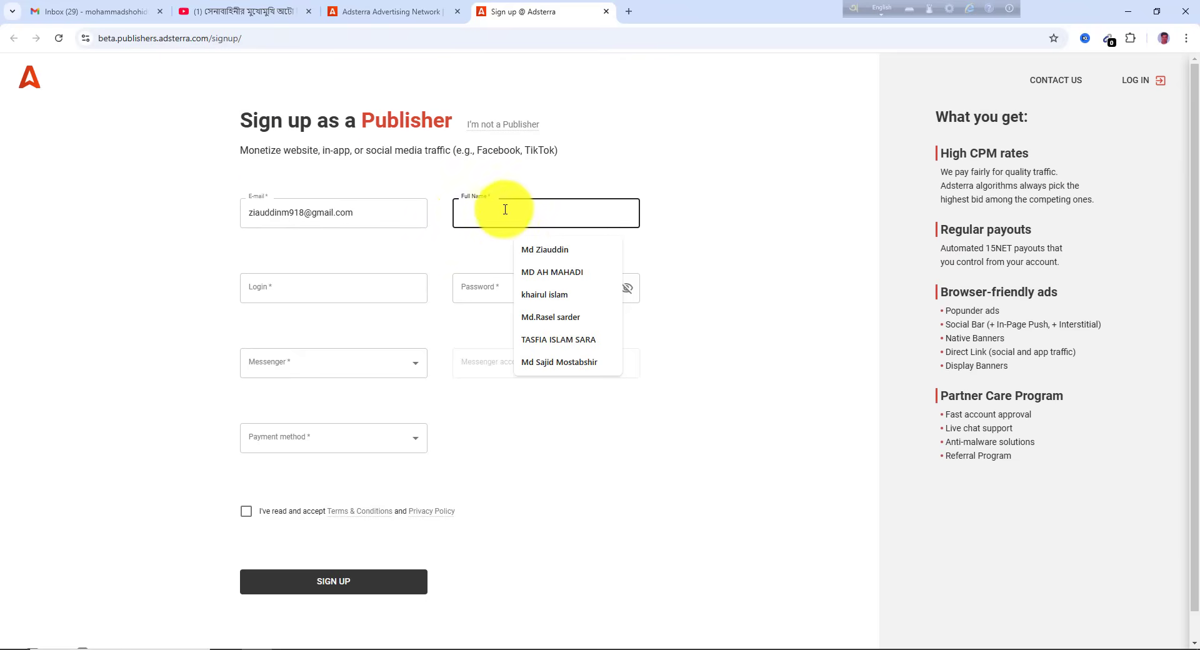
{"action": "left_click", "coordinate": [551, 254]}
Fill in the login name and the account password on the publisher sign-up form
{"action": "left_click", "coordinate": [328, 293]}
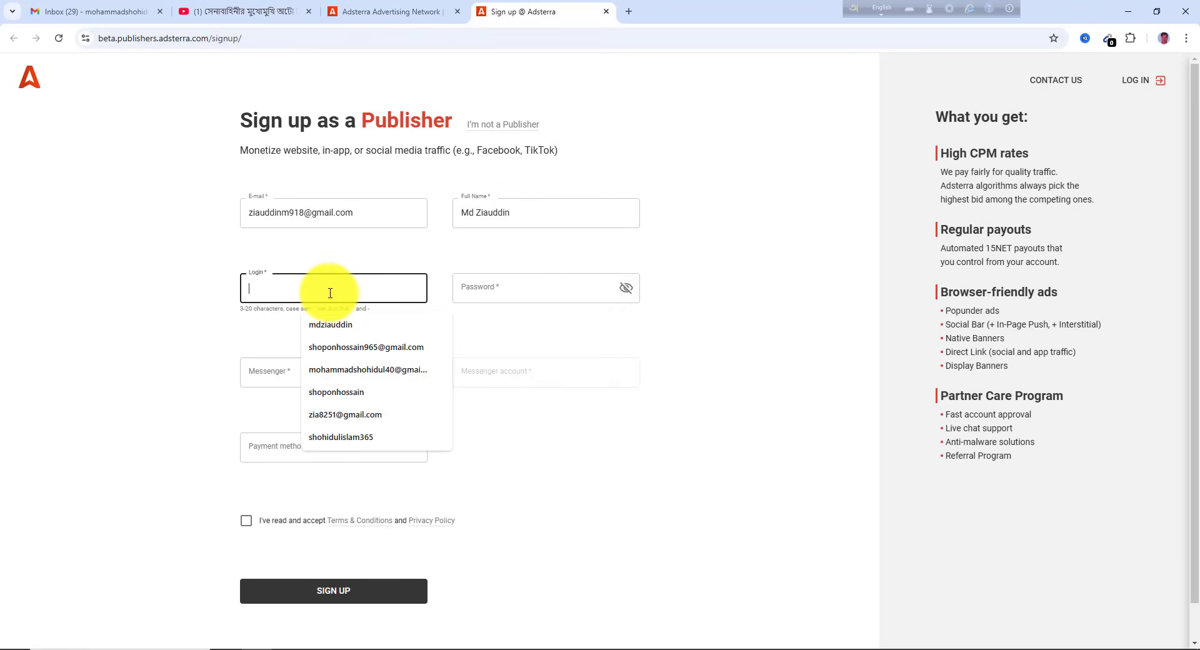
{"action": "left_click", "coordinate": [333, 324]}
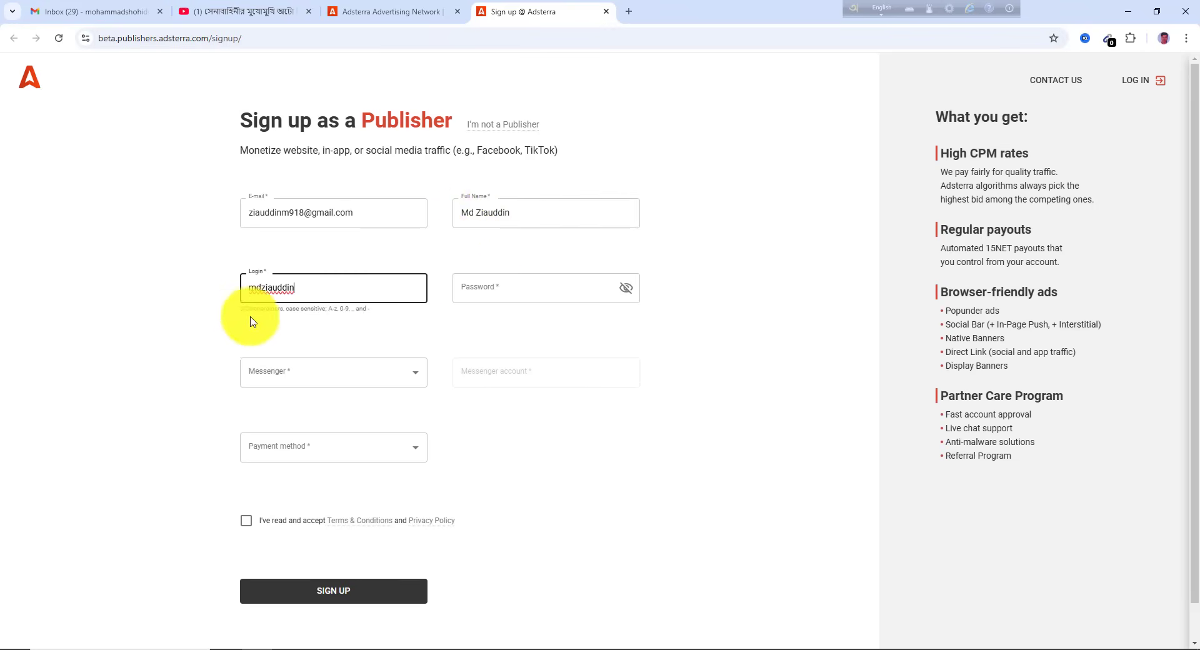
{"action": "left_click", "coordinate": [495, 286]}
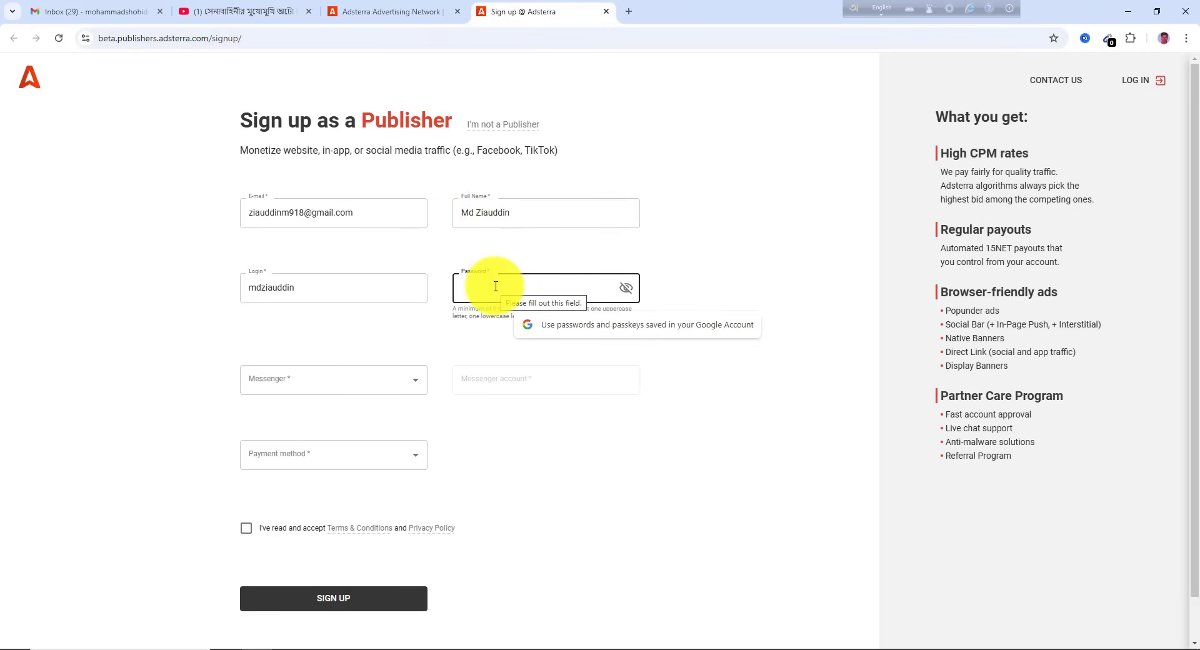
{"action": "type", "text": "M"}
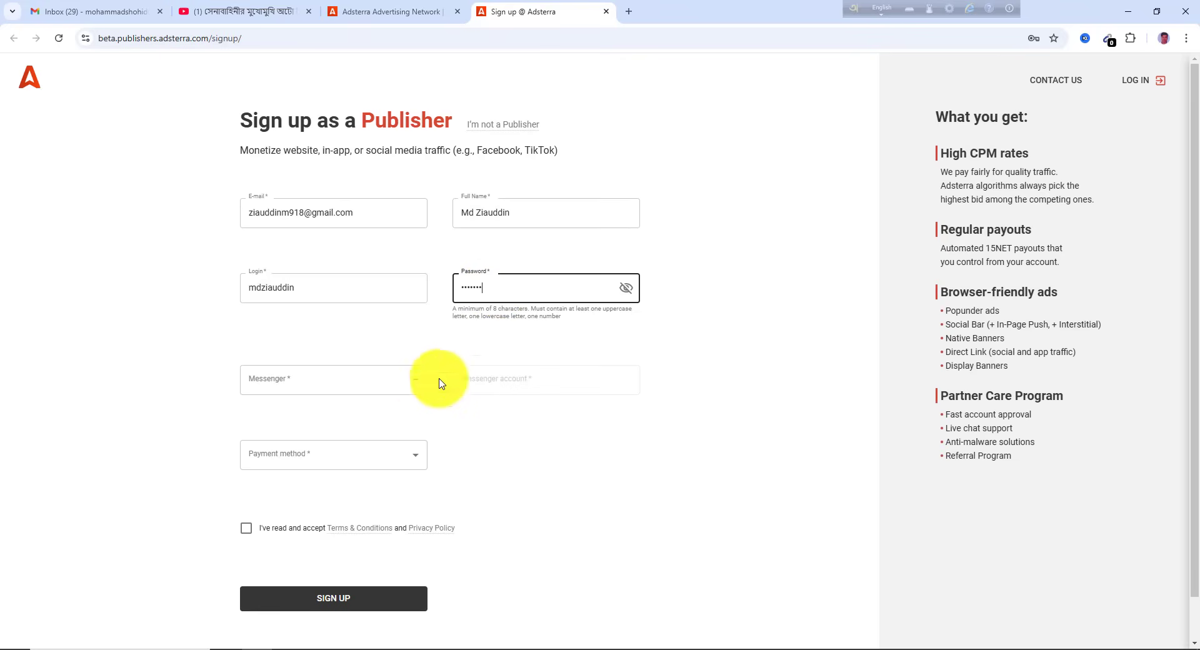
Set the messenger to WhatsApp and fill in the messenger account with the phone number
{"action": "left_click", "coordinate": [421, 383]}
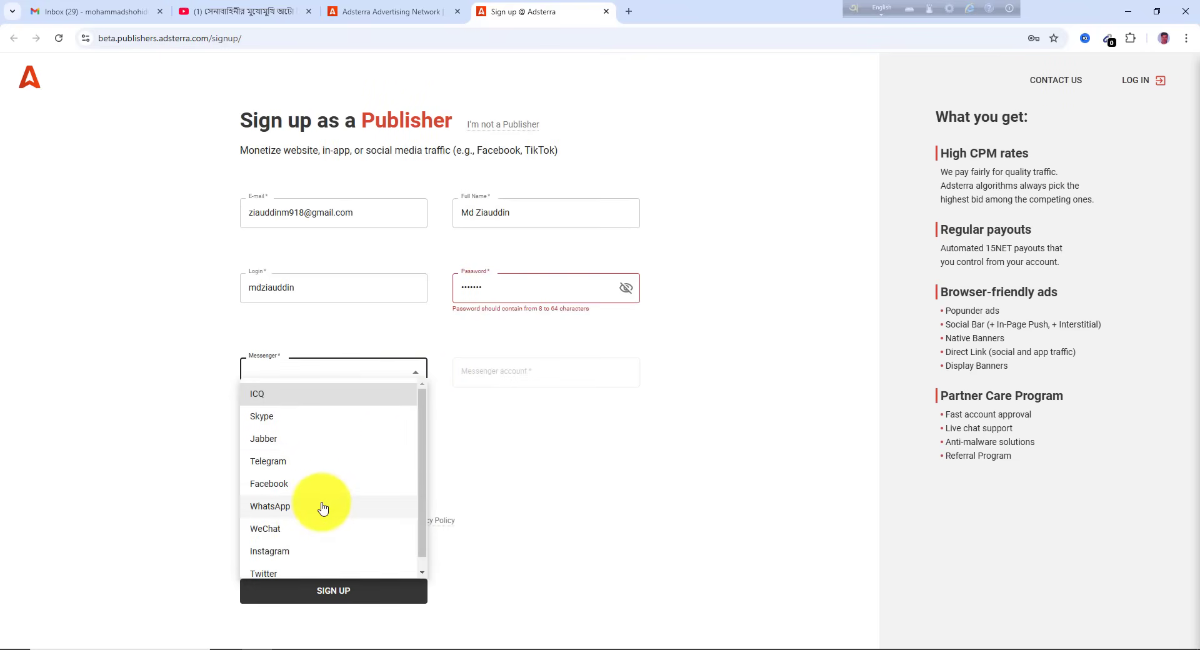
{"action": "scroll", "coordinate": [315, 521], "scroll_direction": "down", "scroll_amount": 1}
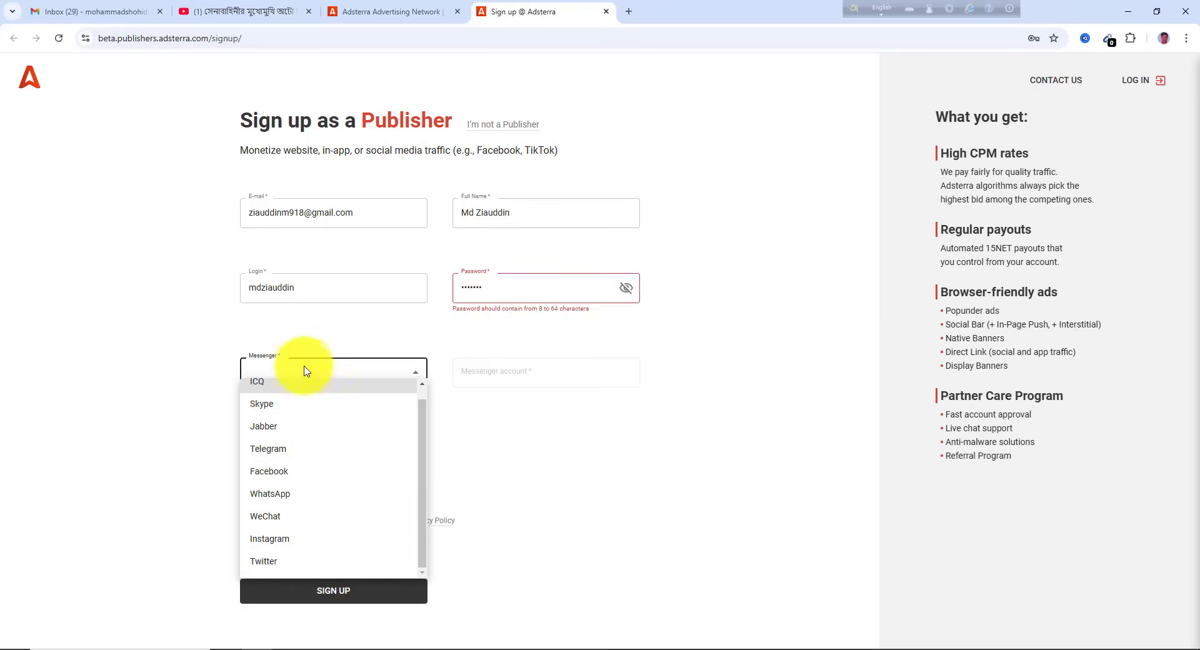
{"action": "left_click", "coordinate": [289, 500]}
{"action": "left_click", "coordinate": [491, 375]}
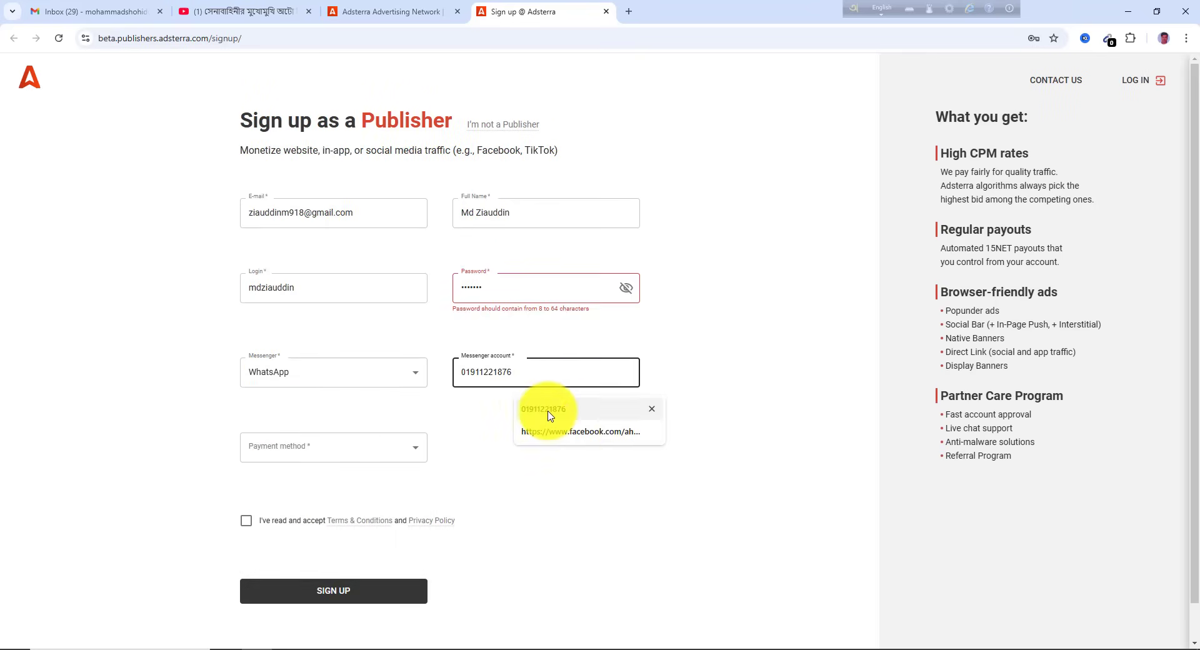
{"action": "left_click", "coordinate": [548, 412]}
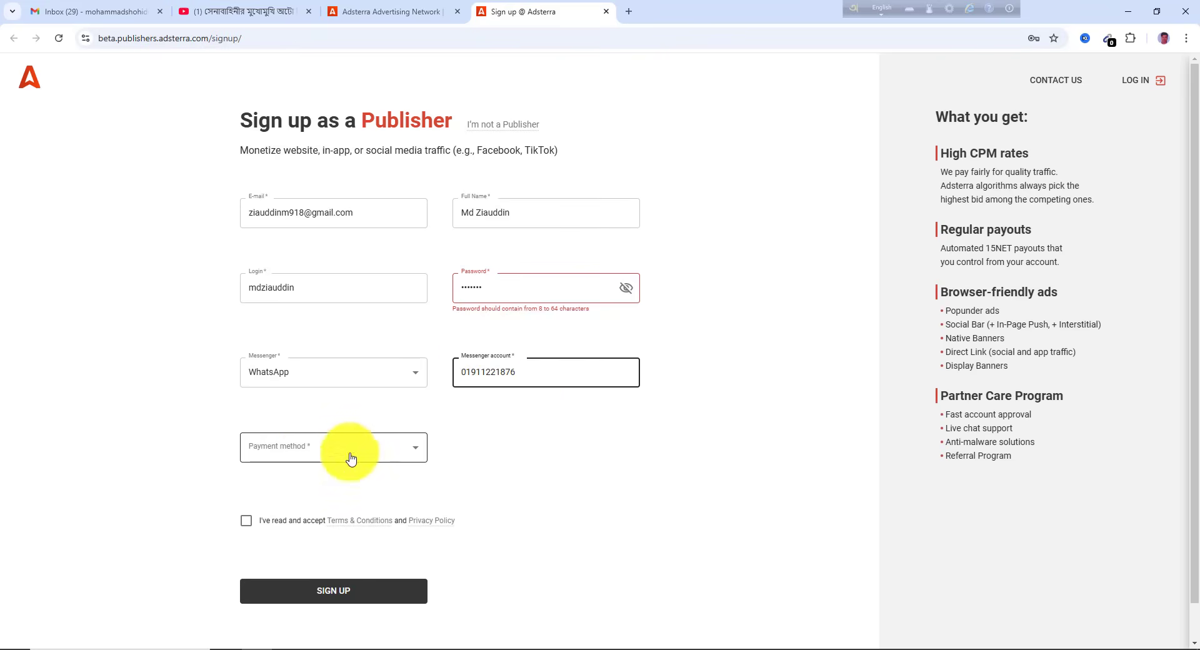
Set the payment method to Webmoney WMZ and accept the Terms & Conditions and Privacy Policy
{"action": "left_click", "coordinate": [415, 452]}
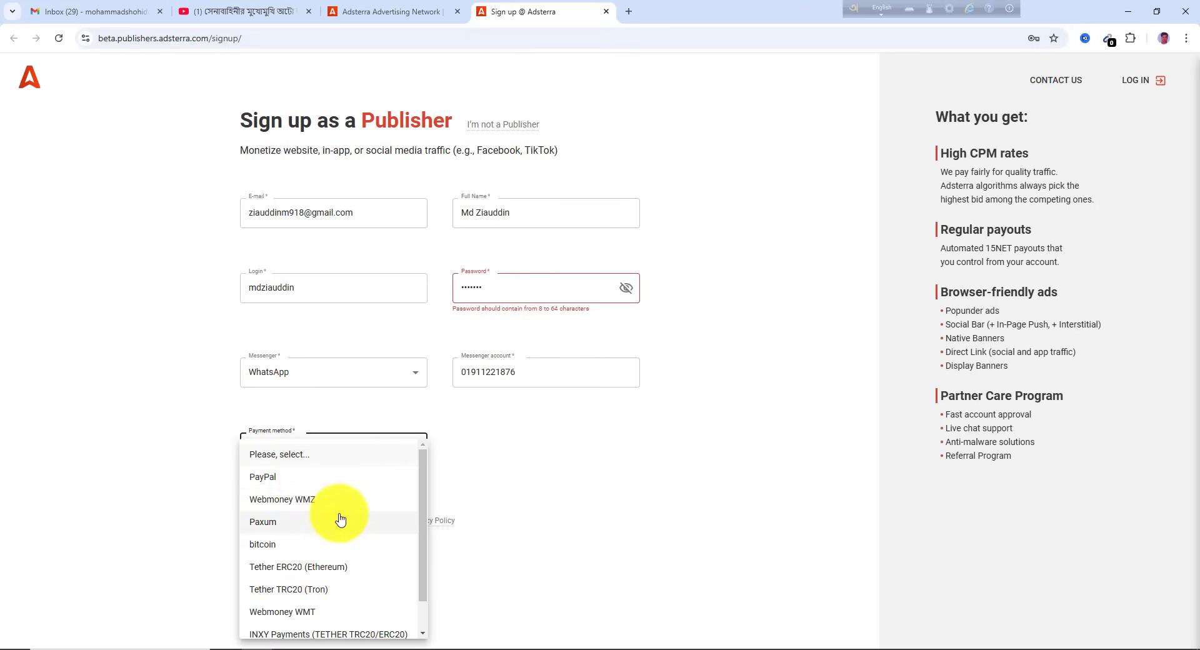
{"action": "scroll", "coordinate": [316, 578], "scroll_direction": "down", "scroll_amount": 1}
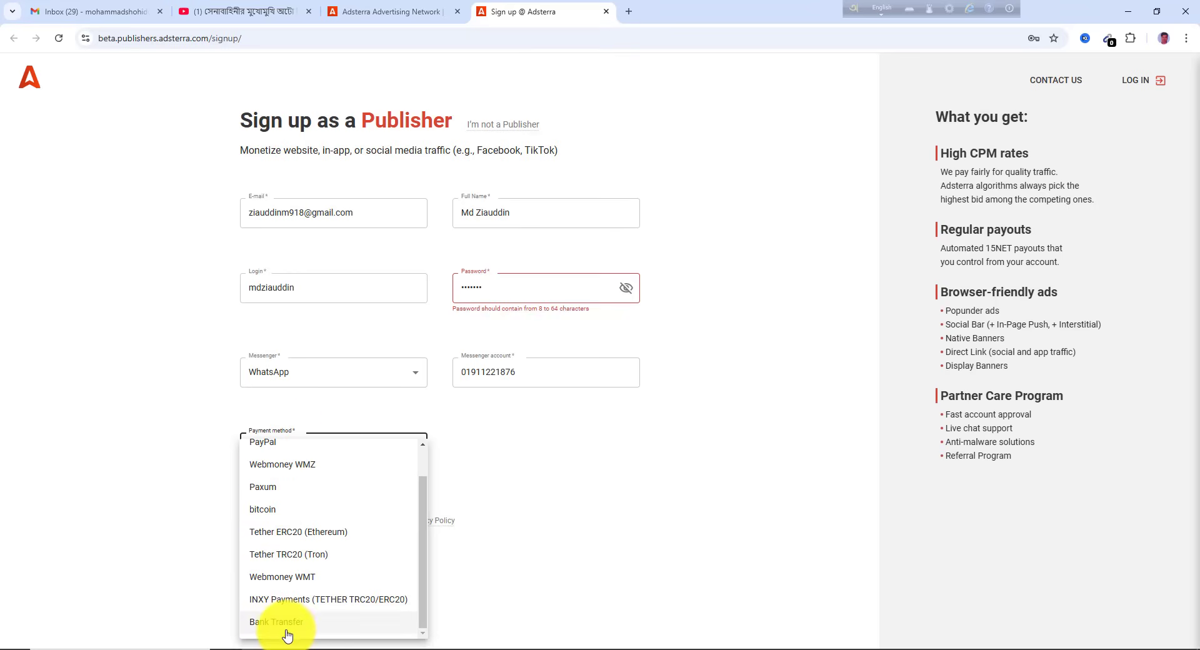
{"action": "left_click", "coordinate": [292, 474]}
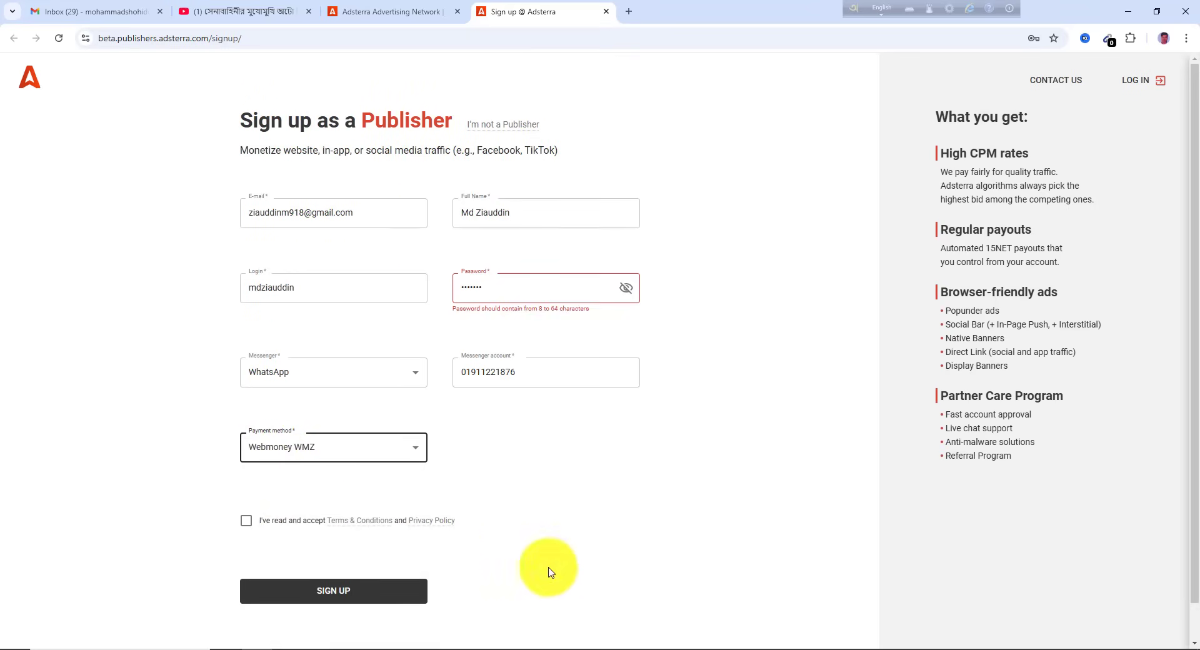
{"action": "left_click", "coordinate": [415, 448]}
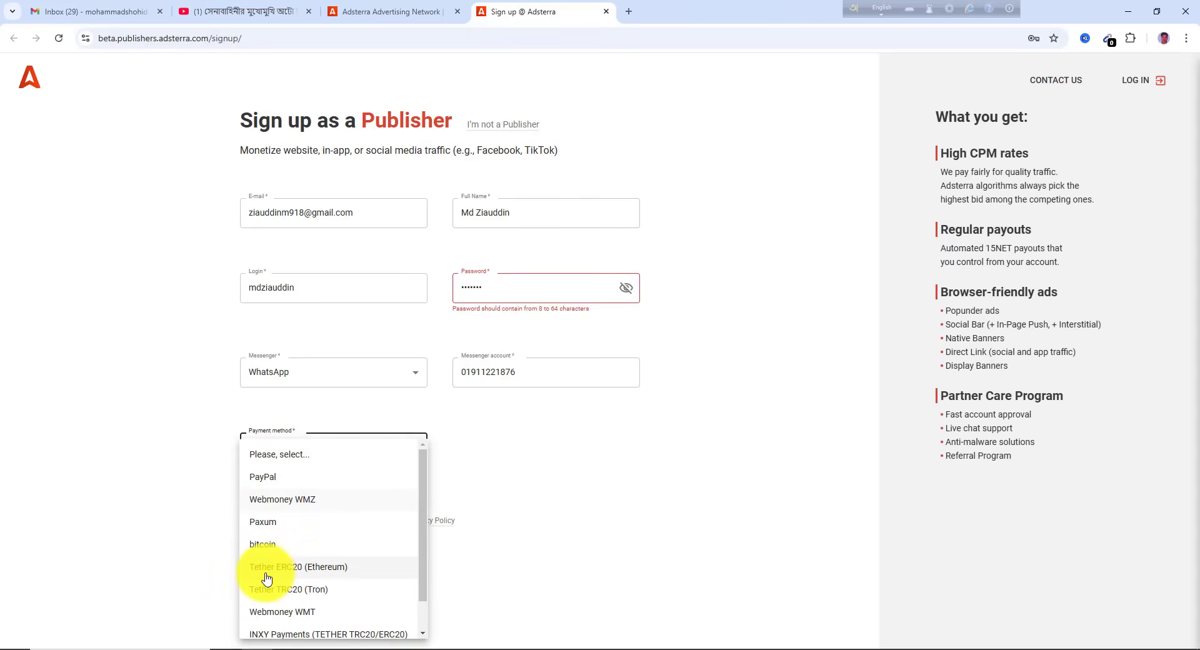
{"action": "left_click", "coordinate": [200, 556]}
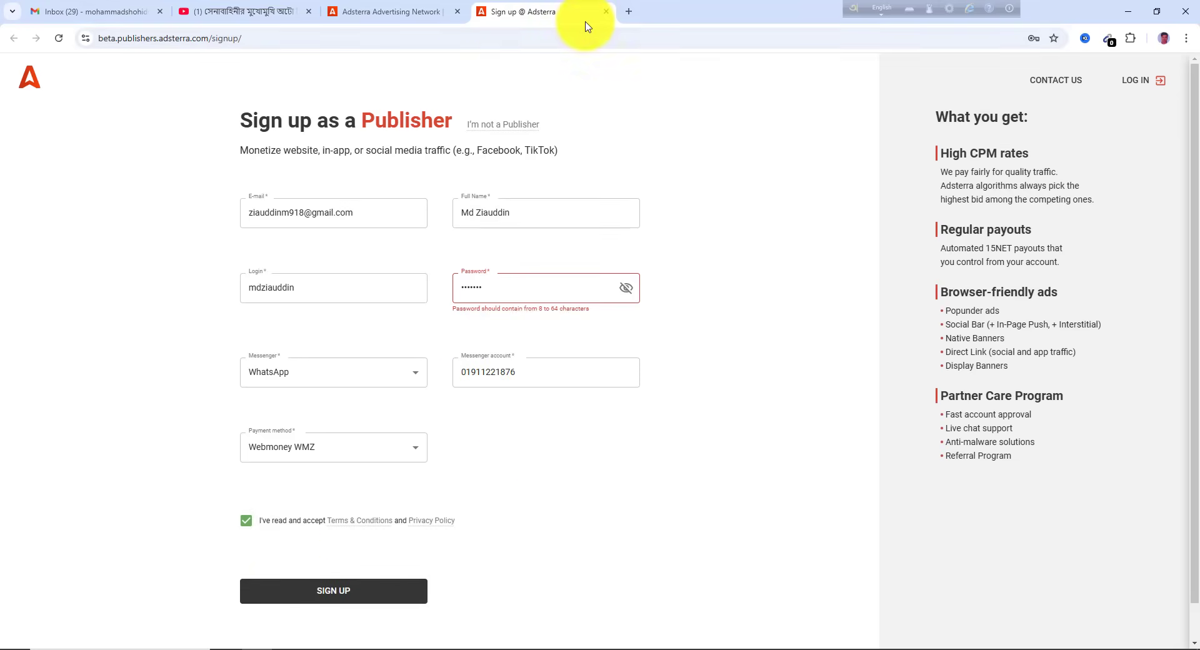
Close the unsubmitted sign-up form and open the publisher login form at its Login / Email field
{"action": "key", "text": "ctrl+w"}
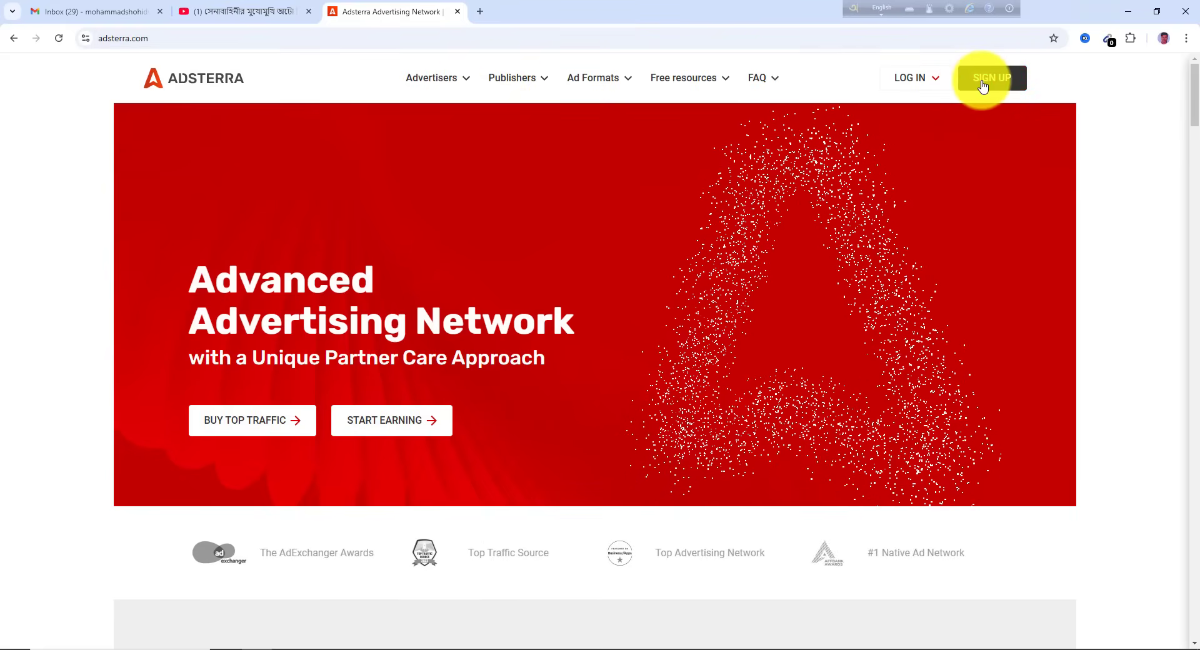
{"action": "left_click", "coordinate": [938, 84]}
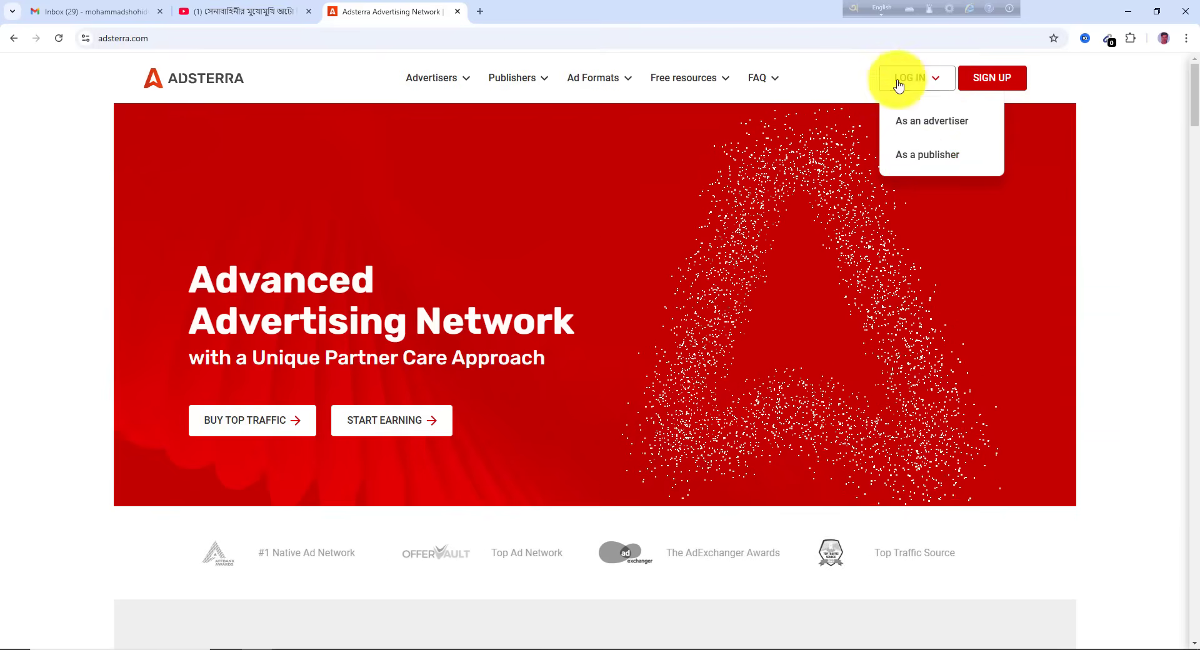
{"action": "left_click", "coordinate": [929, 157]}
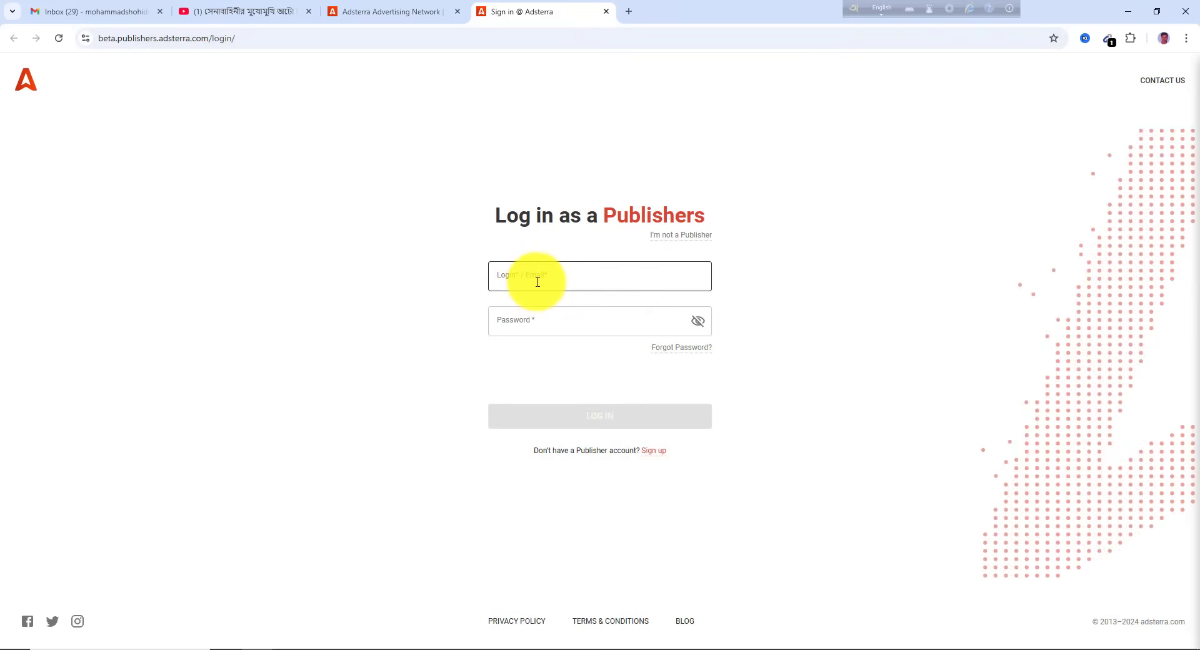
{"action": "left_click", "coordinate": [534, 313]}
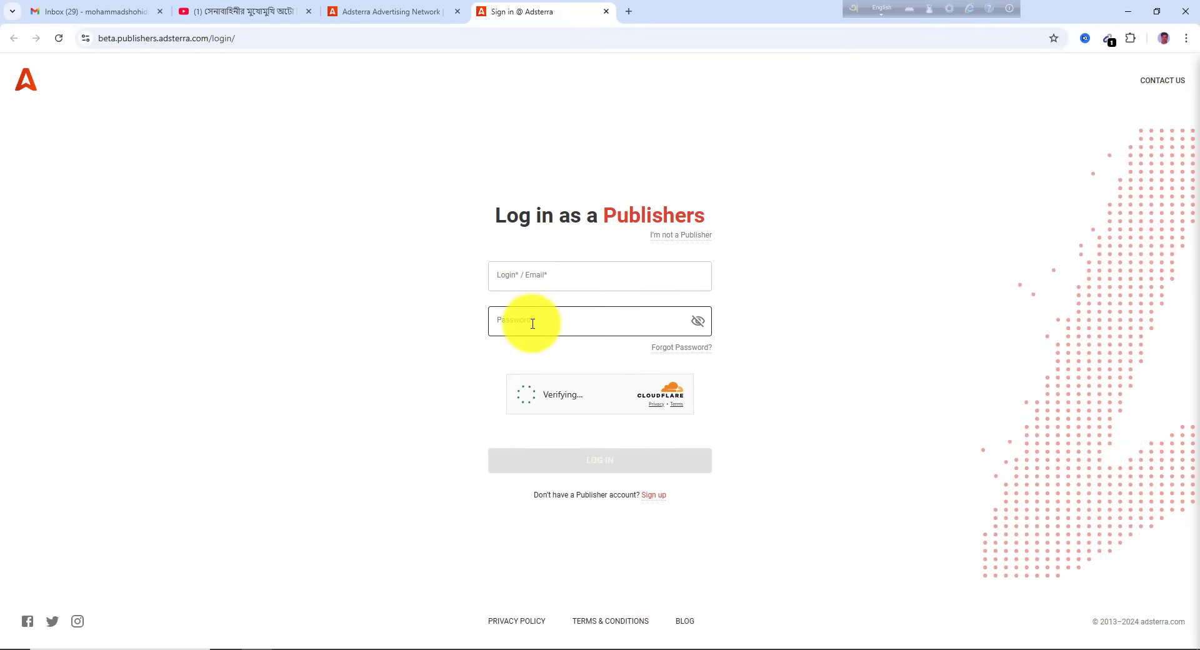
{"action": "left_click", "coordinate": [532, 276]}
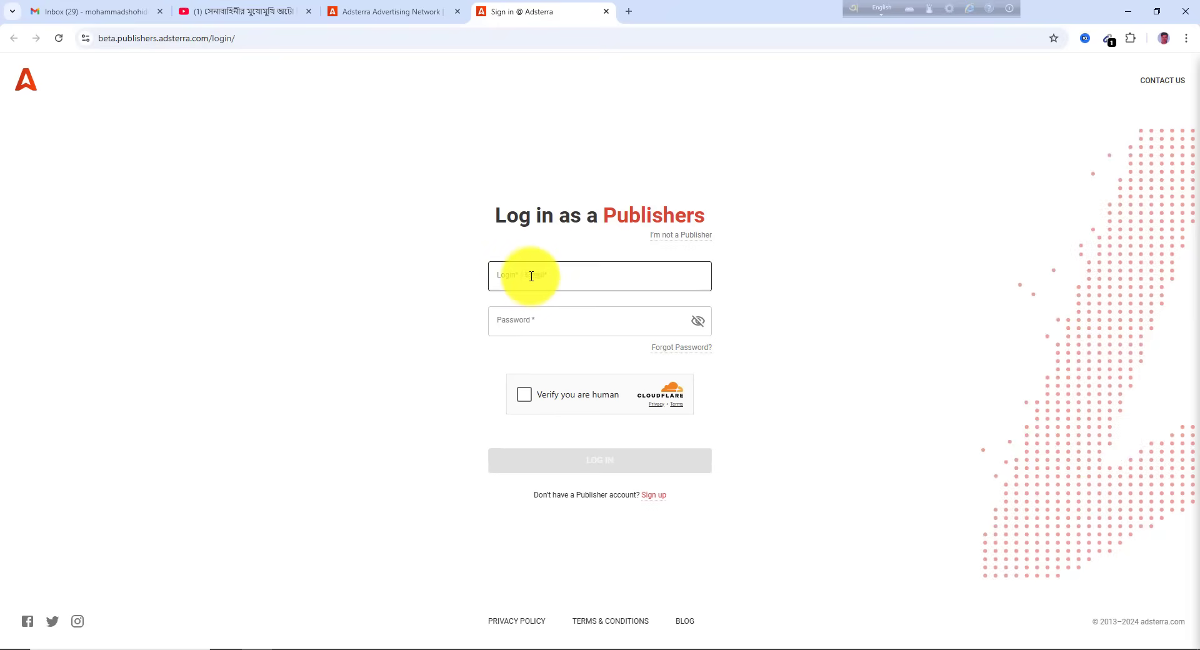
Log in to the publisher account with the saved account e-mail and the account password
{"action": "left_click", "coordinate": [528, 322]}
{"action": "left_click", "coordinate": [531, 278]}
{"action": "left_click", "coordinate": [531, 278]}
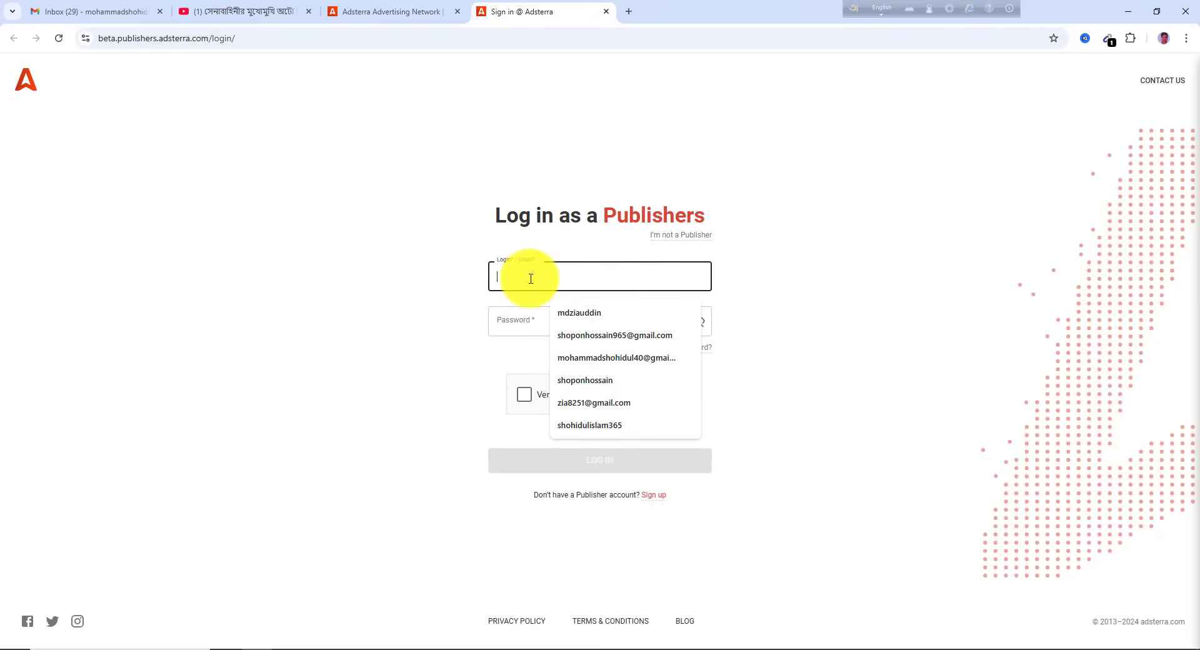
{"action": "left_click", "coordinate": [642, 357]}
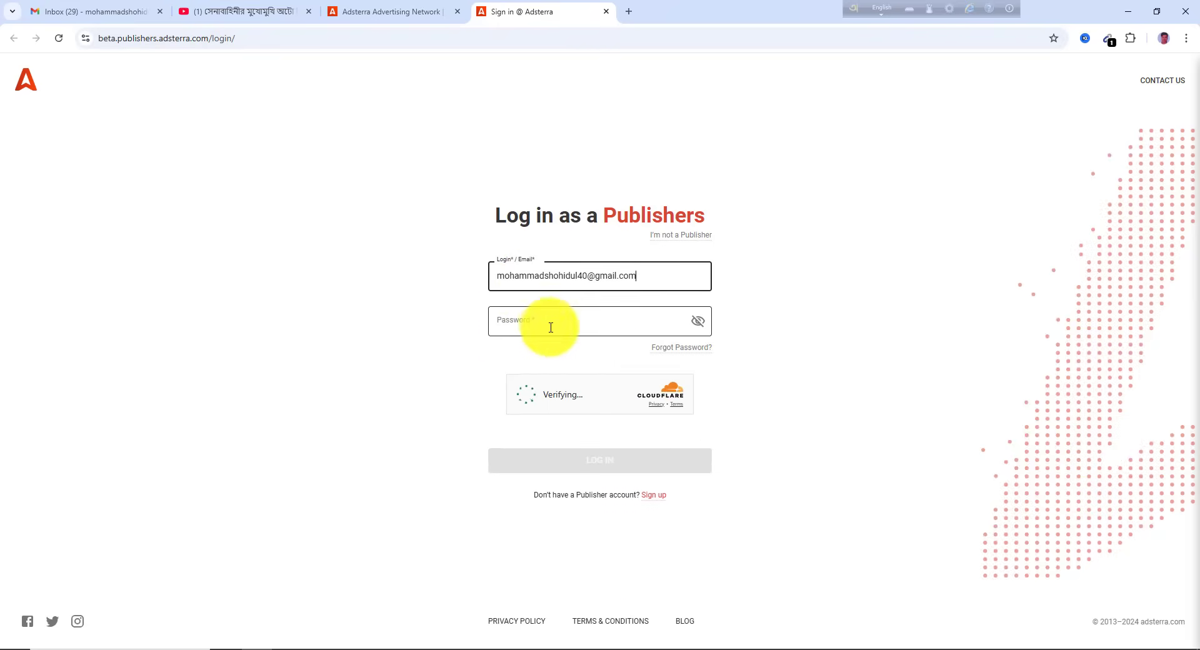
{"action": "left_click", "coordinate": [550, 322]}
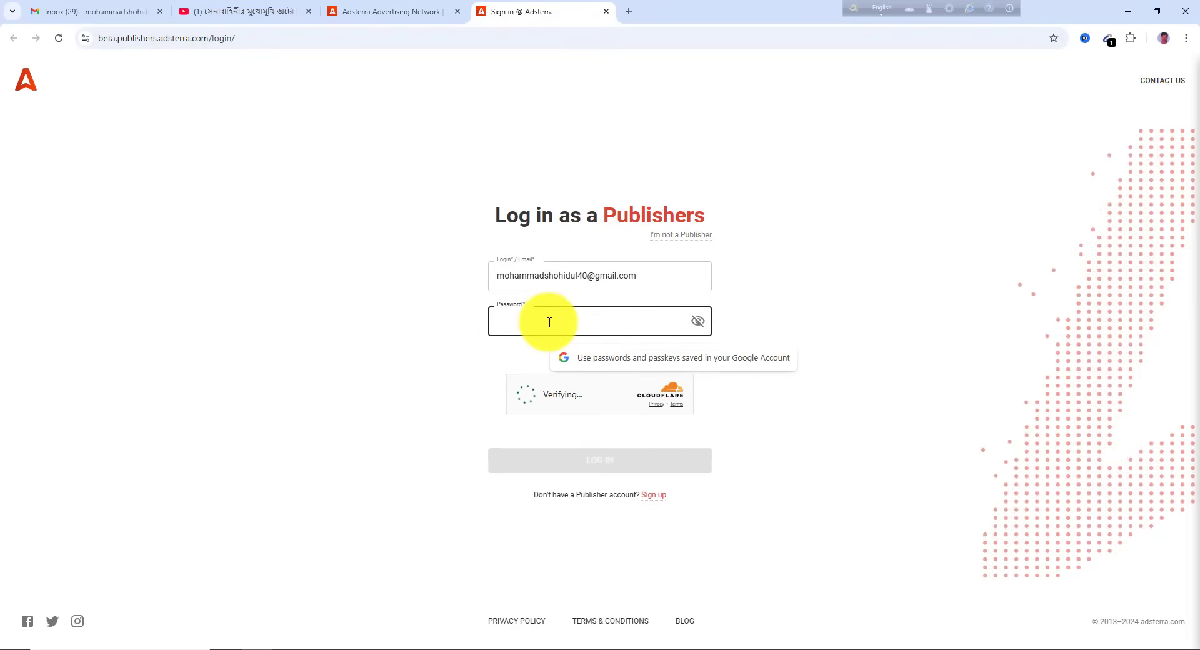
{"action": "type", "text": "*"}
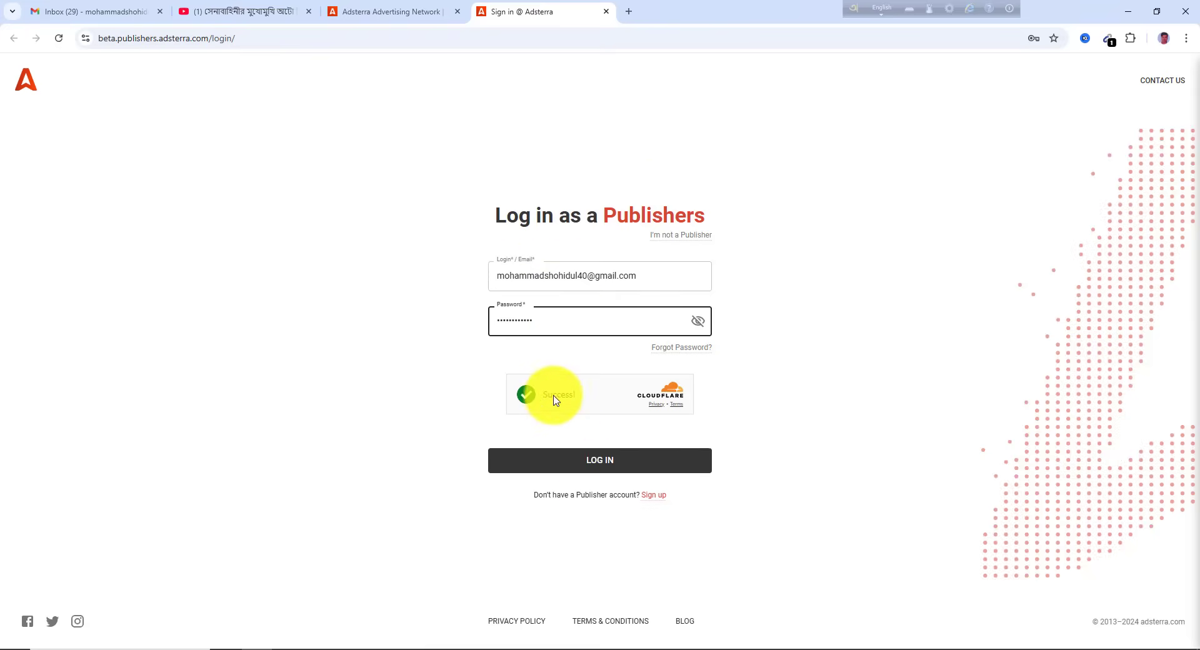
{"action": "left_click", "coordinate": [605, 467]}
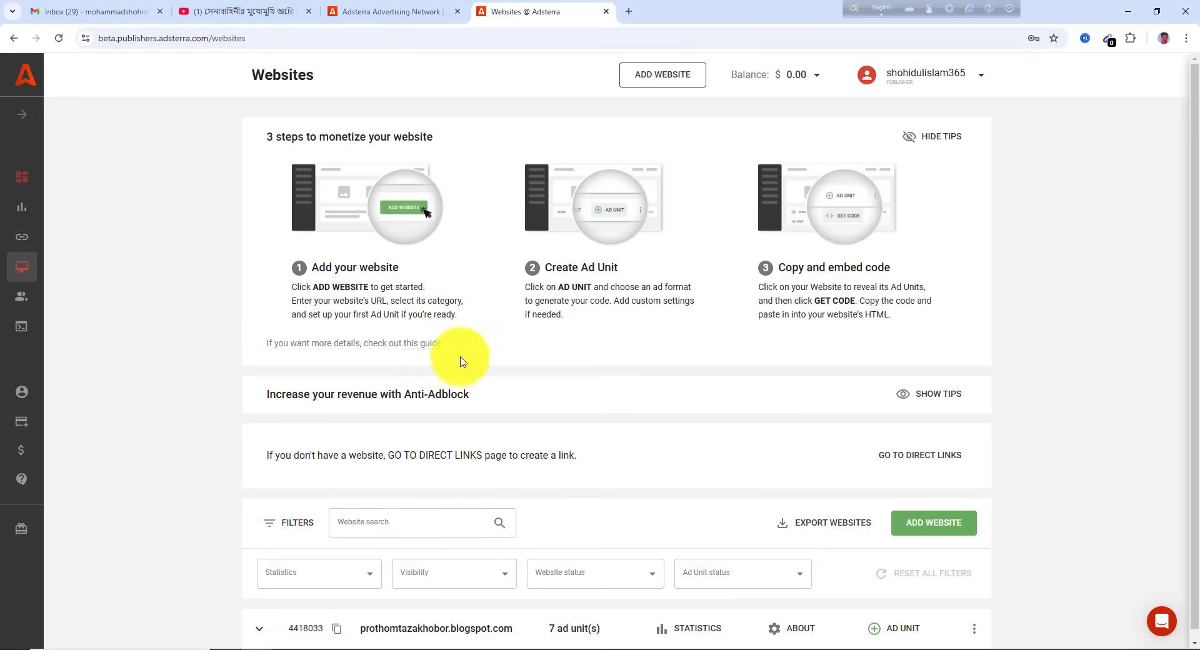
Open blogger.com in a new browser tab
{"action": "left_click", "coordinate": [629, 13]}
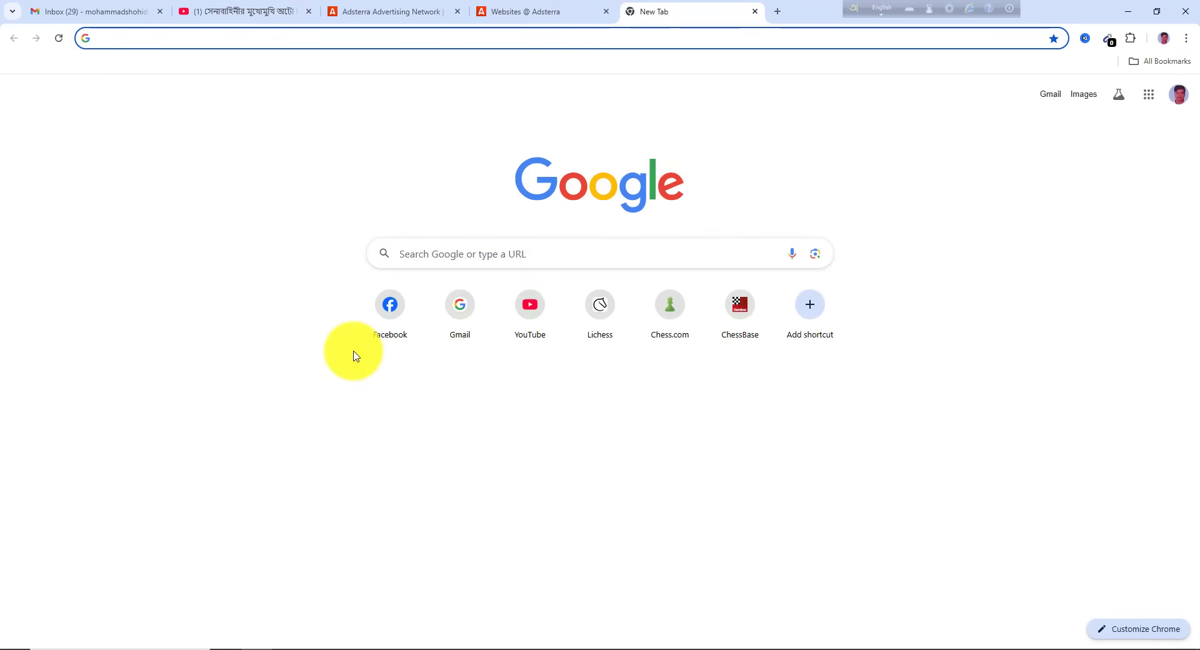
{"action": "type", "text": "b"}
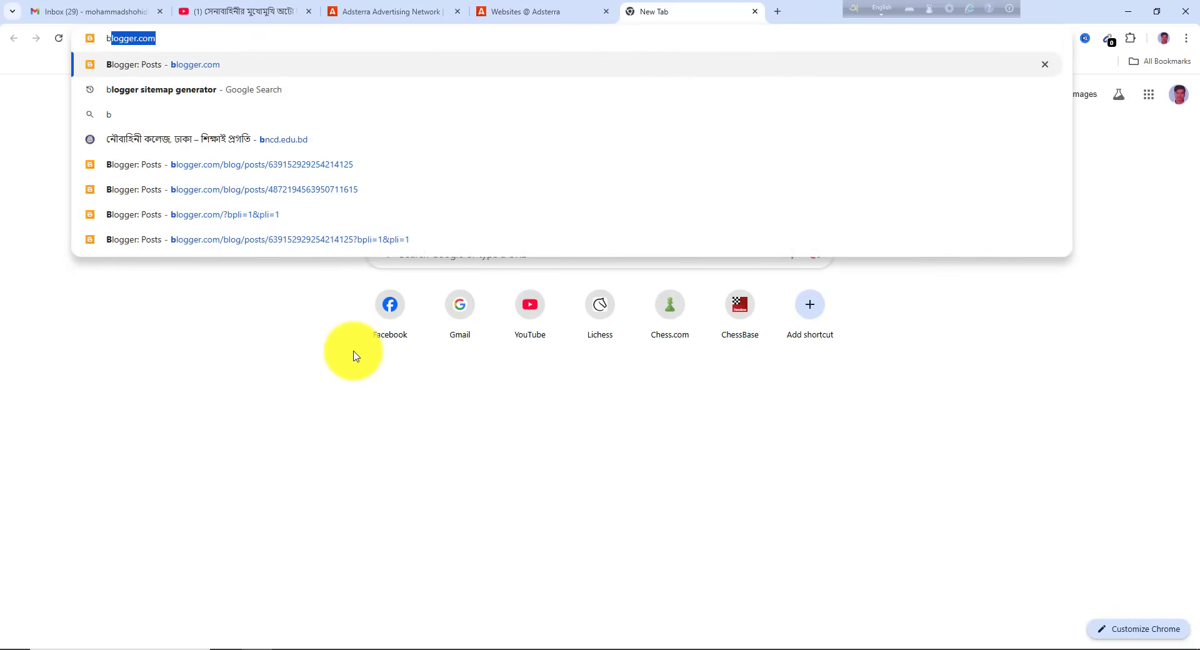
{"action": "key", "text": "Return"}
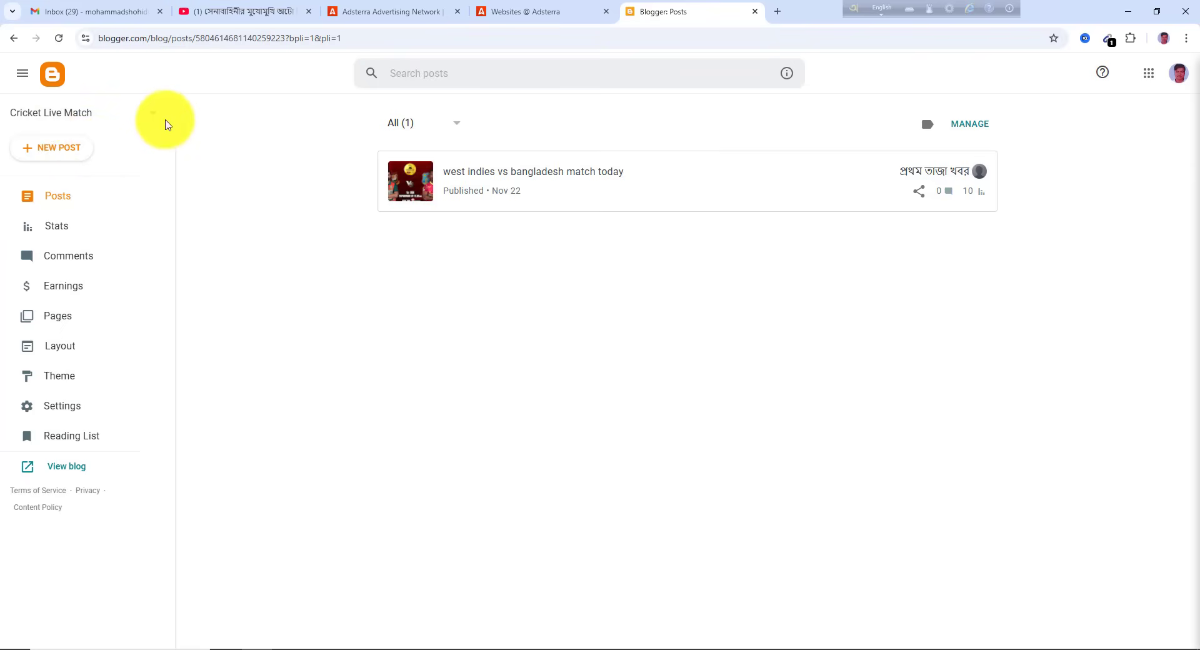
Create a new blog titled "Bd News" with the address bdnewstending.blogspot.com
{"action": "left_click", "coordinate": [155, 120]}
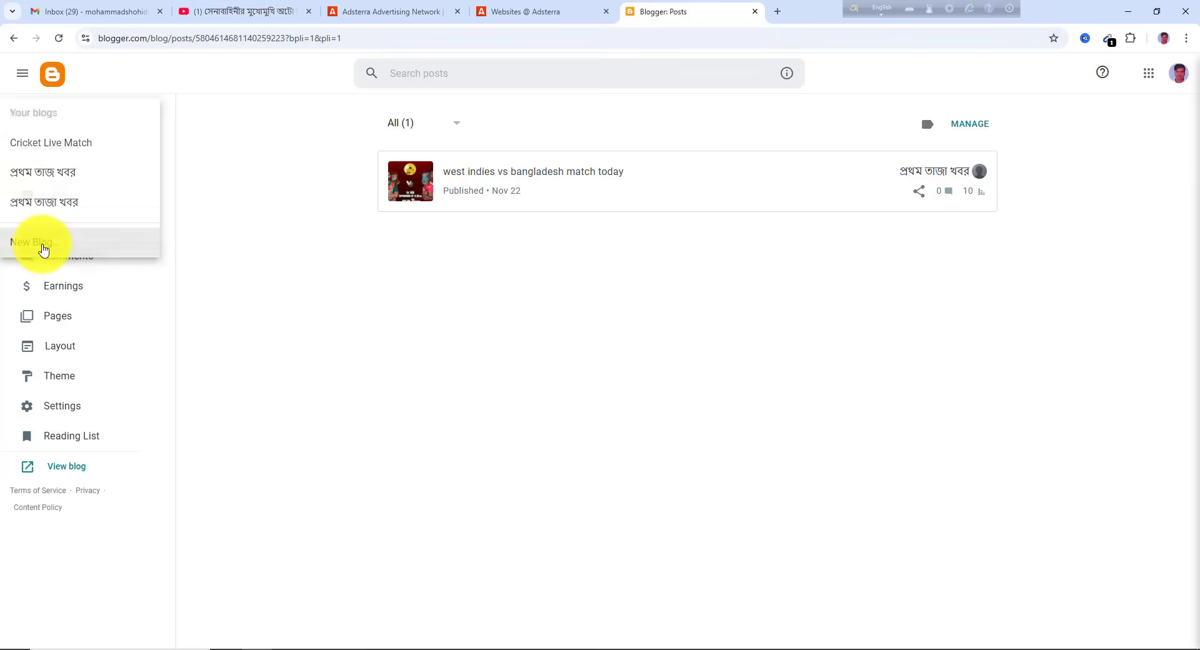
{"action": "left_click", "coordinate": [43, 250]}
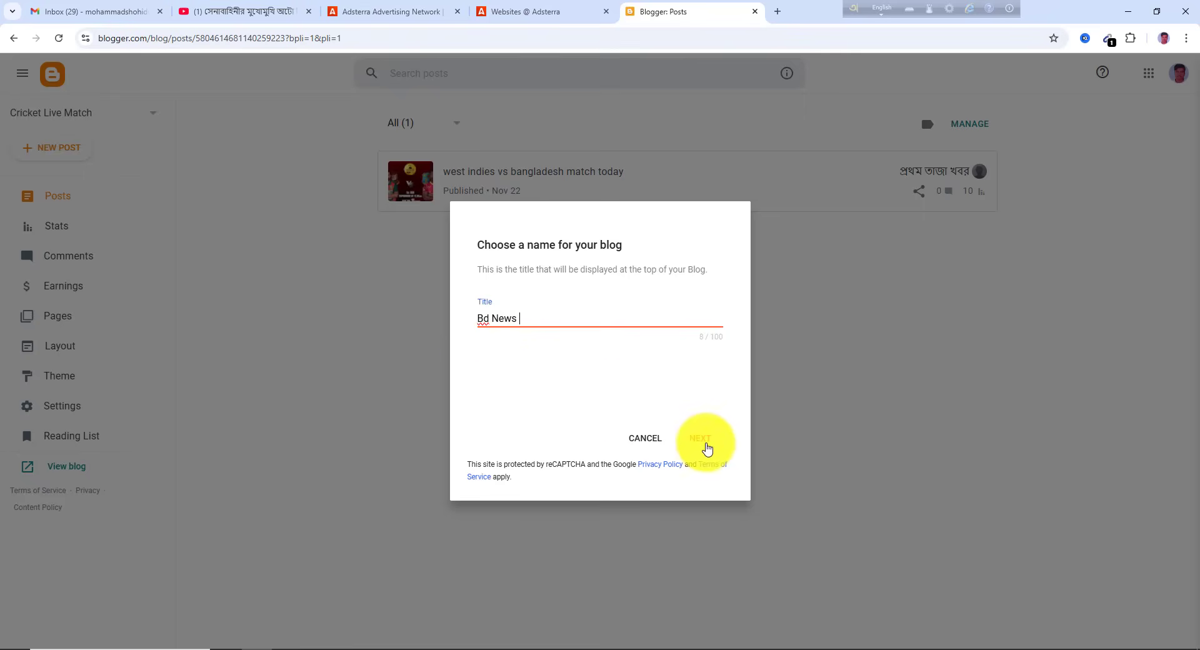
{"action": "left_click", "coordinate": [701, 439]}
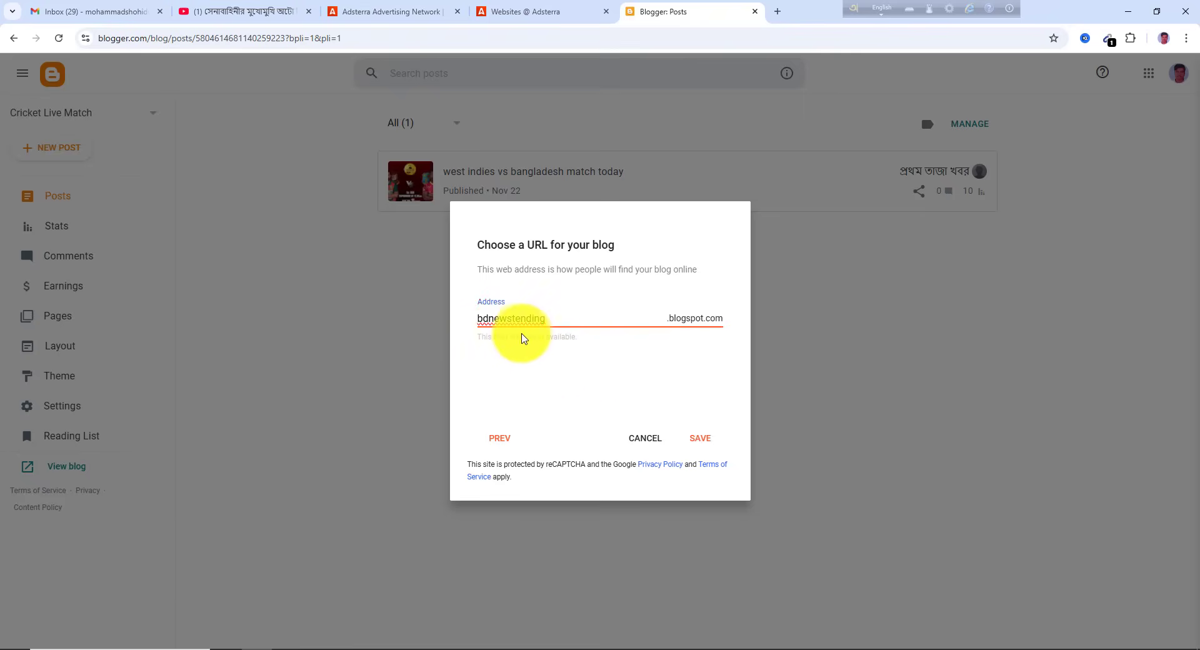
{"action": "left_click_drag", "start_coordinate": [478, 318], "coordinate": [550, 318]}
{"action": "left_click", "coordinate": [712, 449]}
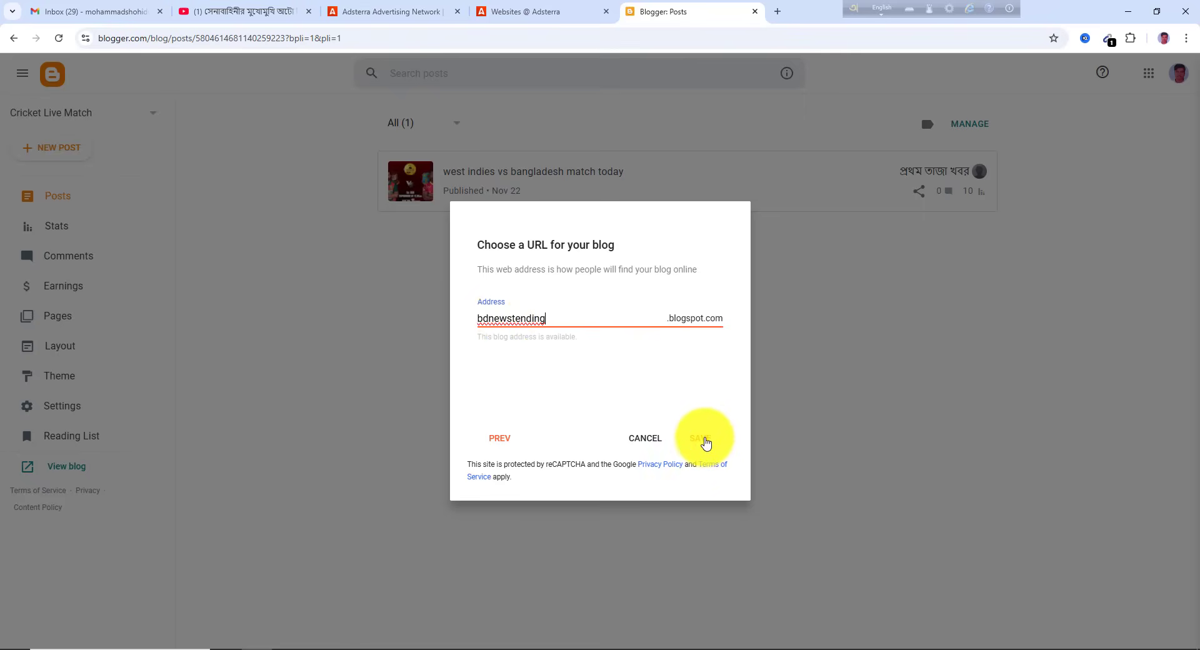
{"action": "left_click", "coordinate": [704, 440]}
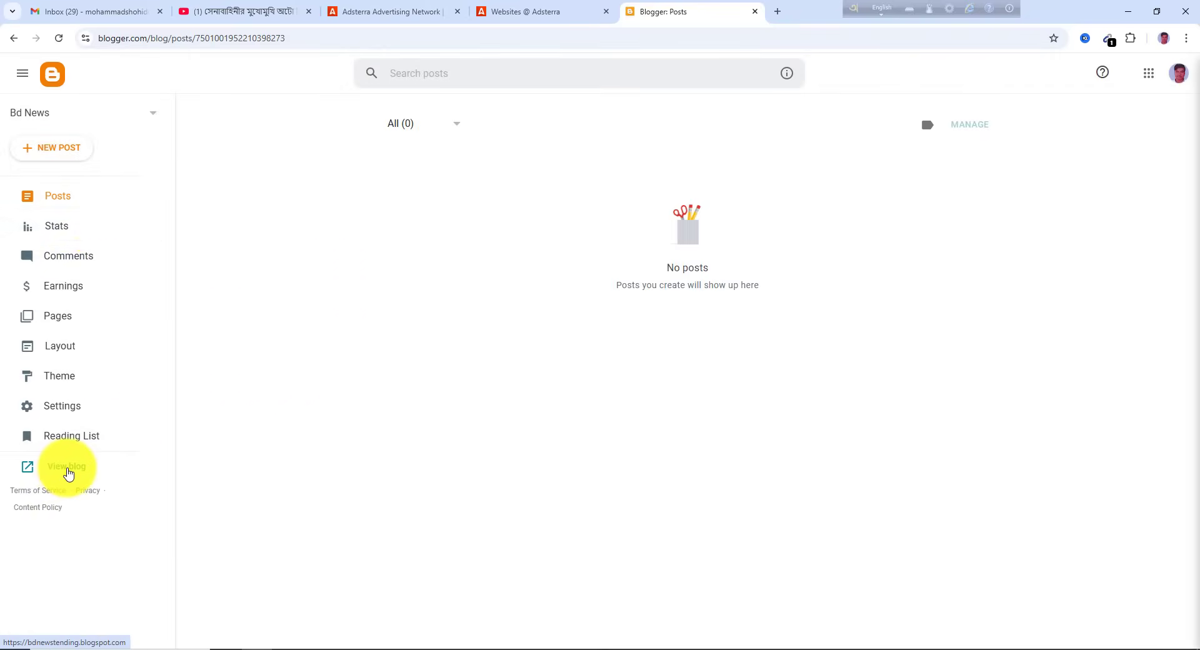
View the new Bd News blog's public page and close the Adsterra Advertising Network and Gmail inbox pages
{"action": "left_click", "coordinate": [67, 474]}
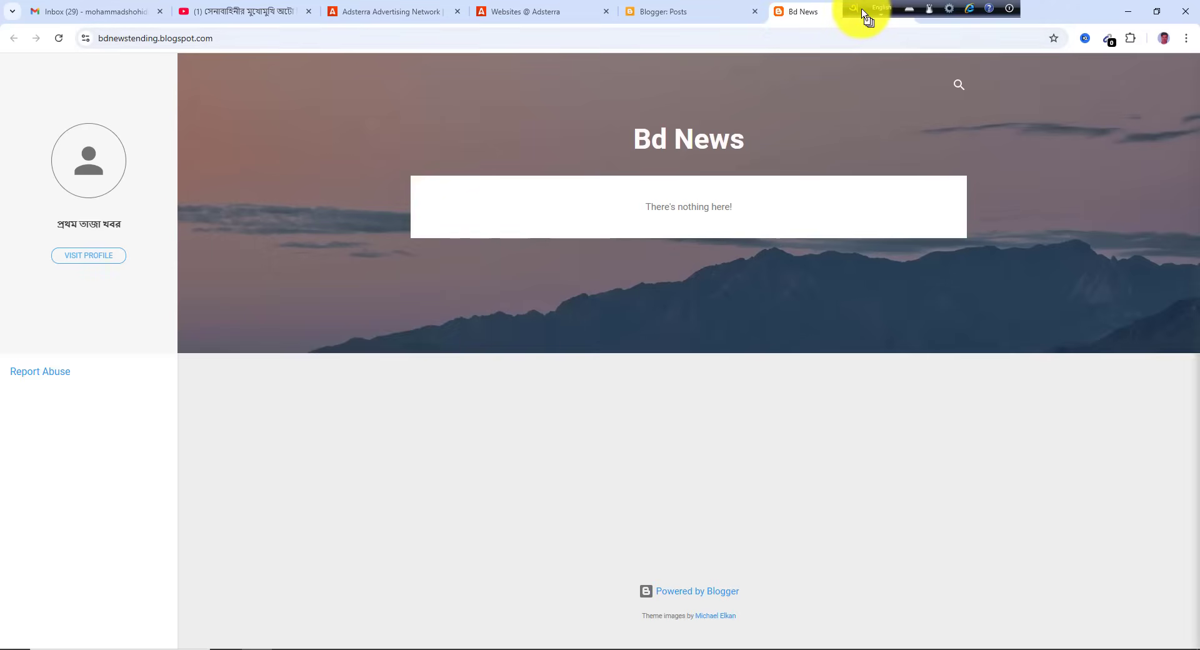
{"action": "left_click_drag", "start_coordinate": [863, 13], "coordinate": [970, 13]}
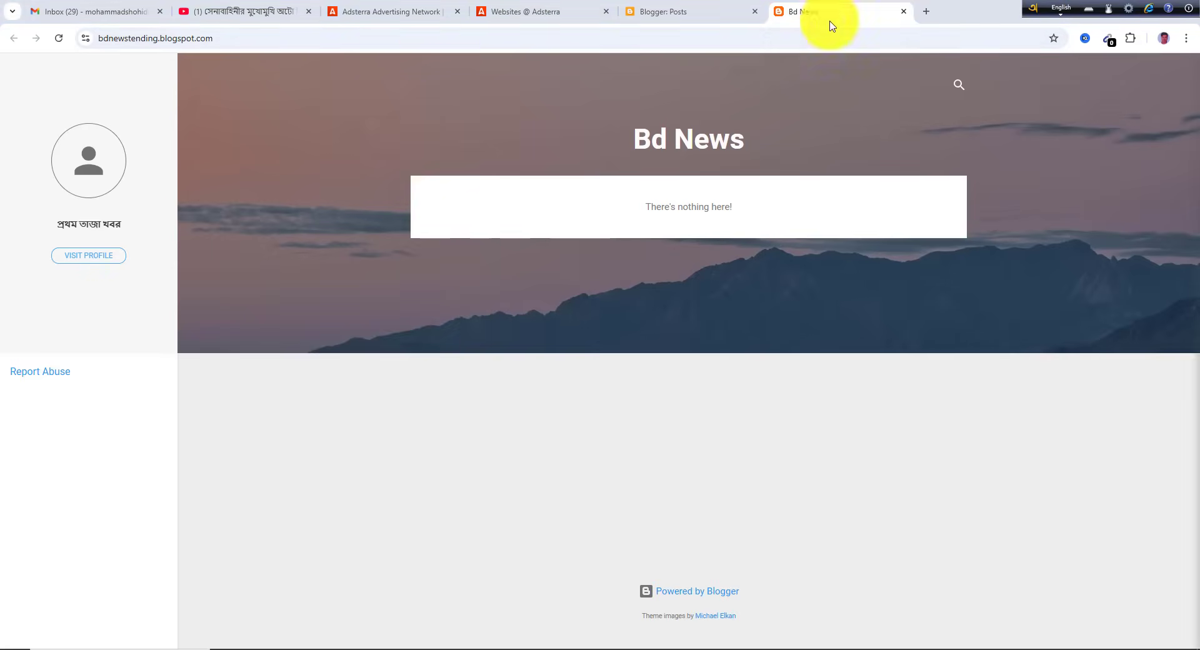
{"action": "left_click", "coordinate": [457, 12]}
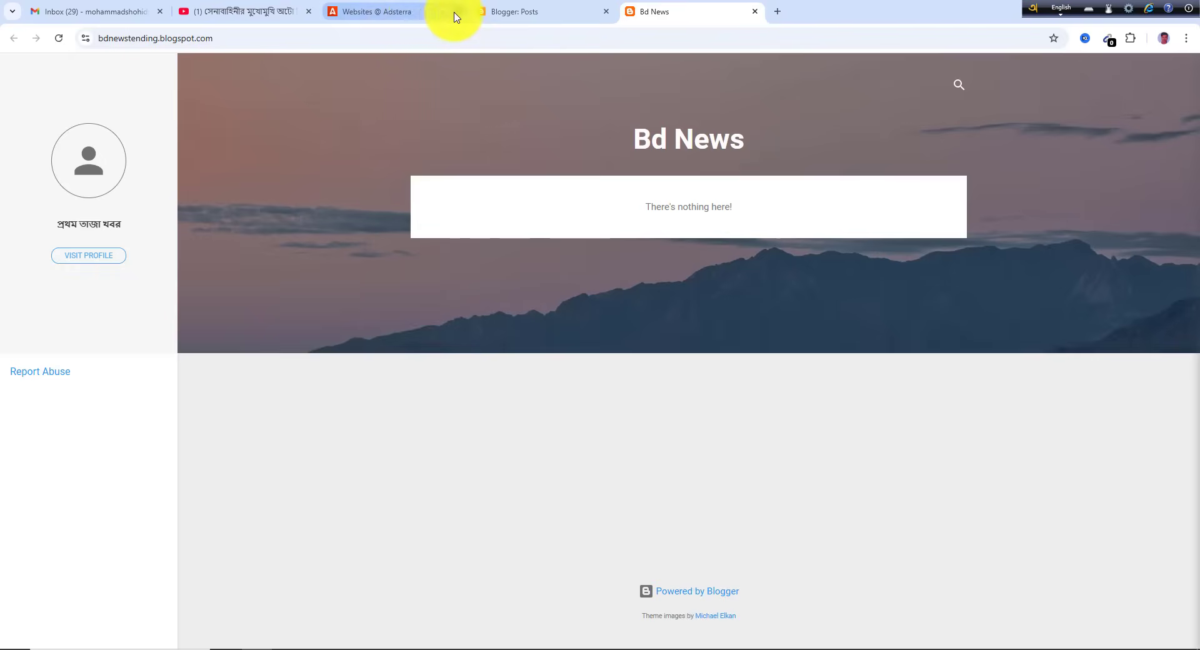
{"action": "left_click", "coordinate": [159, 12]}
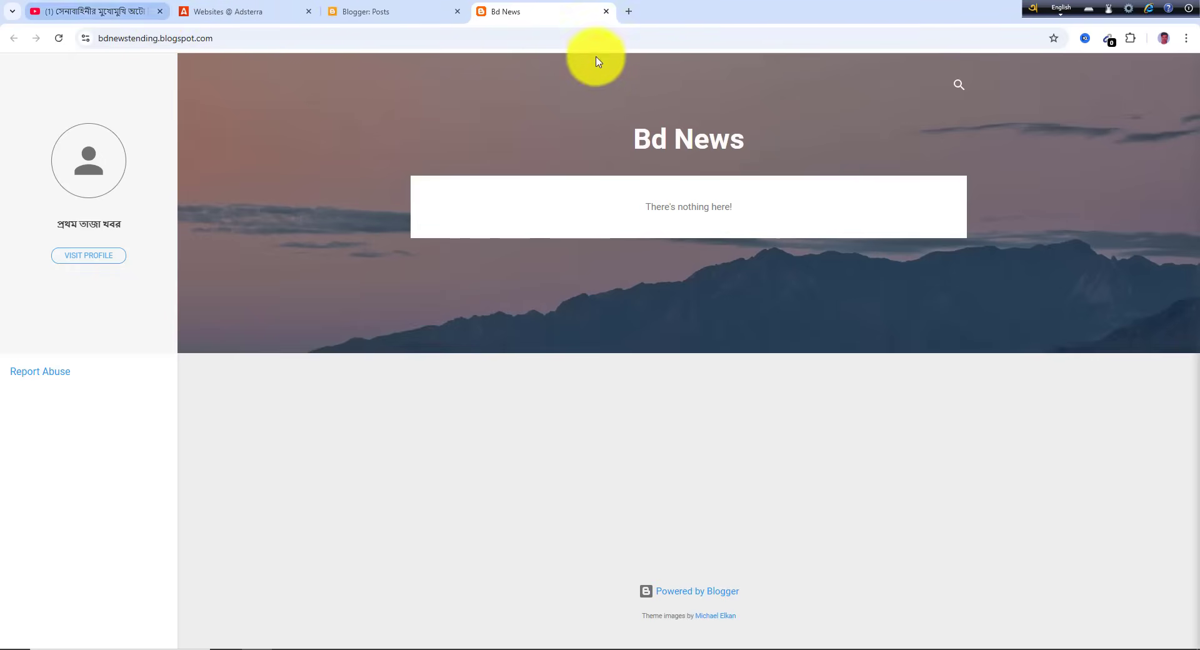
Open gooyaabitemplates.com in a new browser tab and go to its templates by topic, dismissing the ad
{"action": "left_click", "coordinate": [629, 14]}
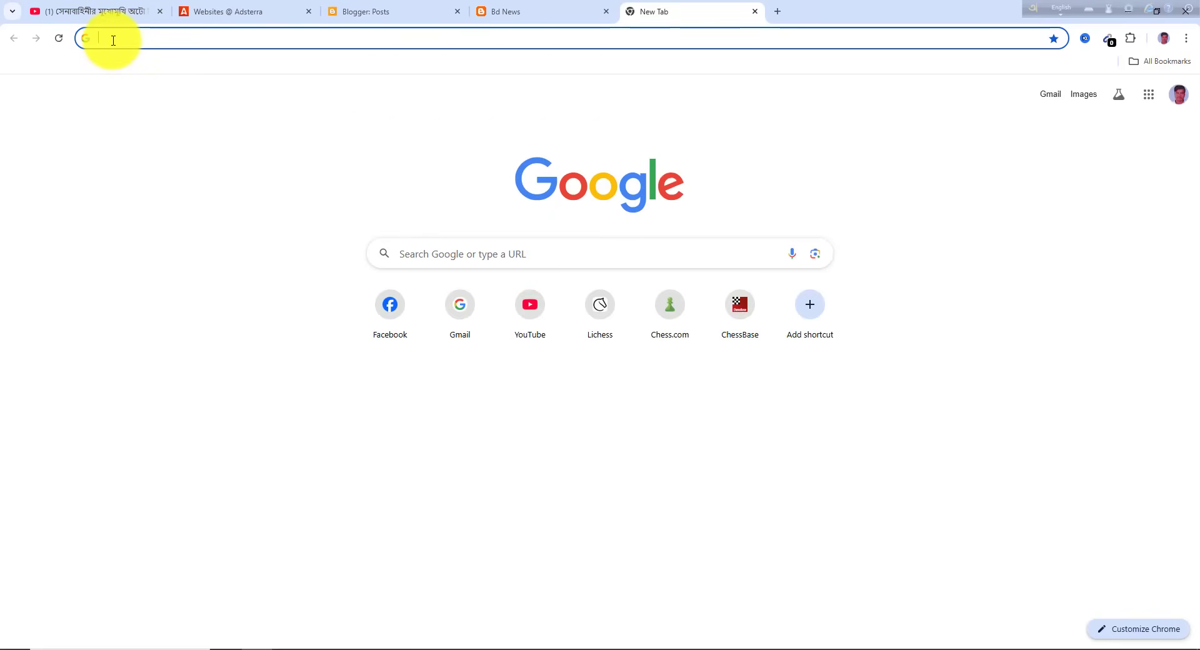
{"action": "type", "text": "g"}
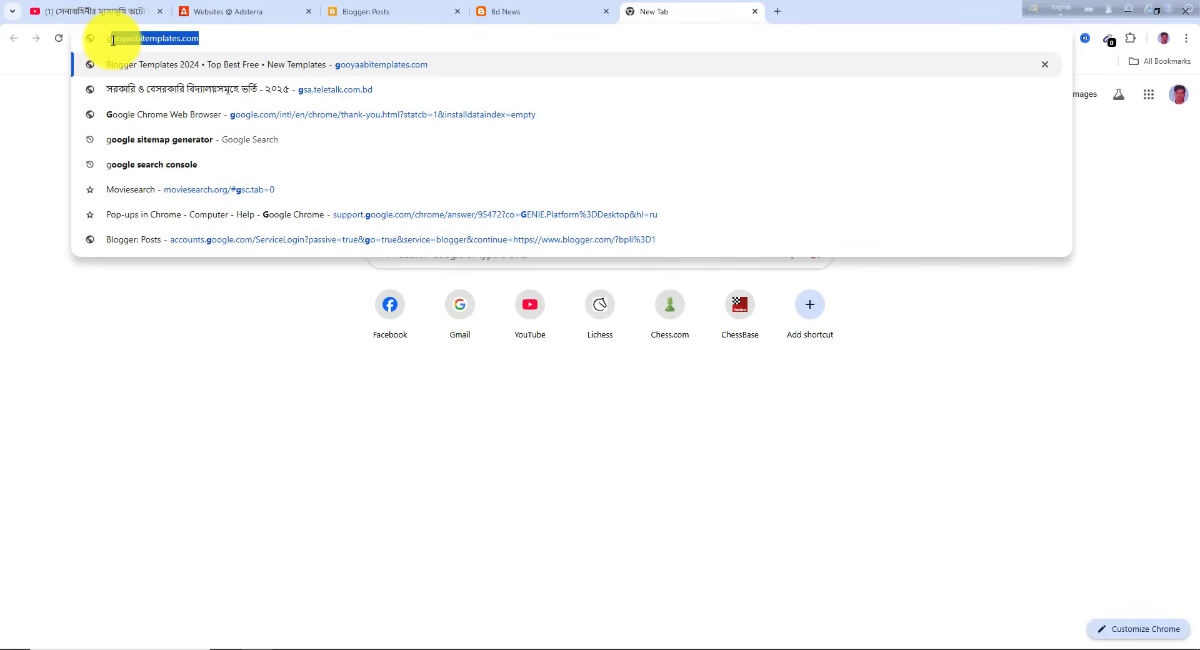
{"action": "key", "text": "Return"}
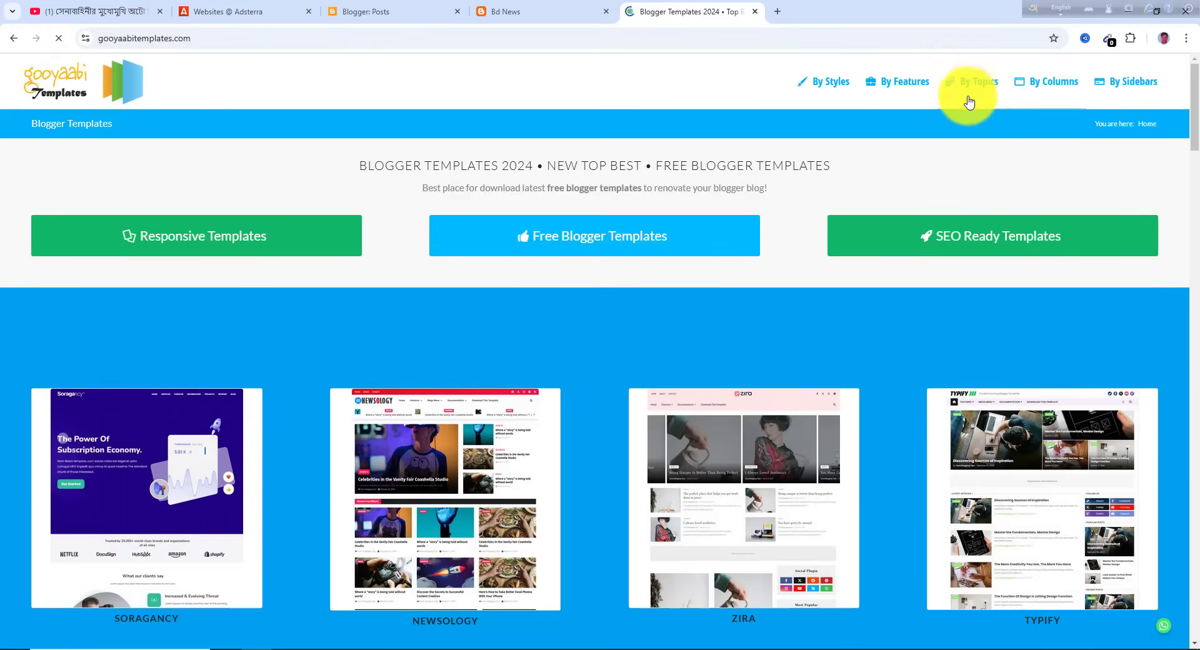
{"action": "left_click", "coordinate": [978, 83]}
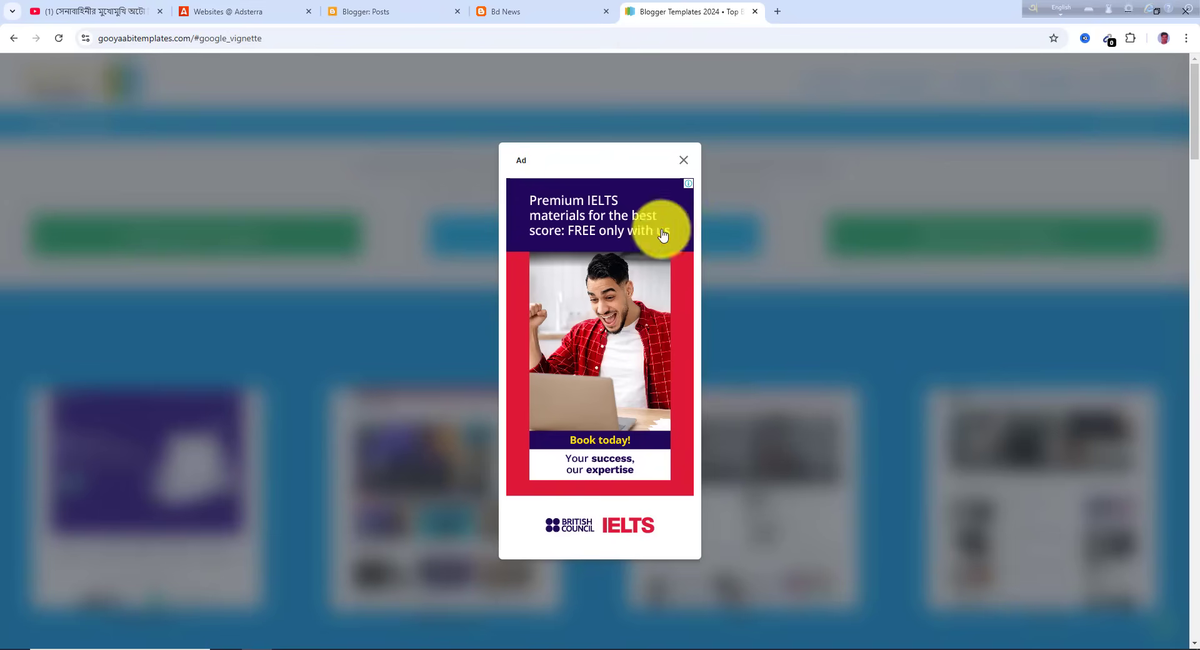
{"action": "left_click", "coordinate": [684, 160]}
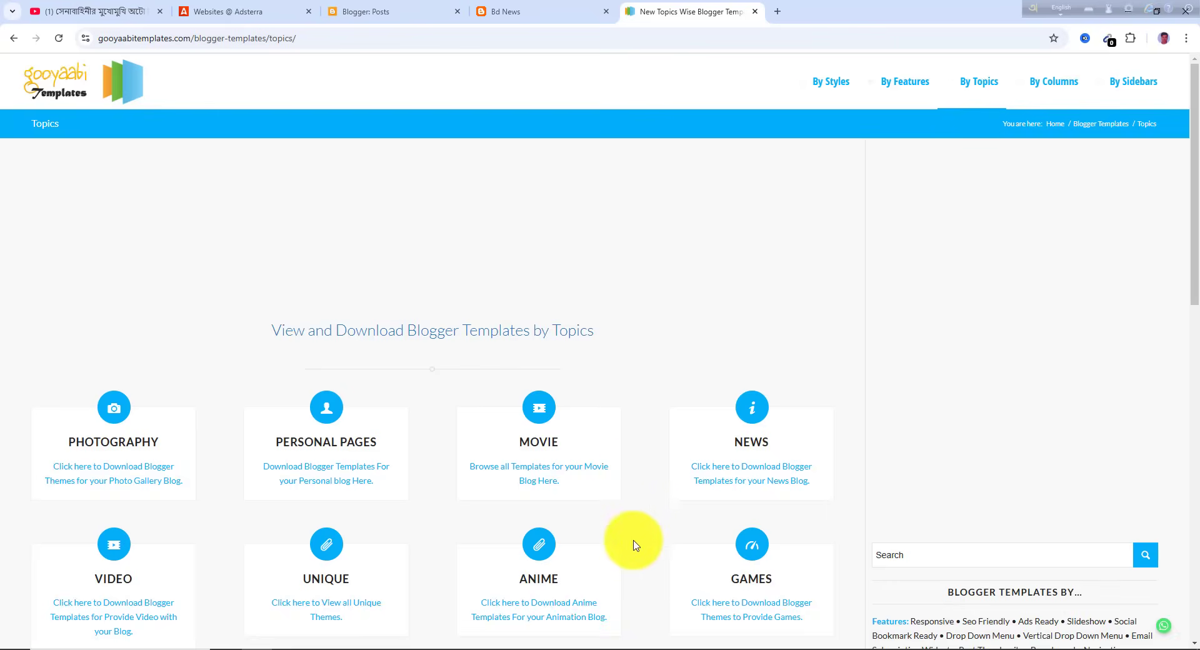
Browse the News topic's Blogger templates and open the Buzzer template's page
{"action": "scroll", "coordinate": [624, 509], "scroll_direction": "down", "scroll_amount": 3}
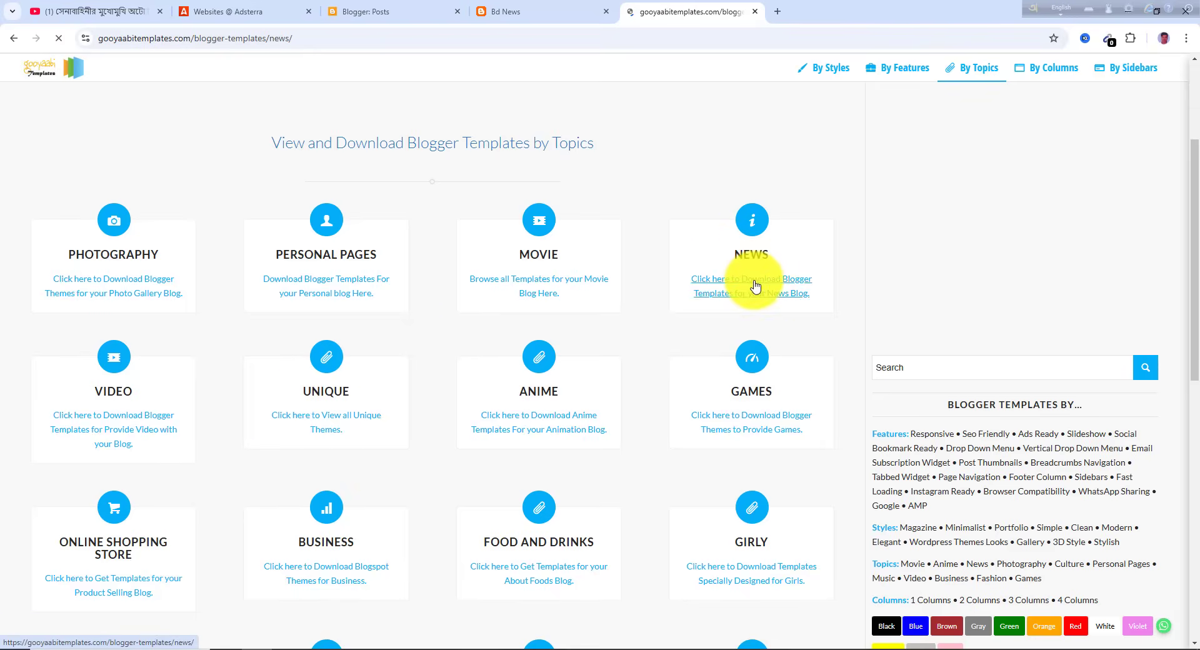
{"action": "scroll", "coordinate": [326, 370], "scroll_direction": "down", "scroll_amount": 2}
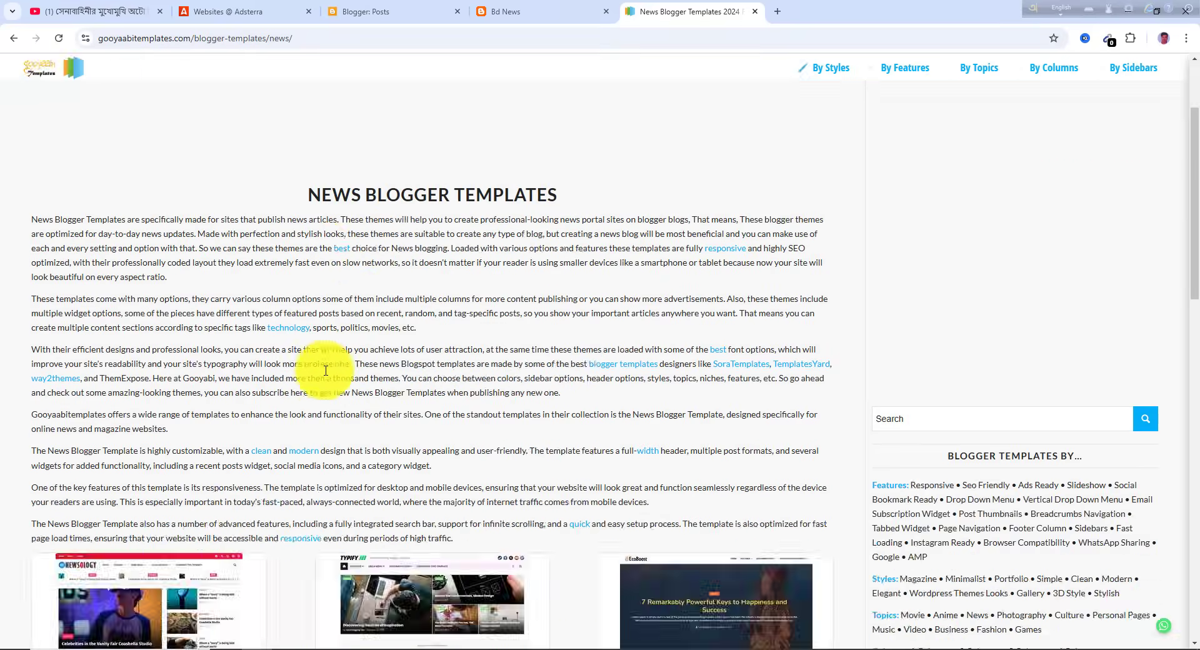
{"action": "scroll", "coordinate": [326, 370], "scroll_direction": "down", "scroll_amount": 5}
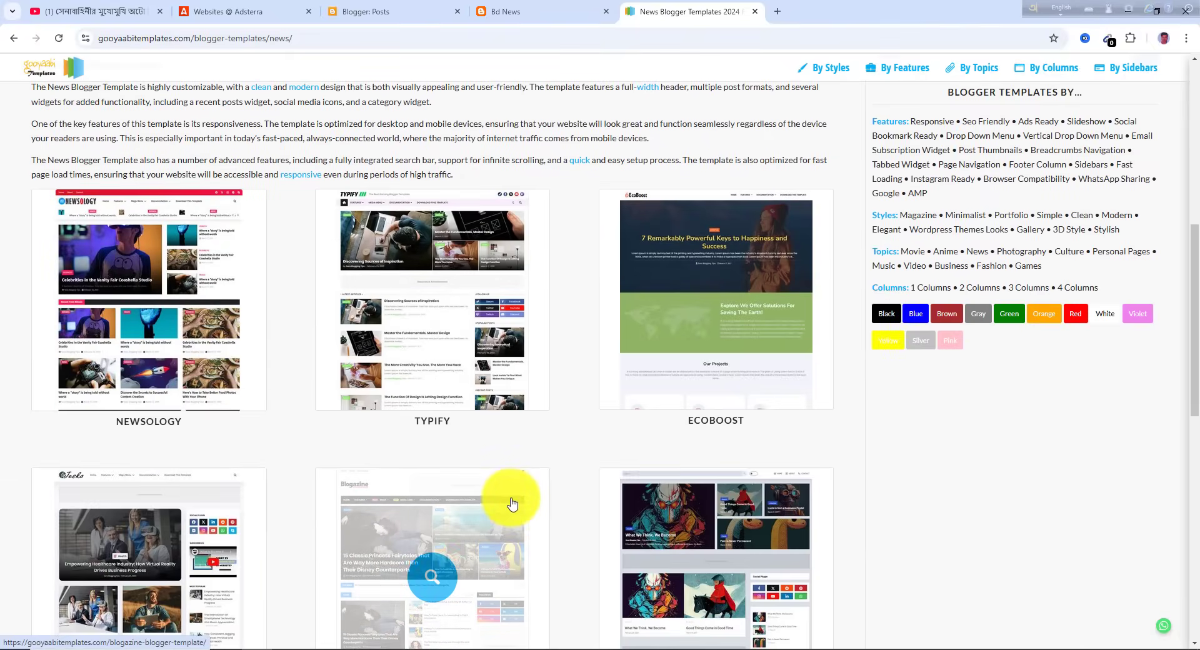
{"action": "scroll", "coordinate": [442, 465], "scroll_direction": "down", "scroll_amount": 4}
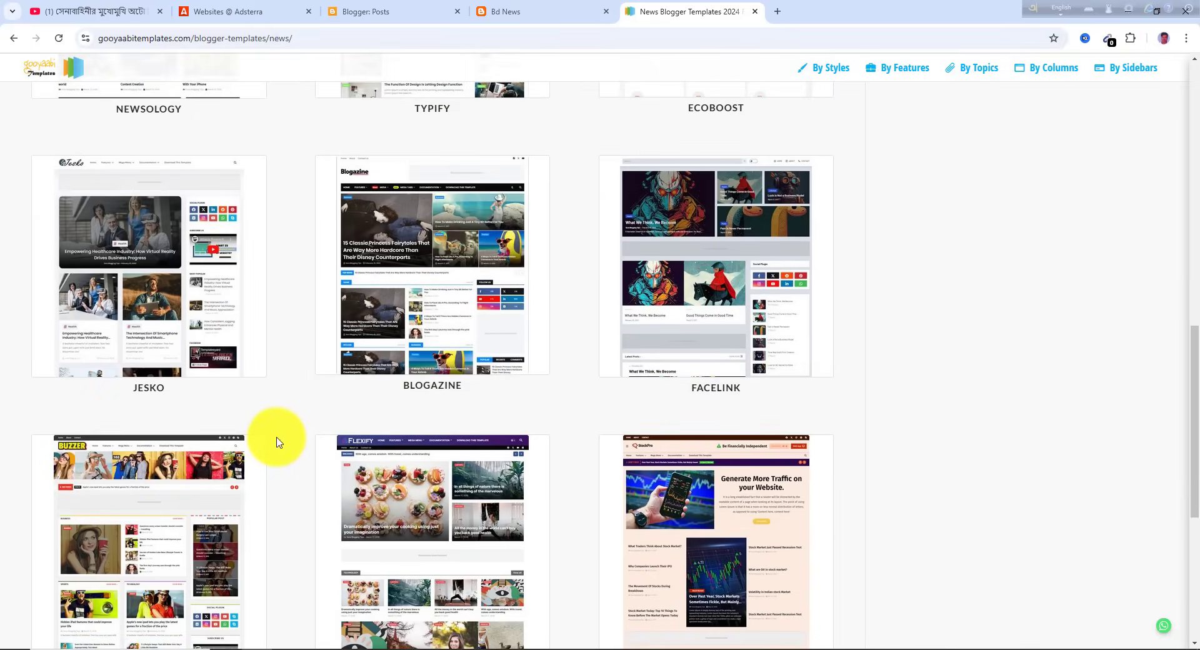
{"action": "scroll", "coordinate": [275, 431], "scroll_direction": "down", "scroll_amount": 3}
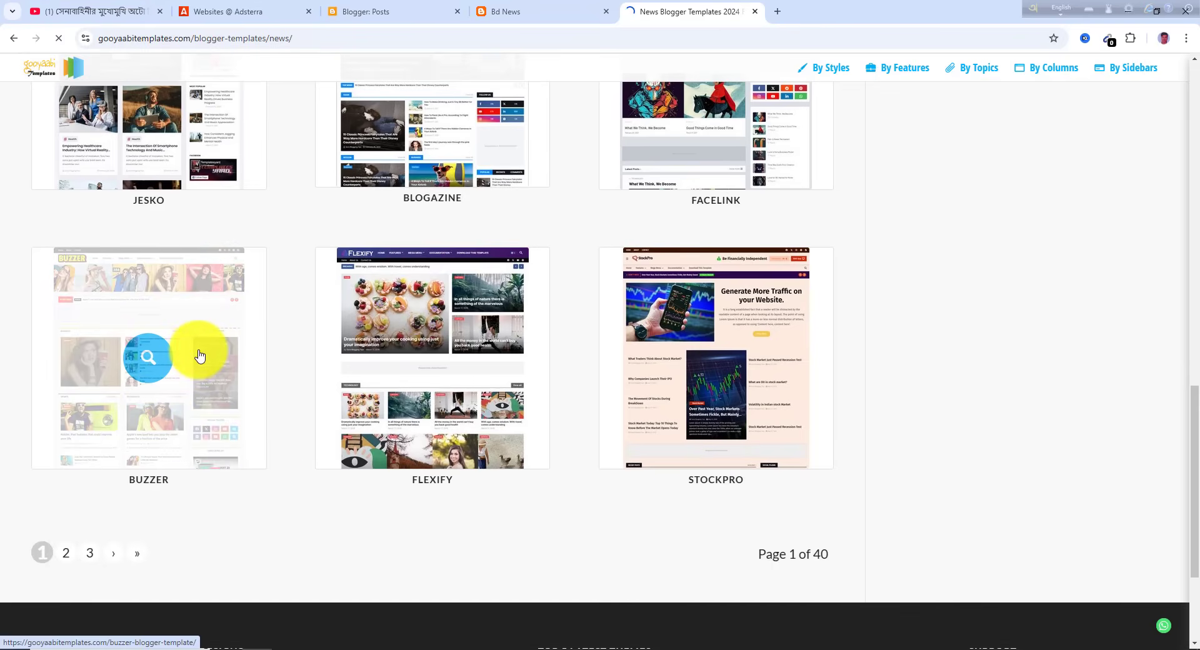
{"action": "left_click", "coordinate": [199, 355]}
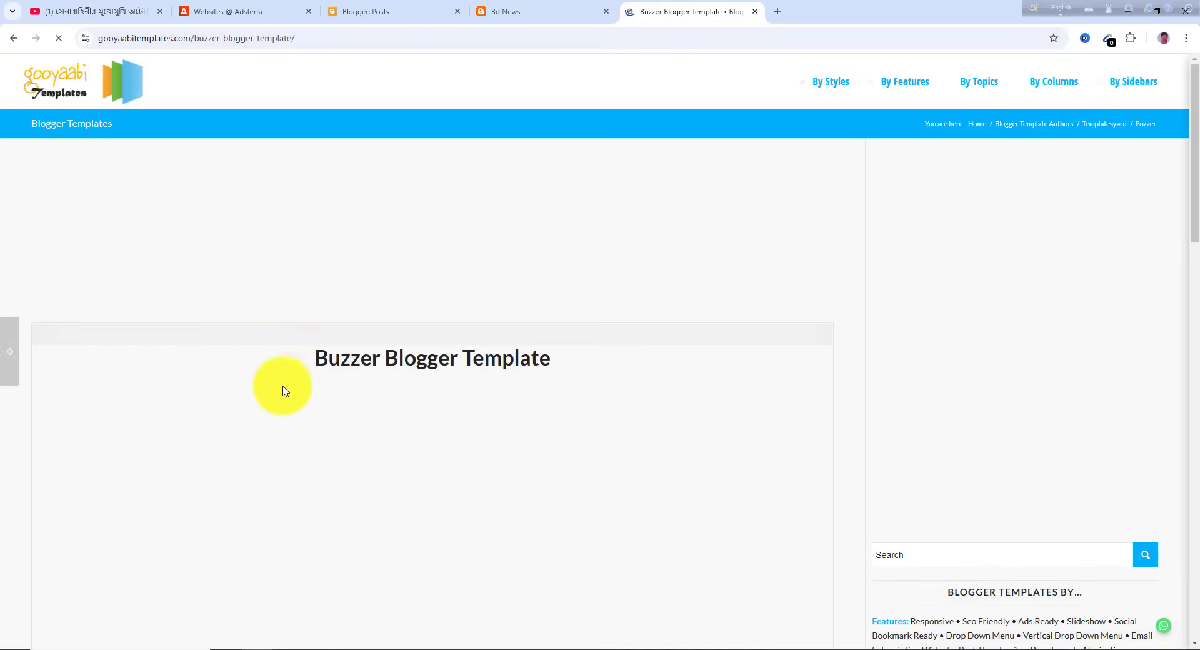
Review the Buzzer Blogger template and download its free version, Buzzer-Free-Version-1.0.zip
{"action": "scroll", "coordinate": [368, 410], "scroll_direction": "down", "scroll_amount": 4}
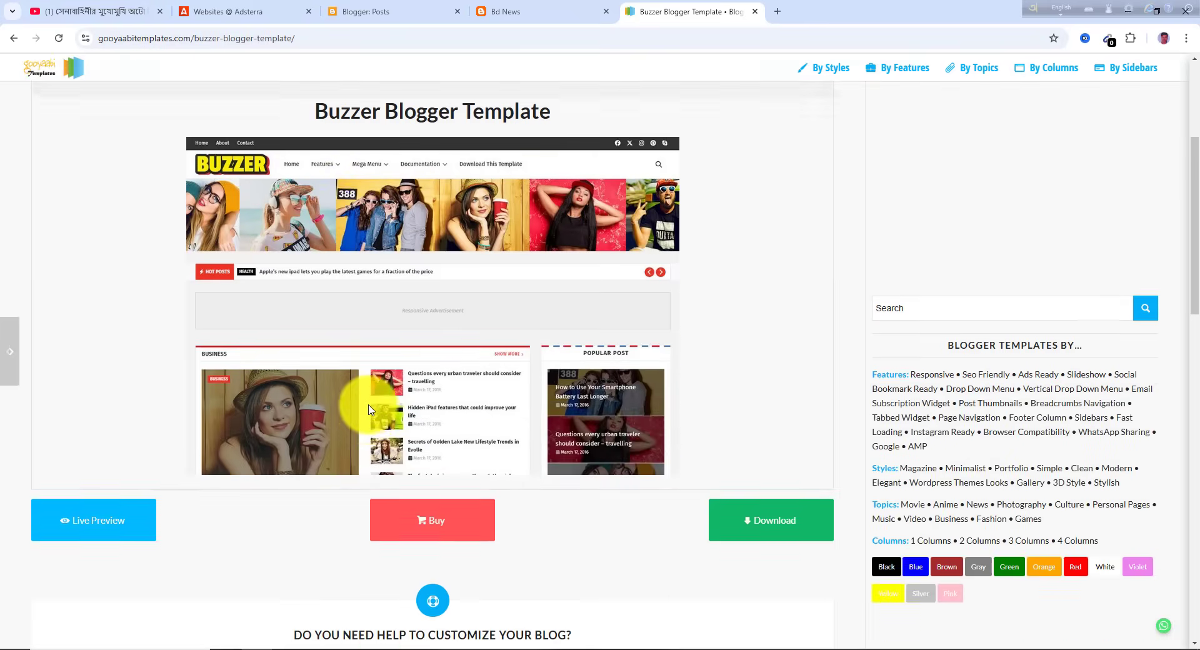
{"action": "scroll", "coordinate": [362, 409], "scroll_direction": "down", "scroll_amount": 2}
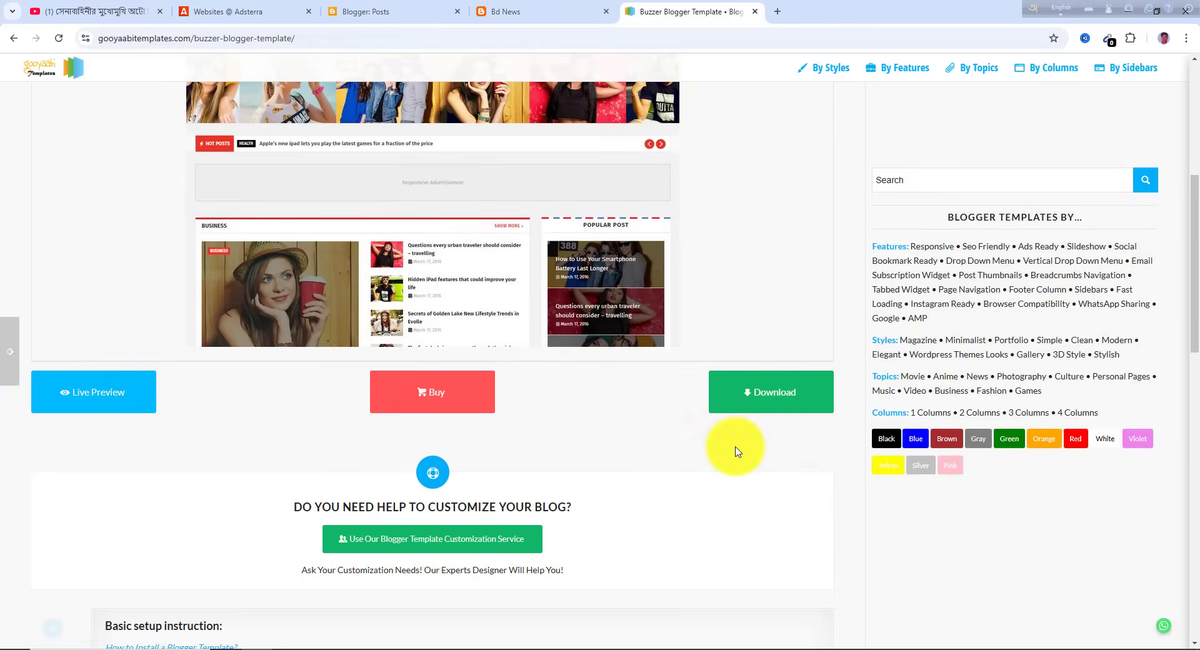
{"action": "scroll", "coordinate": [732, 450], "scroll_direction": "up", "scroll_amount": 2}
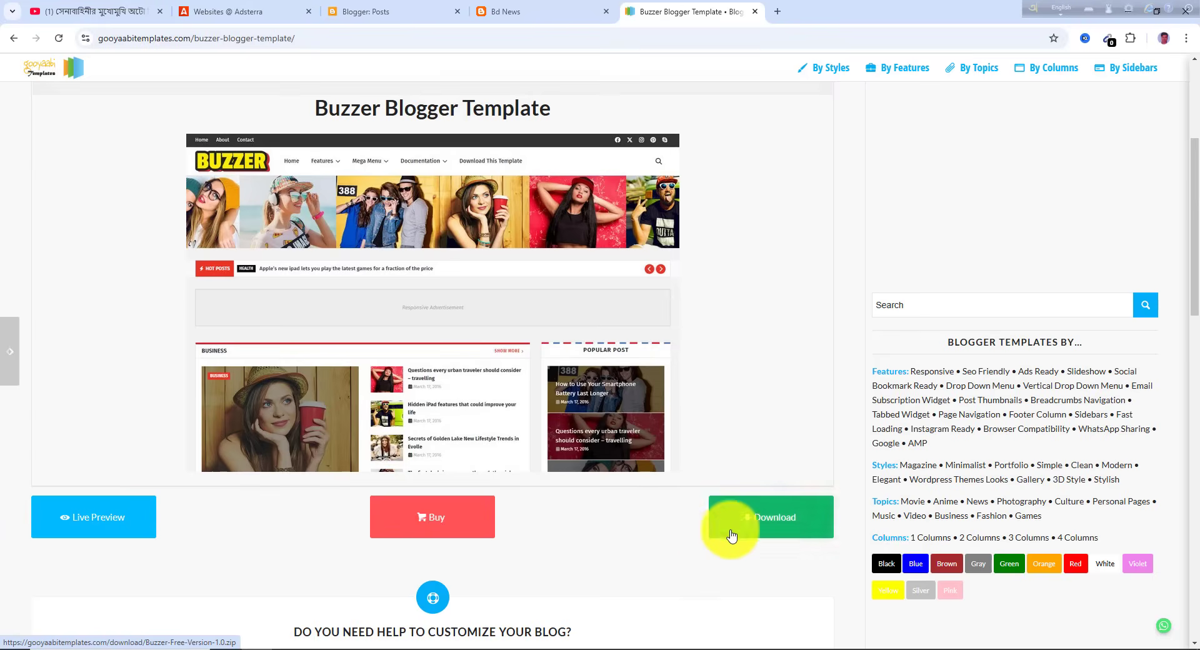
{"action": "left_click", "coordinate": [750, 527]}
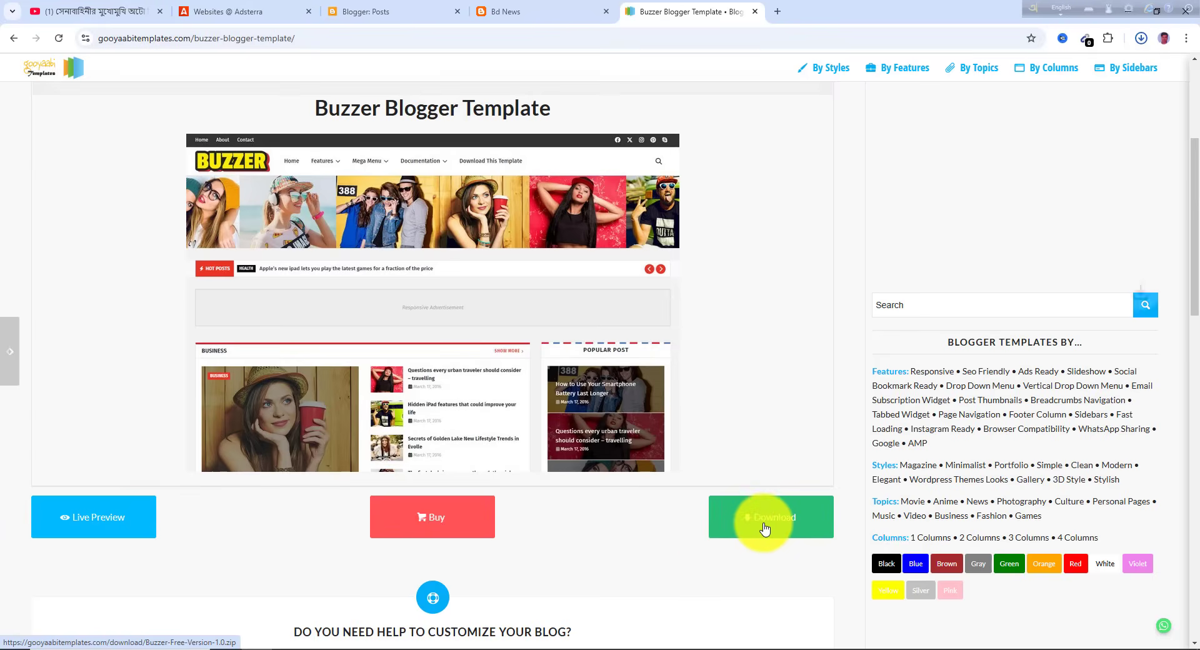
Locate the downloaded Buzzer-Free-Version-1.0.zip in the Downloads folder and extract it there, replacing all existing files
{"action": "left_click", "coordinate": [1141, 39]}
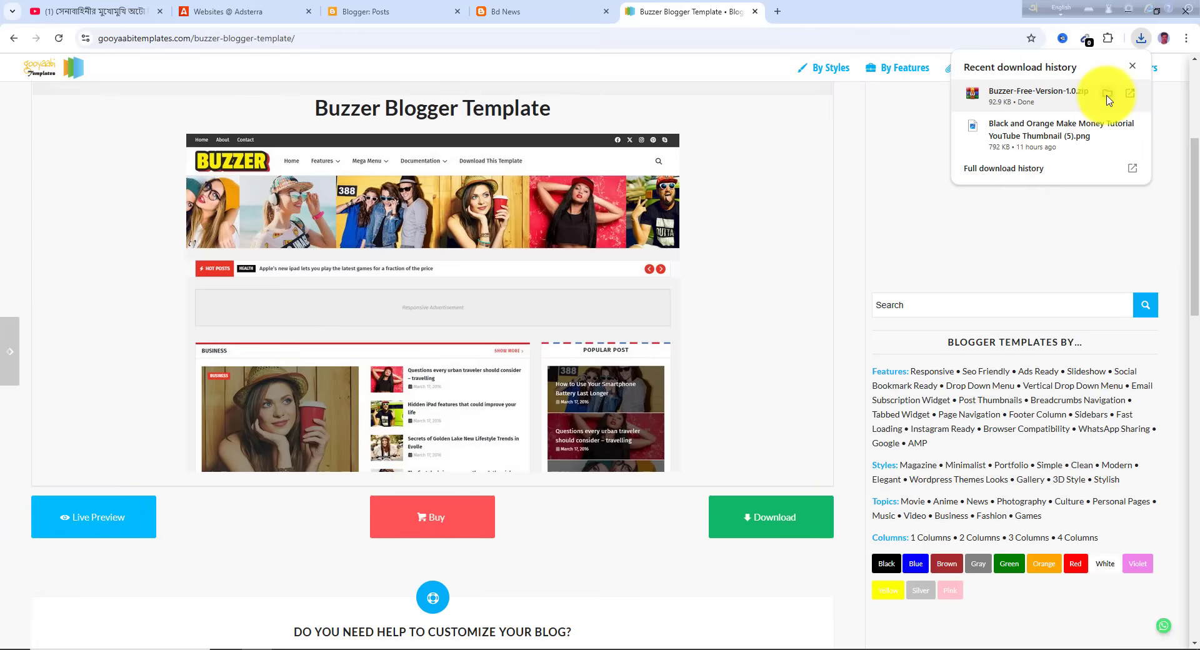
{"action": "left_click", "coordinate": [1107, 93]}
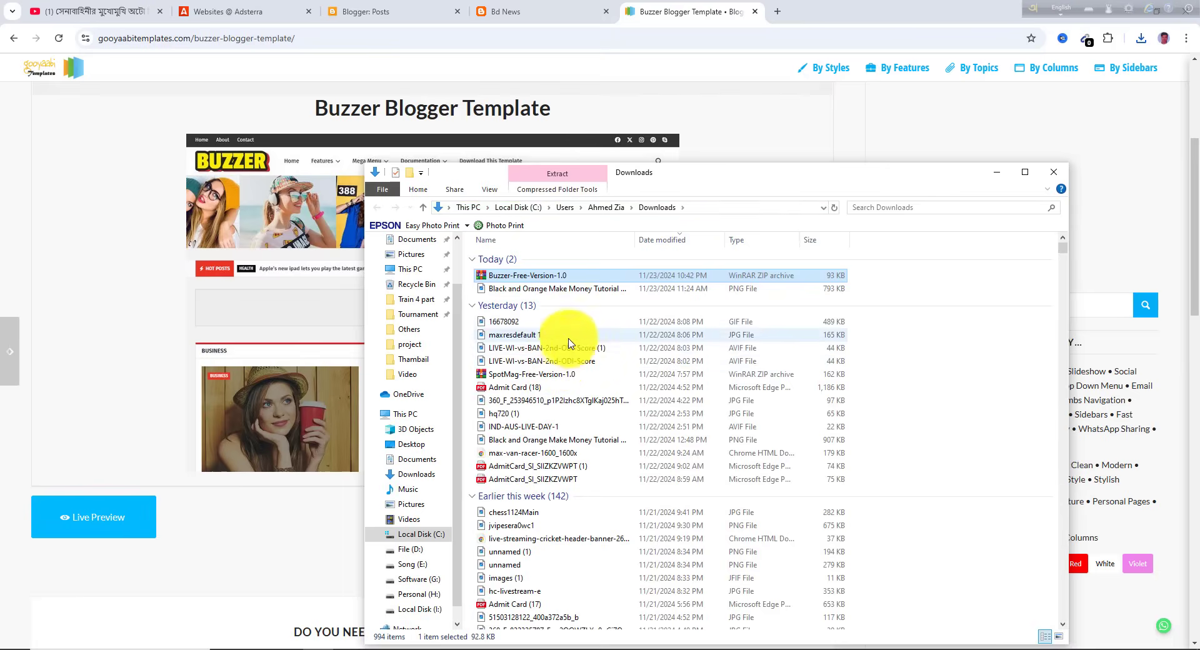
{"action": "right_click", "coordinate": [505, 276]}
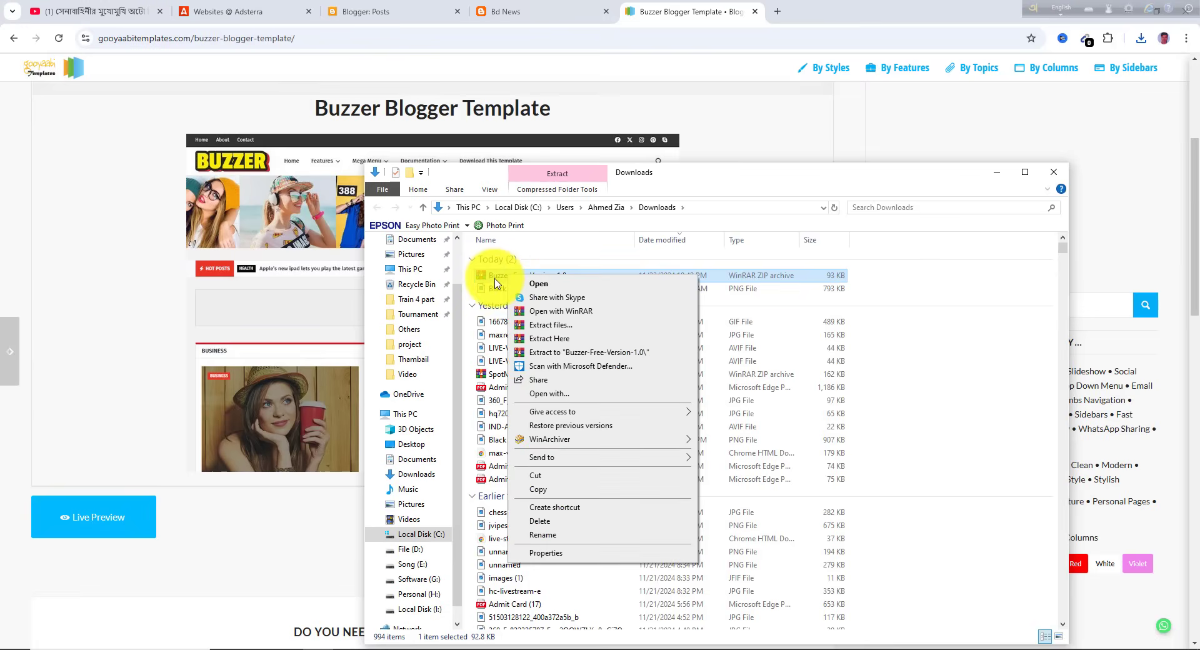
{"action": "left_click", "coordinate": [543, 345]}
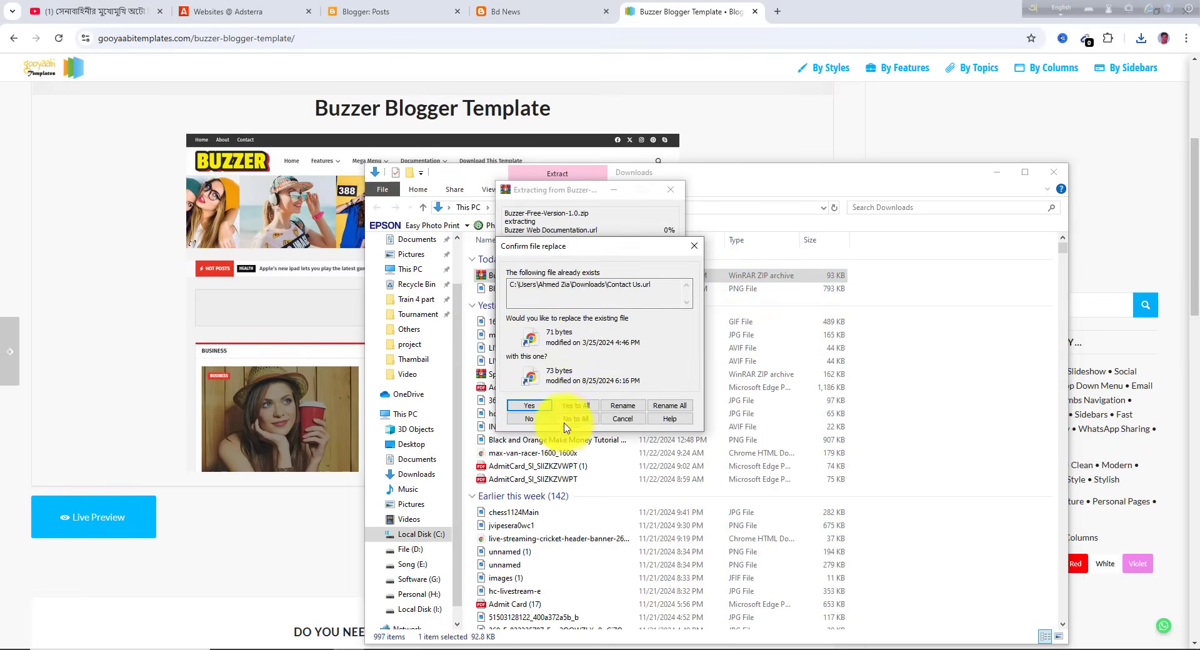
{"action": "left_click", "coordinate": [572, 406]}
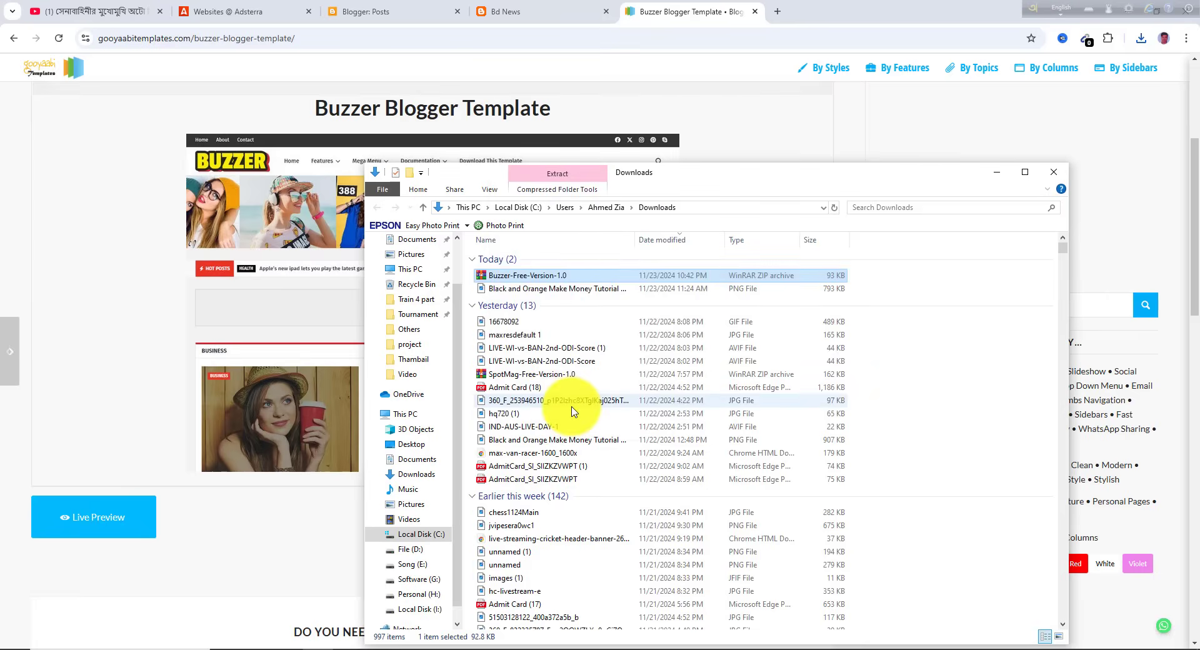
Open the Buzzer-Free-Version-1.0 archive in WinRAR and extract its Buzzer Free Version 1.0 theme file to the desktop
{"action": "right_click", "coordinate": [526, 282]}
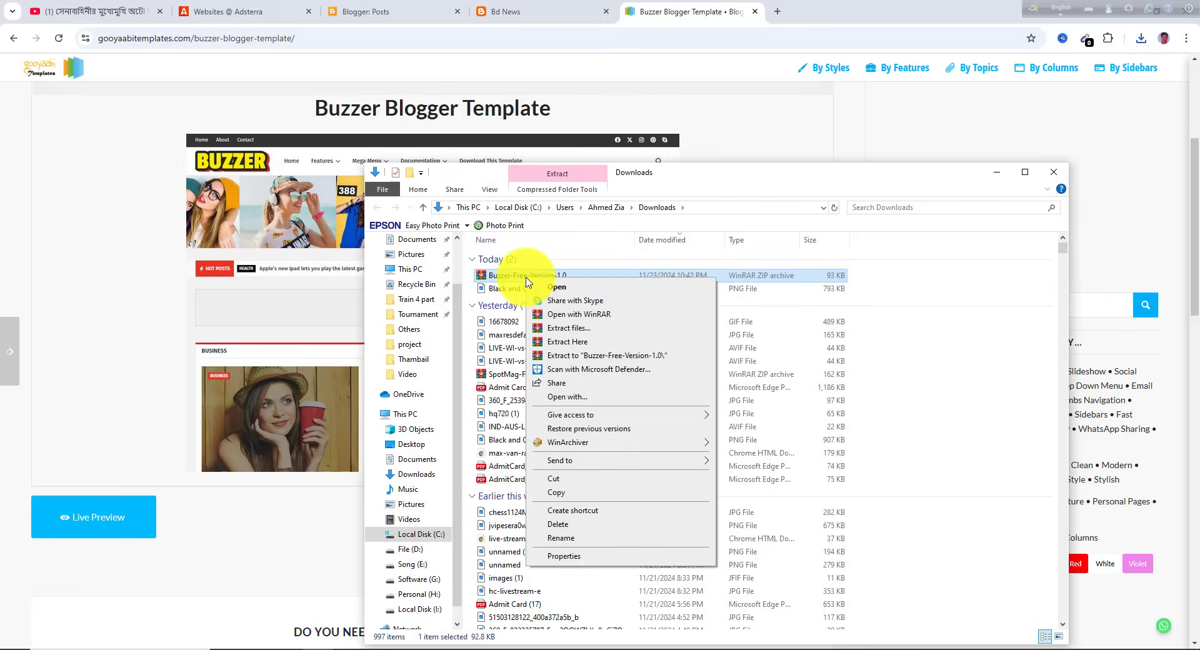
{"action": "left_click", "coordinate": [563, 291]}
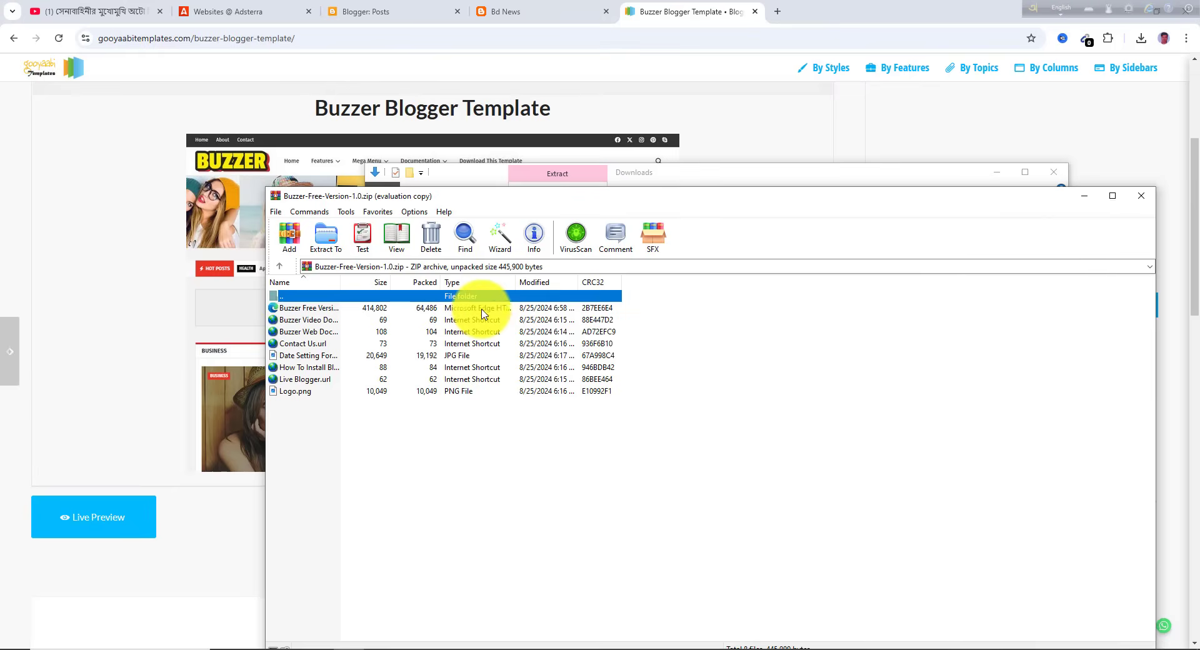
{"action": "left_click", "coordinate": [1033, 13]}
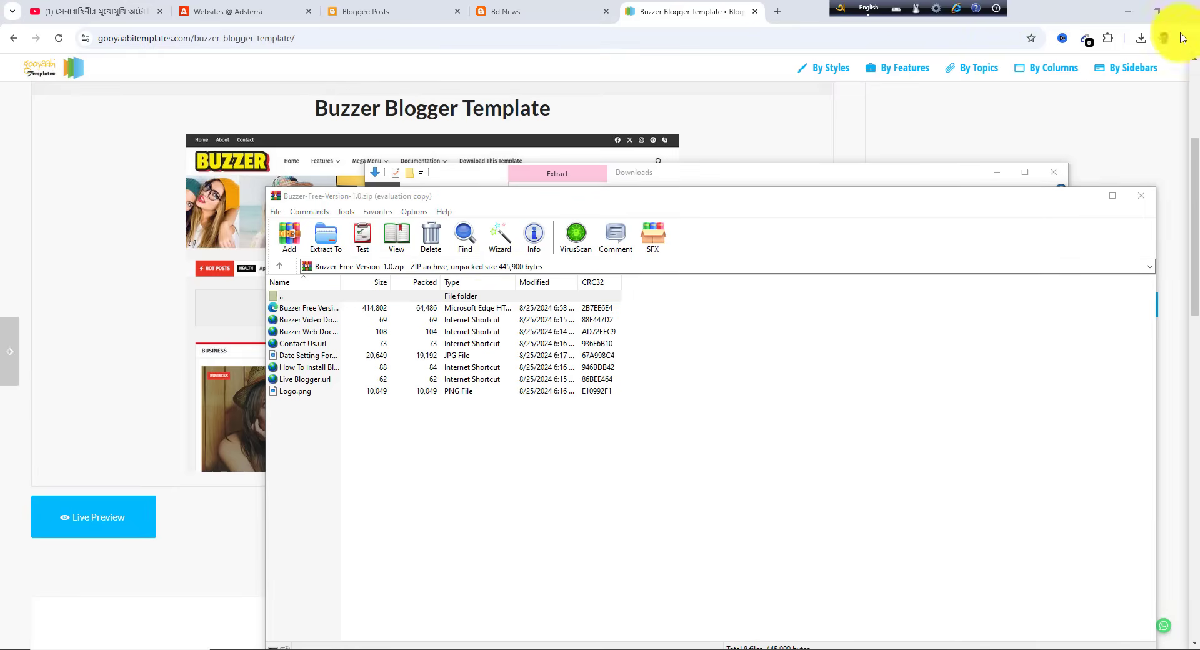
{"action": "left_click", "coordinate": [1127, 12]}
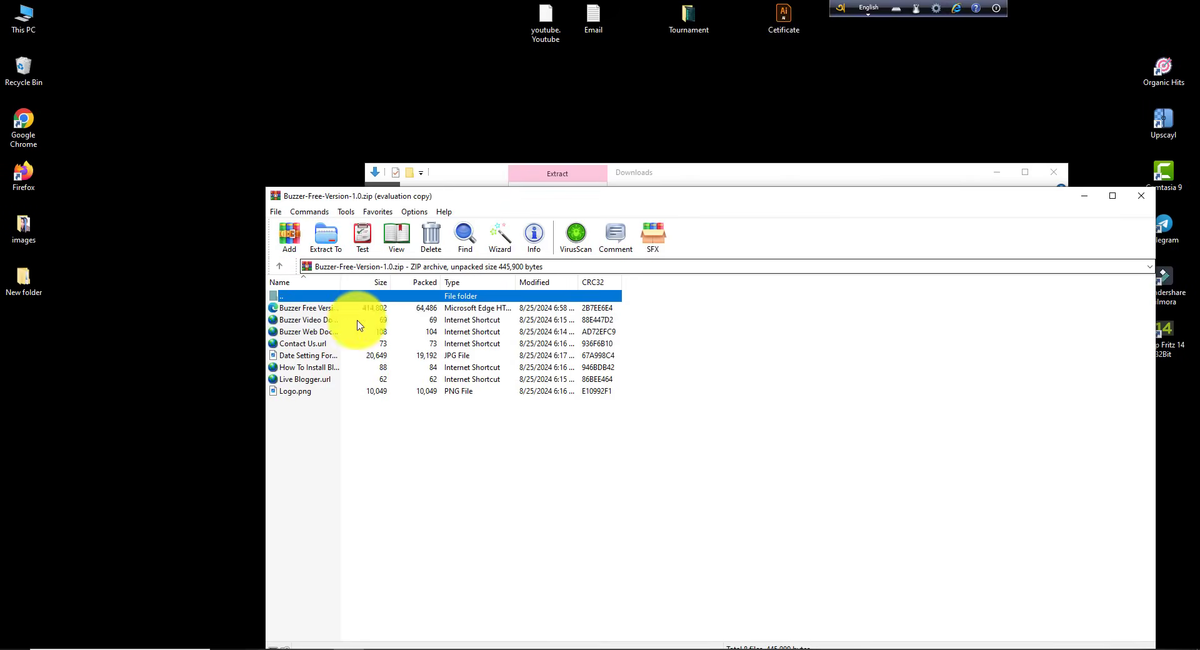
{"action": "left_click_drag", "start_coordinate": [306, 313], "coordinate": [316, 88]}
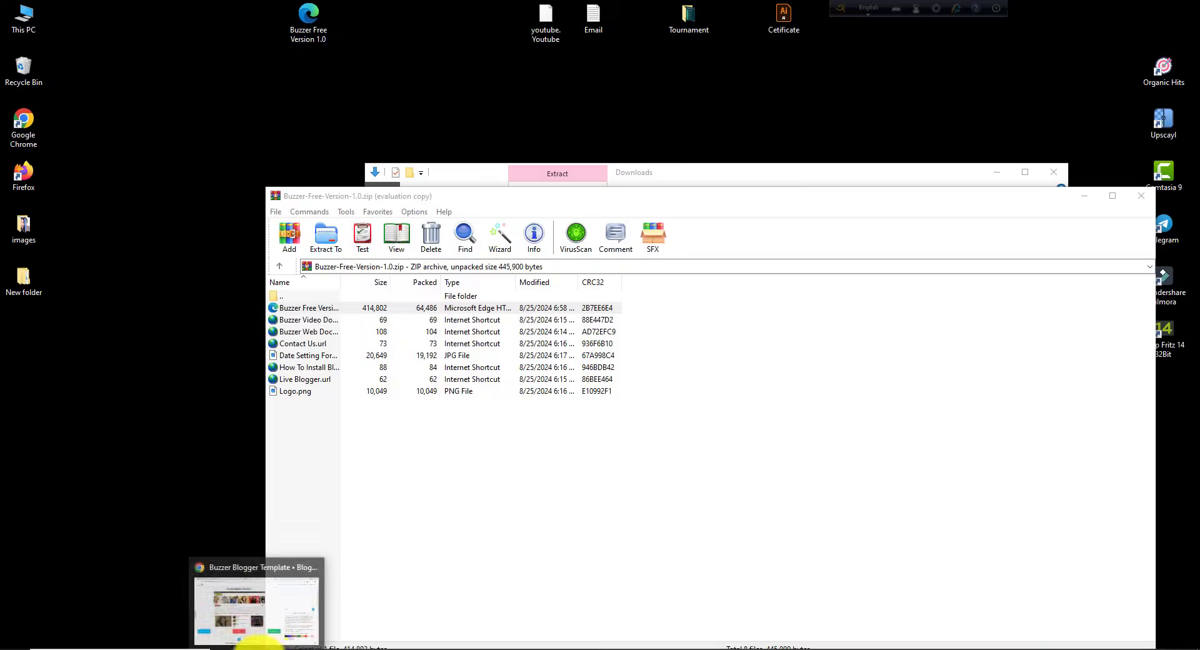
Switch back to Chrome, close the Buzzer template page and open the Bd News blog's theme settings in Blogger
{"action": "left_click", "coordinate": [255, 635]}
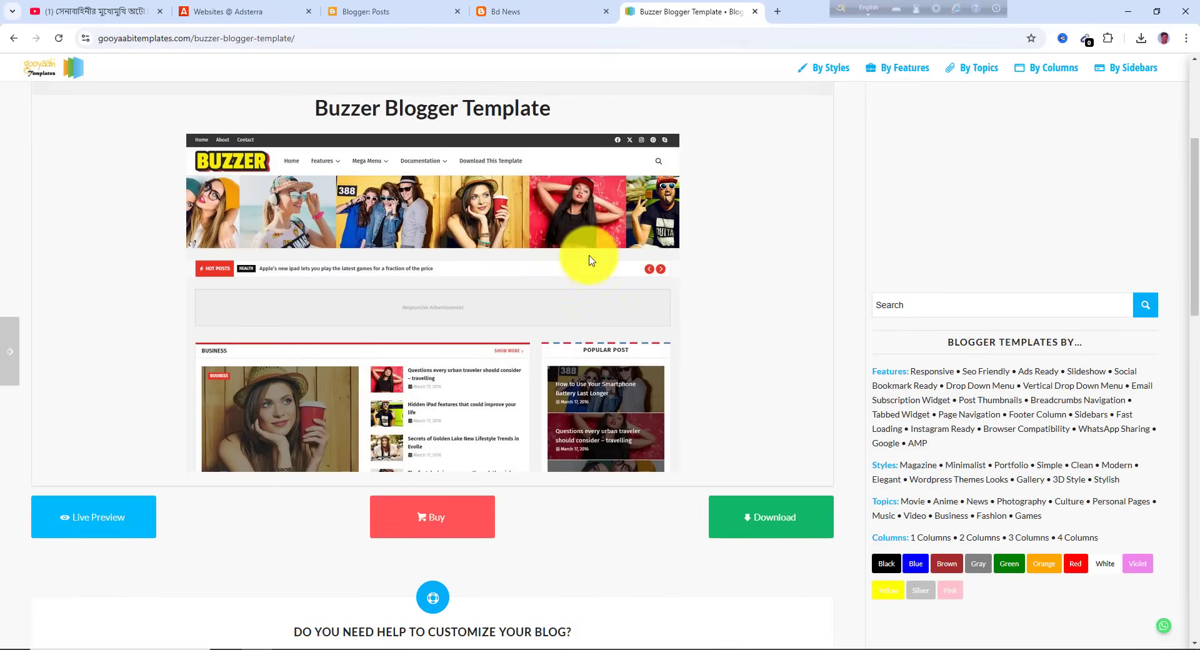
{"action": "left_click", "coordinate": [754, 12]}
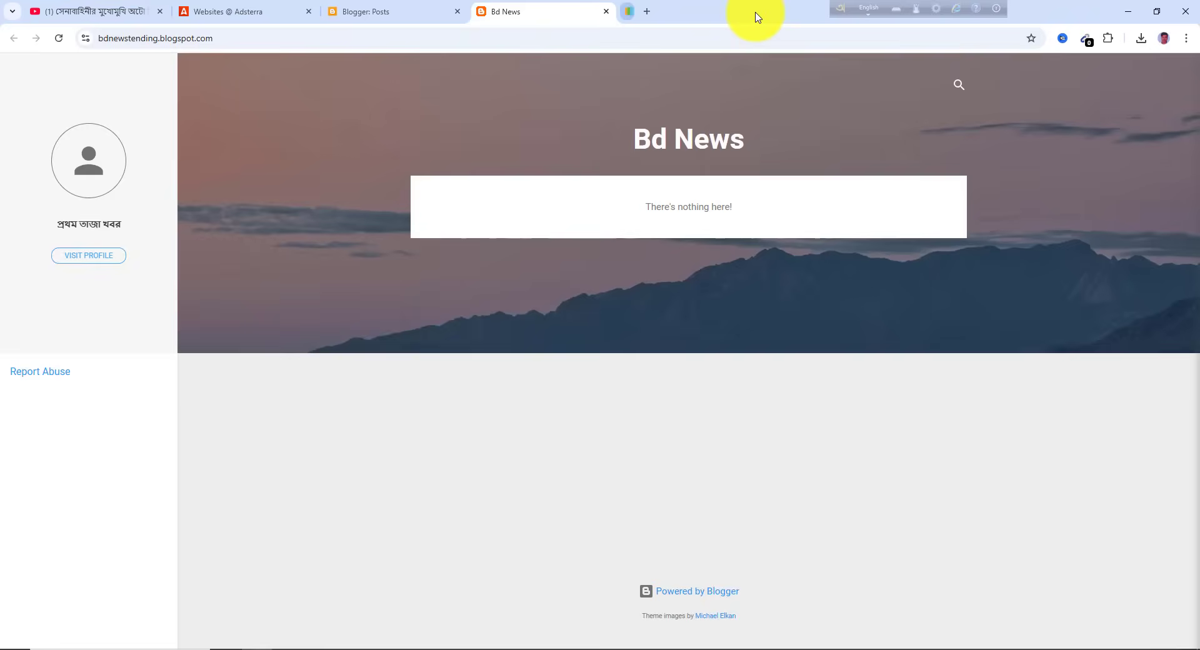
{"action": "left_click", "coordinate": [375, 15]}
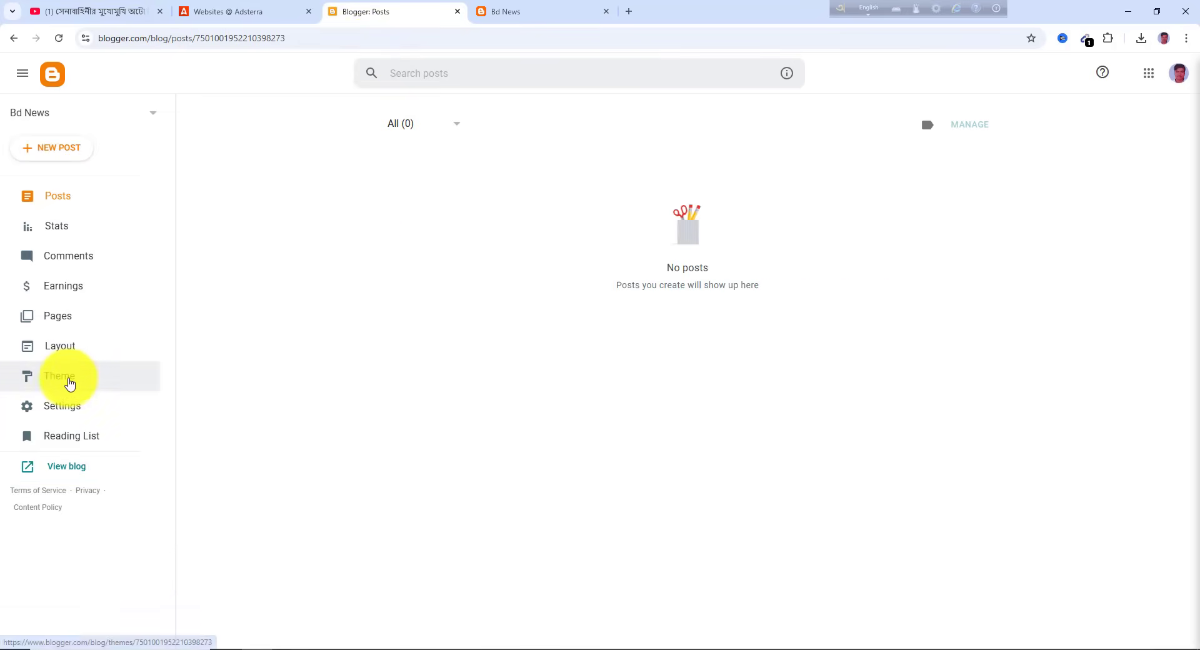
{"action": "left_click", "coordinate": [70, 383]}
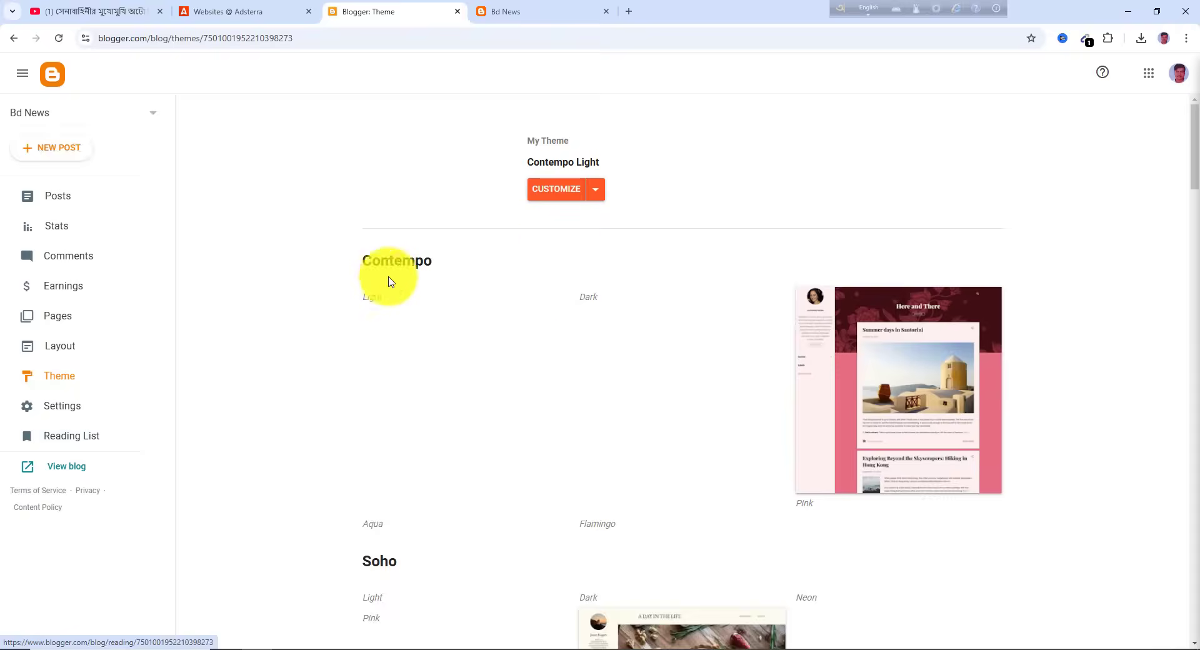
Restore the blog's theme from the desktop file Buzzer Free Version 1.0 and view the Bd News public page
{"action": "left_click", "coordinate": [597, 191]}
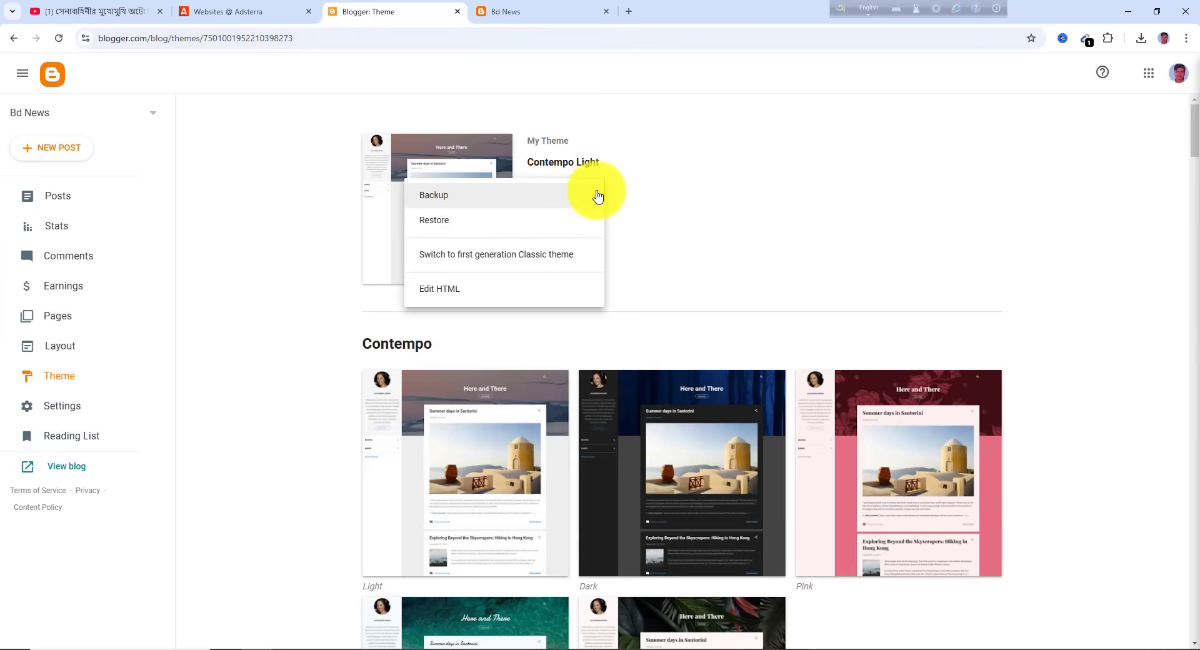
{"action": "left_click", "coordinate": [444, 229]}
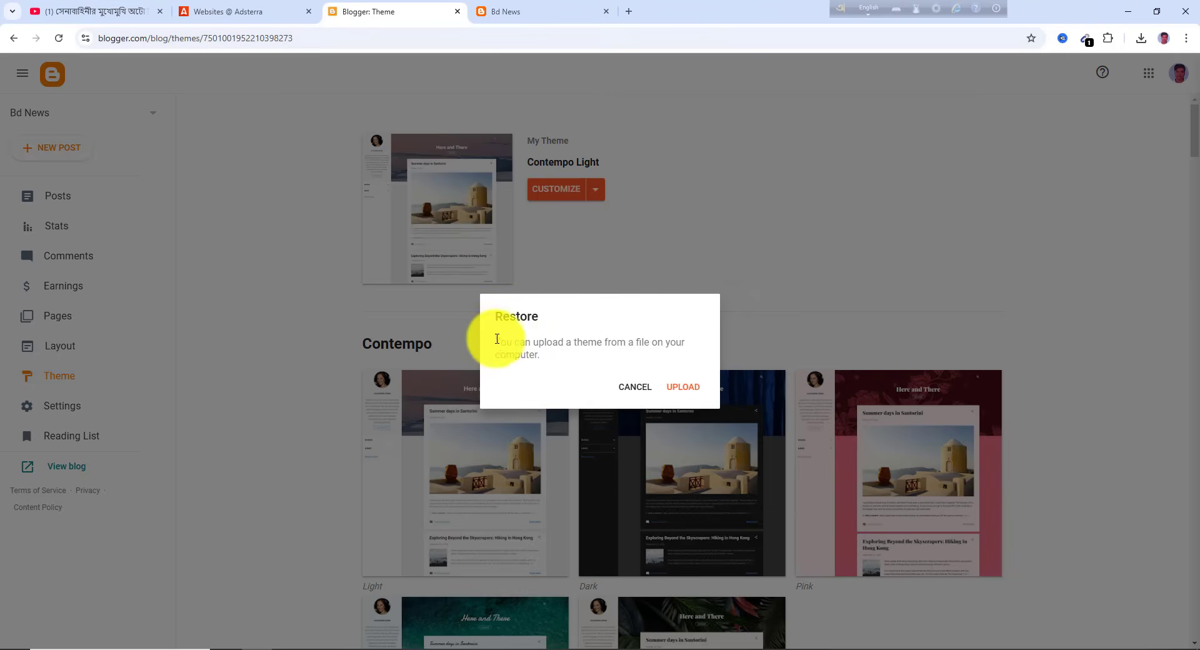
{"action": "left_click", "coordinate": [686, 392]}
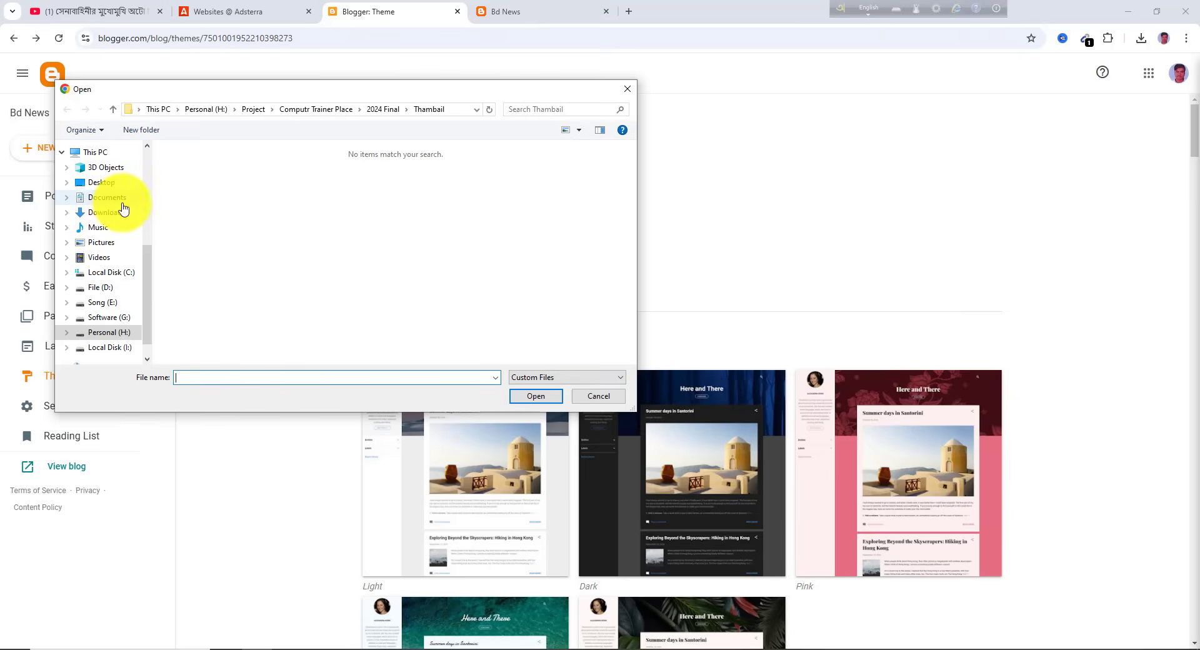
{"action": "left_click", "coordinate": [109, 189]}
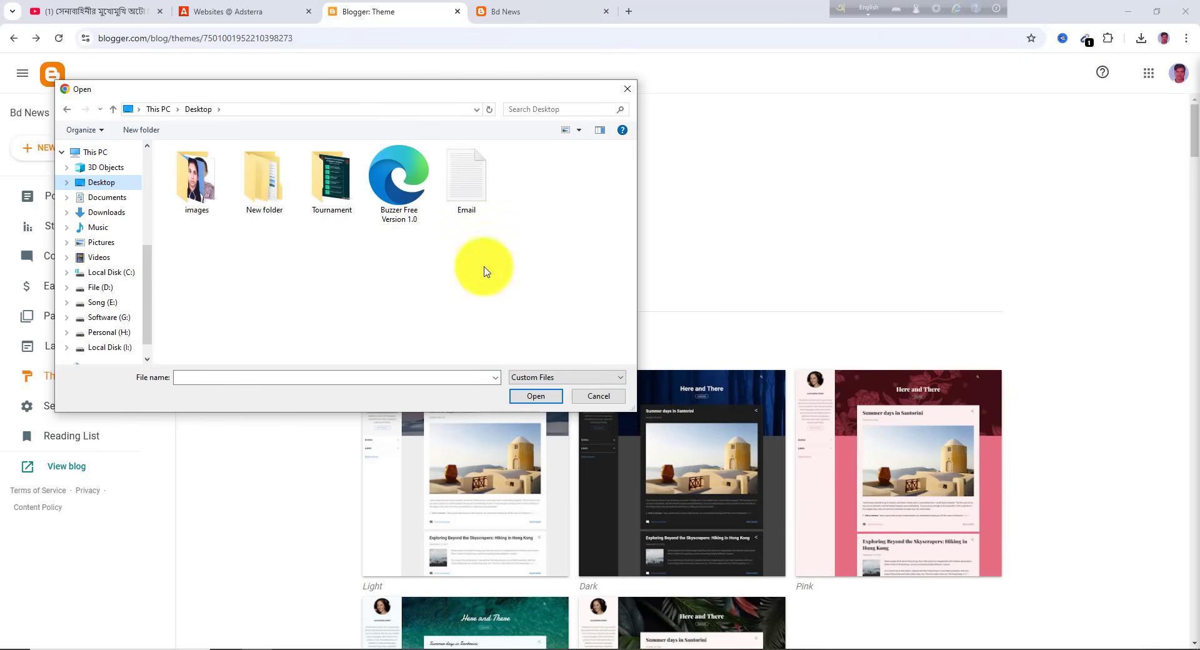
{"action": "left_click", "coordinate": [400, 194]}
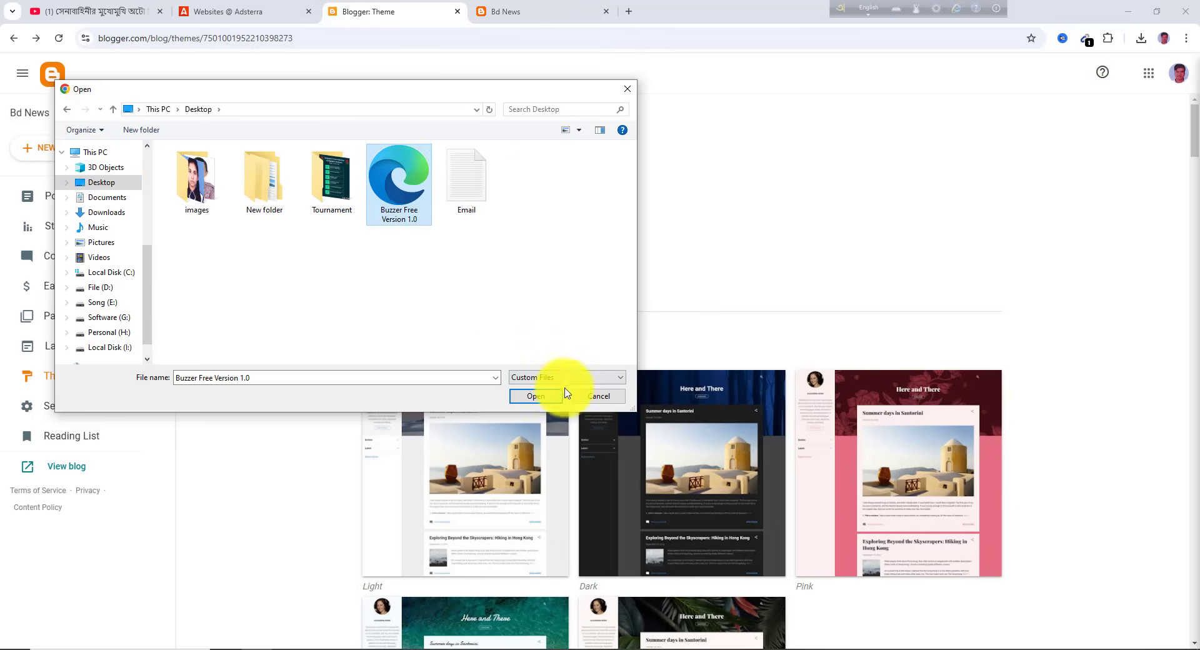
{"action": "left_click", "coordinate": [536, 396]}
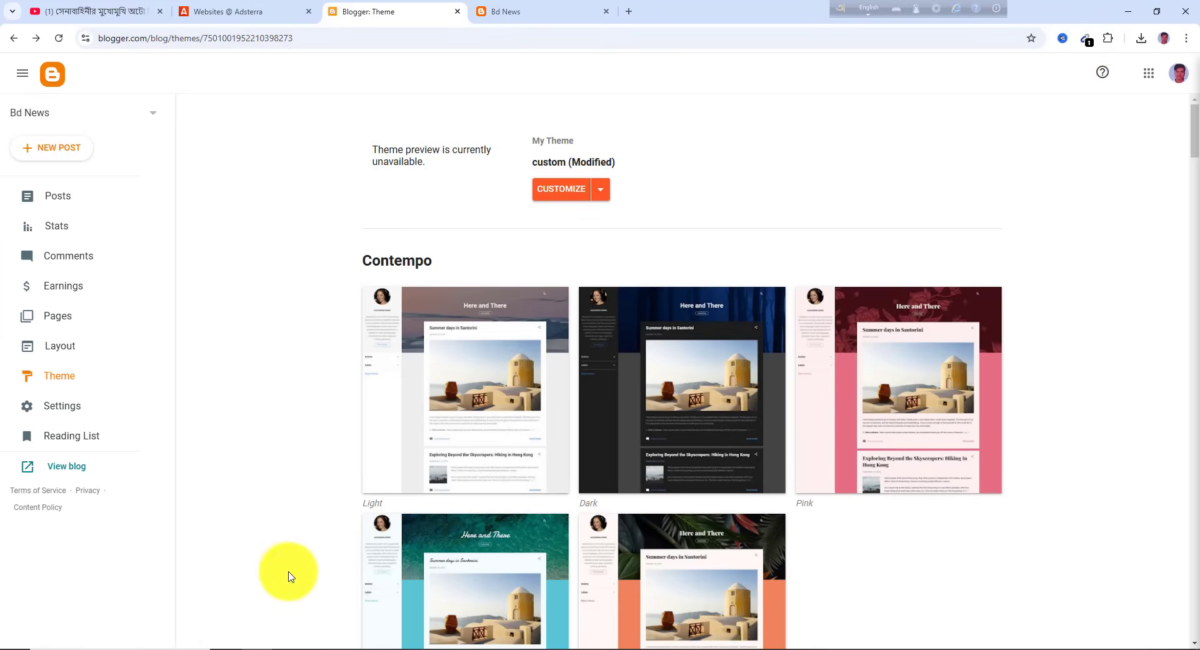
{"action": "left_click", "coordinate": [527, 22]}
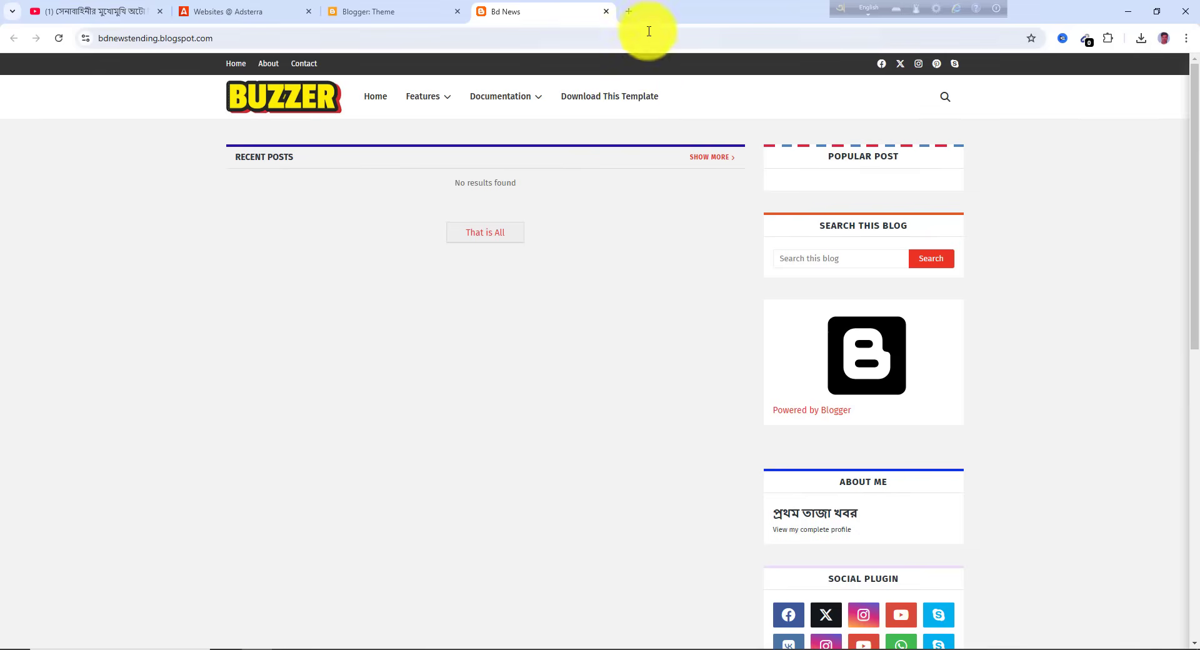
Open prothomalo.com/collection/latest in a new browser tab and look over the latest news
{"action": "left_click", "coordinate": [630, 13]}
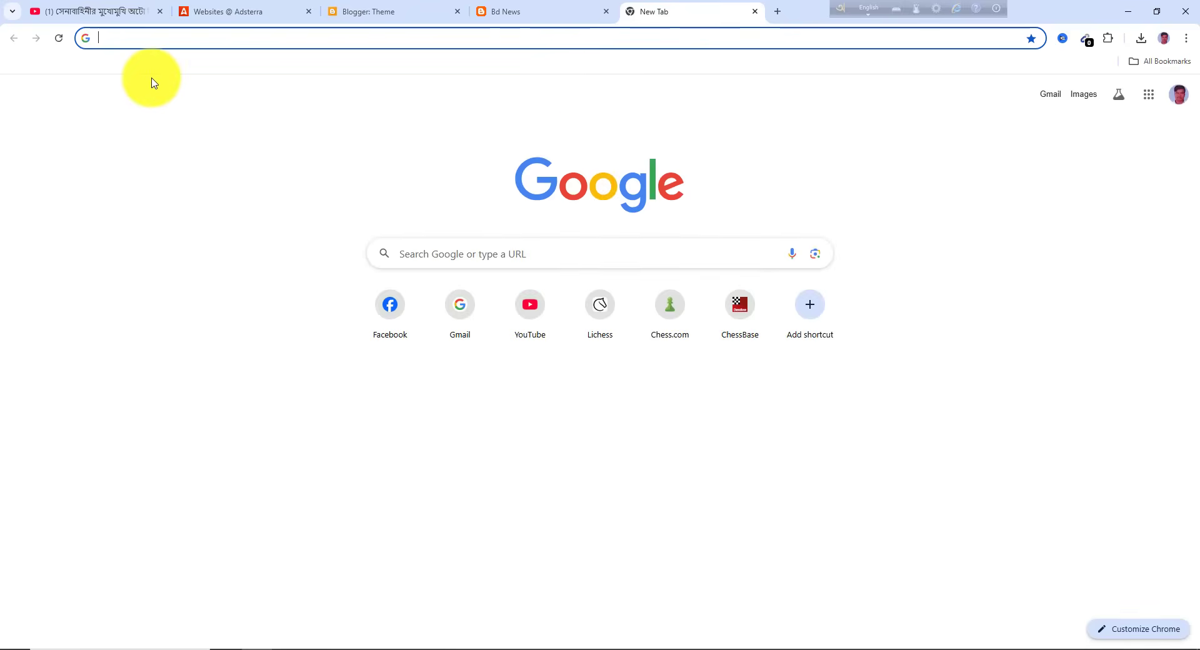
{"action": "type", "text": "prothomalo.com/collection/latest"}
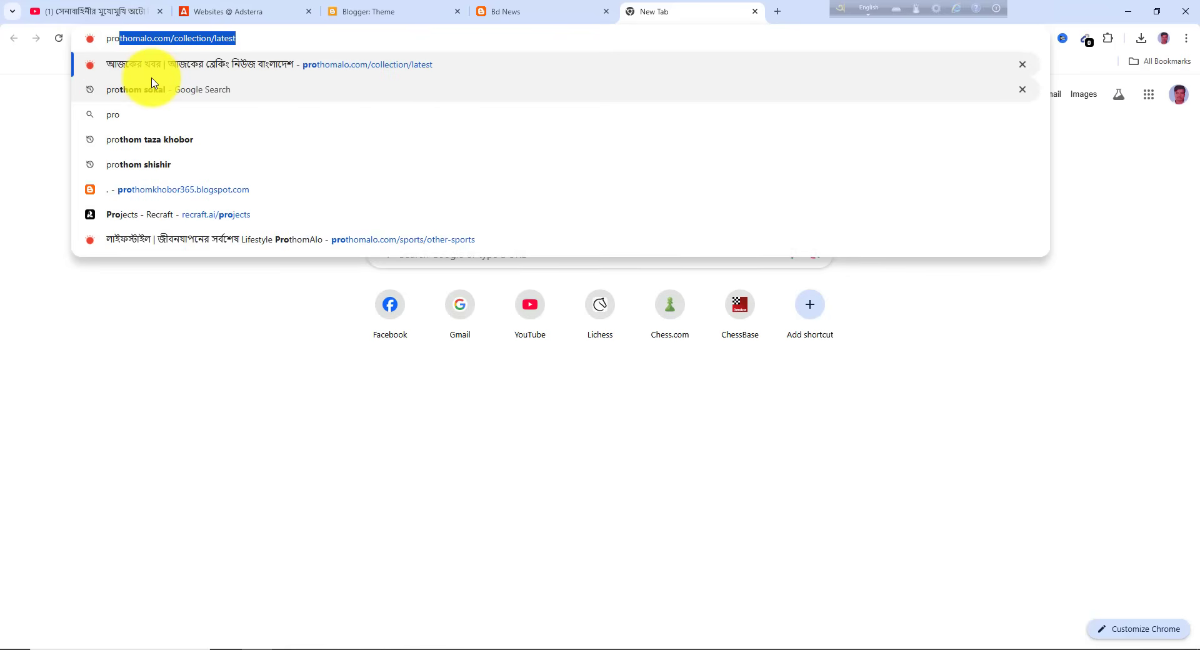
{"action": "key", "text": "Return"}
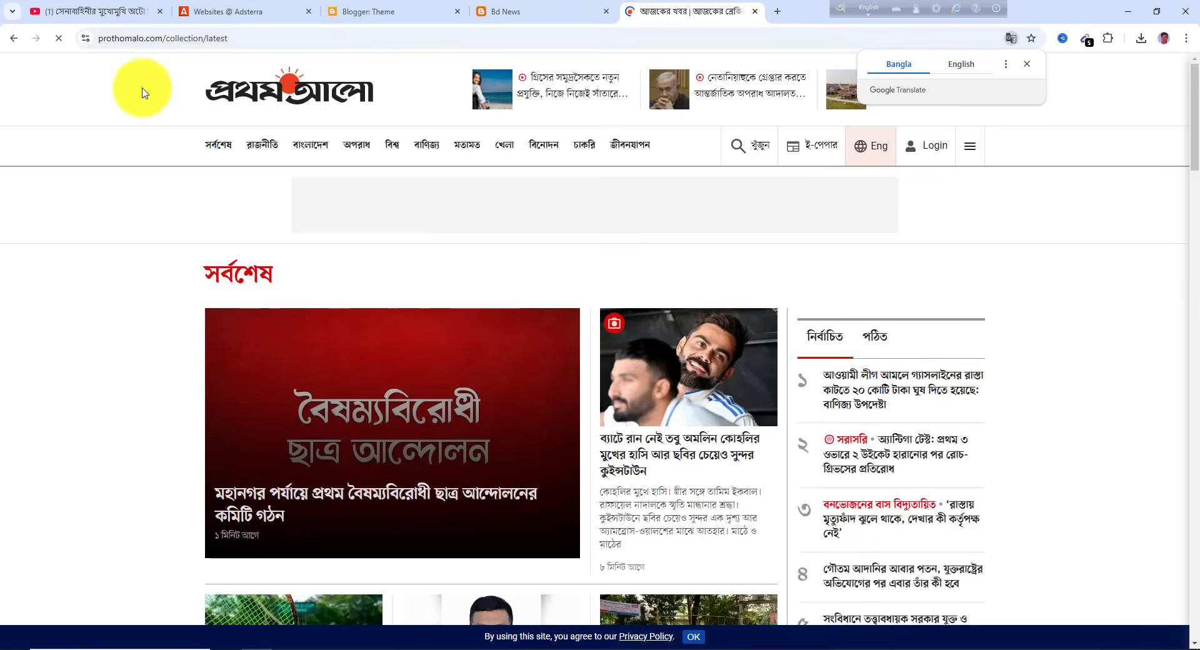
{"action": "scroll", "coordinate": [237, 412], "scroll_direction": "down", "scroll_amount": 1}
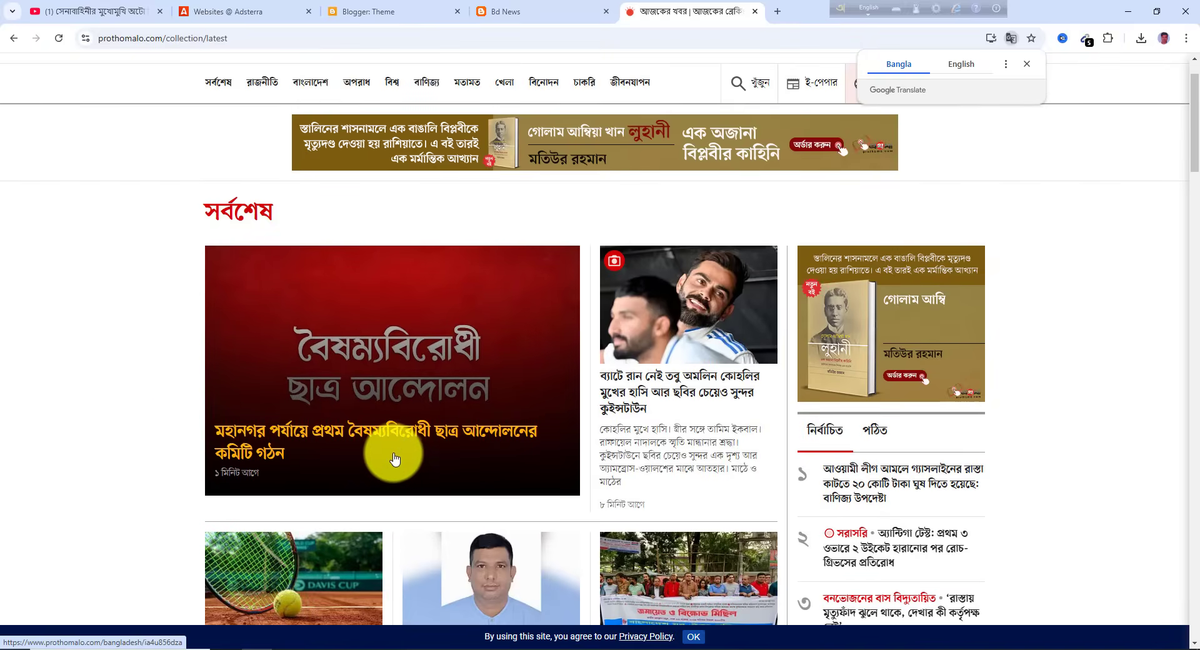
{"action": "scroll", "coordinate": [388, 455], "scroll_direction": "up", "scroll_amount": 1}
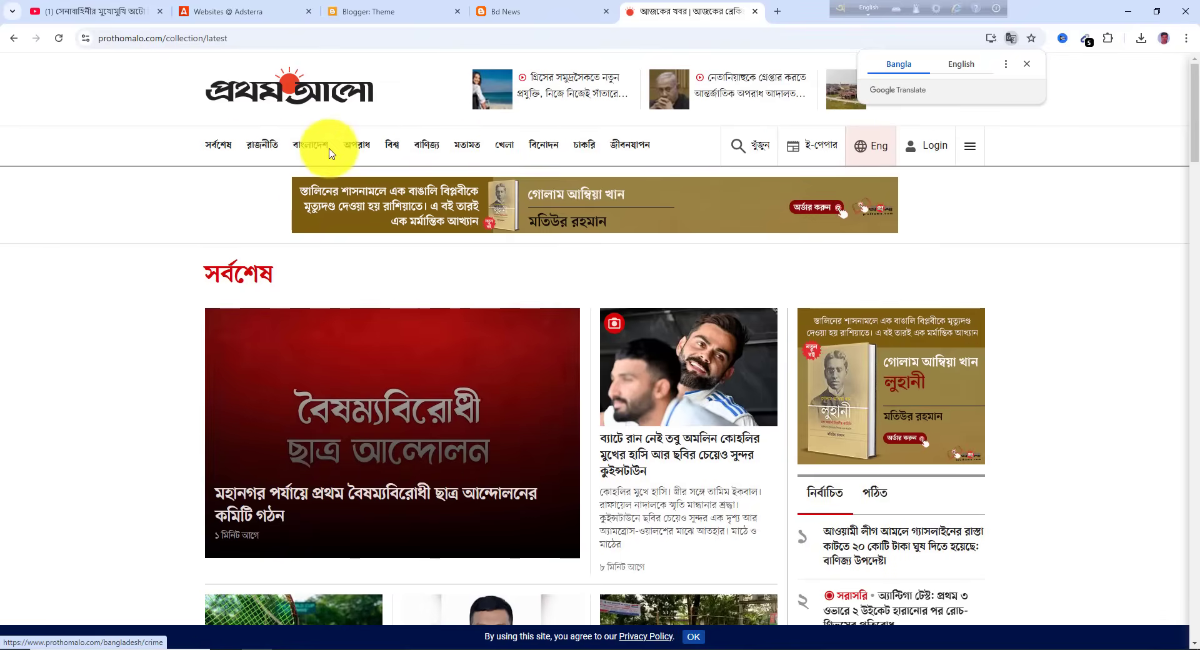
Open the lead article of Prothom Alo's politics section and look through its text and images
{"action": "left_click", "coordinate": [269, 149]}
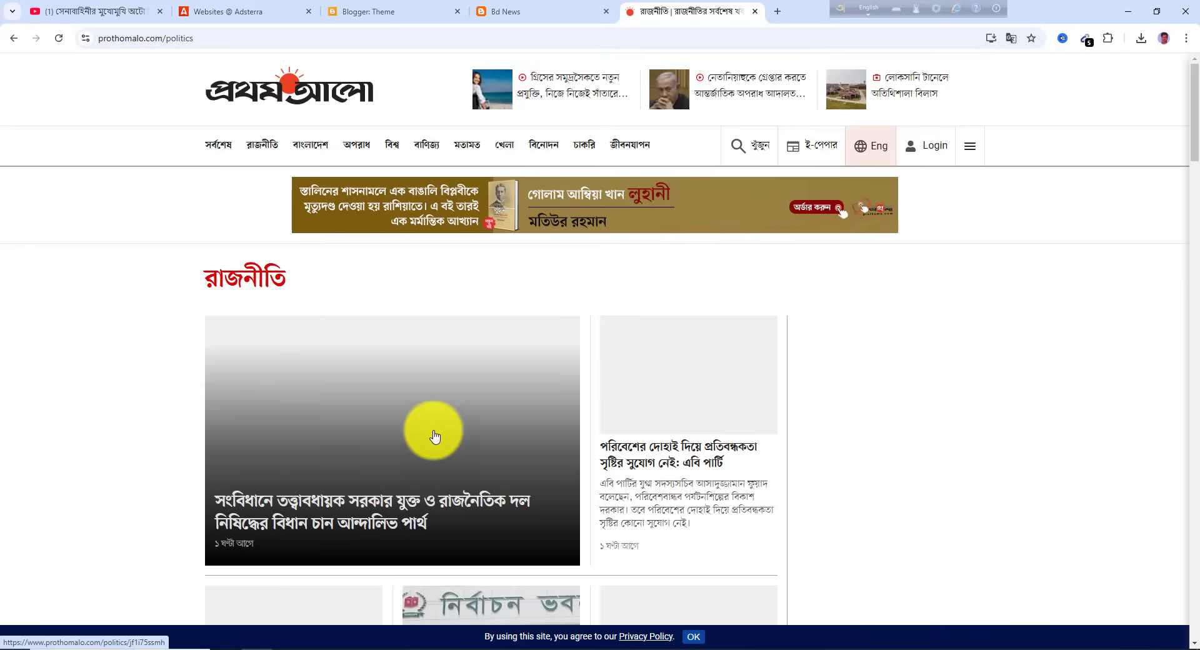
{"action": "scroll", "coordinate": [431, 431], "scroll_direction": "down", "scroll_amount": 2}
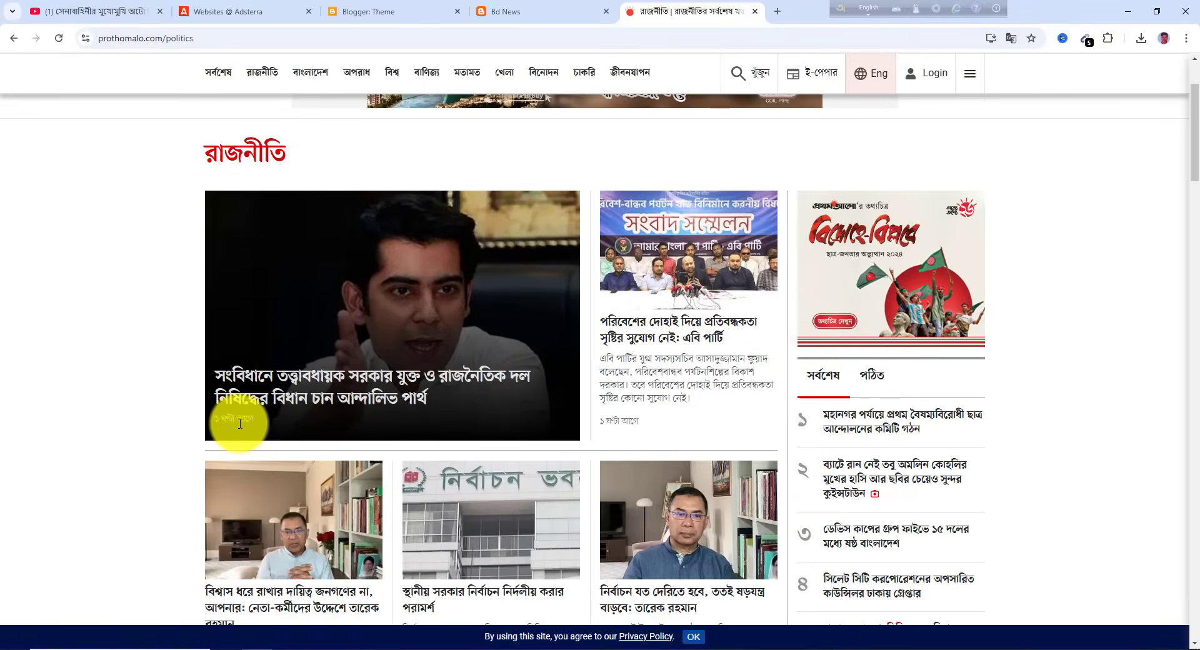
{"action": "left_click", "coordinate": [322, 384]}
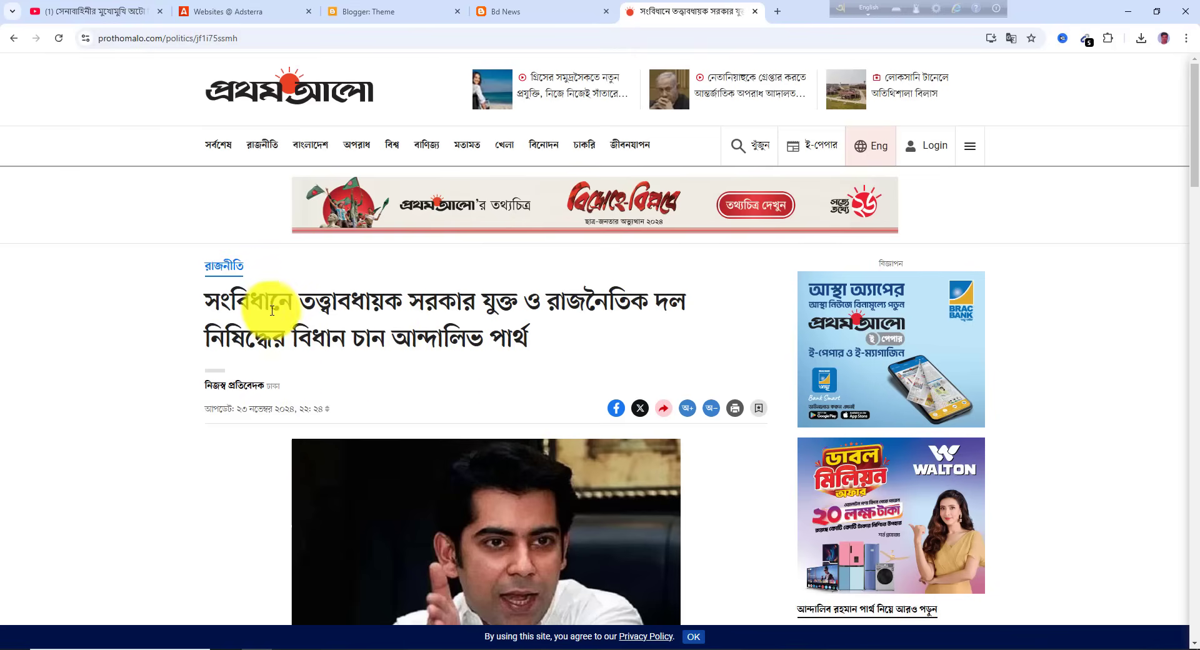
{"action": "scroll", "coordinate": [522, 428], "scroll_direction": "down", "scroll_amount": 4}
{"action": "scroll", "coordinate": [475, 370], "scroll_direction": "down", "scroll_amount": 3}
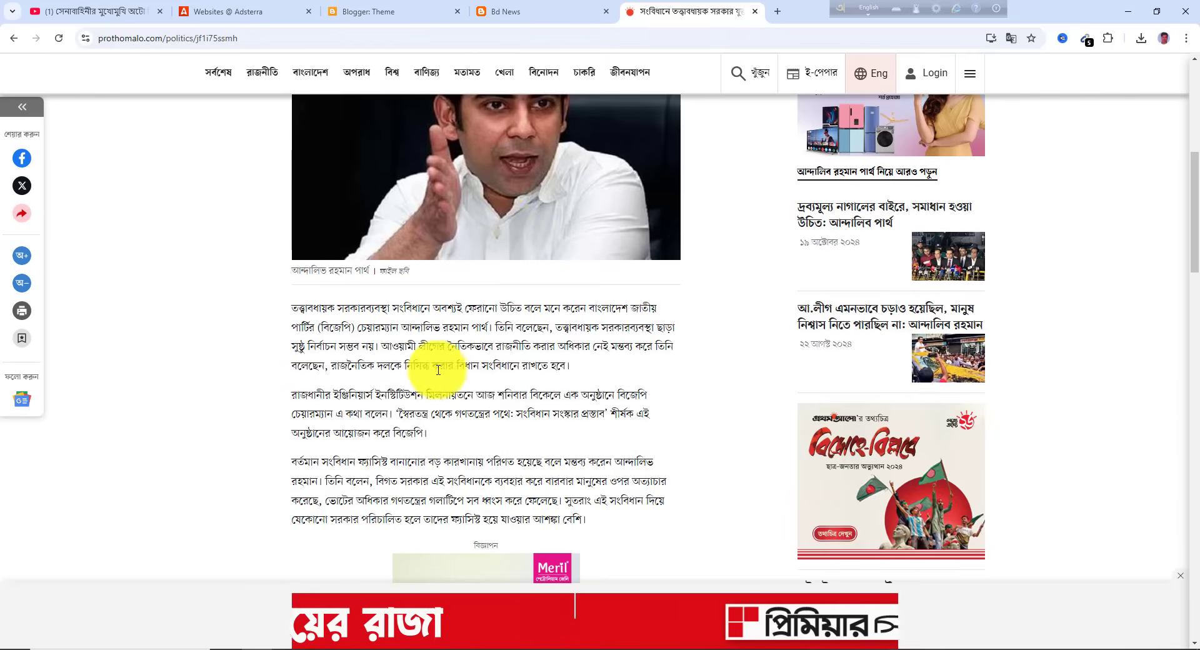
{"action": "scroll", "coordinate": [313, 337], "scroll_direction": "down", "scroll_amount": 3}
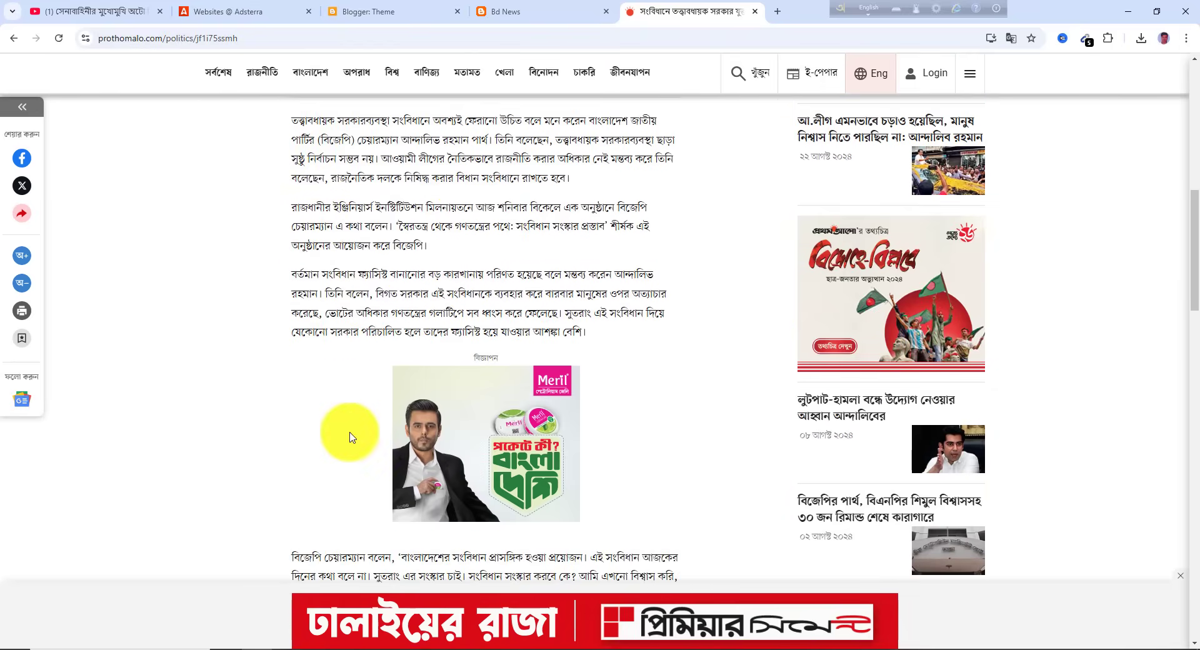
{"action": "scroll", "coordinate": [366, 429], "scroll_direction": "up", "scroll_amount": 7}
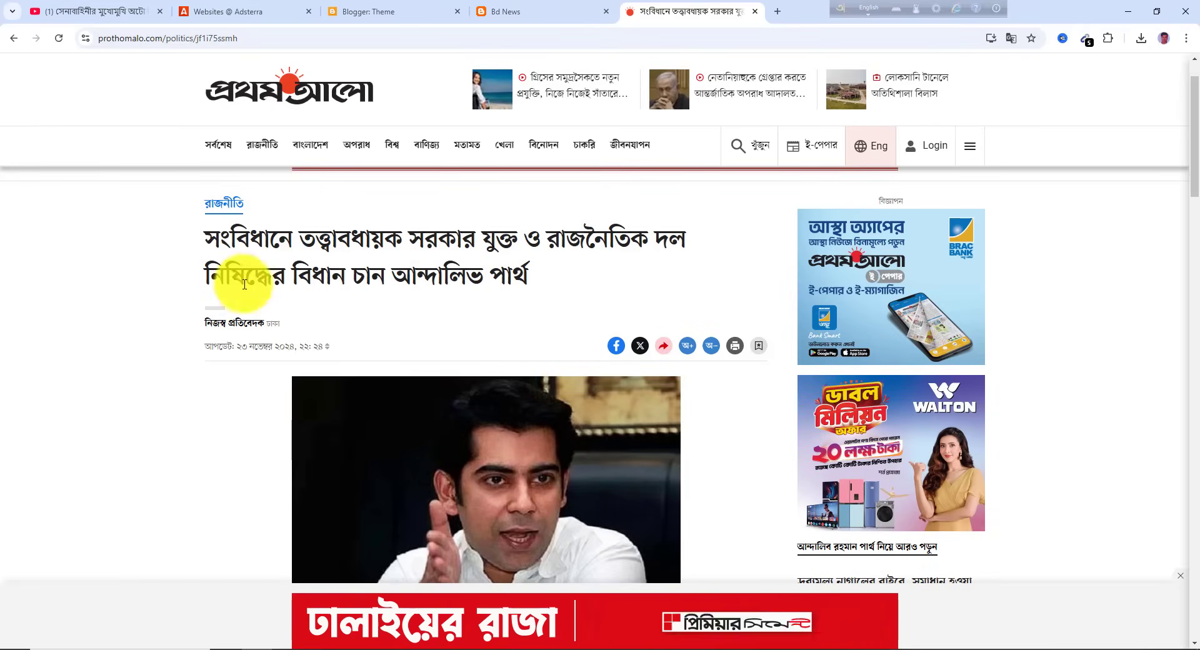
Copy the article's headline and save its lead photo as a WEBP file in the Downloads folder
{"action": "left_click_drag", "start_coordinate": [208, 237], "coordinate": [575, 275]}
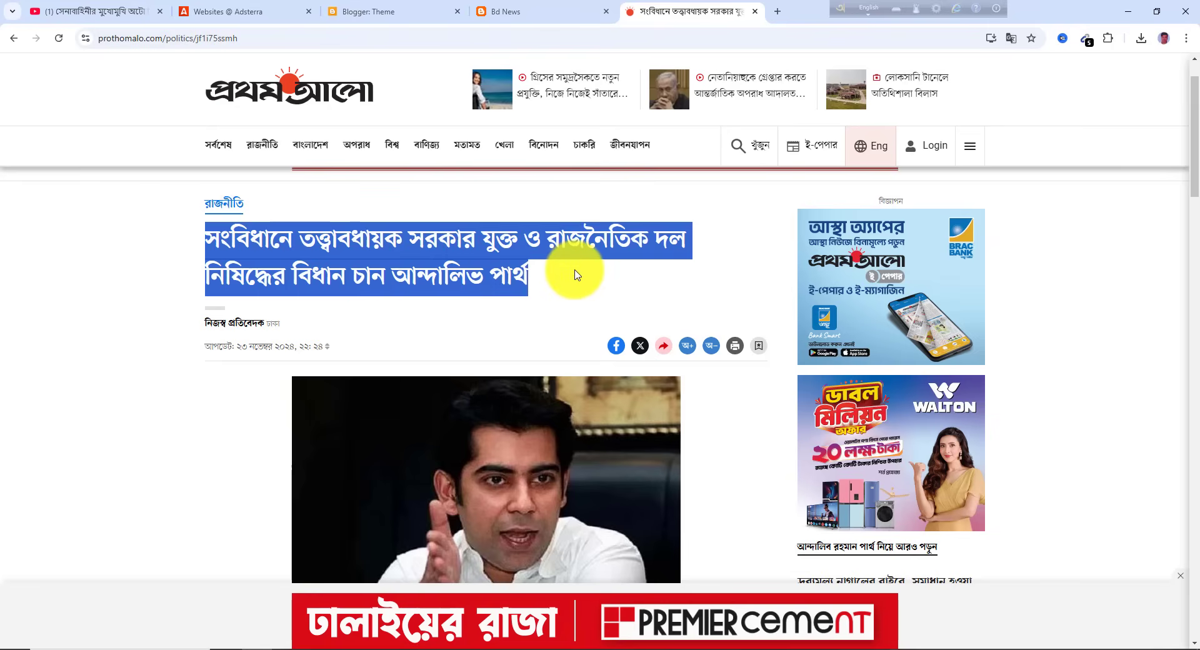
{"action": "scroll", "coordinate": [500, 375], "scroll_direction": "down", "scroll_amount": 3}
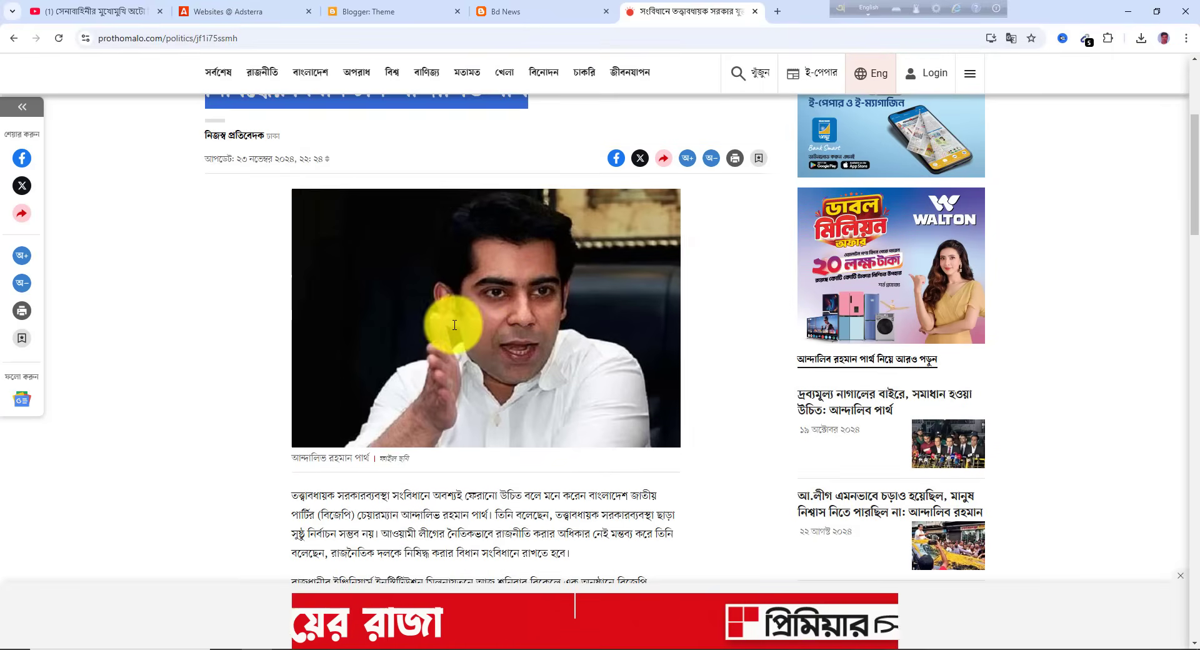
{"action": "right_click", "coordinate": [481, 275]}
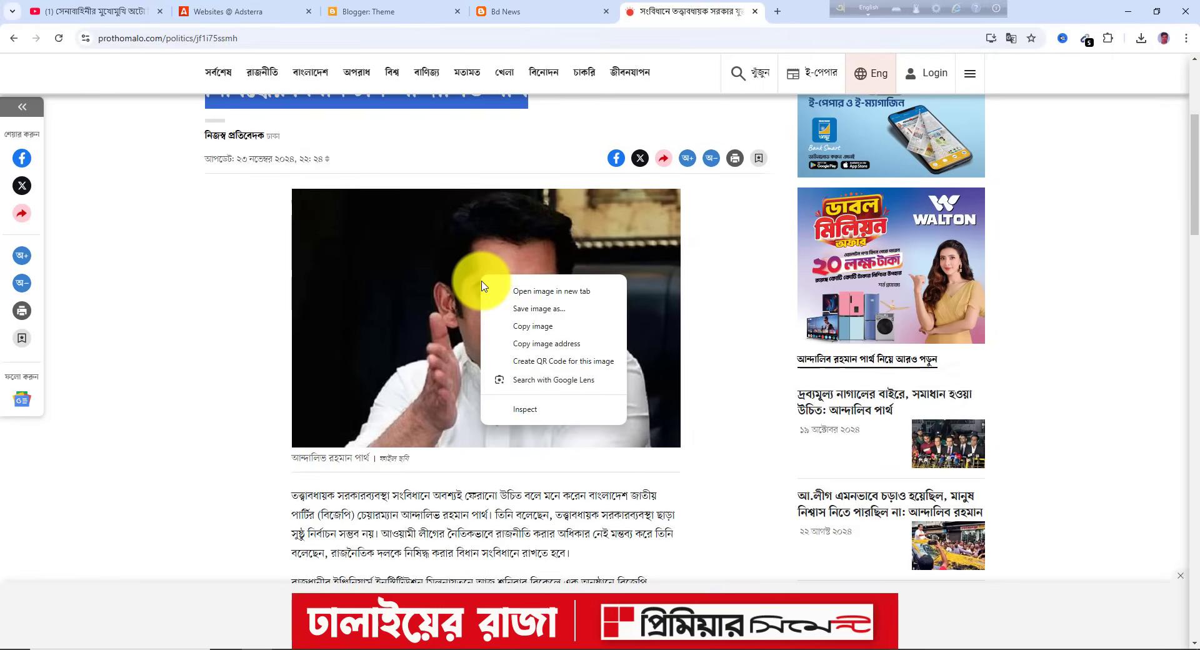
{"action": "left_click", "coordinate": [550, 314]}
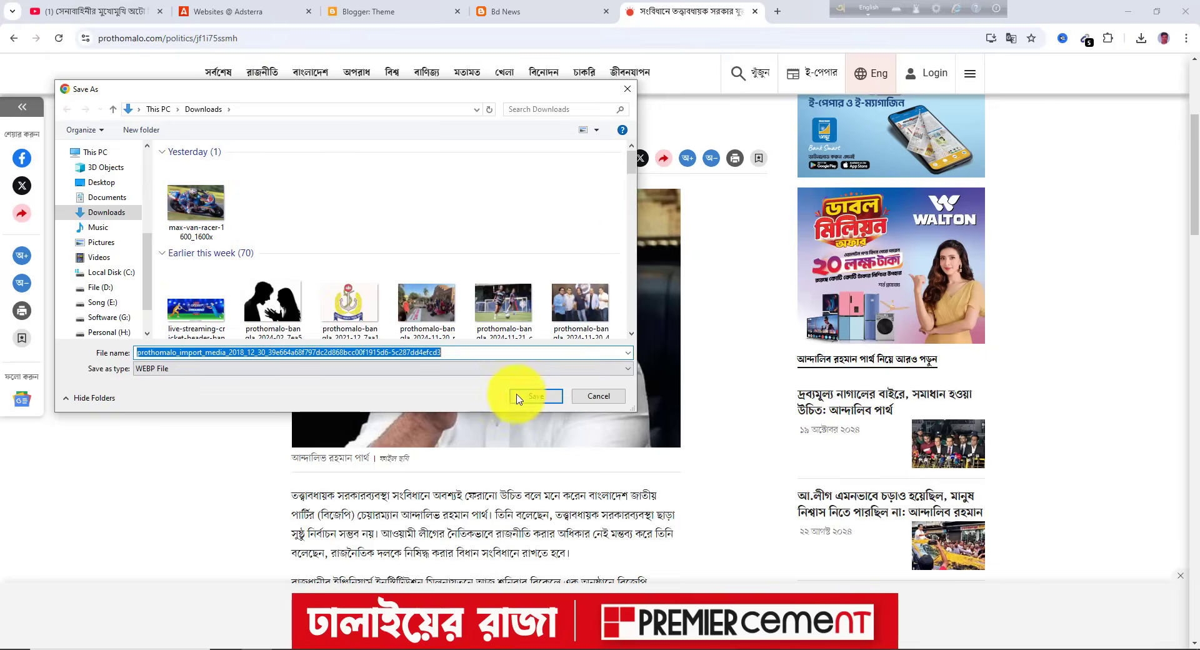
{"action": "left_click", "coordinate": [536, 397]}
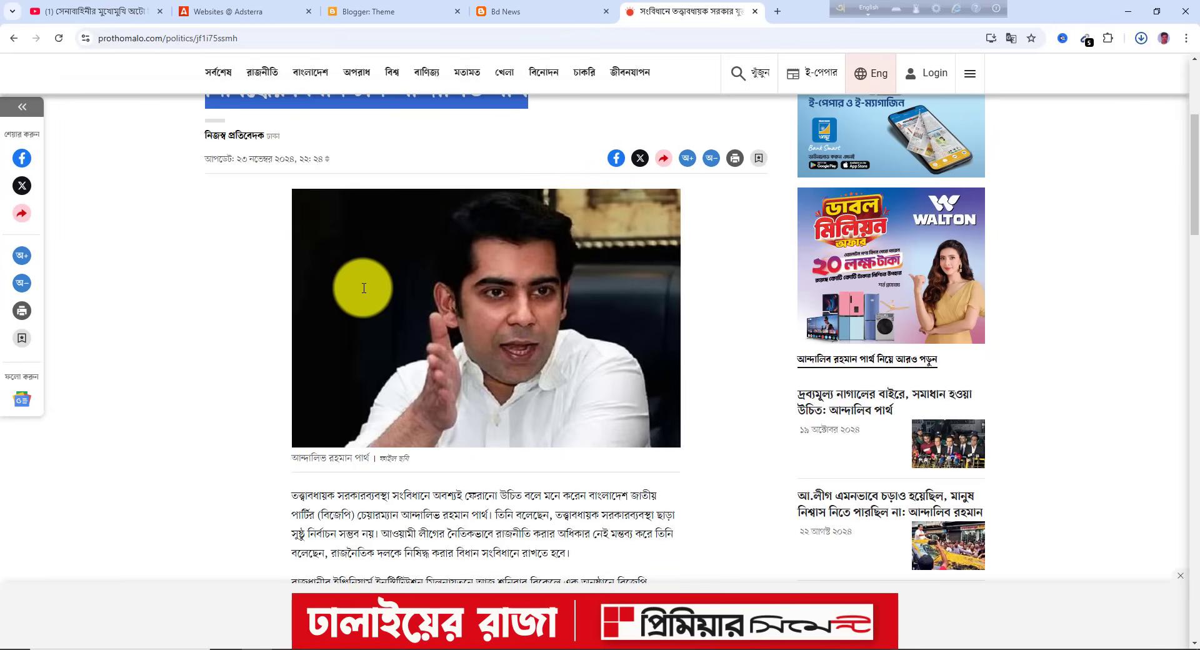
Start a new post on the Bd News blog with the copied headline as its title
{"action": "left_click", "coordinate": [375, 13]}
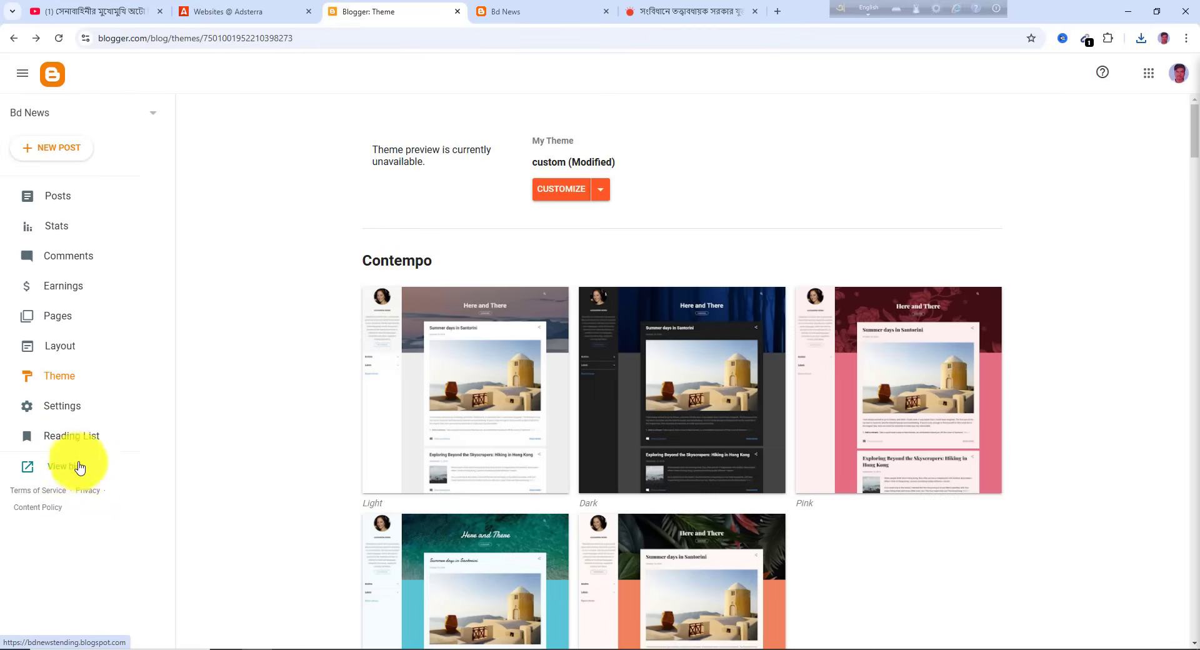
{"action": "left_click", "coordinate": [71, 155]}
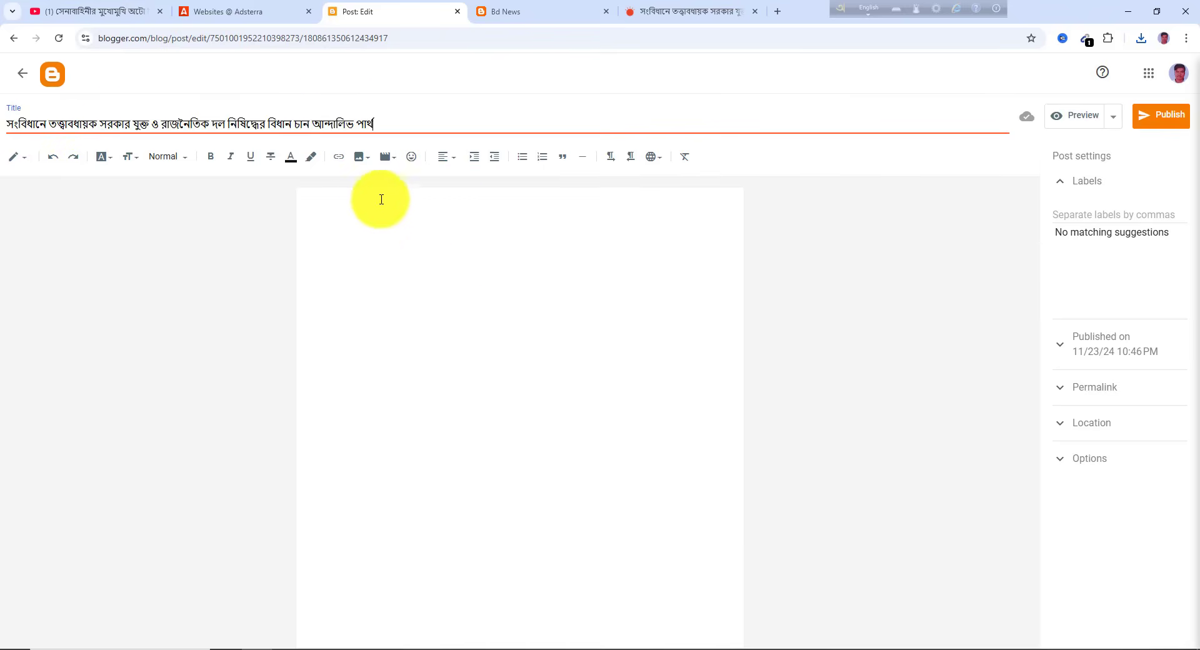
Insert the downloaded prothomalo photo from the Downloads folder into the post and enlarge it to about 270 pixels wide
{"action": "left_click", "coordinate": [362, 157]}
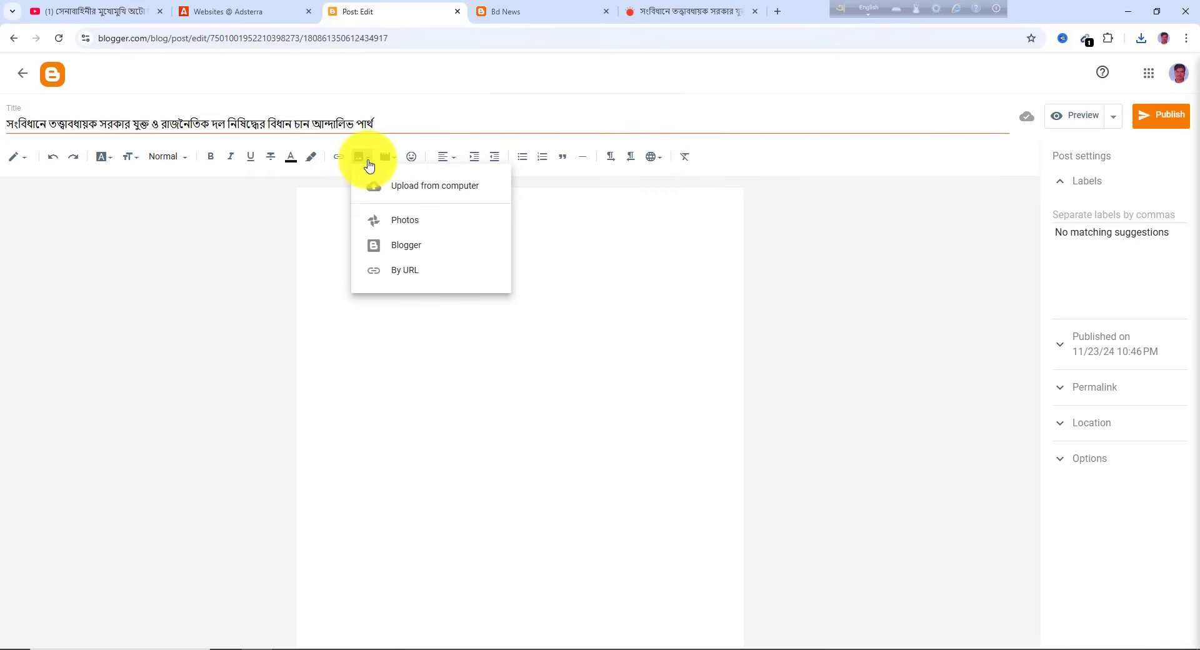
{"action": "left_click", "coordinate": [430, 194]}
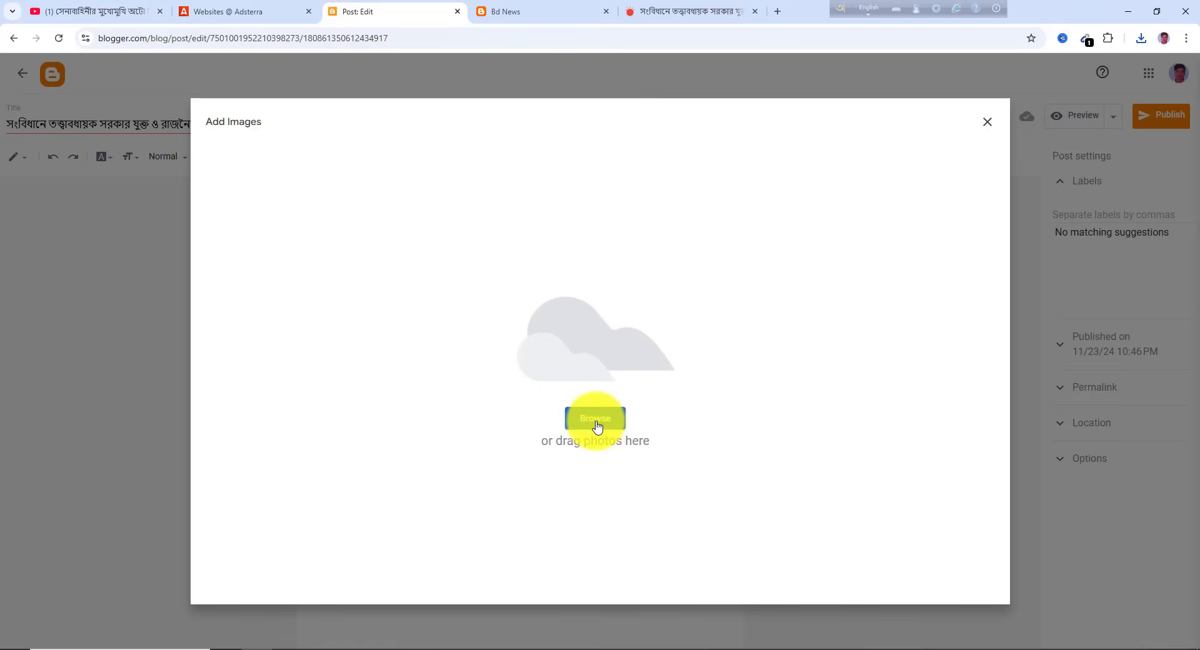
{"action": "left_click", "coordinate": [597, 423]}
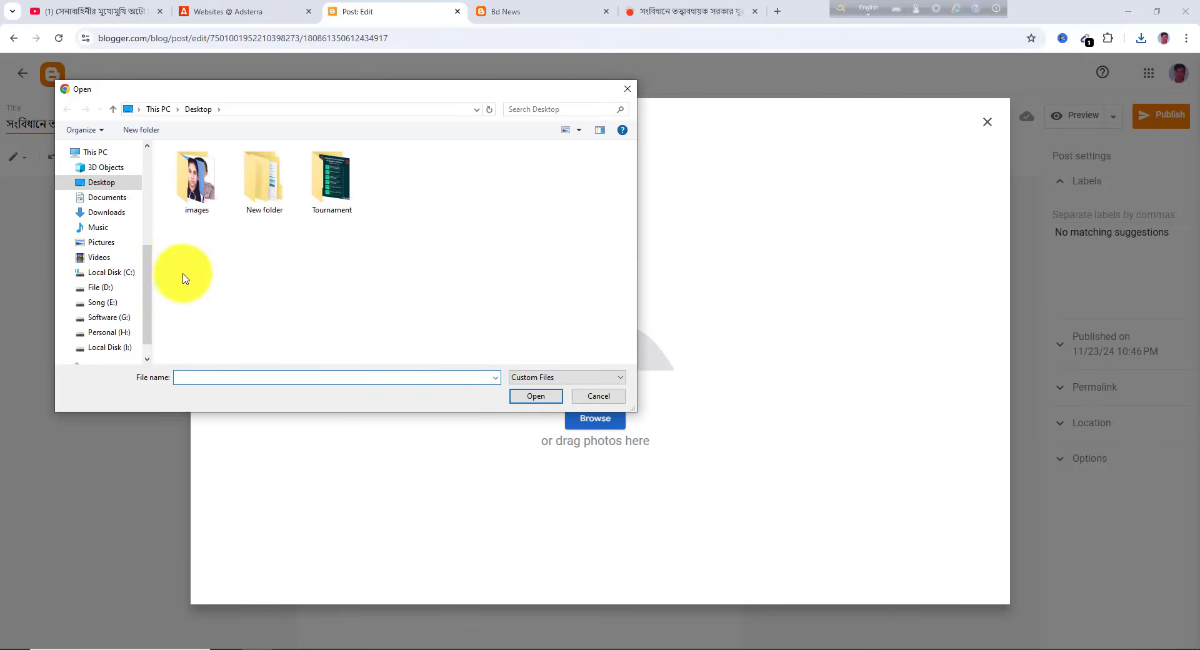
{"action": "left_click", "coordinate": [110, 214]}
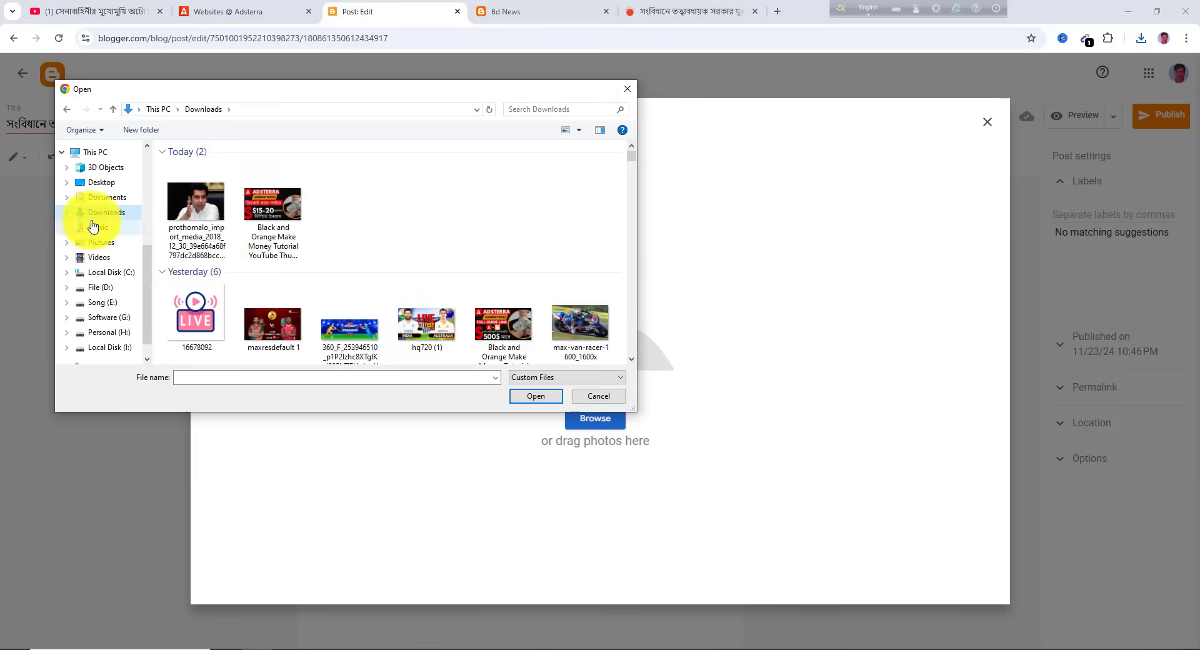
{"action": "left_click", "coordinate": [191, 206]}
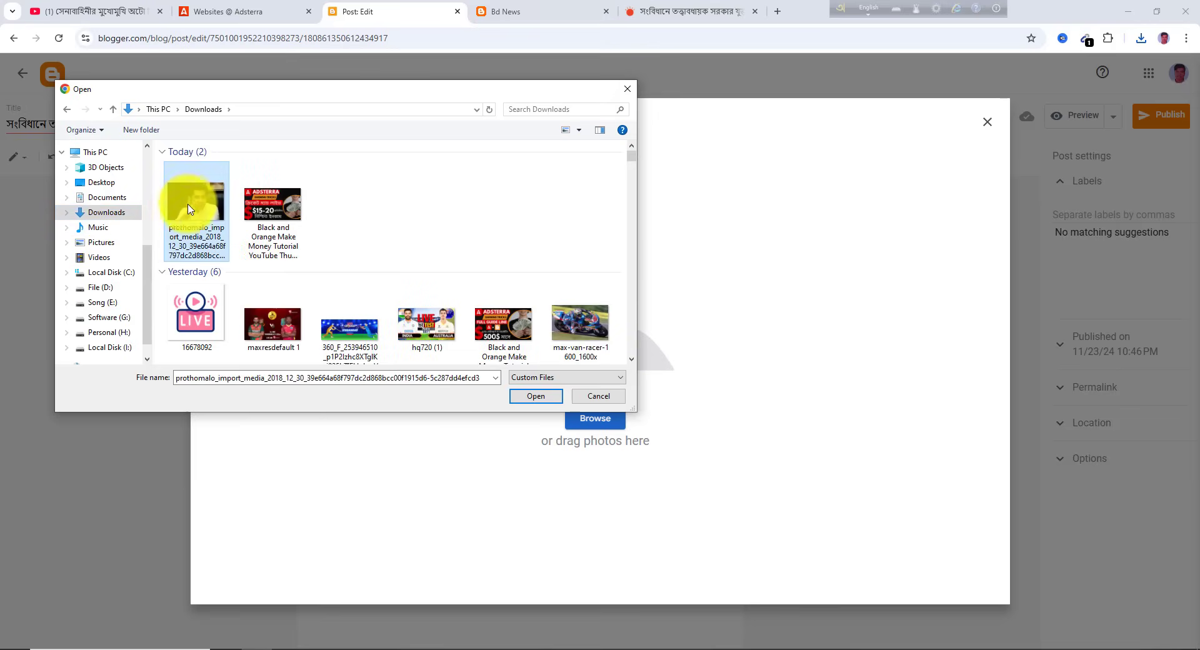
{"action": "left_click", "coordinate": [536, 397]}
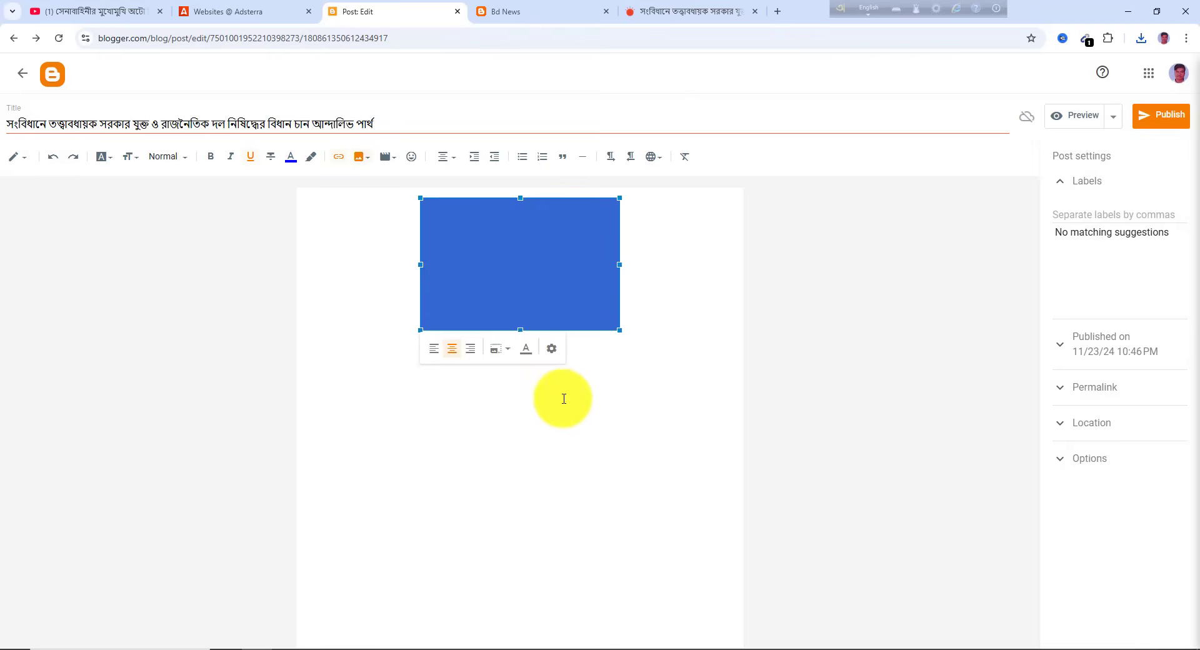
{"action": "left_click_drag", "start_coordinate": [620, 331], "coordinate": [717, 416]}
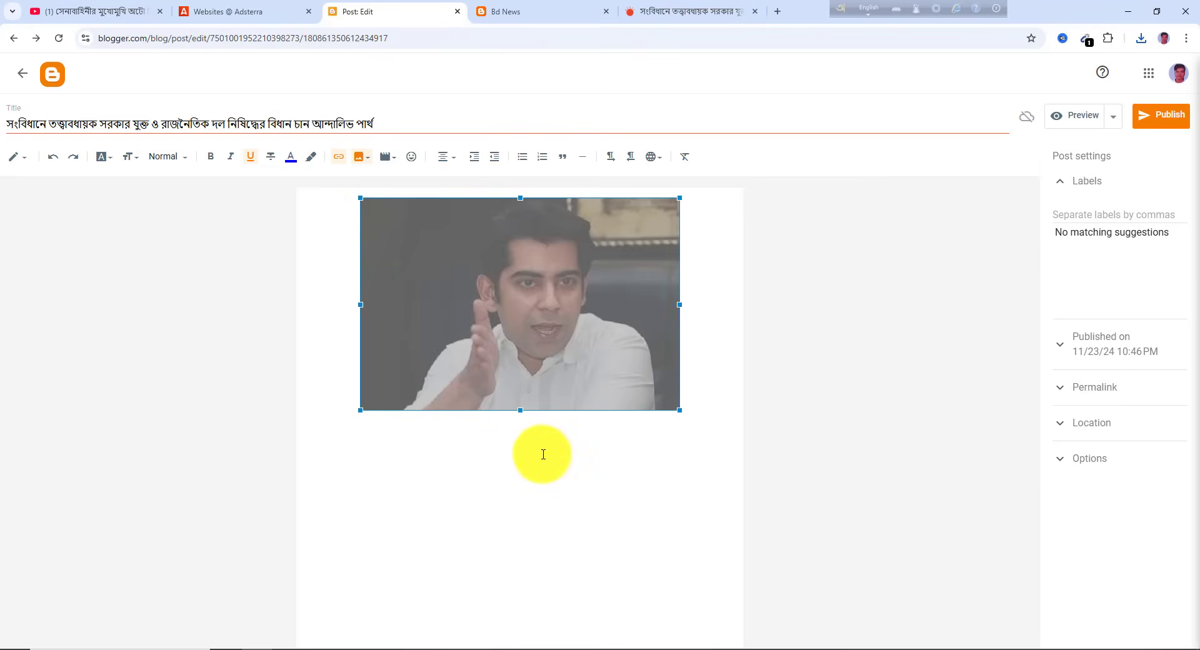
{"action": "left_click", "coordinate": [410, 483]}
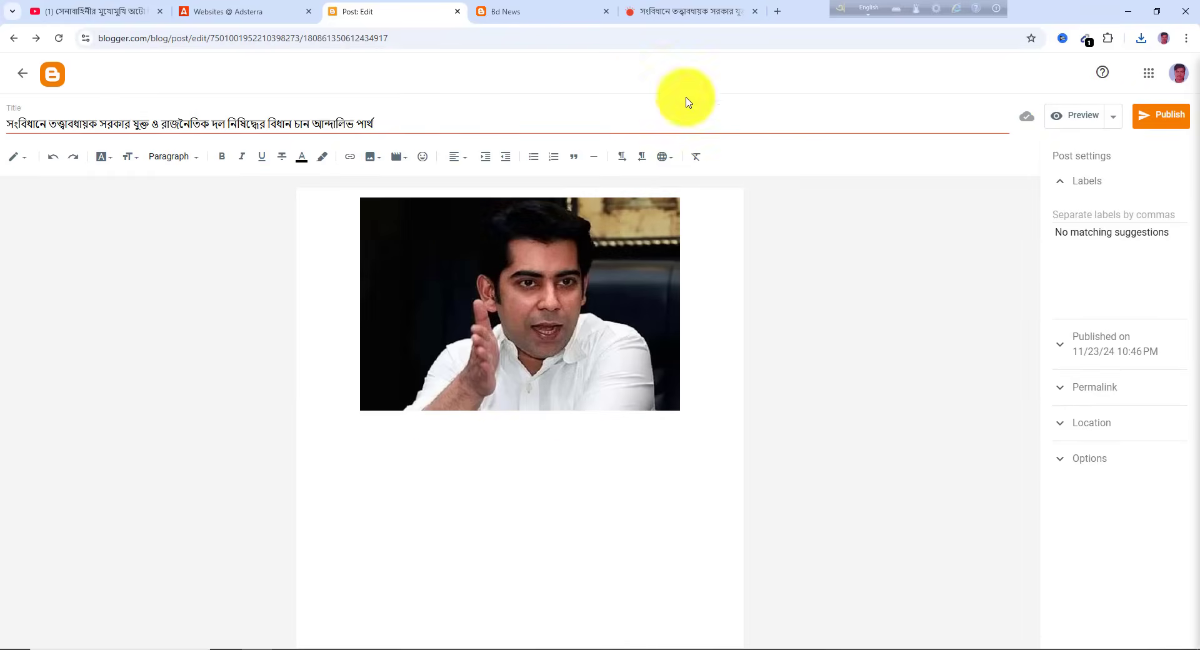
Copy the article's first three paragraphs and paste them beneath the photo in the post
{"action": "left_click", "coordinate": [681, 13]}
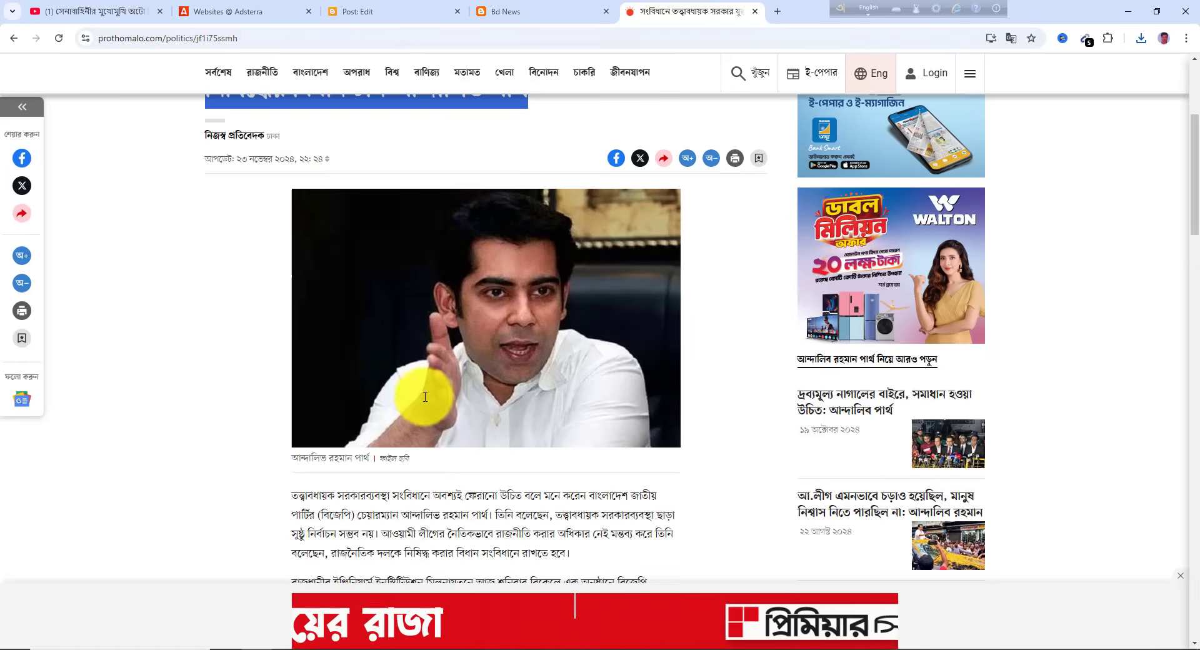
{"action": "scroll", "coordinate": [425, 397], "scroll_direction": "down", "scroll_amount": 4}
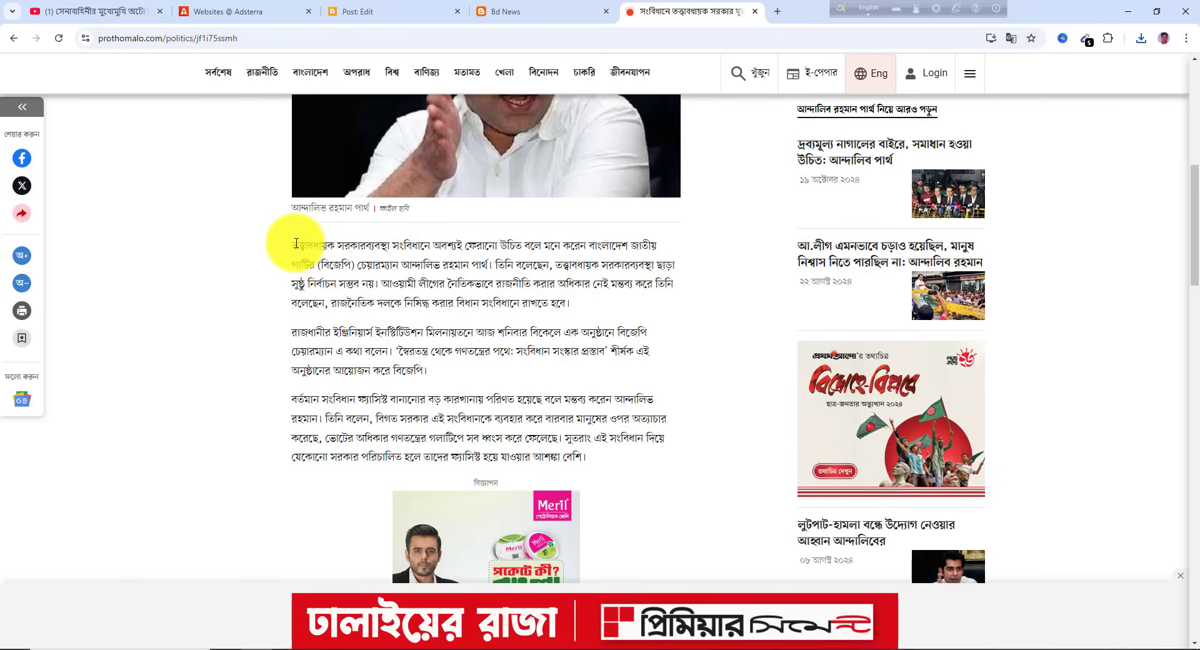
{"action": "left_click_drag", "start_coordinate": [294, 245], "coordinate": [610, 469]}
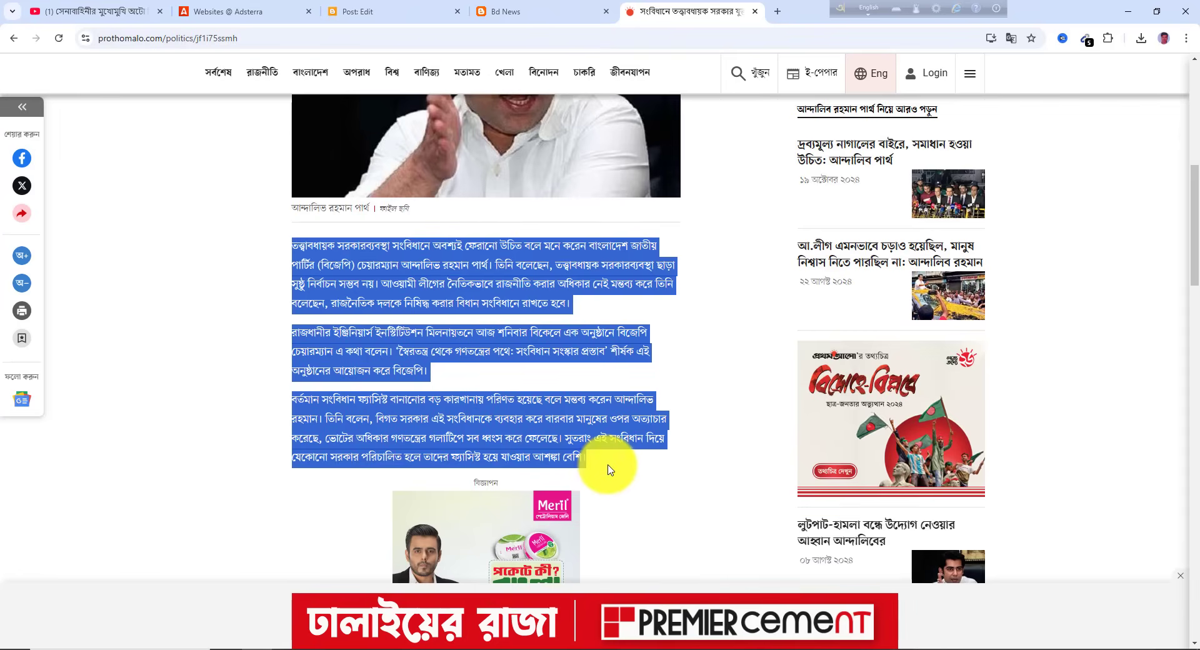
{"action": "left_click", "coordinate": [372, 12]}
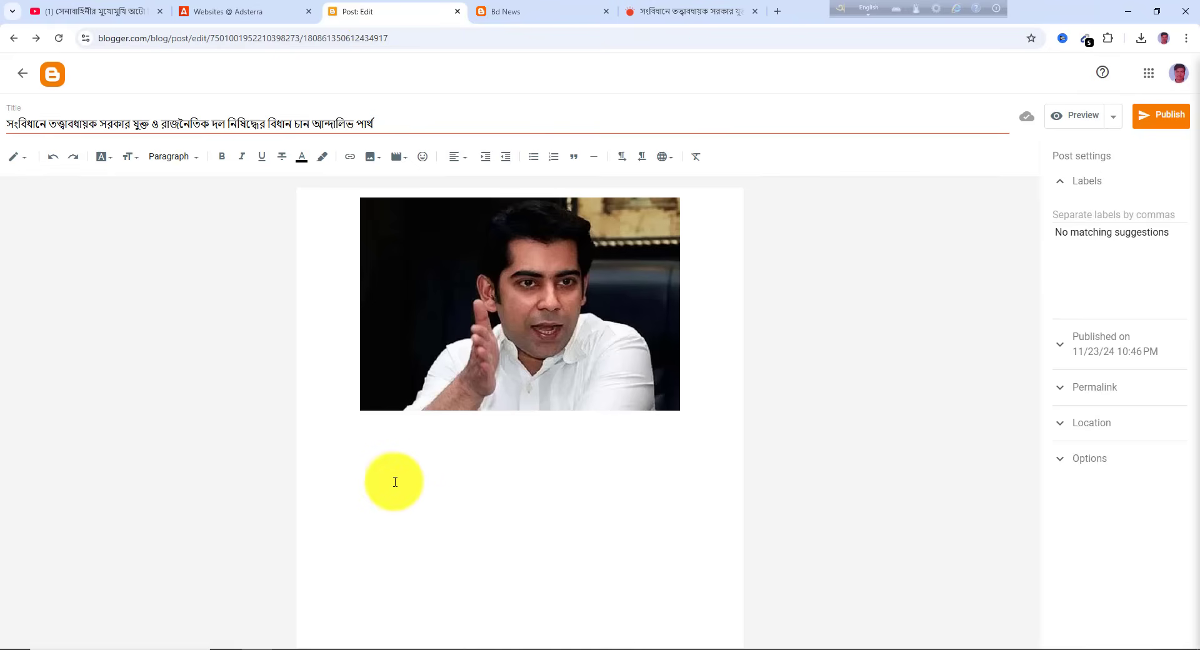
{"action": "left_click", "coordinate": [336, 433]}
{"action": "key", "text": "ctrl+v"}
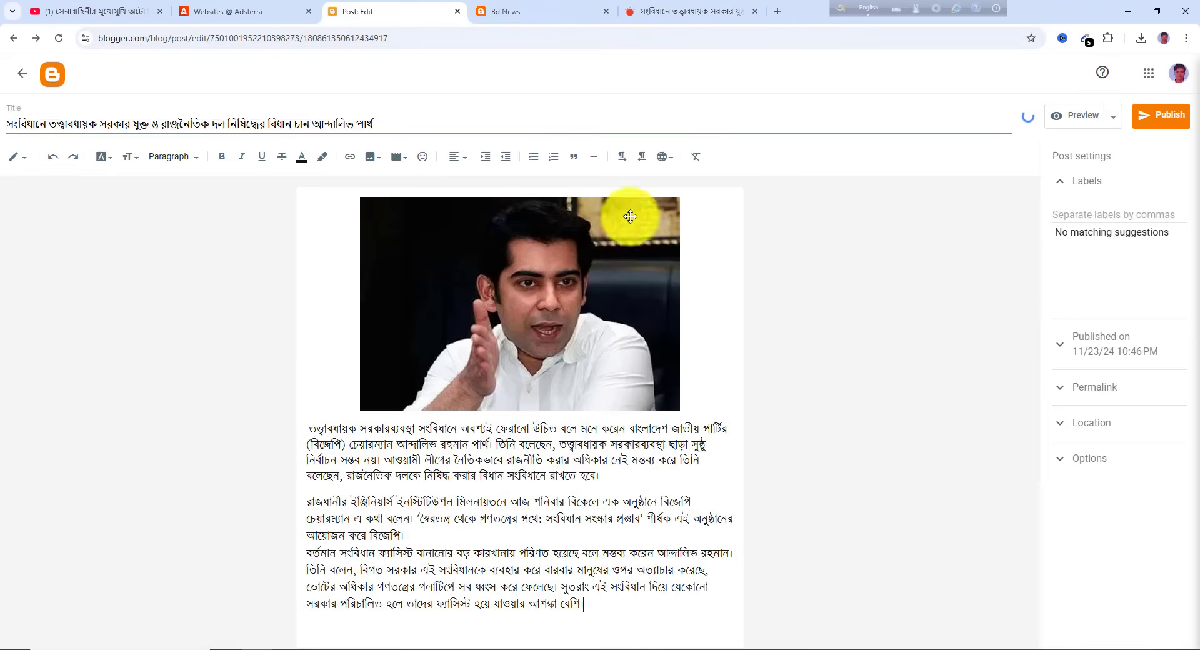
Copy the next block of article text below the inline advertisement, paste it at the end of the post and review the layout
{"action": "left_click", "coordinate": [667, 13]}
{"action": "scroll", "coordinate": [544, 380], "scroll_direction": "down", "scroll_amount": 8}
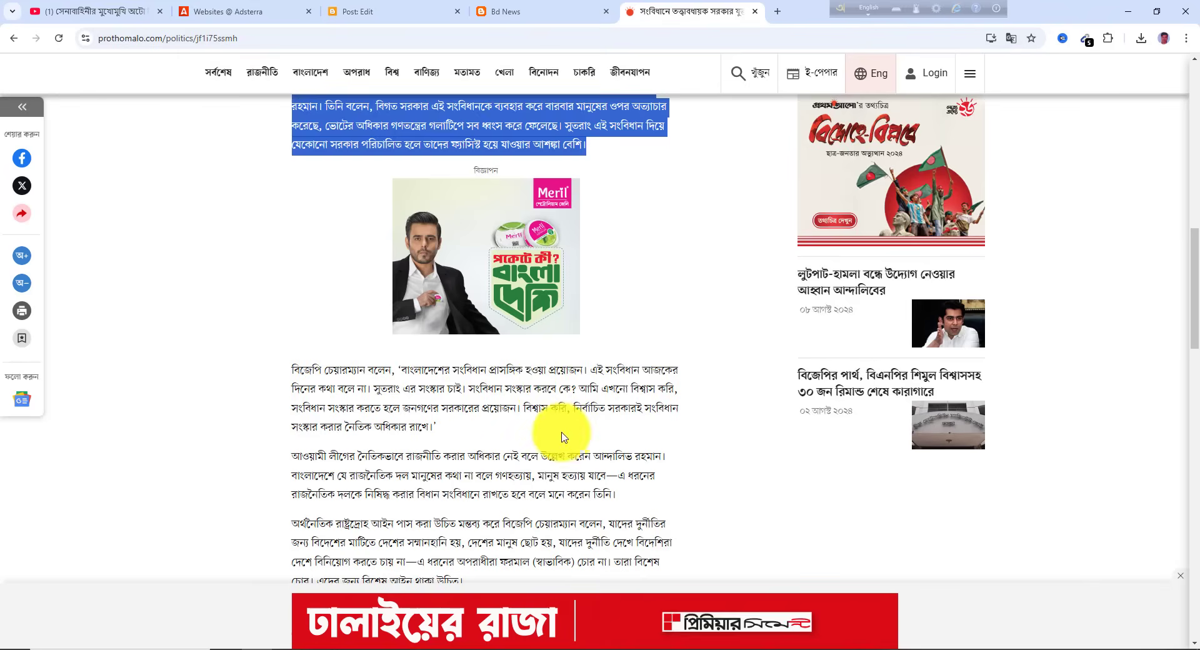
{"action": "scroll", "coordinate": [338, 291], "scroll_direction": "down", "scroll_amount": 1}
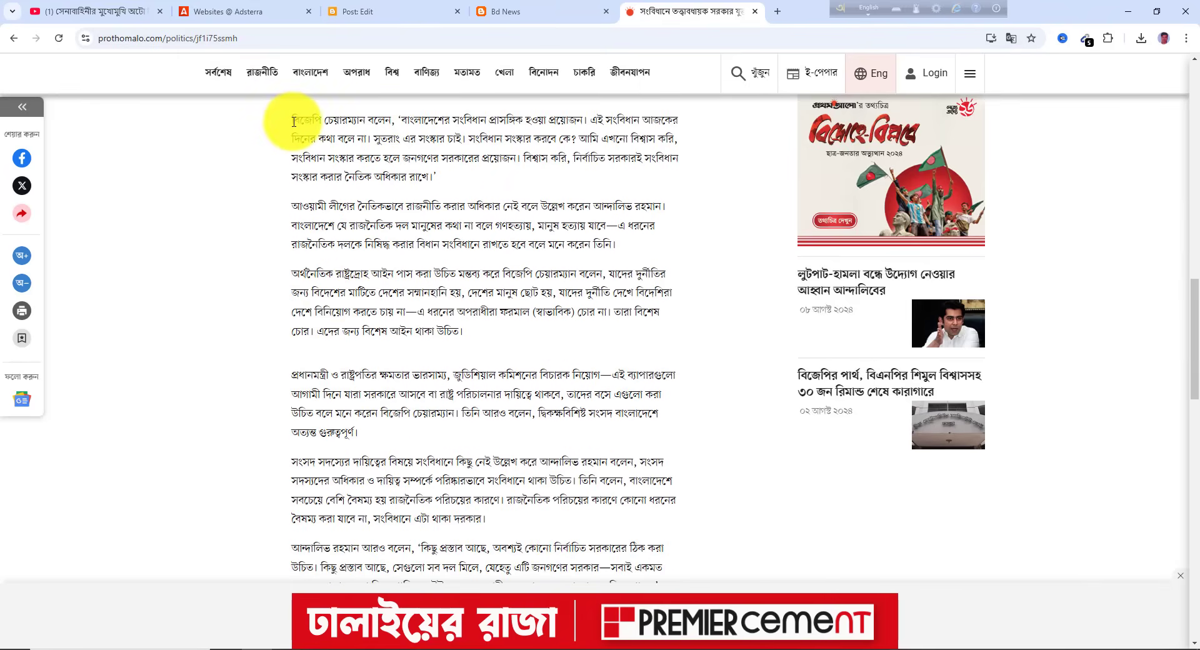
{"action": "left_click_drag", "start_coordinate": [297, 125], "coordinate": [680, 571]}
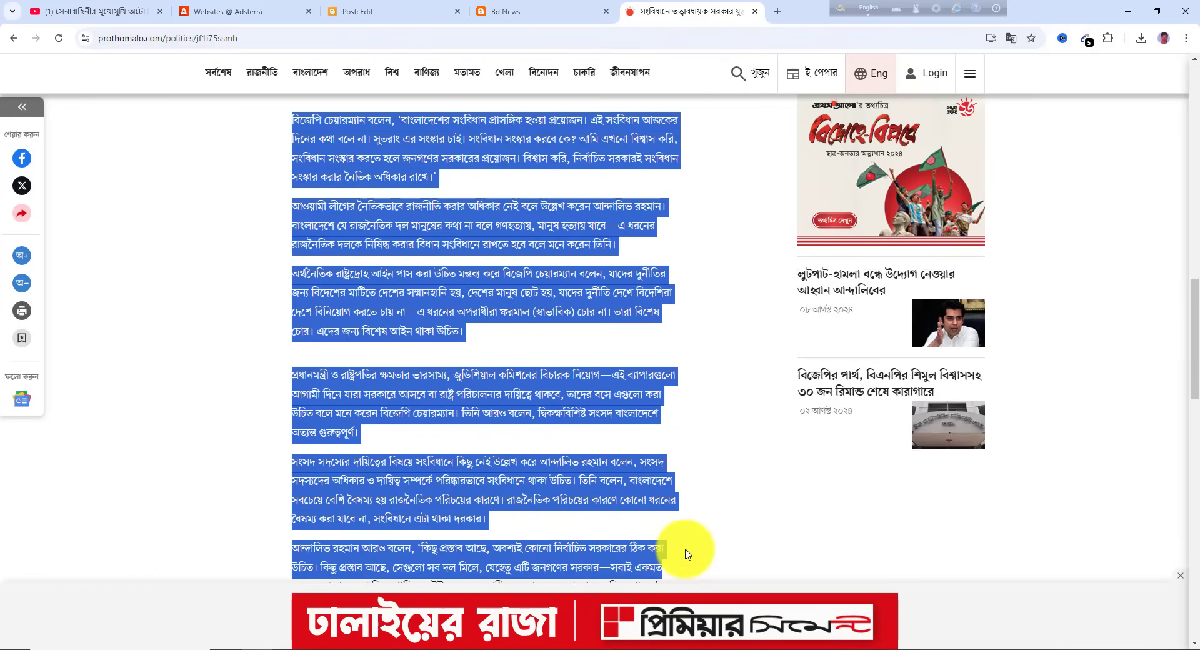
{"action": "scroll", "coordinate": [688, 553], "scroll_direction": "down", "scroll_amount": 1}
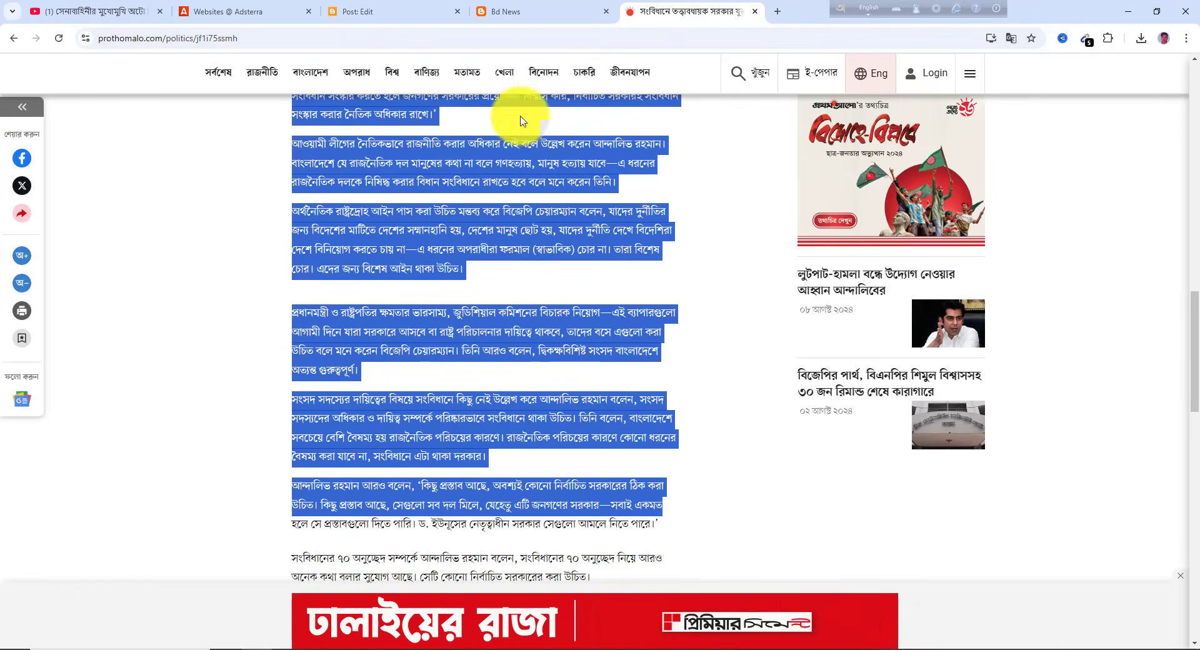
{"action": "left_click", "coordinate": [405, 19]}
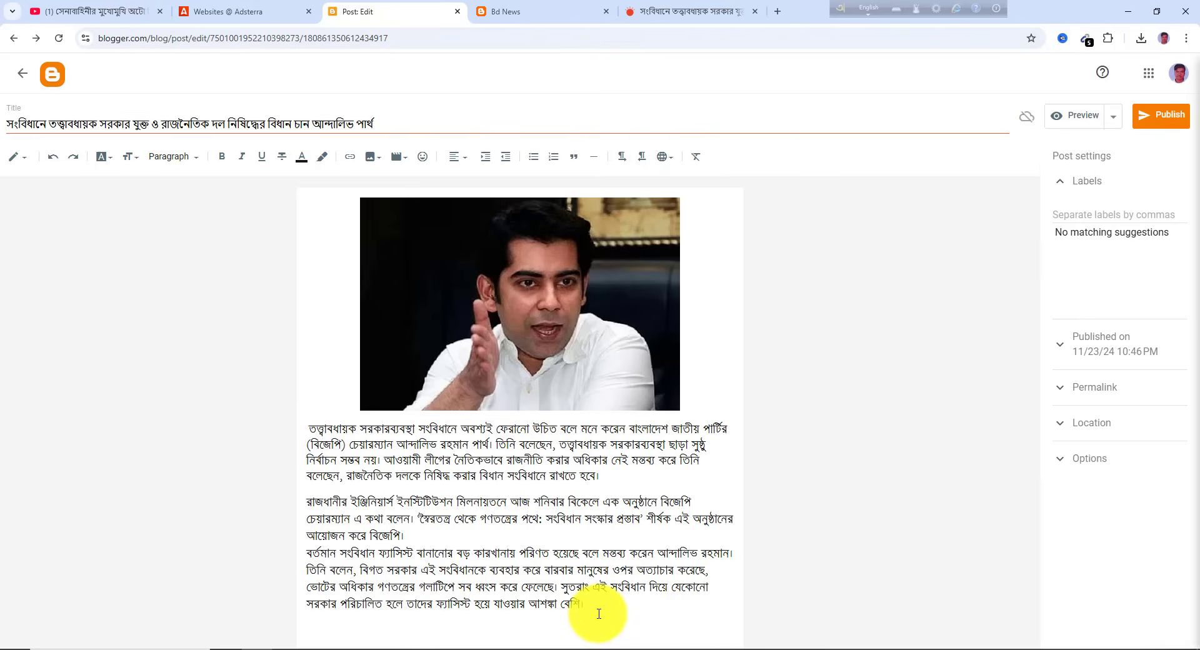
{"action": "key", "text": "ctrl+v"}
{"action": "scroll", "coordinate": [570, 490], "scroll_direction": "up", "scroll_amount": 6}
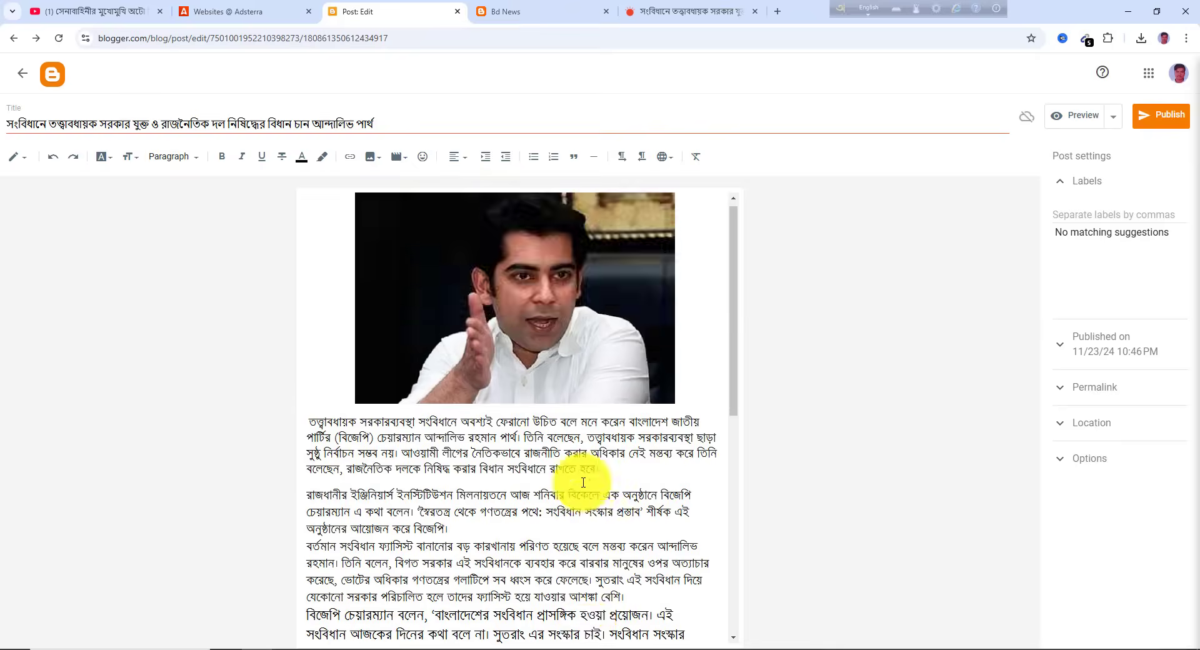
{"action": "scroll", "coordinate": [408, 416], "scroll_direction": "down", "scroll_amount": 2}
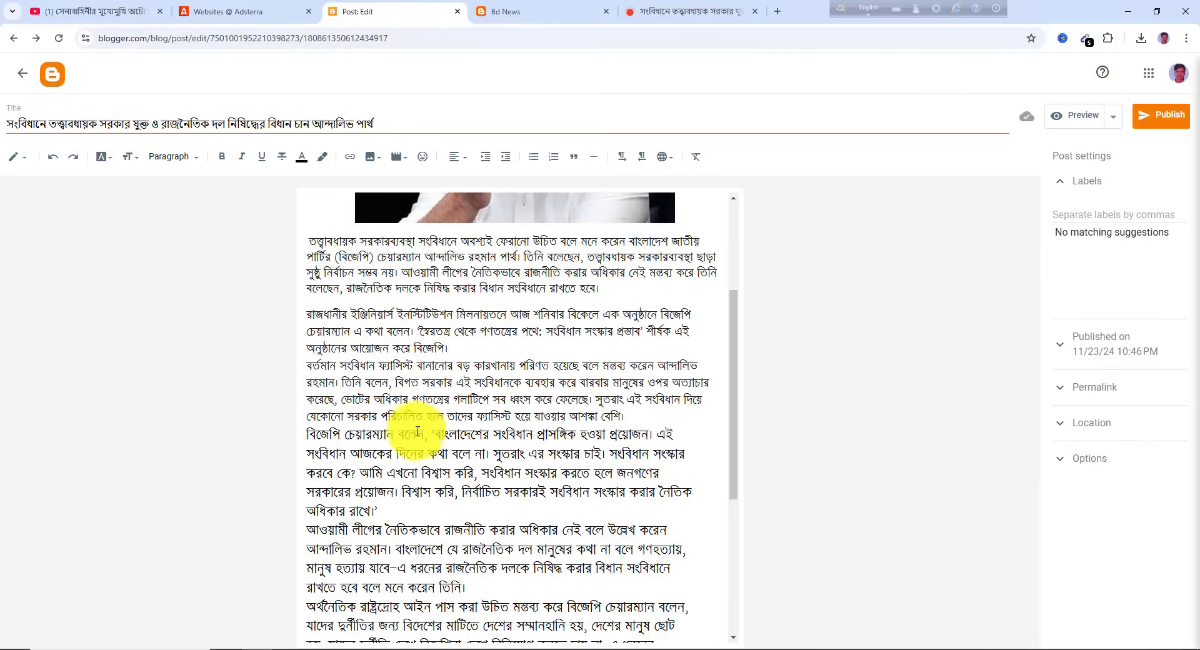
{"action": "scroll", "coordinate": [422, 487], "scroll_direction": "down", "scroll_amount": 4}
{"action": "scroll", "coordinate": [429, 482], "scroll_direction": "up", "scroll_amount": 4}
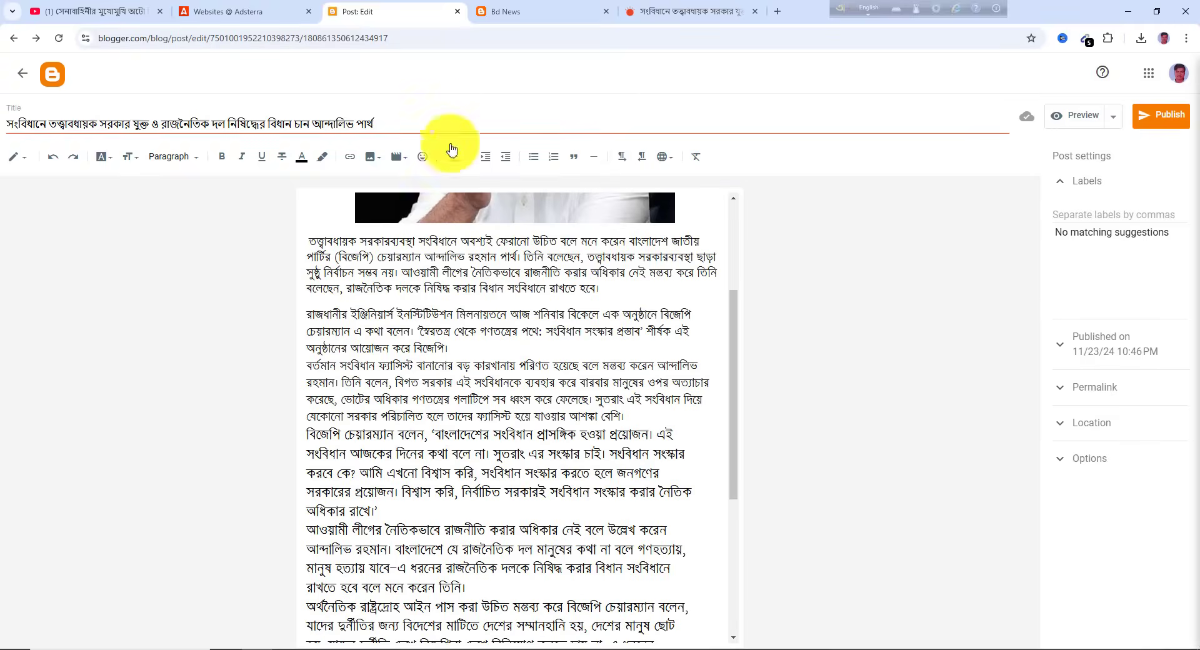
Copy the article's remaining text, from the unfinished paragraph through the final paragraph, and append it to the post
{"action": "left_click", "coordinate": [623, 16]}
{"action": "scroll", "coordinate": [495, 442], "scroll_direction": "down", "scroll_amount": 5}
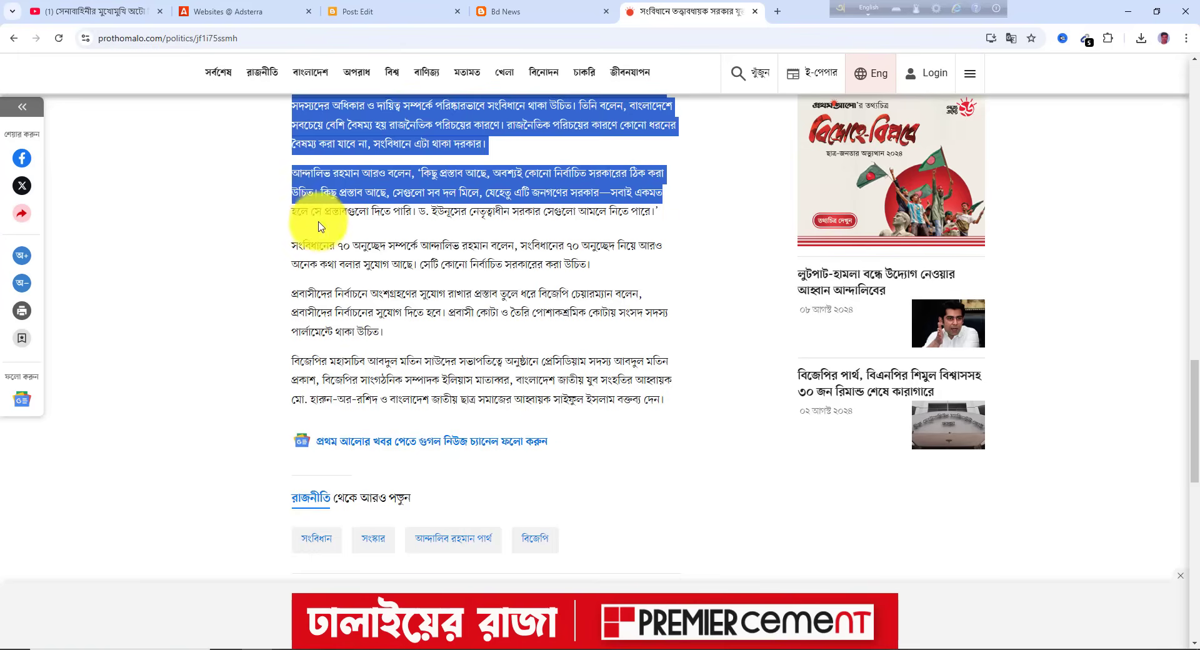
{"action": "left_click_drag", "start_coordinate": [294, 214], "coordinate": [636, 412]}
{"action": "left_click", "coordinate": [636, 413]}
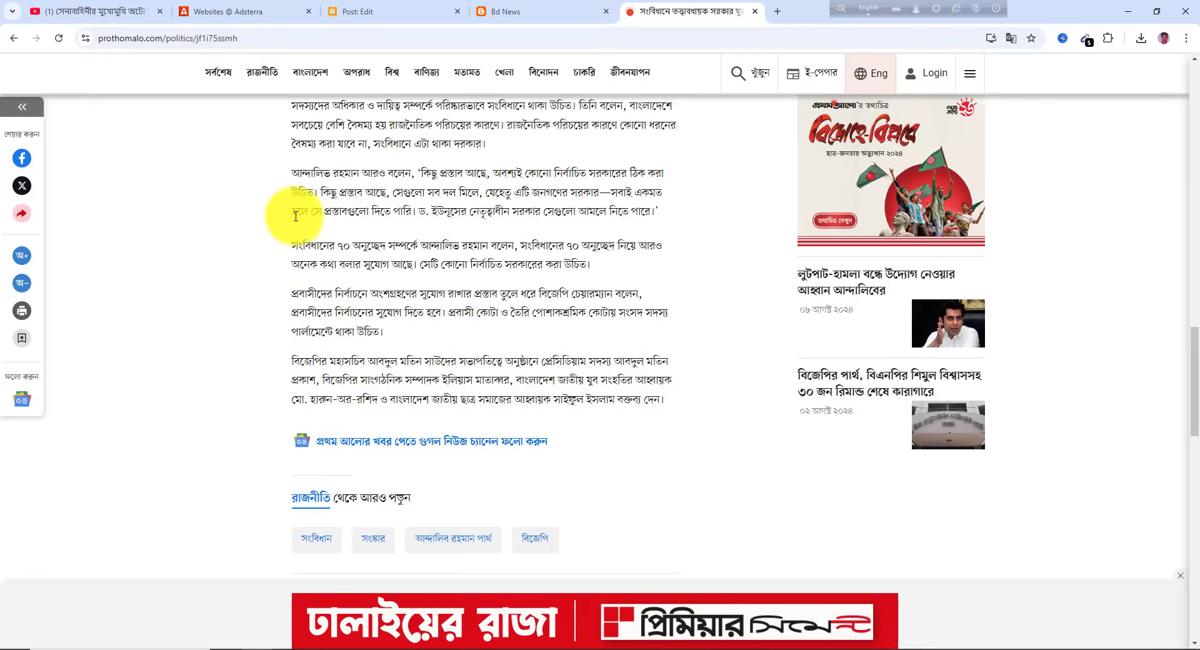
{"action": "left_click_drag", "start_coordinate": [295, 215], "coordinate": [666, 416]}
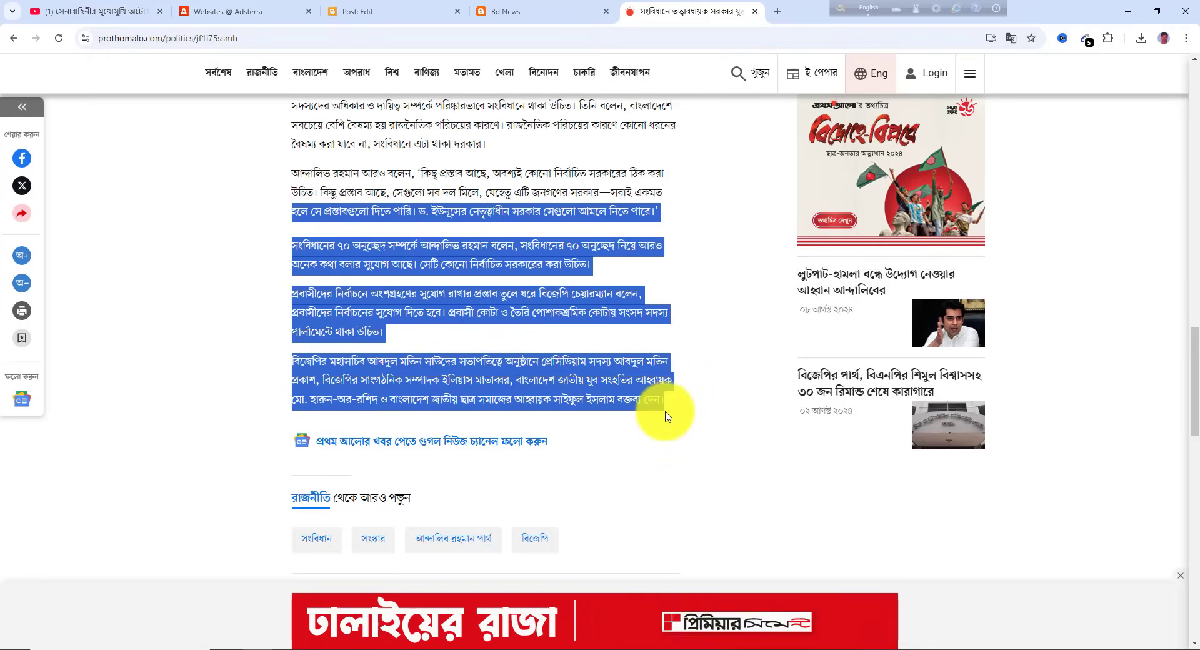
{"action": "left_click", "coordinate": [393, 12]}
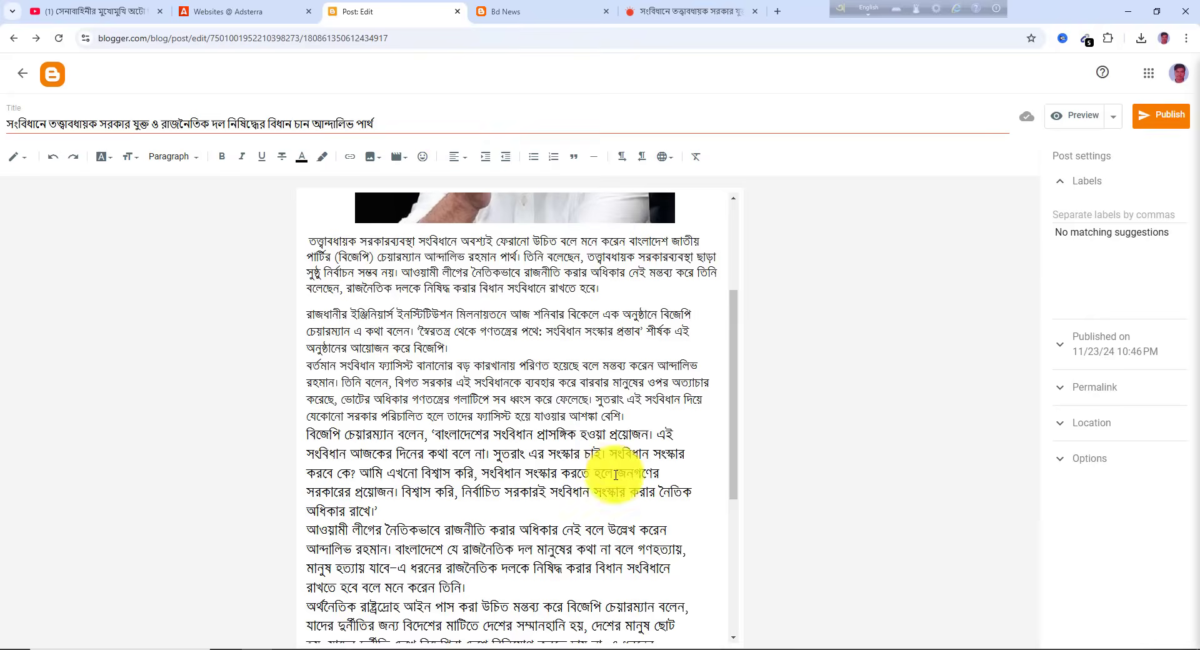
{"action": "scroll", "coordinate": [616, 475], "scroll_direction": "down", "scroll_amount": 5}
{"action": "left_click", "coordinate": [492, 628]}
{"action": "key", "text": "ctrl+v"}
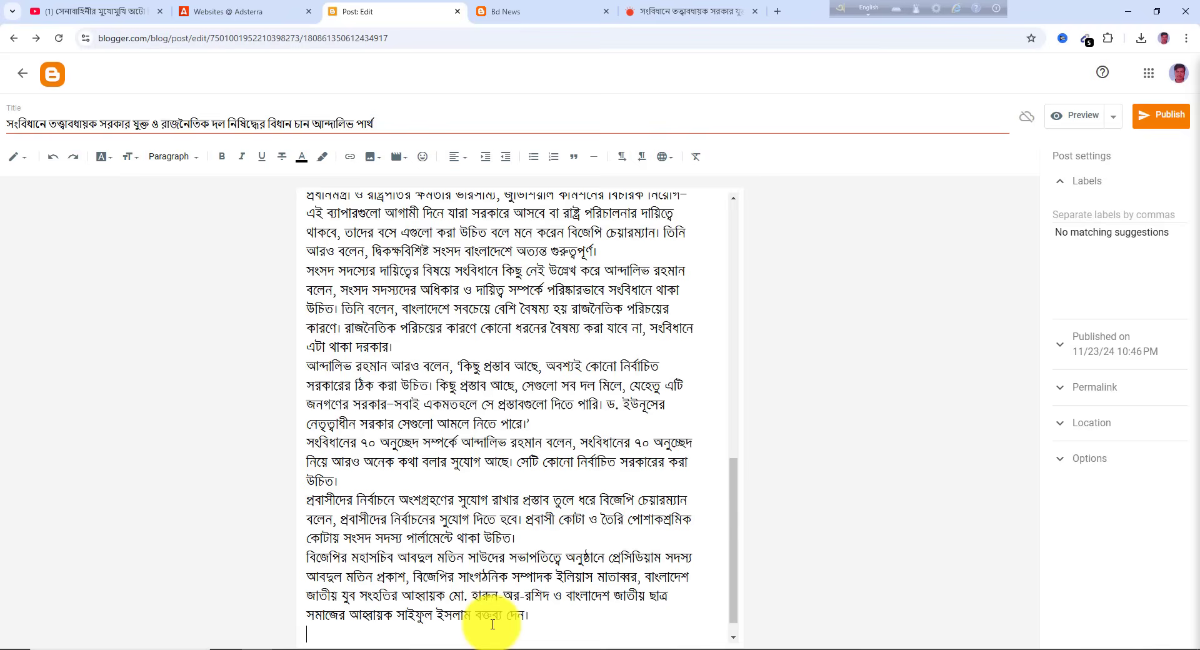
Publish the finished post to the blog
{"action": "scroll", "coordinate": [512, 529], "scroll_direction": "up", "scroll_amount": 5}
{"action": "scroll", "coordinate": [514, 530], "scroll_direction": "up", "scroll_amount": 5}
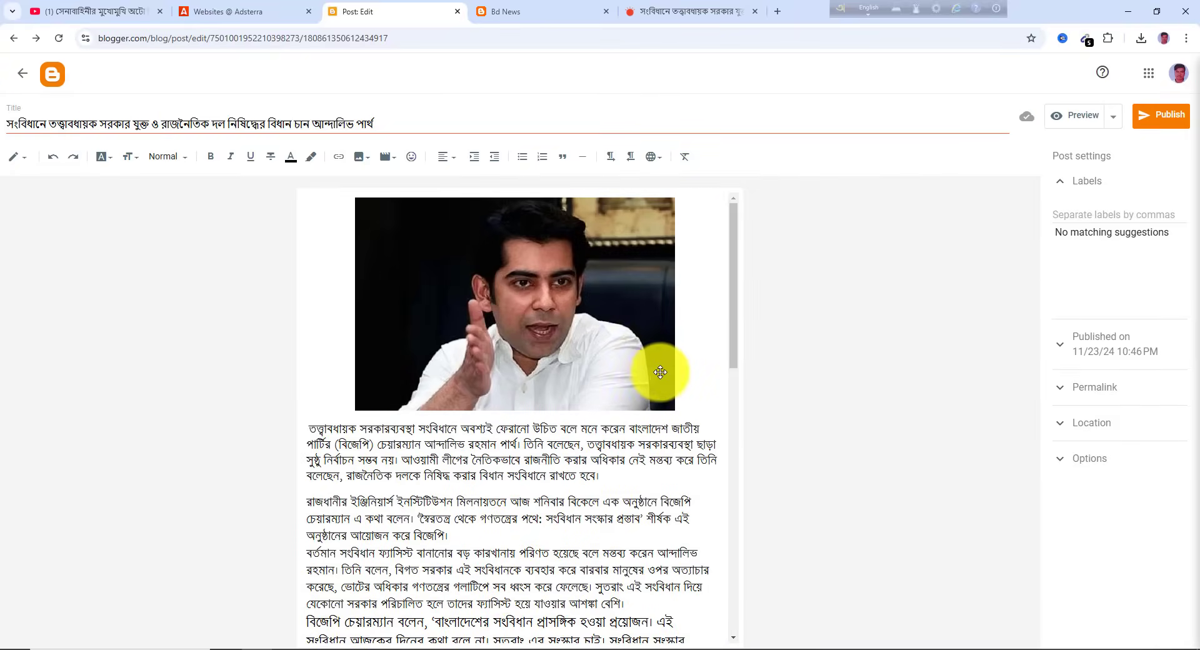
{"action": "left_click", "coordinate": [1170, 119]}
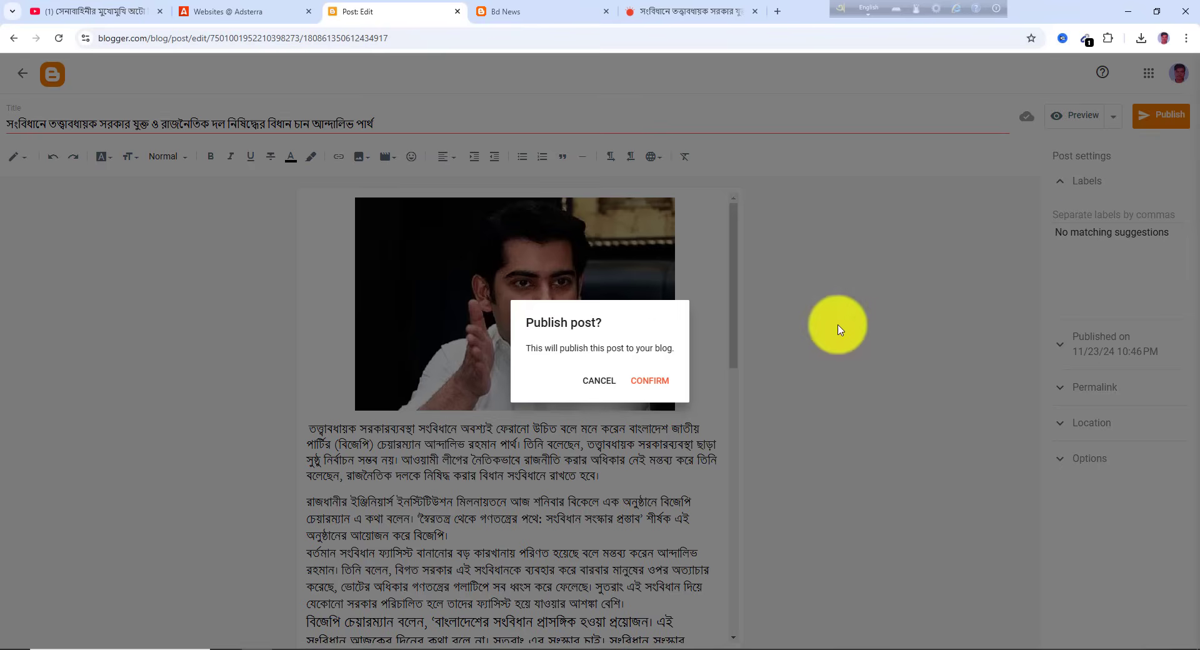
{"action": "left_click", "coordinate": [657, 383]}
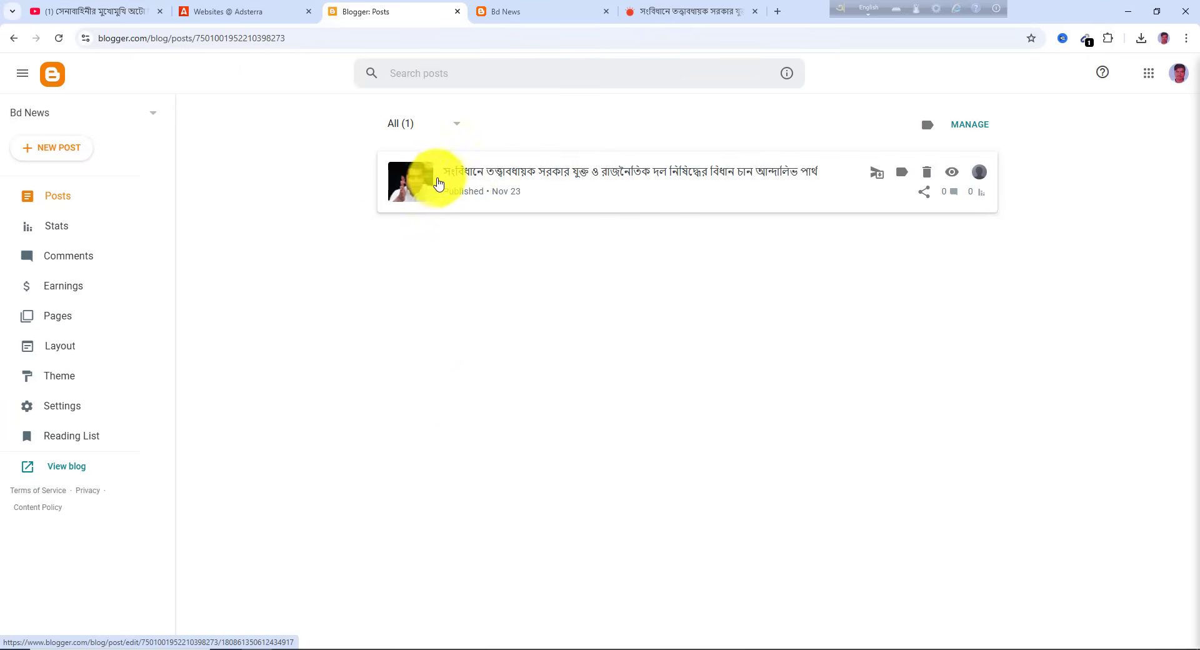
Reopen the published post for editing and review its photo and article text
{"action": "left_click", "coordinate": [469, 181]}
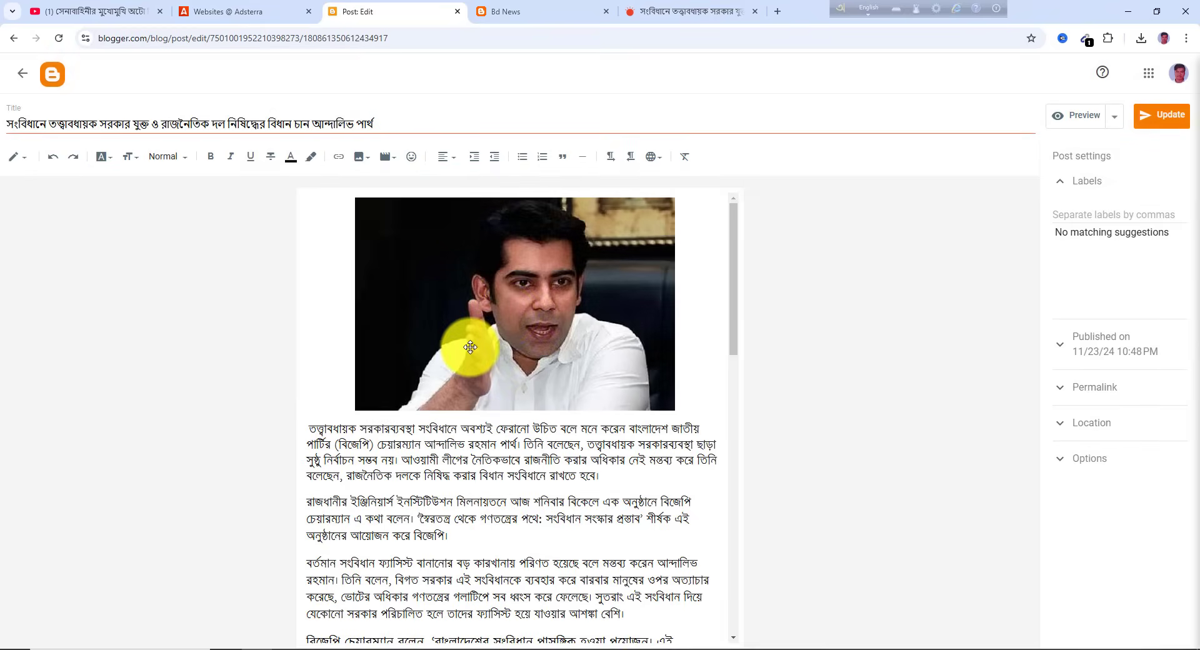
{"action": "scroll", "coordinate": [447, 316], "scroll_direction": "down", "scroll_amount": 4}
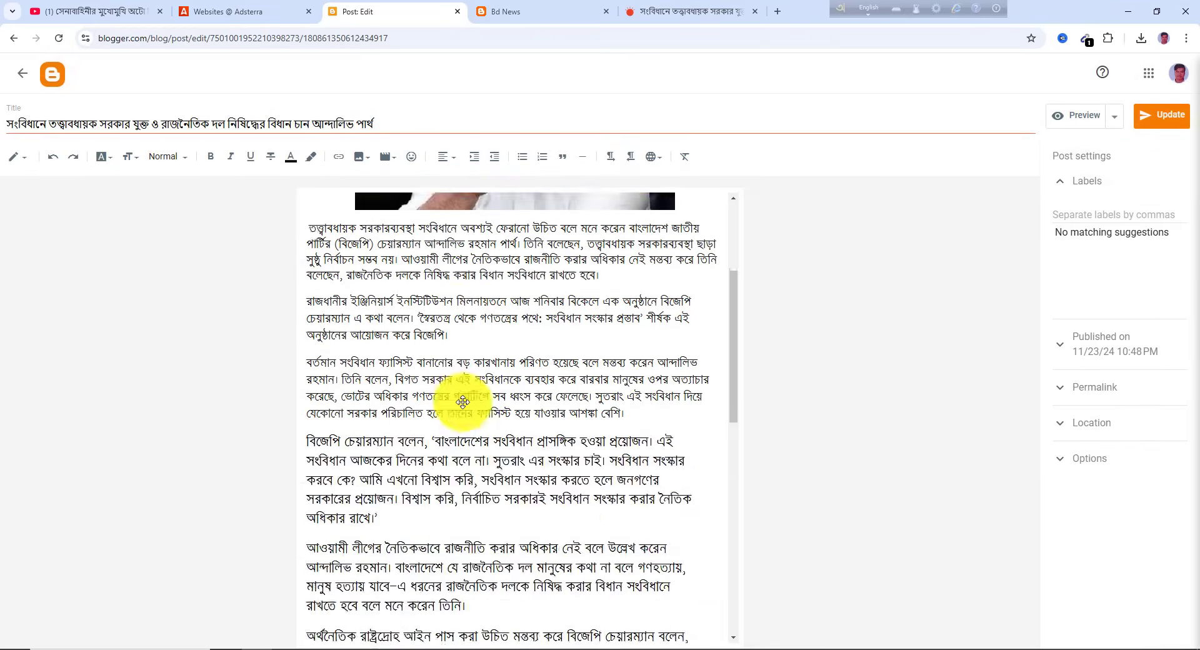
{"action": "scroll", "coordinate": [456, 514], "scroll_direction": "down", "scroll_amount": 4}
{"action": "scroll", "coordinate": [459, 453], "scroll_direction": "up", "scroll_amount": 8}
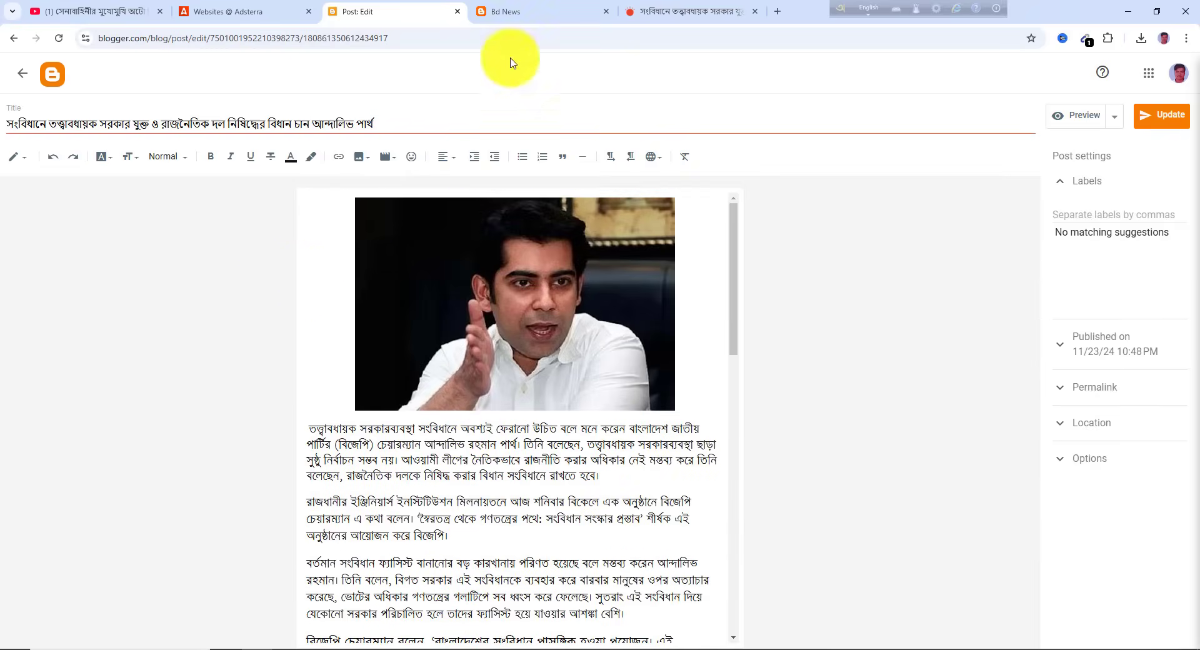
{"action": "left_click", "coordinate": [527, 19]}
{"action": "left_click", "coordinate": [281, 37]}
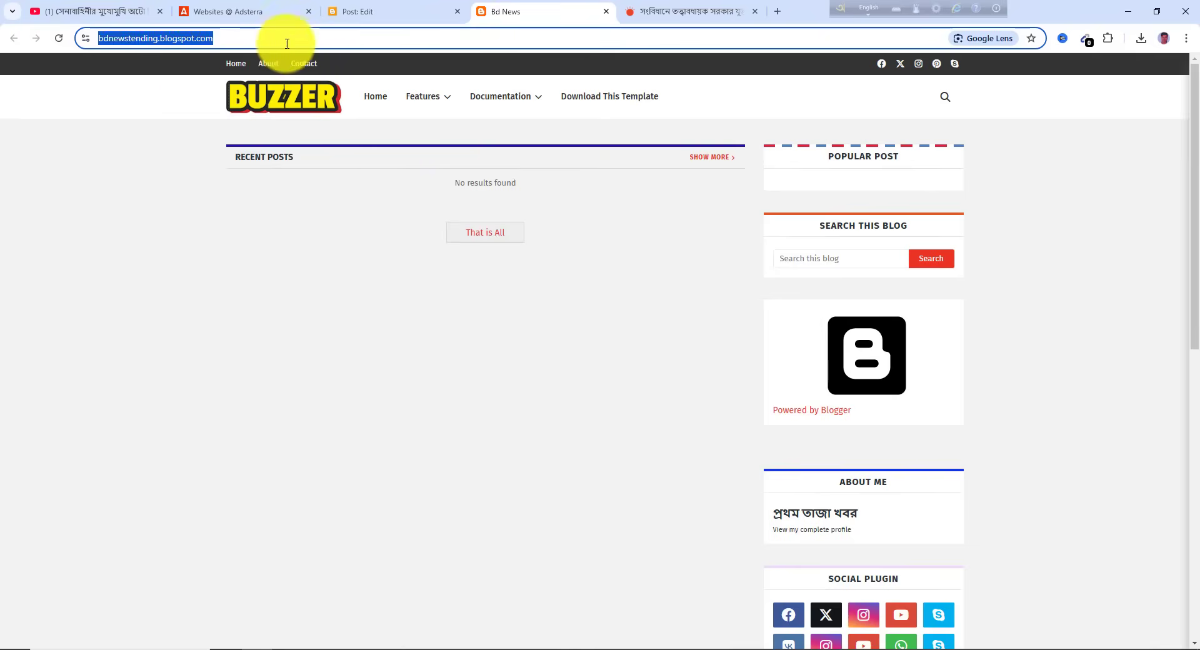
{"action": "left_click", "coordinate": [269, 39]}
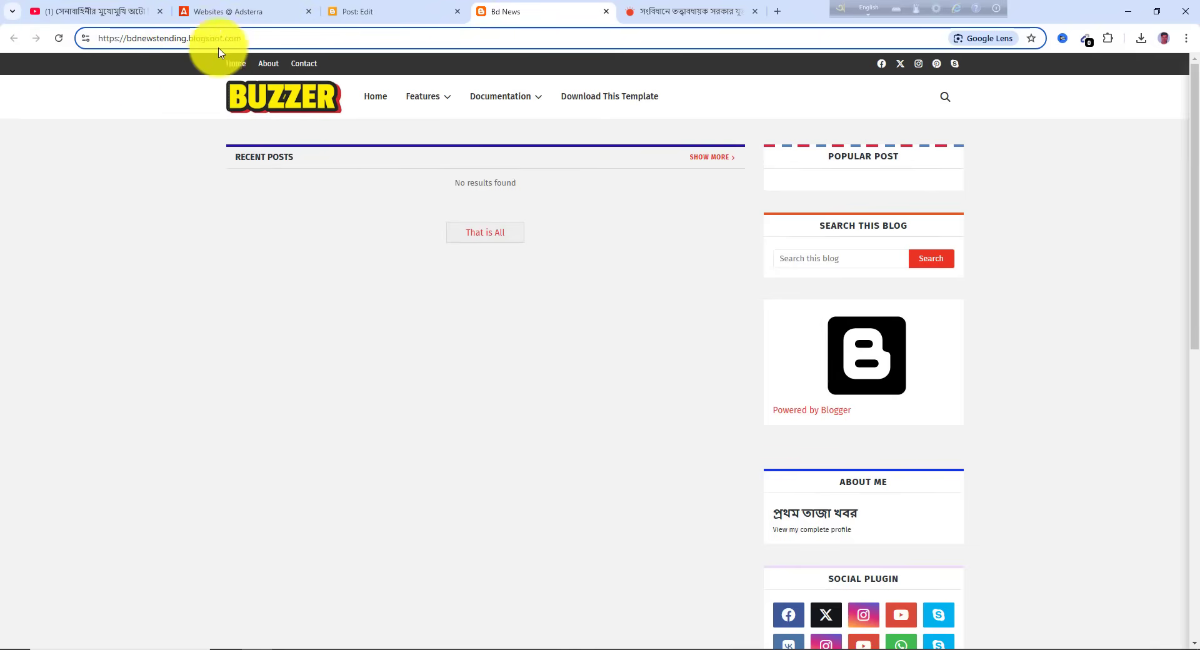
{"action": "left_click_drag", "start_coordinate": [257, 39], "coordinate": [91, 44]}
{"action": "key", "text": "ctrl+c"}
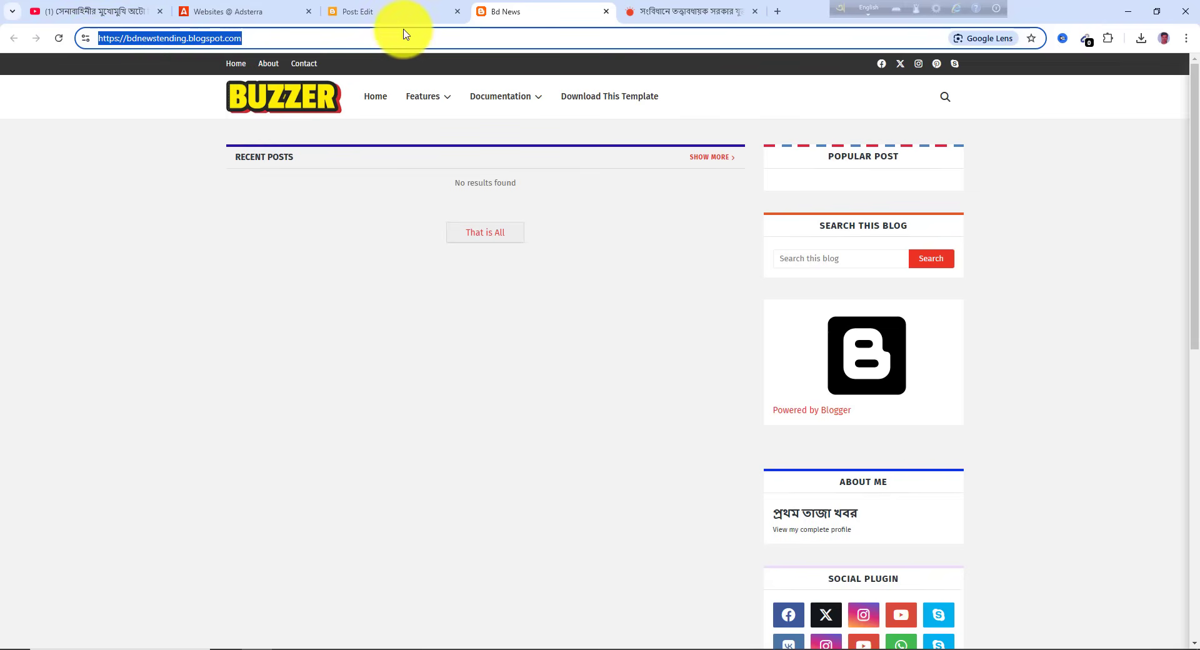
{"action": "left_click", "coordinate": [255, 15]}
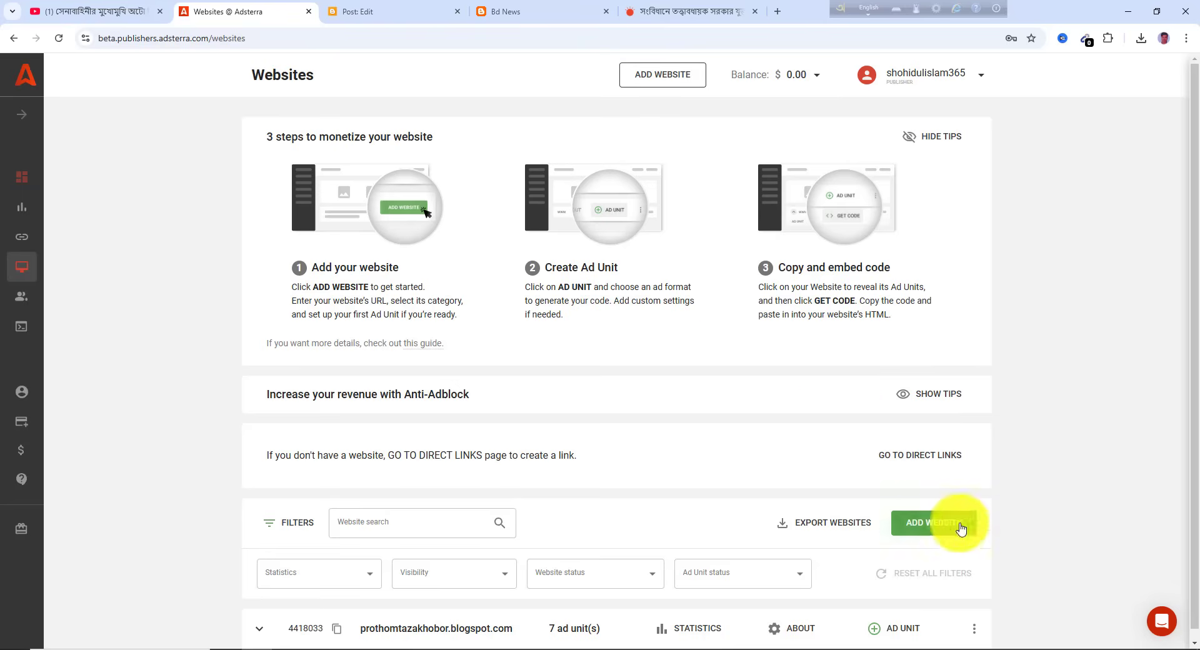
{"action": "left_click", "coordinate": [925, 528]}
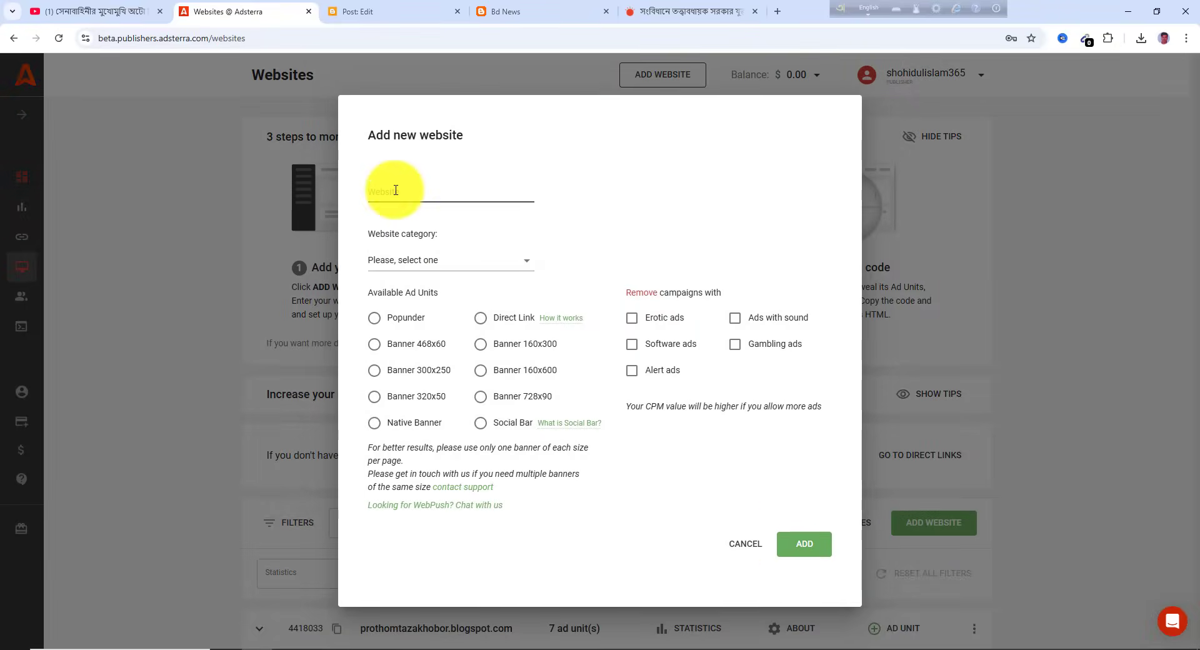
{"action": "left_click", "coordinate": [397, 193]}
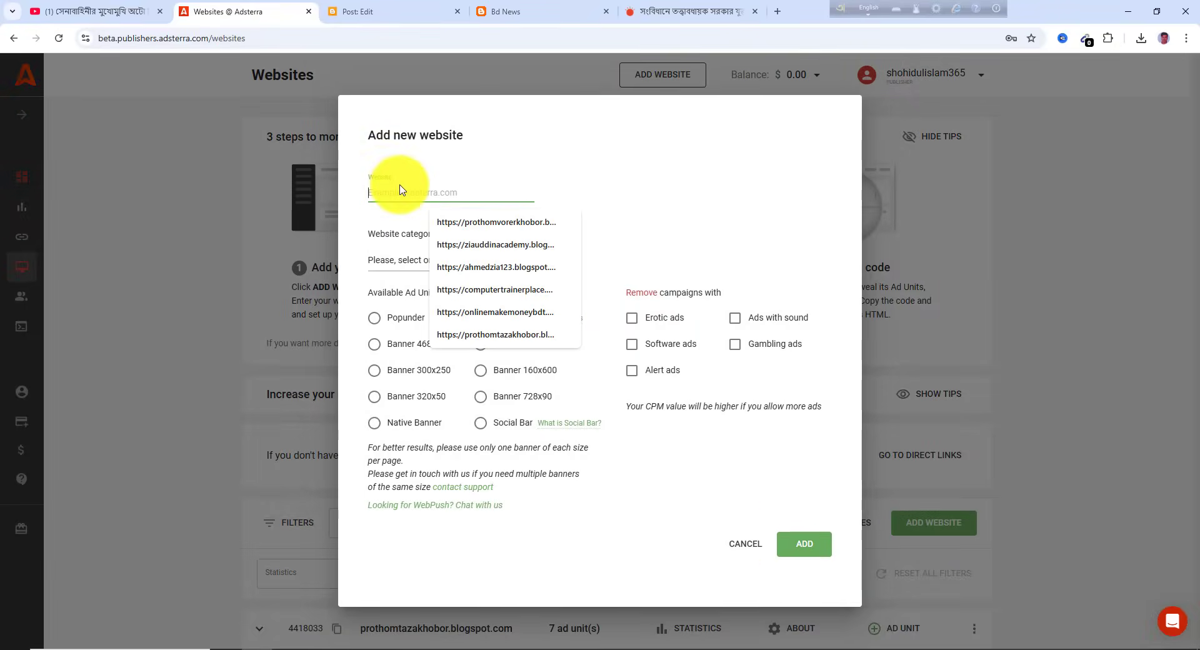
{"action": "key", "text": "ctrl+v"}
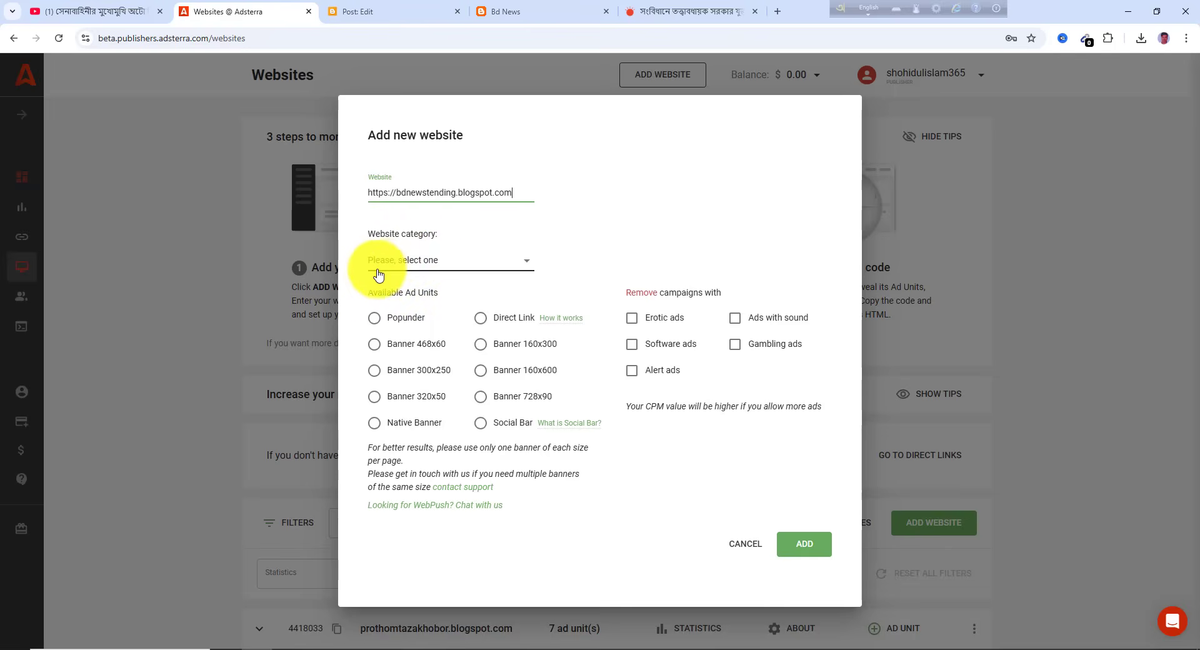
{"action": "left_click", "coordinate": [529, 265]}
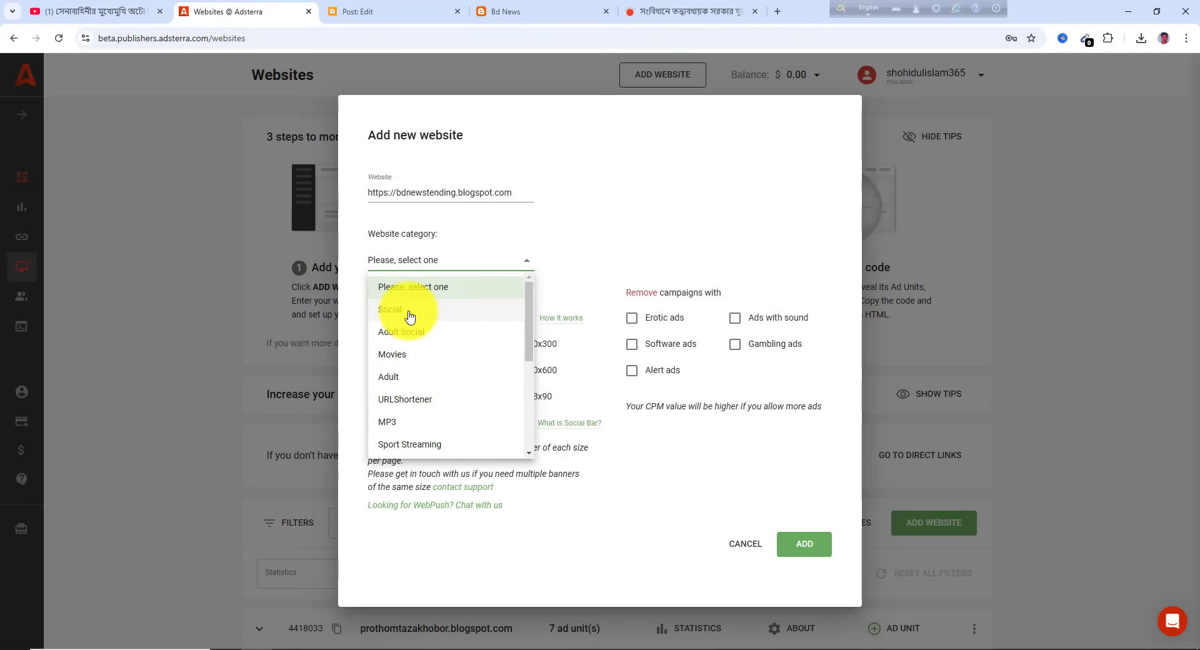
{"action": "mouse_move", "coordinate": [527, 330]}
{"action": "left_mouse_down"}
{"action": "mouse_move", "coordinate": [527, 431]}
{"action": "mouse_move", "coordinate": [531, 327]}
{"action": "left_mouse_up"}
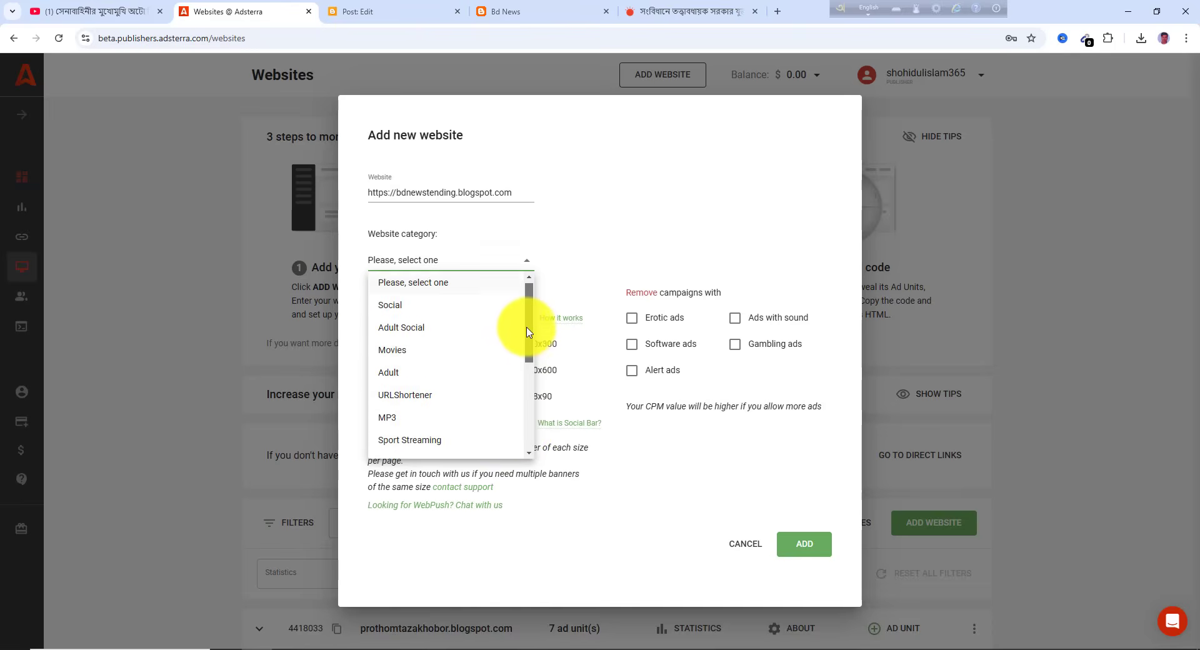
{"action": "left_click", "coordinate": [401, 317]}
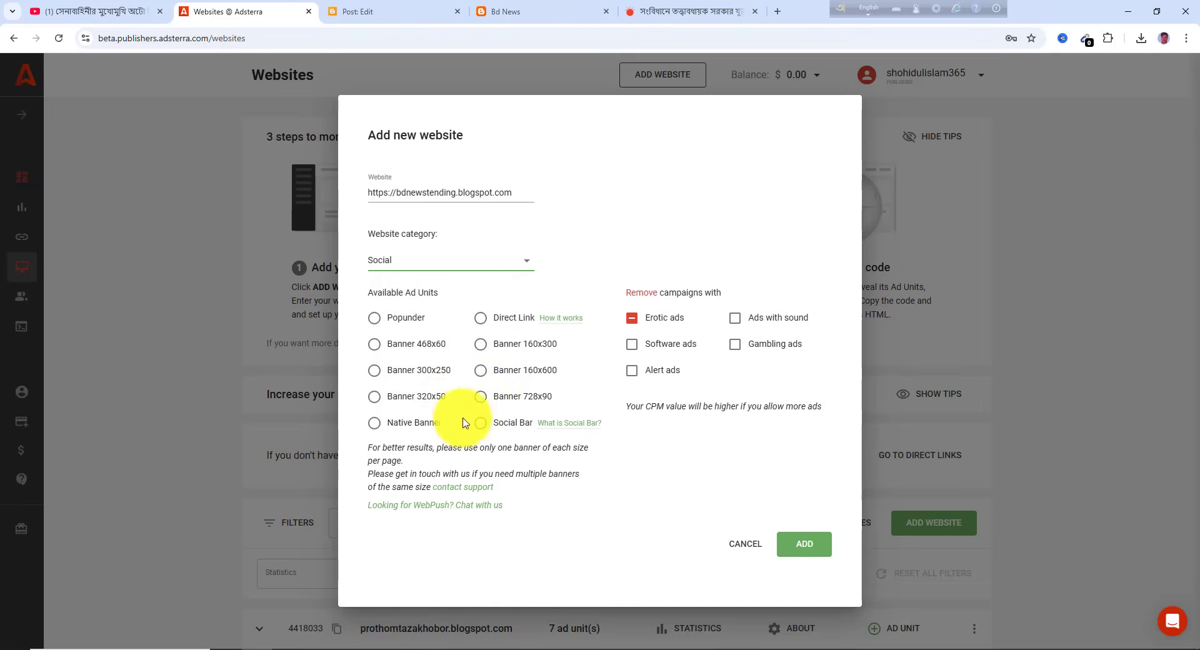
{"action": "left_click", "coordinate": [483, 425]}
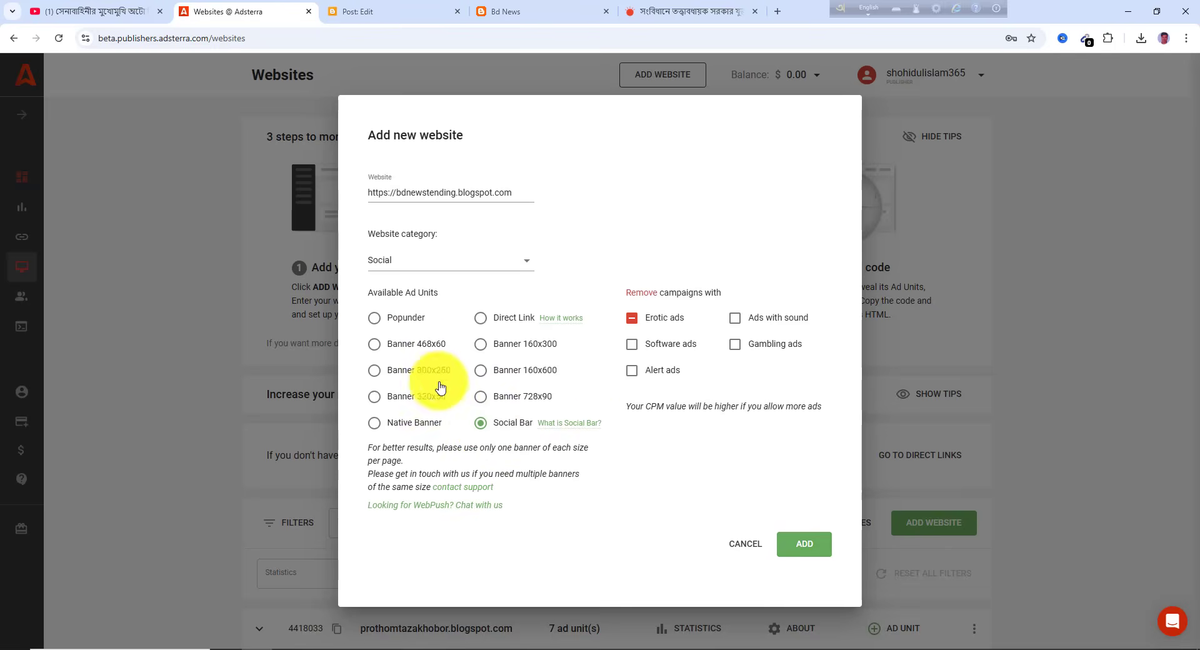
{"action": "left_click", "coordinate": [743, 545]}
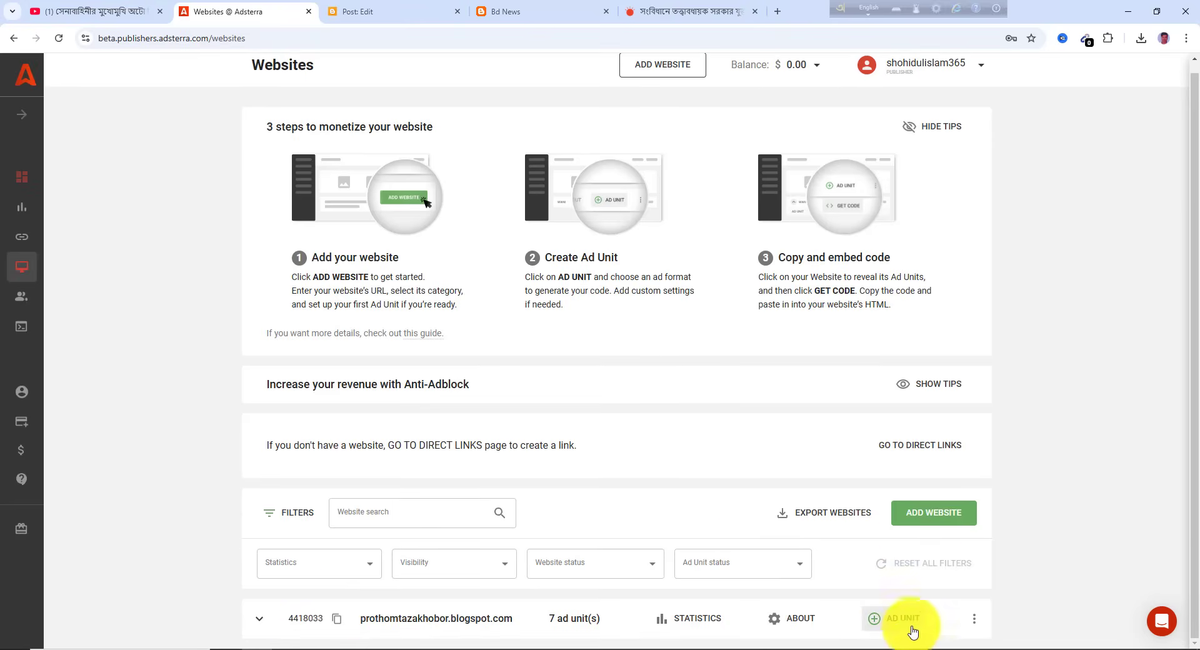
Expand the ad units of prothomtazakhobor.blogspot.com, check which formats can still be added to it, and cancel the new code form
{"action": "left_click", "coordinate": [260, 622]}
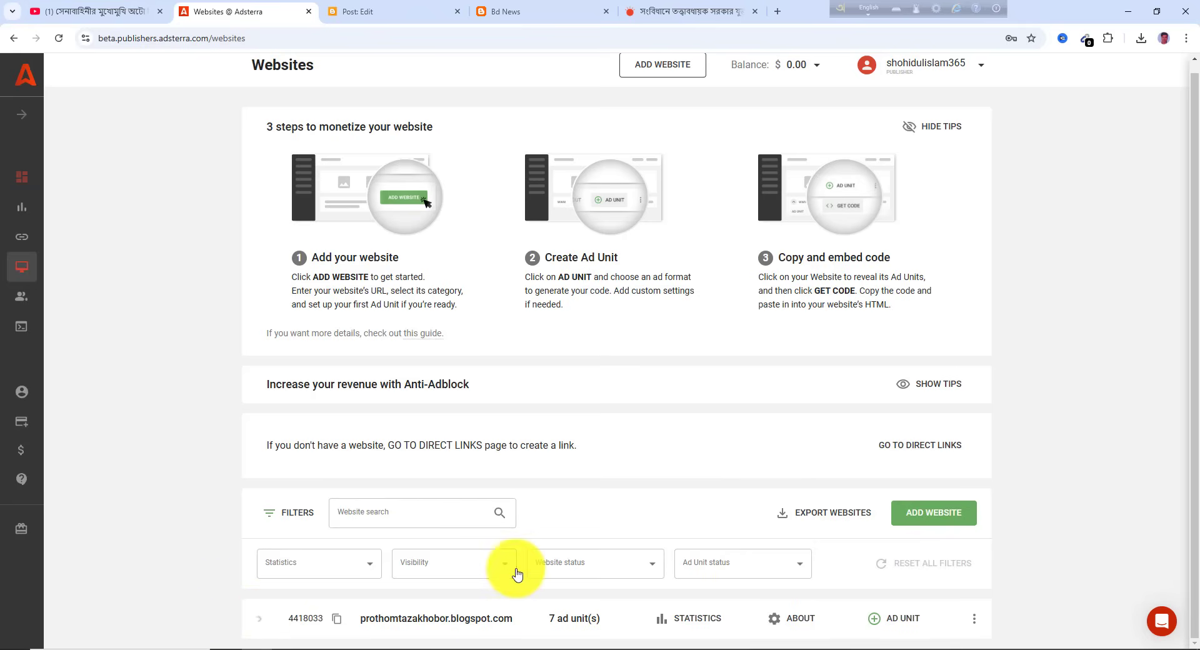
{"action": "scroll", "coordinate": [509, 569], "scroll_direction": "down", "scroll_amount": 4}
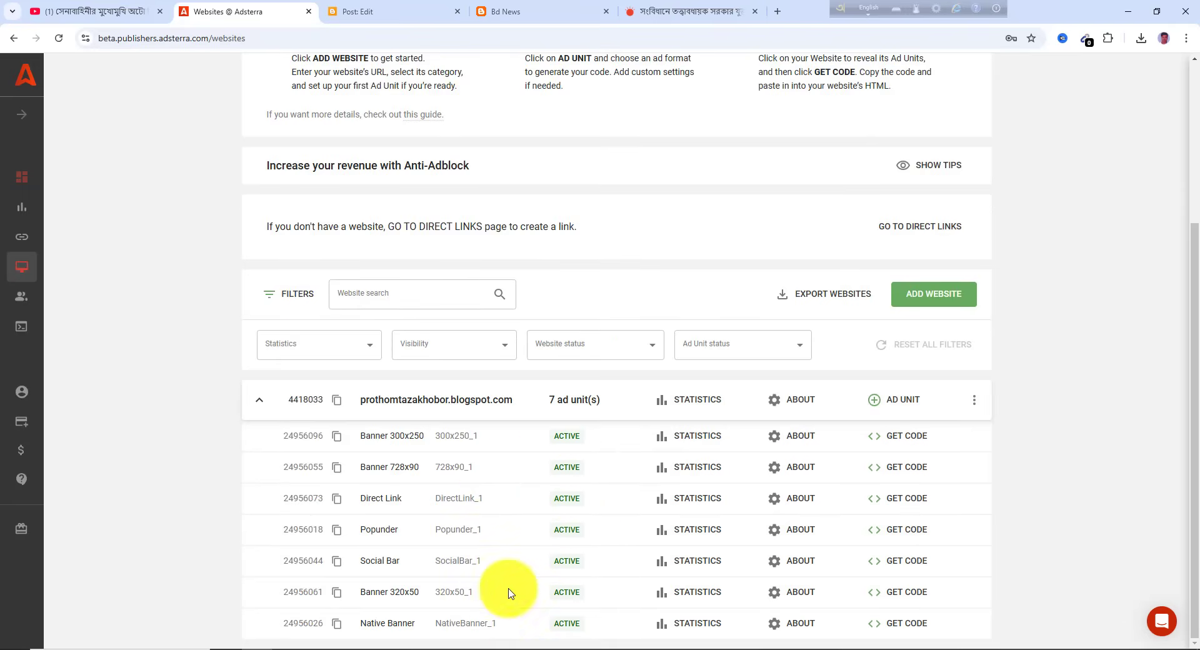
{"action": "left_click", "coordinate": [876, 405]}
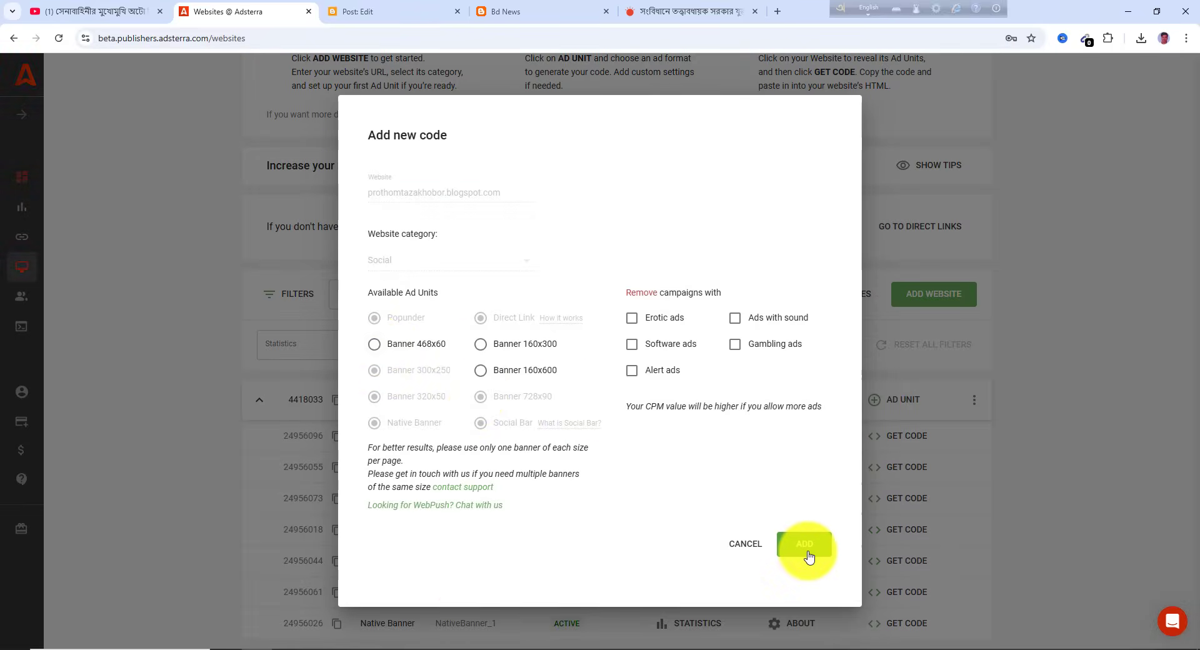
{"action": "left_click", "coordinate": [747, 553]}
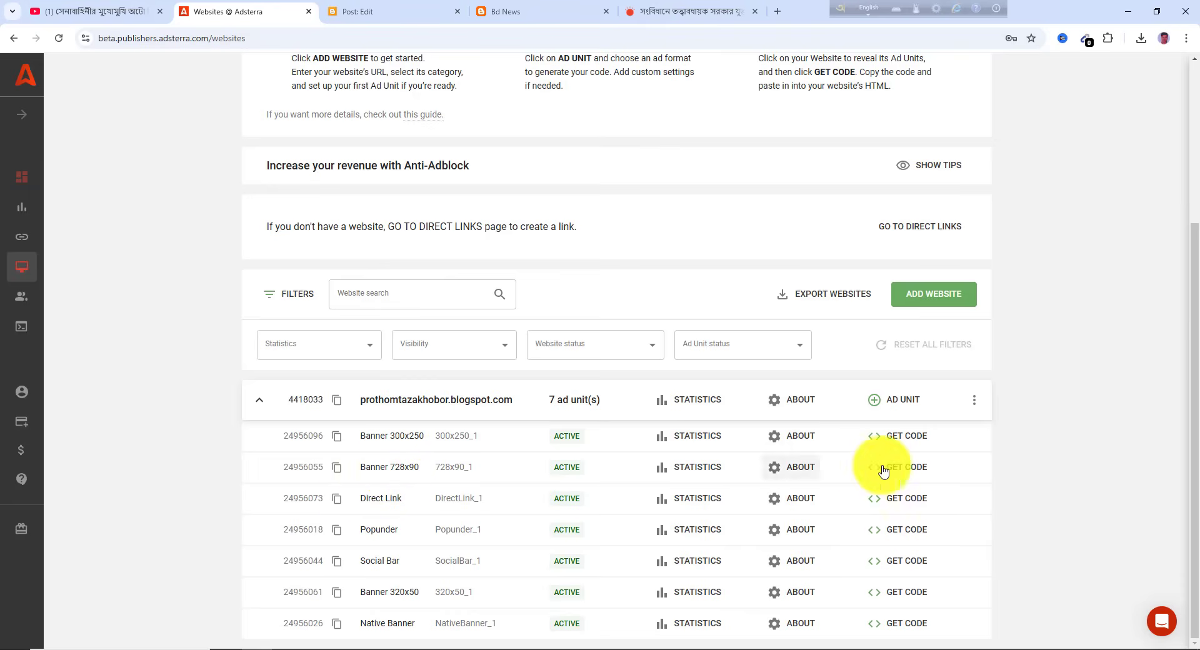
Copy the Banner 728x90 ad code for prothomtazakhobor.blogspot.com and return to the Blogger post editor
{"action": "left_click", "coordinate": [912, 476]}
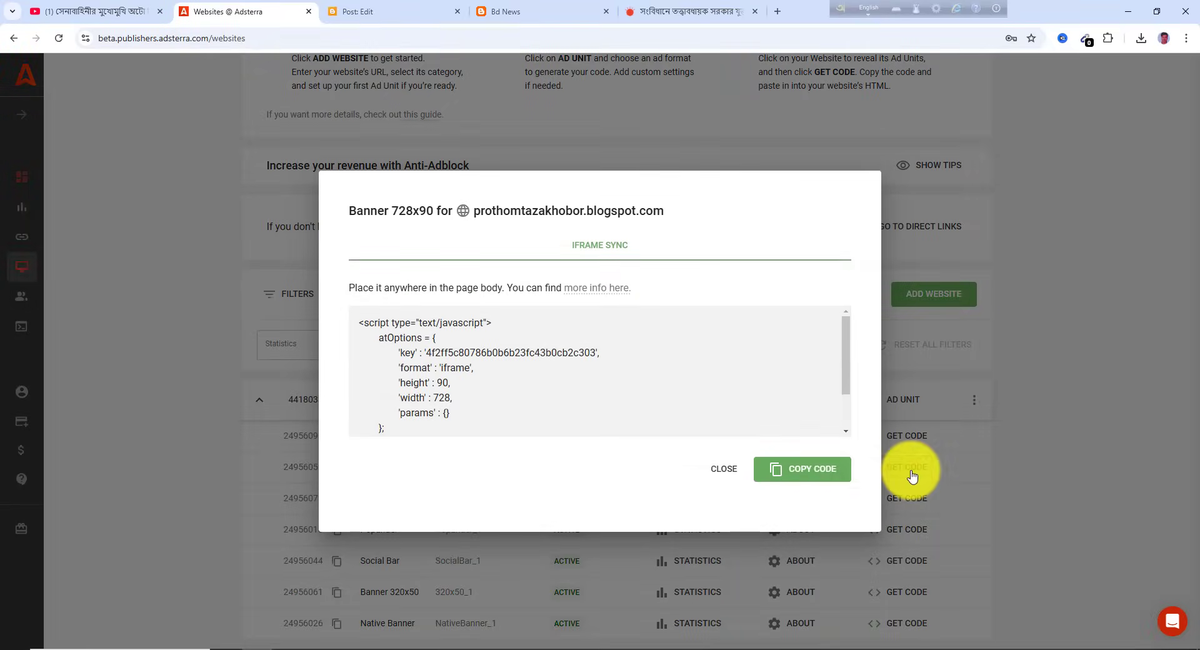
{"action": "left_click", "coordinate": [811, 475]}
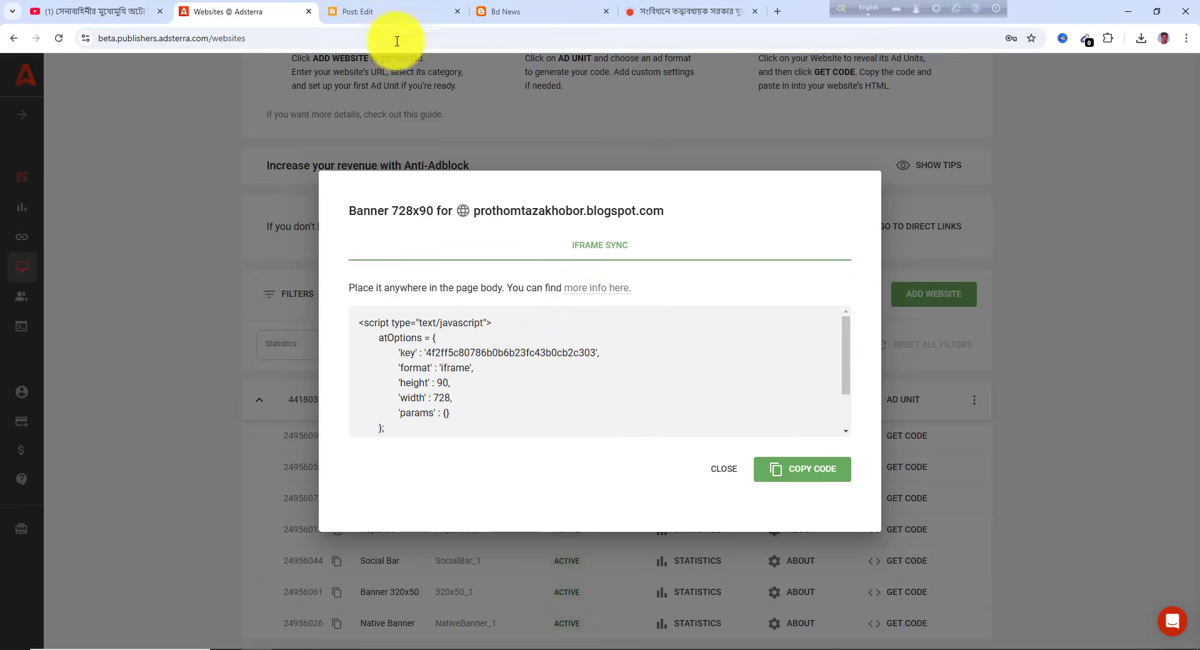
{"action": "left_click", "coordinate": [395, 15]}
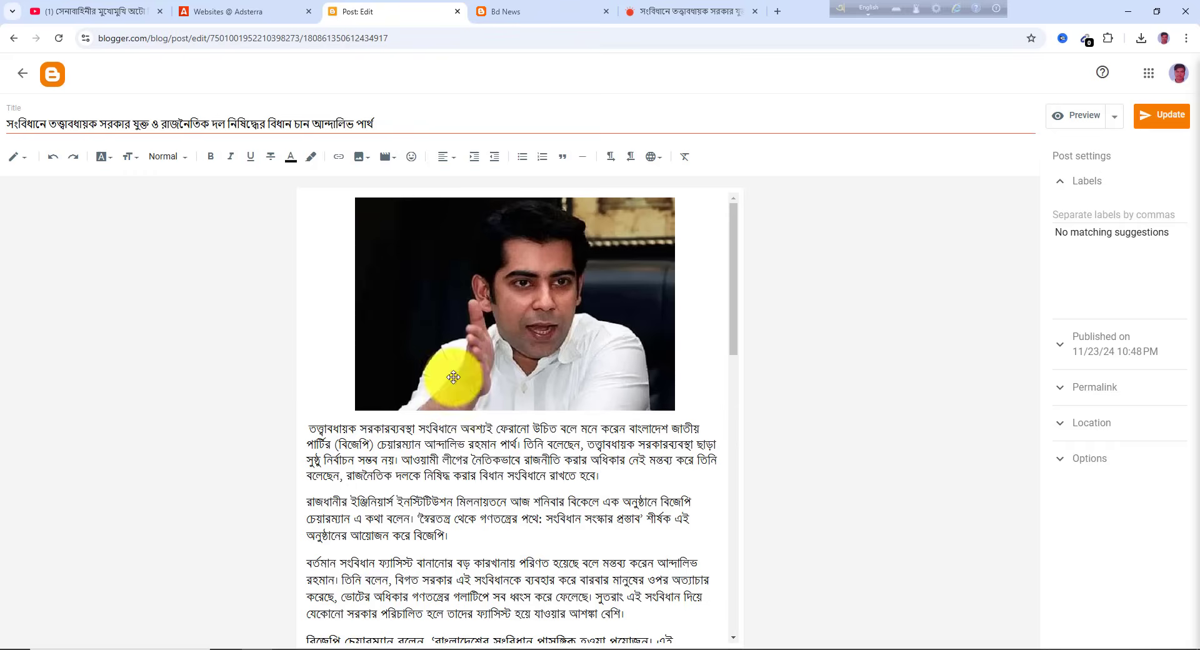
Add an ADS1 placeholder line beneath the first paragraph of the post
{"action": "scroll", "coordinate": [442, 472], "scroll_direction": "down", "scroll_amount": 5}
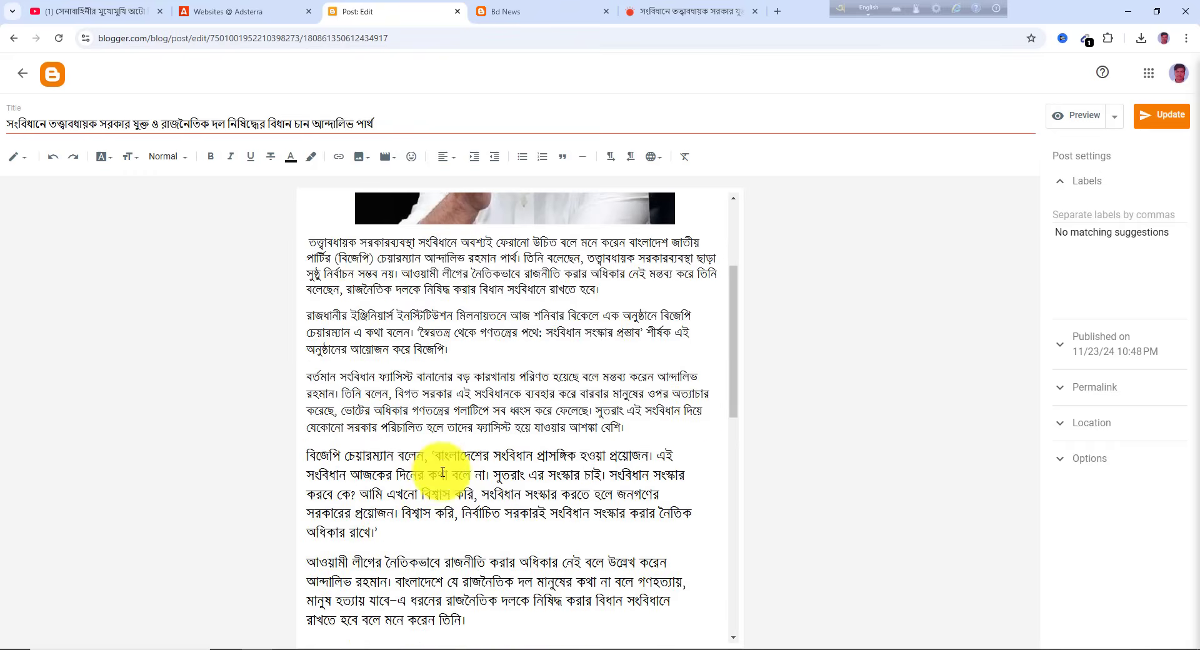
{"action": "scroll", "coordinate": [481, 432], "scroll_direction": "up", "scroll_amount": 3}
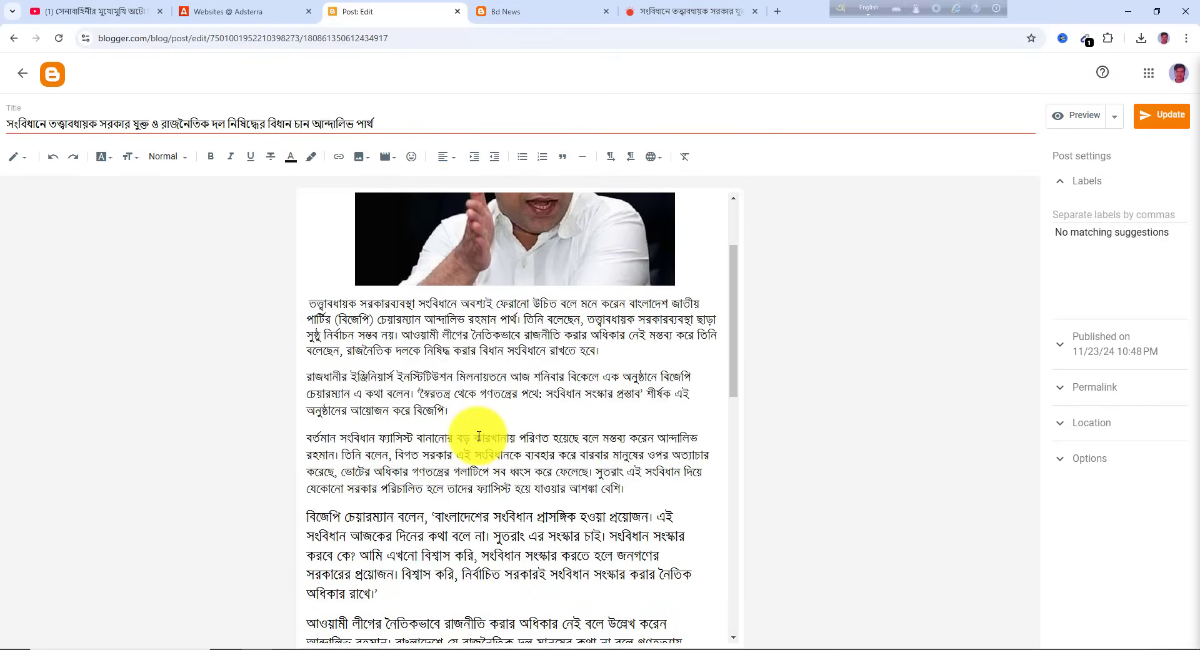
{"action": "scroll", "coordinate": [478, 437], "scroll_direction": "up", "scroll_amount": 2}
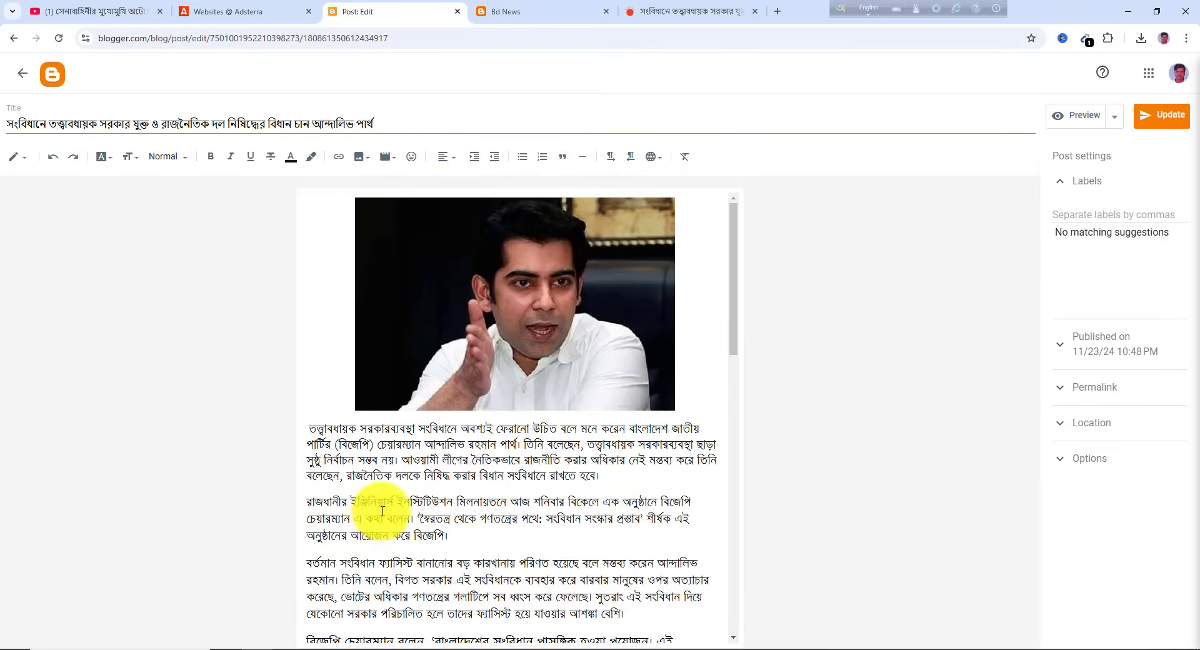
{"action": "scroll", "coordinate": [382, 512], "scroll_direction": "down", "scroll_amount": 3}
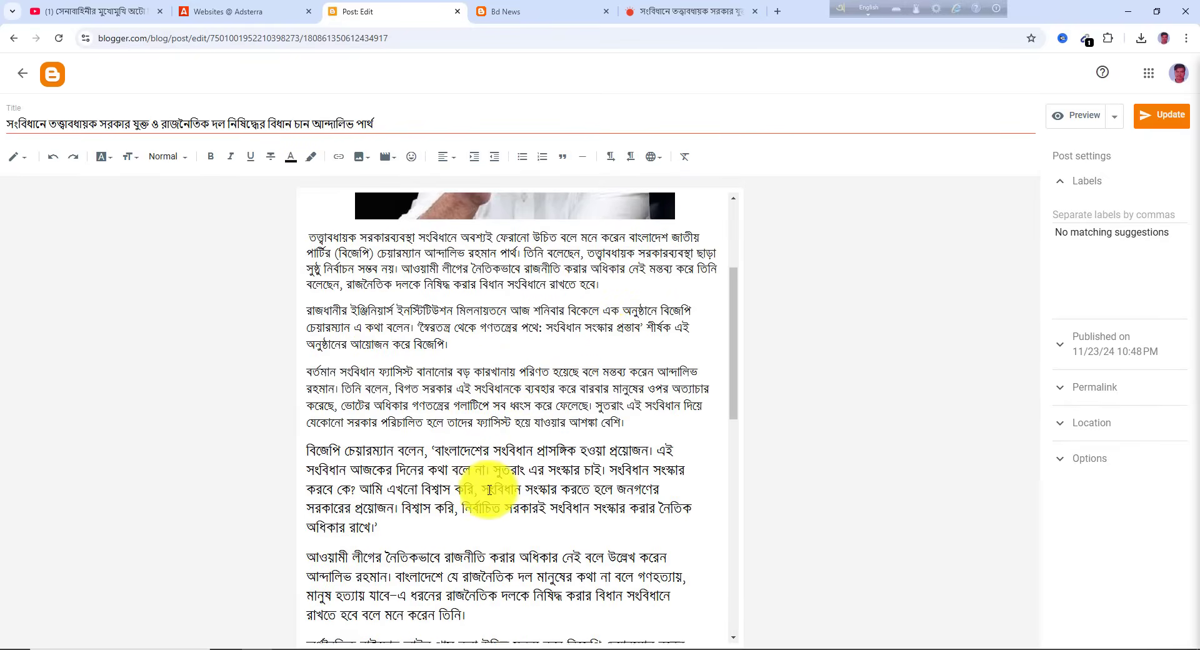
{"action": "scroll", "coordinate": [484, 491], "scroll_direction": "down", "scroll_amount": 4}
{"action": "scroll", "coordinate": [482, 492], "scroll_direction": "up", "scroll_amount": 7}
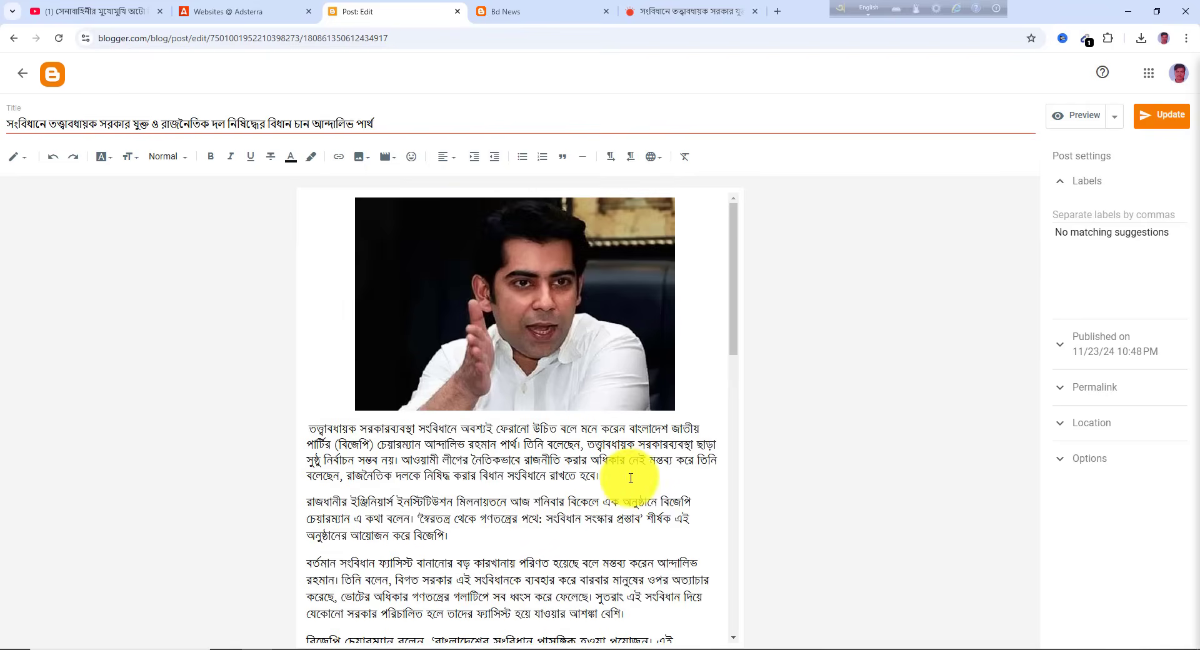
{"action": "left_click", "coordinate": [627, 482]}
{"action": "key", "text": "Return"}
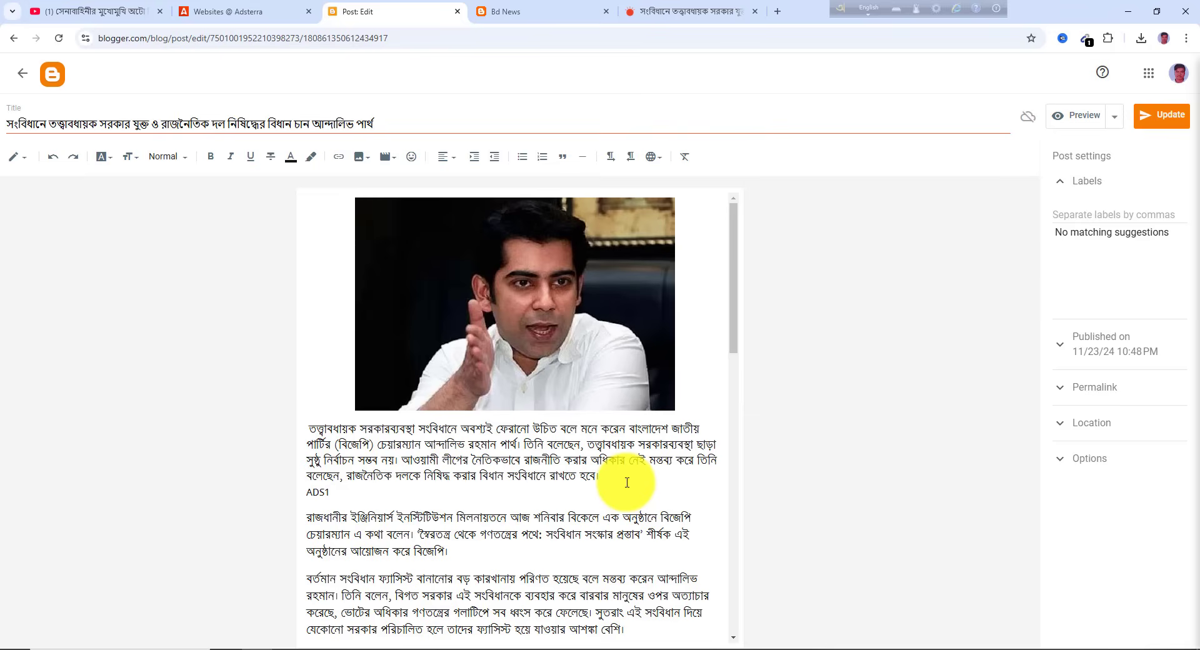
Add an ADS2 placeholder line beneath the post's third paragraph and an ADS3 placeholder line beneath its eighth paragraph
{"action": "scroll", "coordinate": [429, 499], "scroll_direction": "down", "scroll_amount": 3}
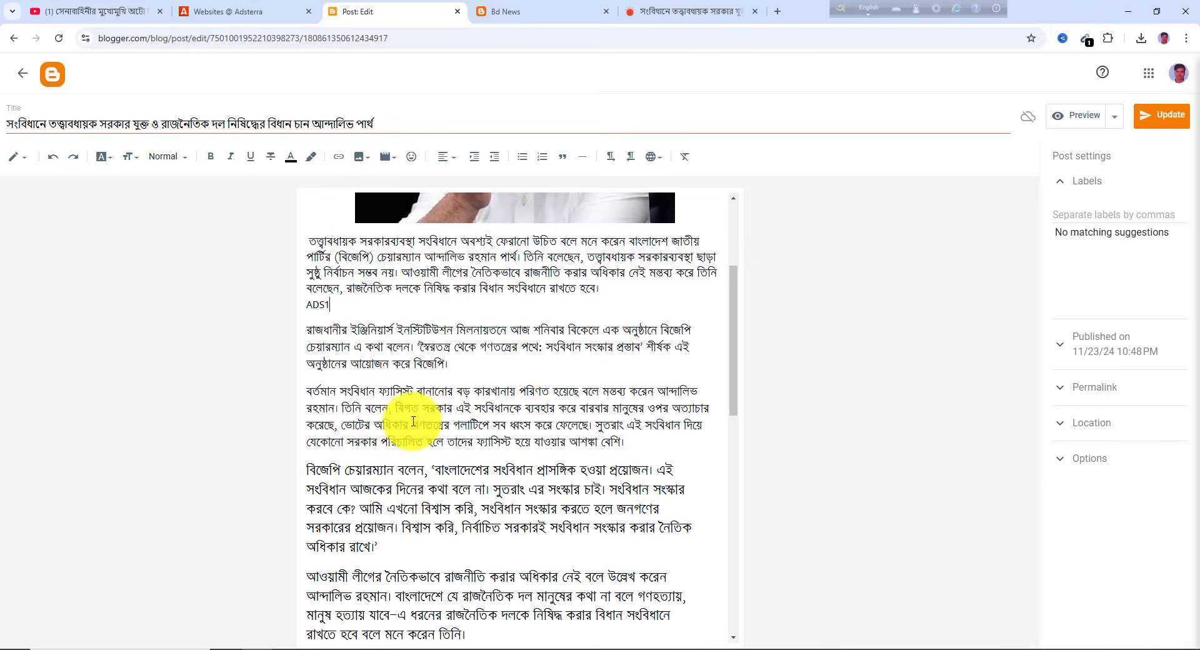
{"action": "left_click", "coordinate": [357, 455]}
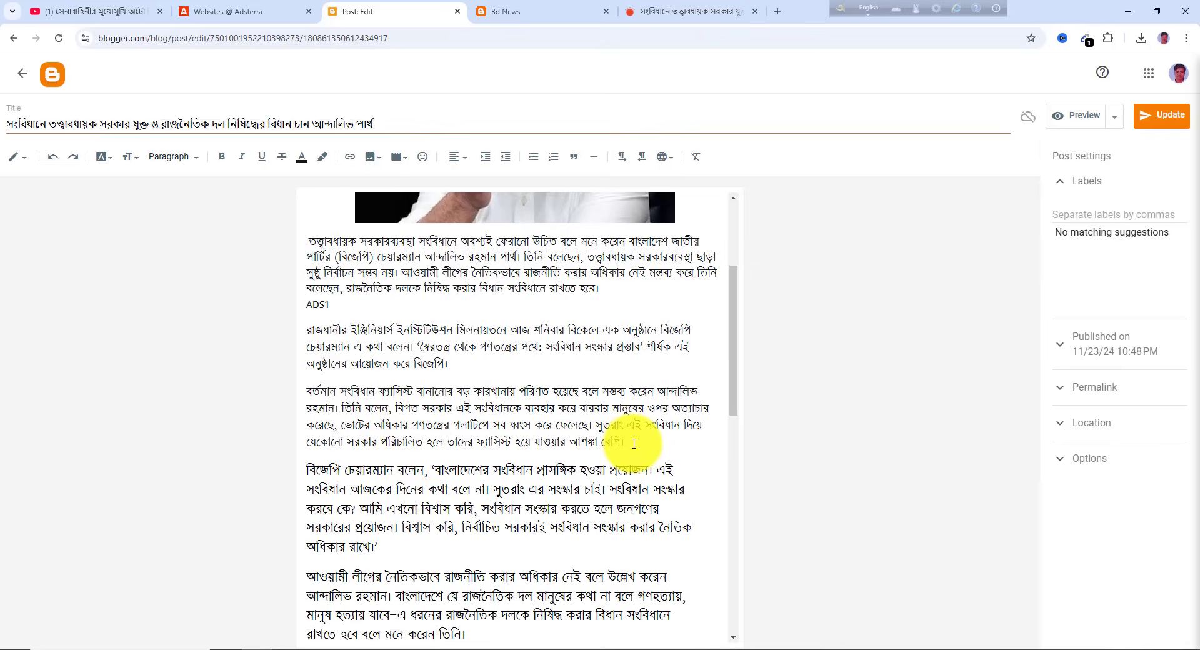
{"action": "key", "text": "Return"}
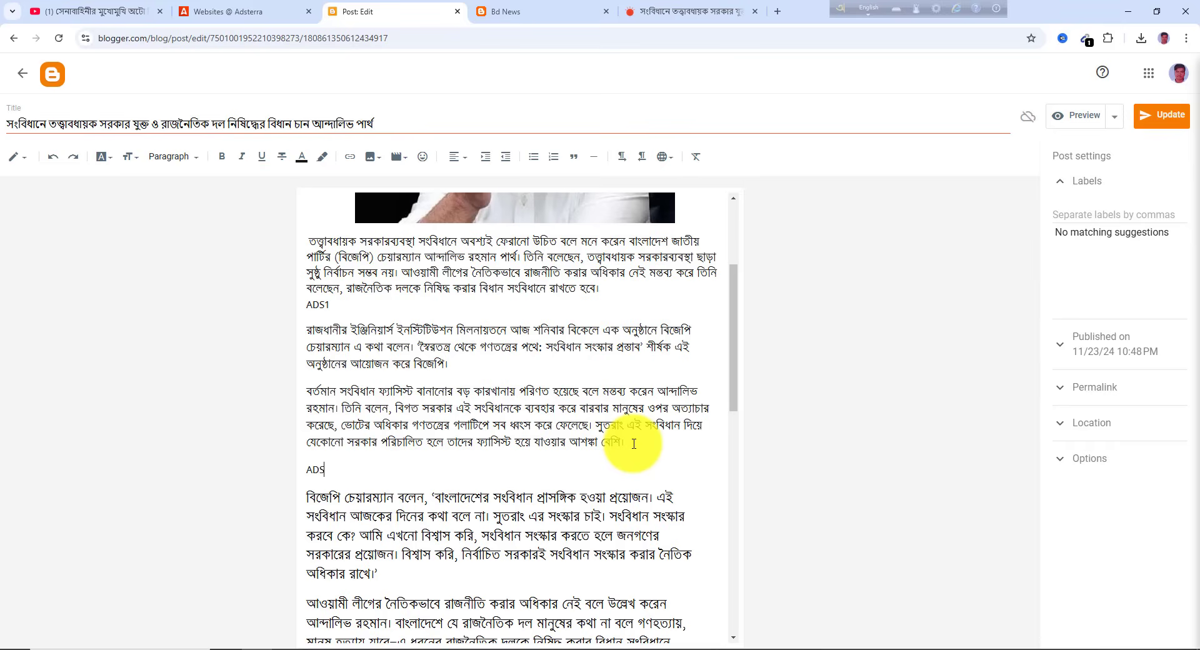
{"action": "scroll", "coordinate": [633, 444], "scroll_direction": "down", "scroll_amount": 7}
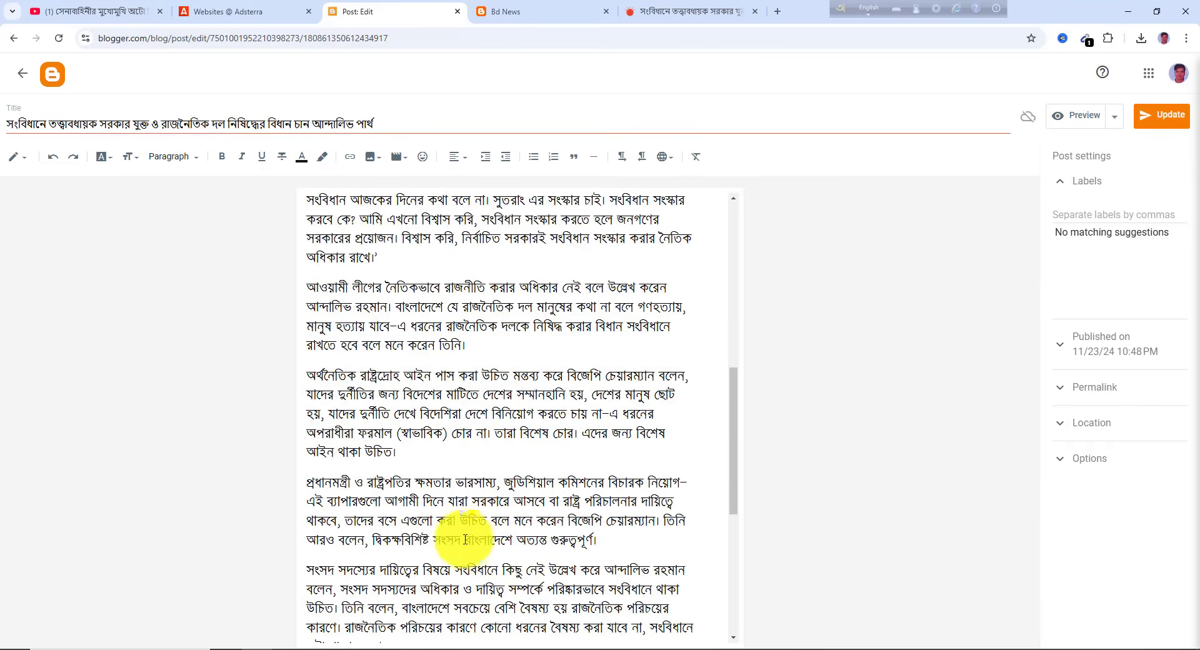
{"action": "left_click", "coordinate": [407, 527]}
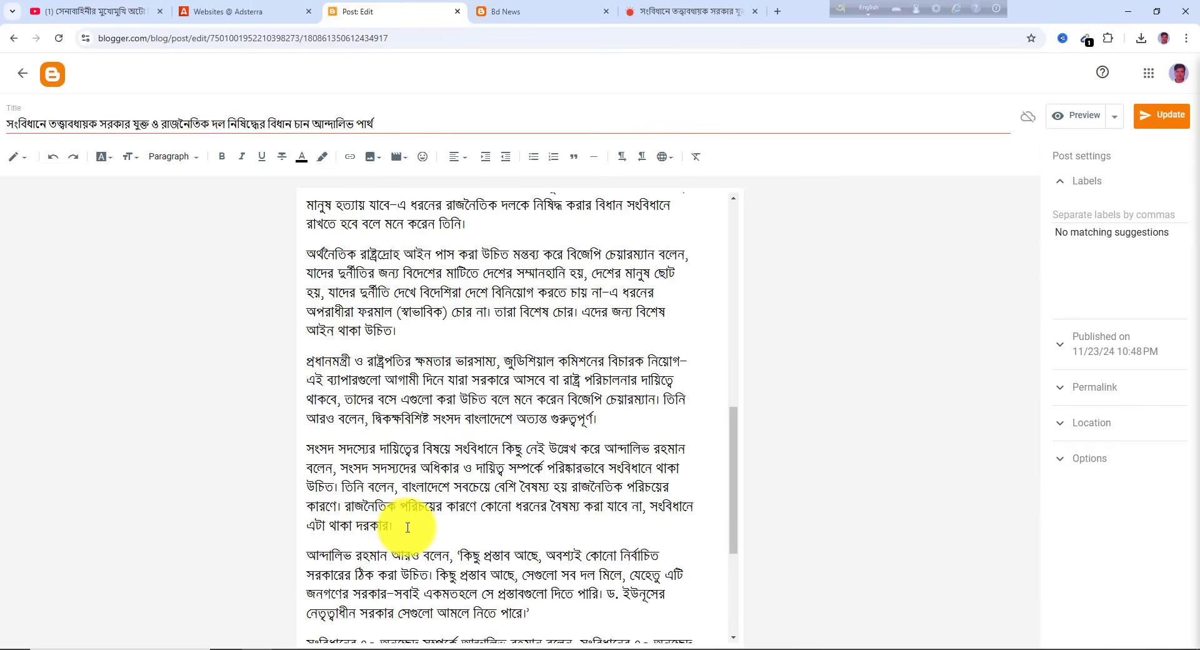
{"action": "key", "text": "Return"}
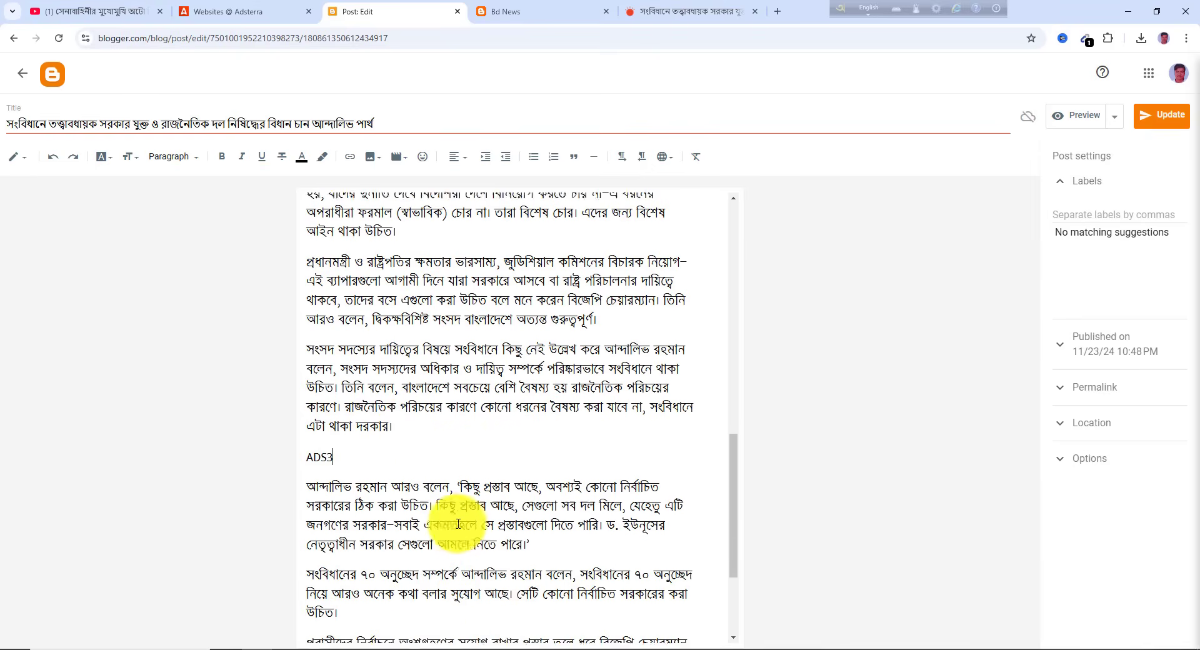
Add an ADS4 placeholder line directly above the last paragraph of the post
{"action": "scroll", "coordinate": [455, 510], "scroll_direction": "down", "scroll_amount": 4}
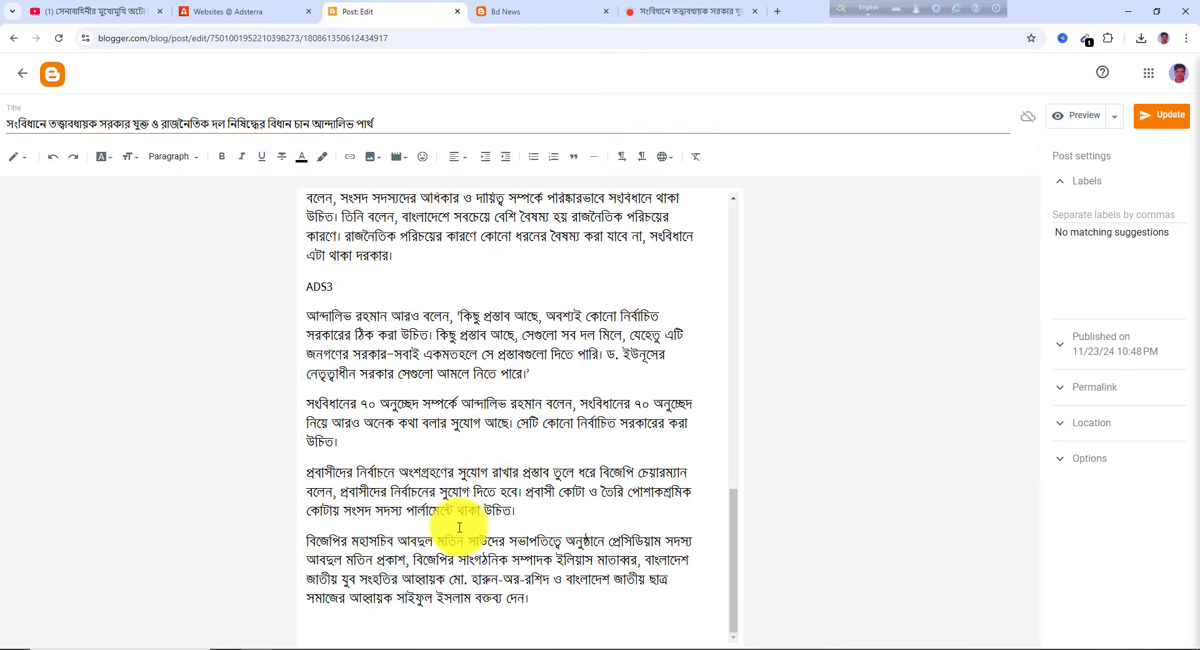
{"action": "left_click", "coordinate": [547, 516]}
{"action": "key", "text": "Return"}
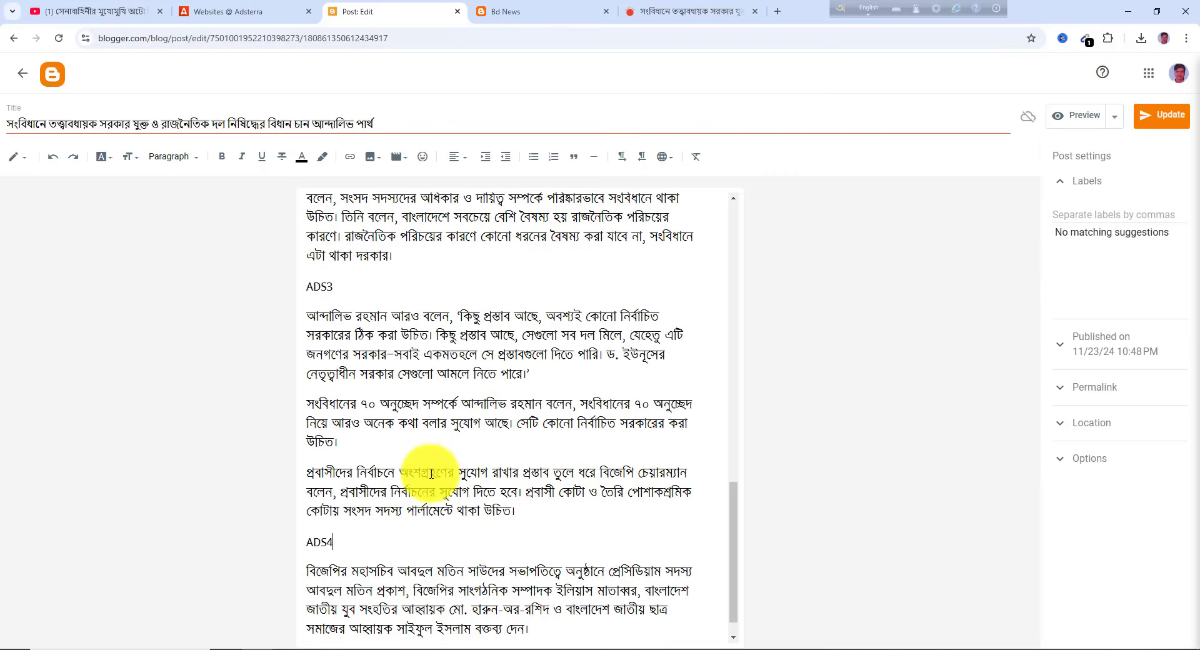
Switch the post to HTML view, find the ADS1 placeholder and replace it with the copied Banner 728x90 code
{"action": "scroll", "coordinate": [371, 421], "scroll_direction": "up", "scroll_amount": 10}
{"action": "scroll", "coordinate": [370, 420], "scroll_direction": "up", "scroll_amount": 3}
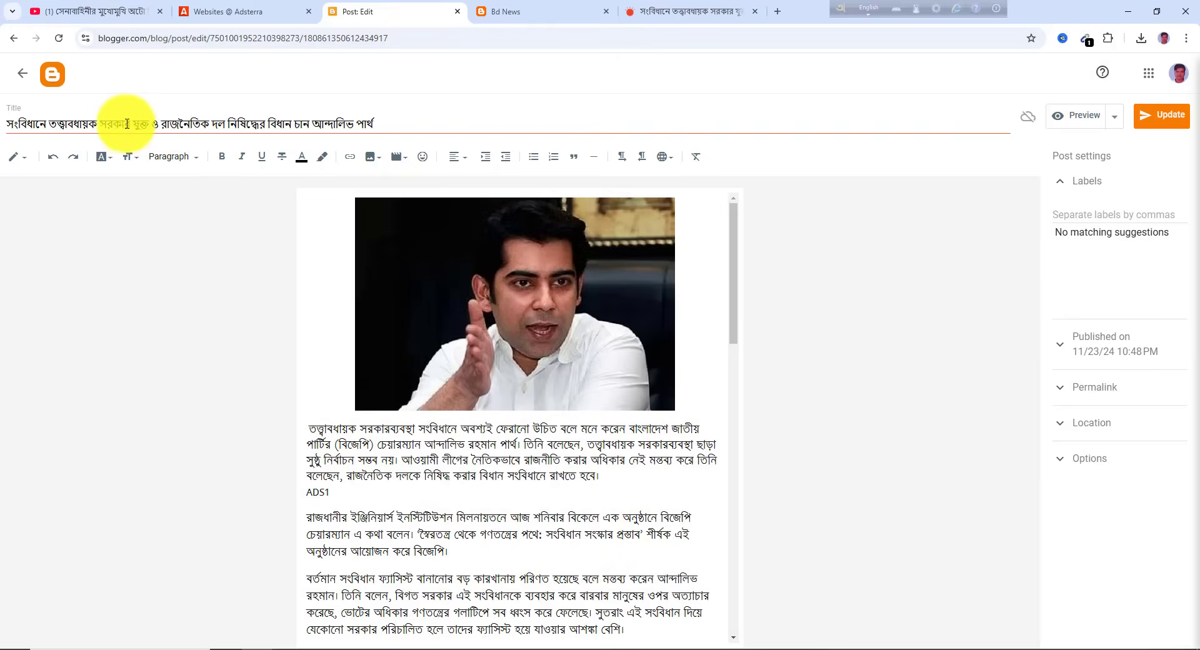
{"action": "left_click", "coordinate": [26, 164]}
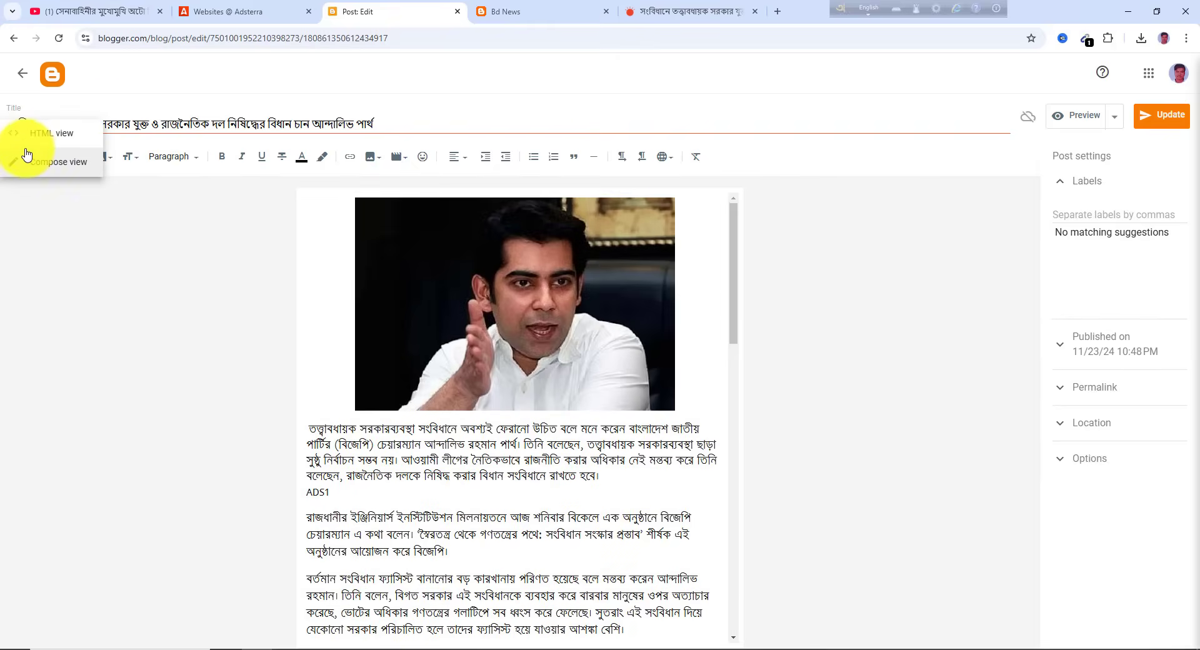
{"action": "left_click", "coordinate": [56, 140]}
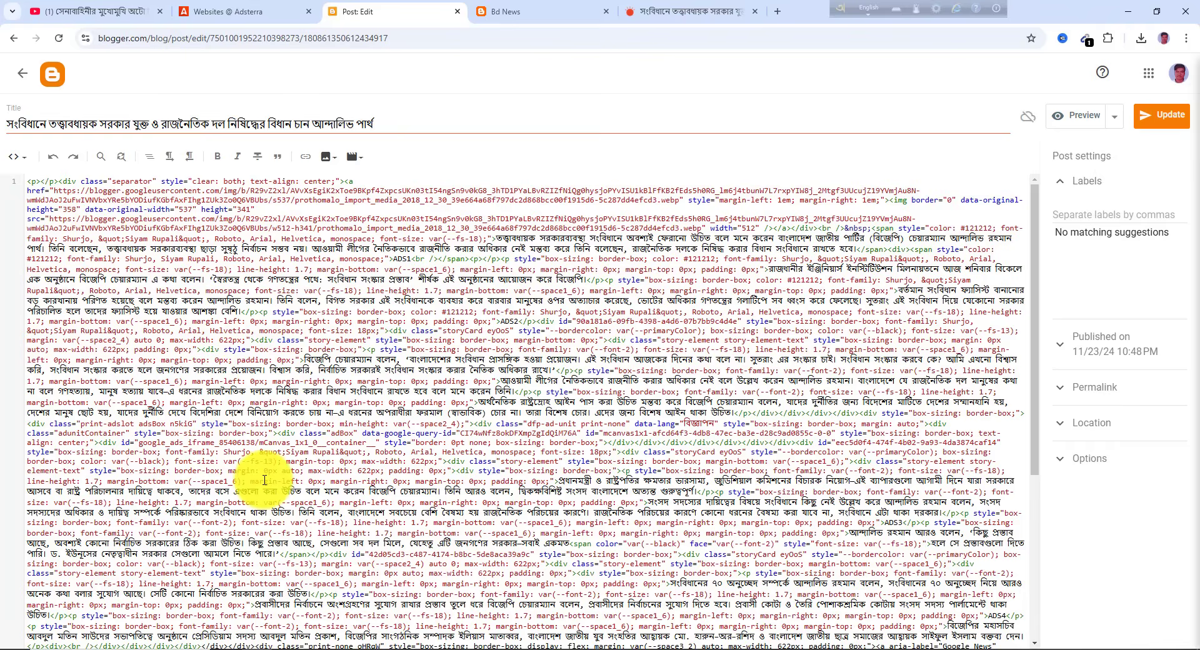
{"action": "left_click", "coordinate": [100, 160]}
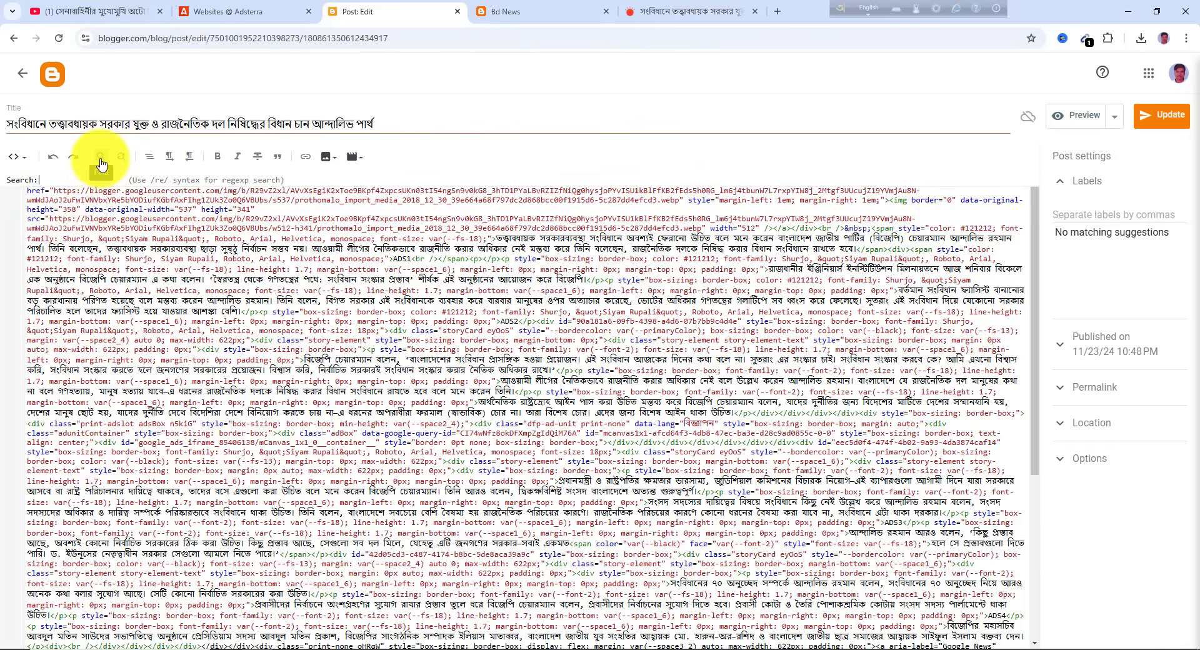
{"action": "type", "text": "ADS1"}
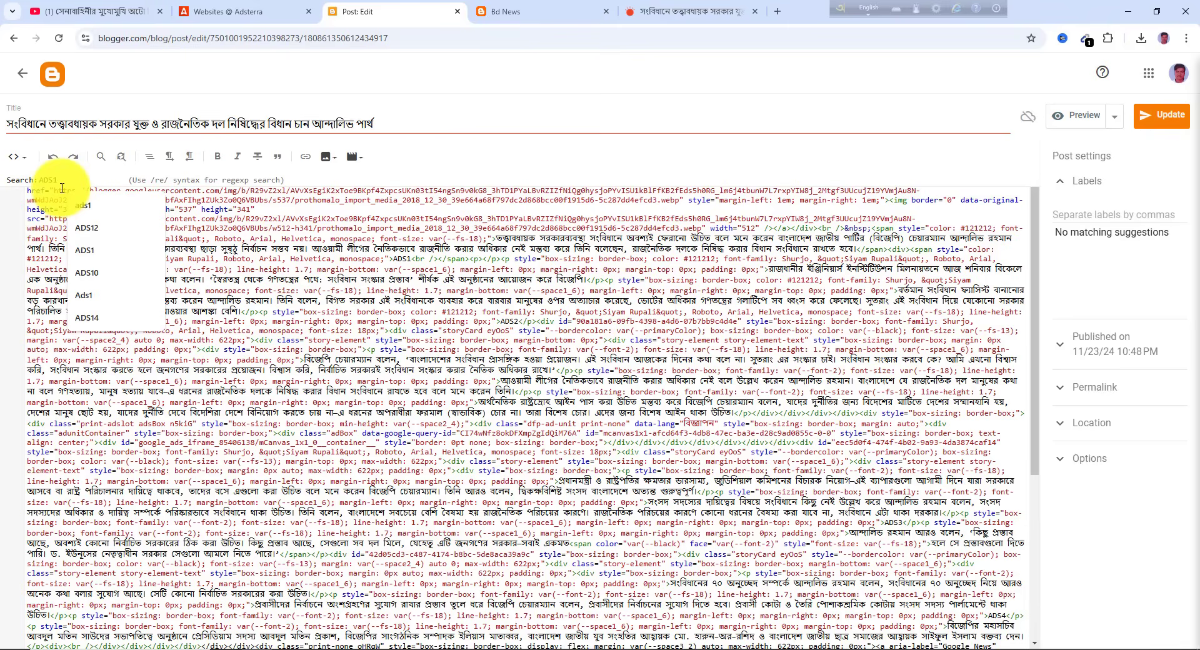
{"action": "key", "text": "Return"}
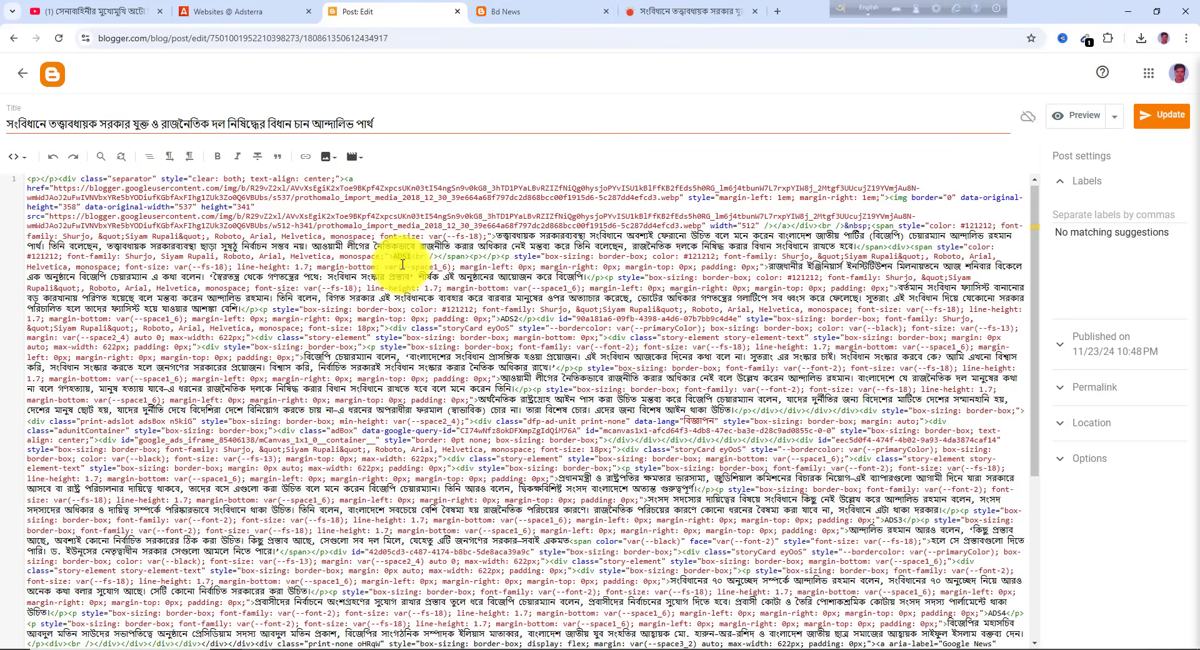
{"action": "key", "text": "ctrl+v"}
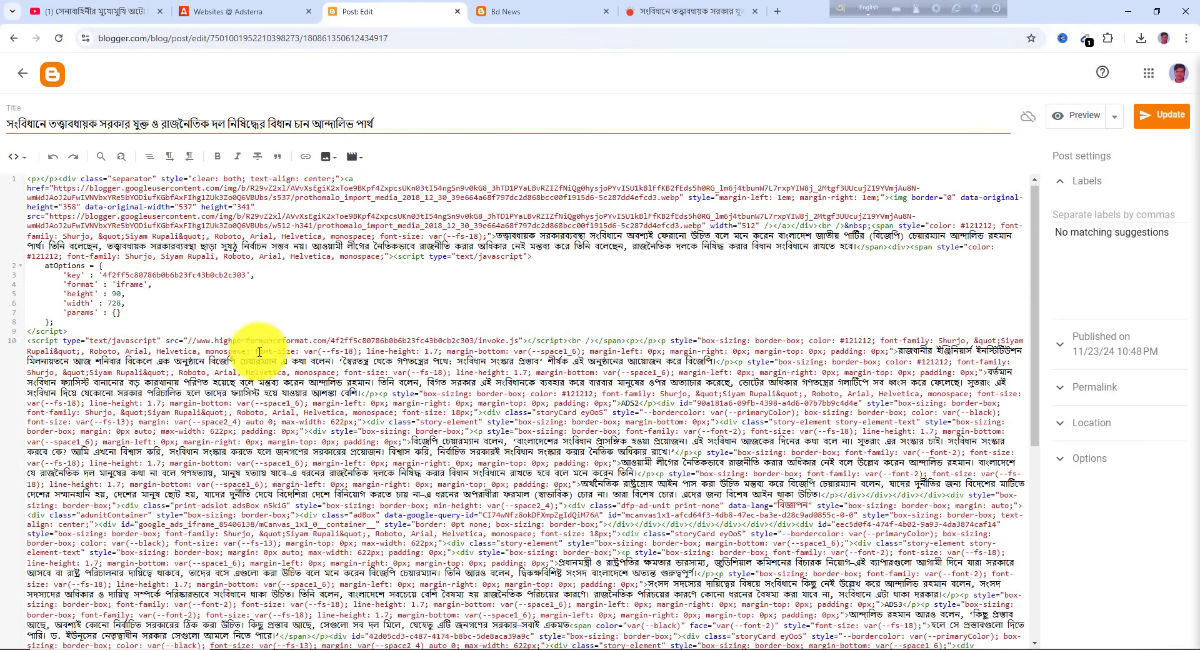
Find the ADS2 placeholder in the HTML and replace it with the same Banner 728x90 code
{"action": "left_click", "coordinate": [101, 161]}
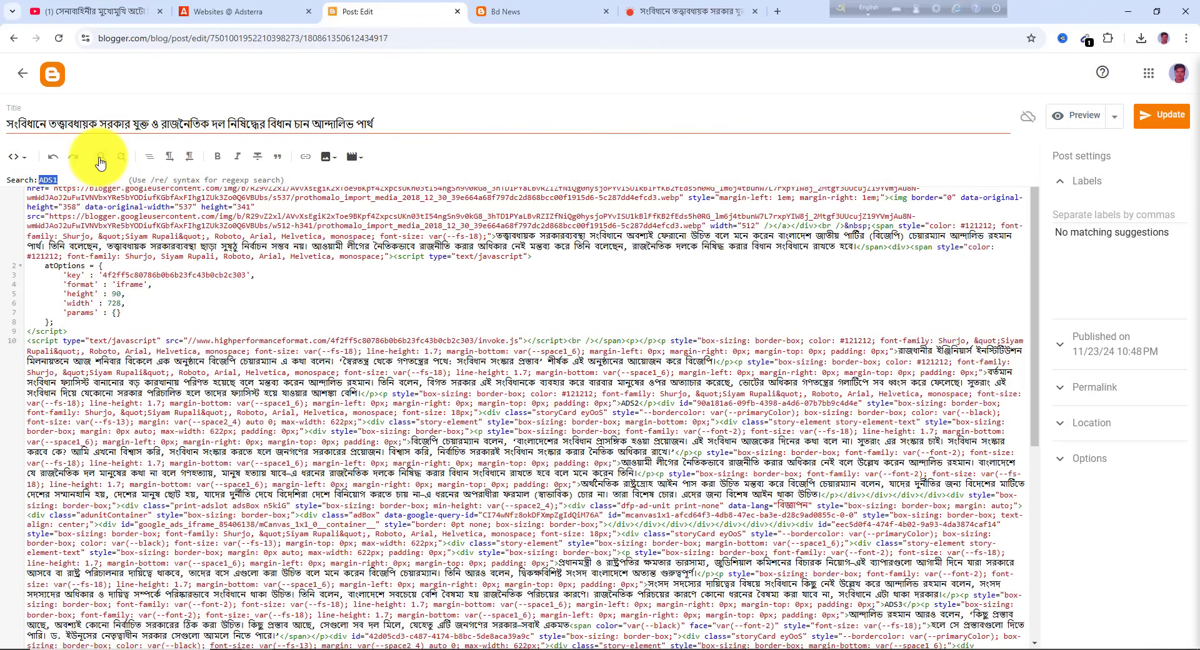
{"action": "left_click", "coordinate": [71, 177]}
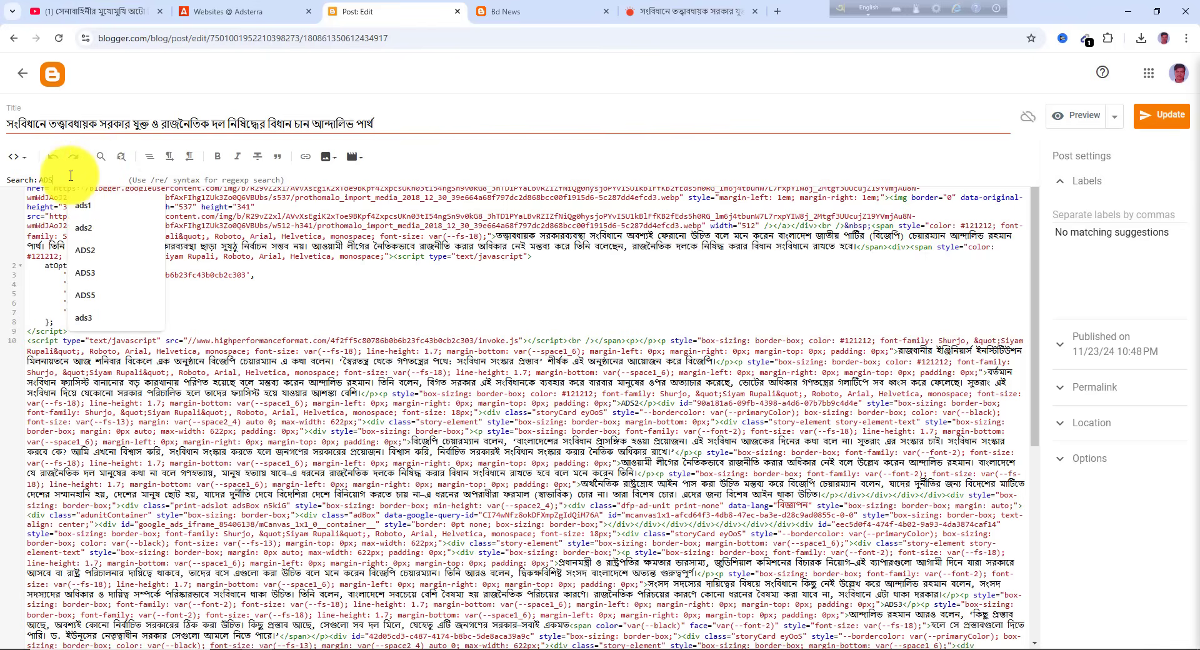
{"action": "type", "text": "2"}
{"action": "key", "text": "Return"}
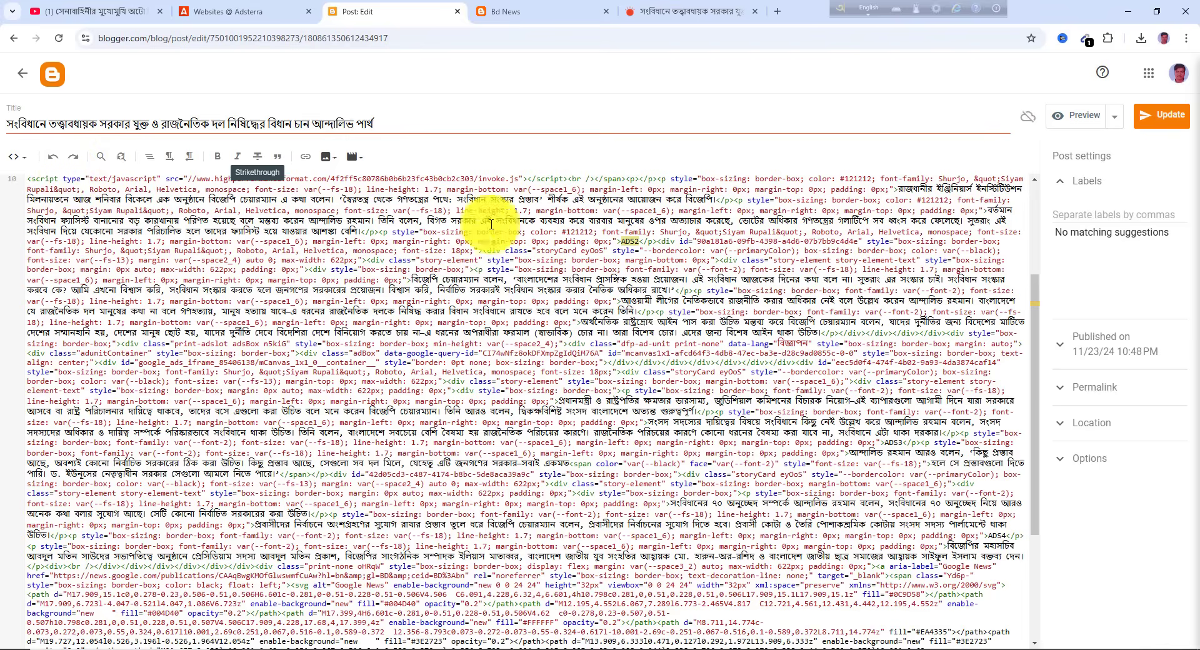
{"action": "key", "text": "ctrl+v"}
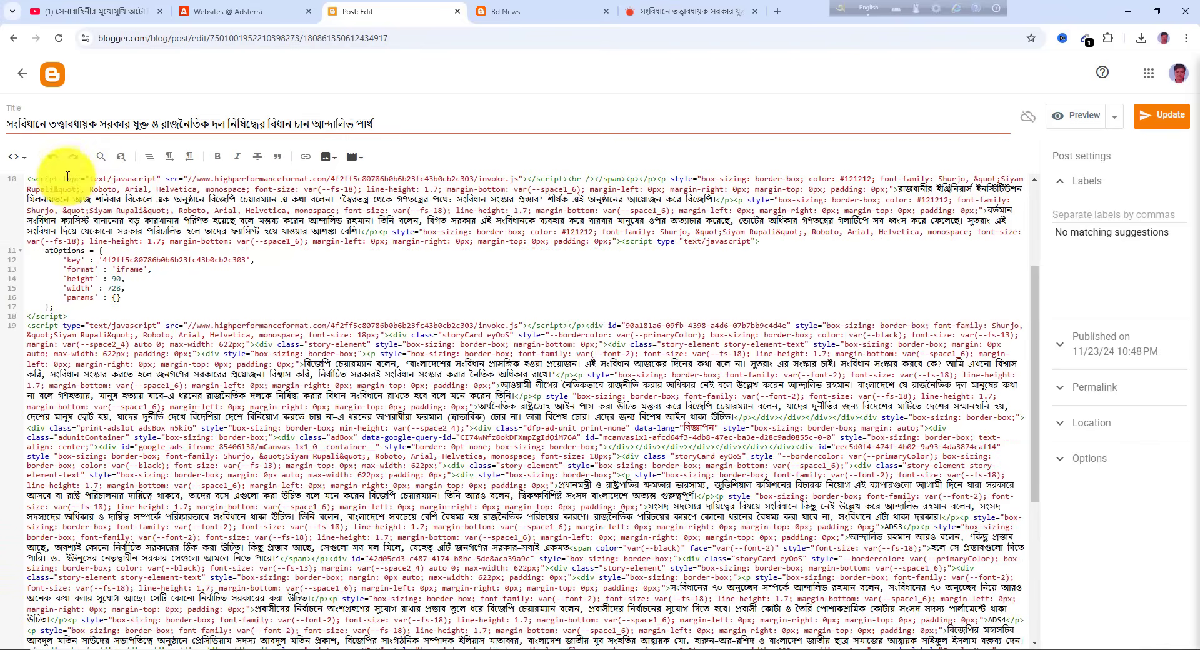
Search the post's HTML for the ADS3 placeholder
{"action": "left_click", "coordinate": [101, 164]}
{"action": "type", "text": "ADS"}
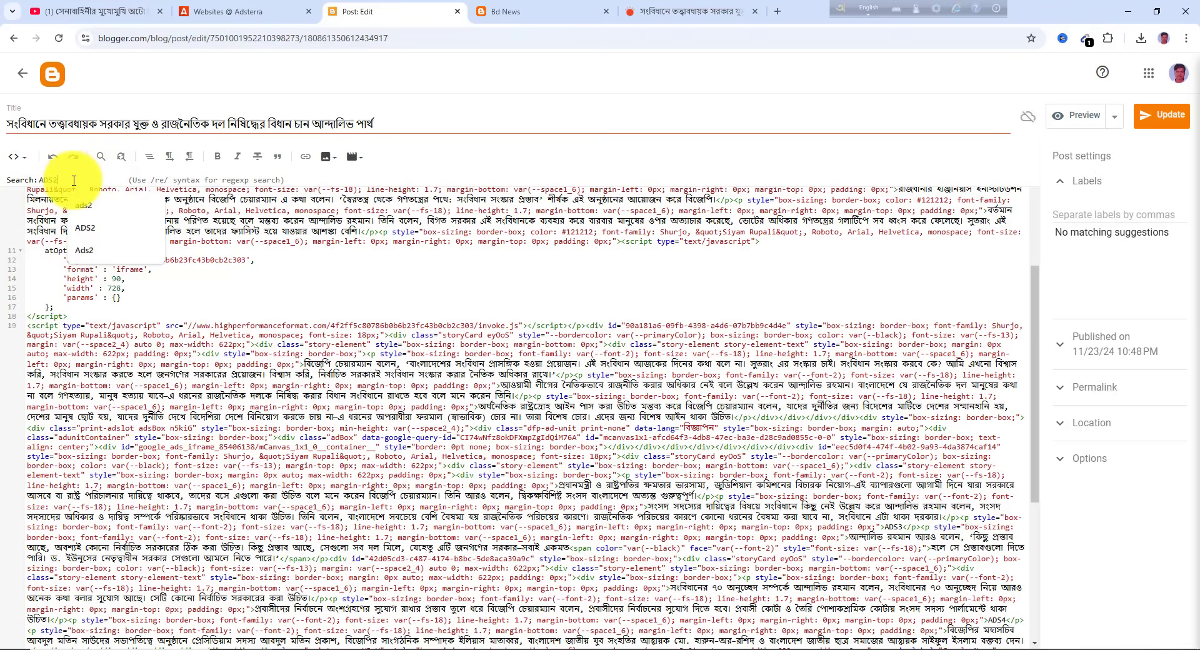
{"action": "type", "text": "3"}
{"action": "key", "text": "Return"}
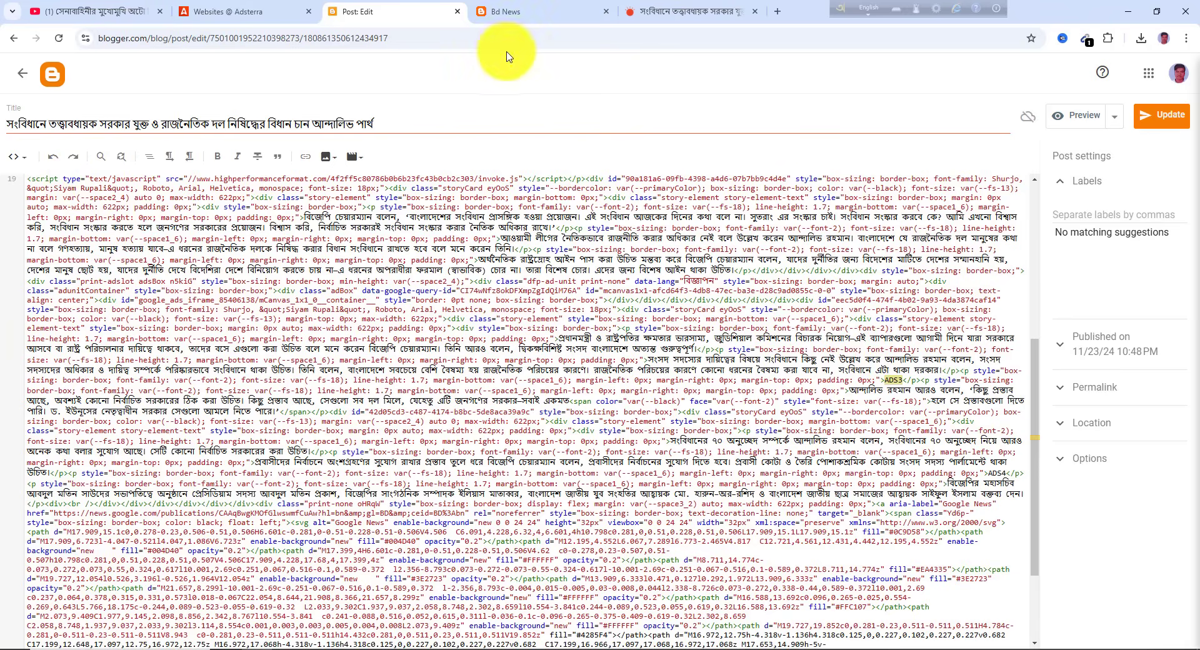
Copy the Native Banner ad code for prothomtazakhobor.blogspot.com from Adsterra and return to the Blogger post editor
{"action": "left_click", "coordinate": [267, 12]}
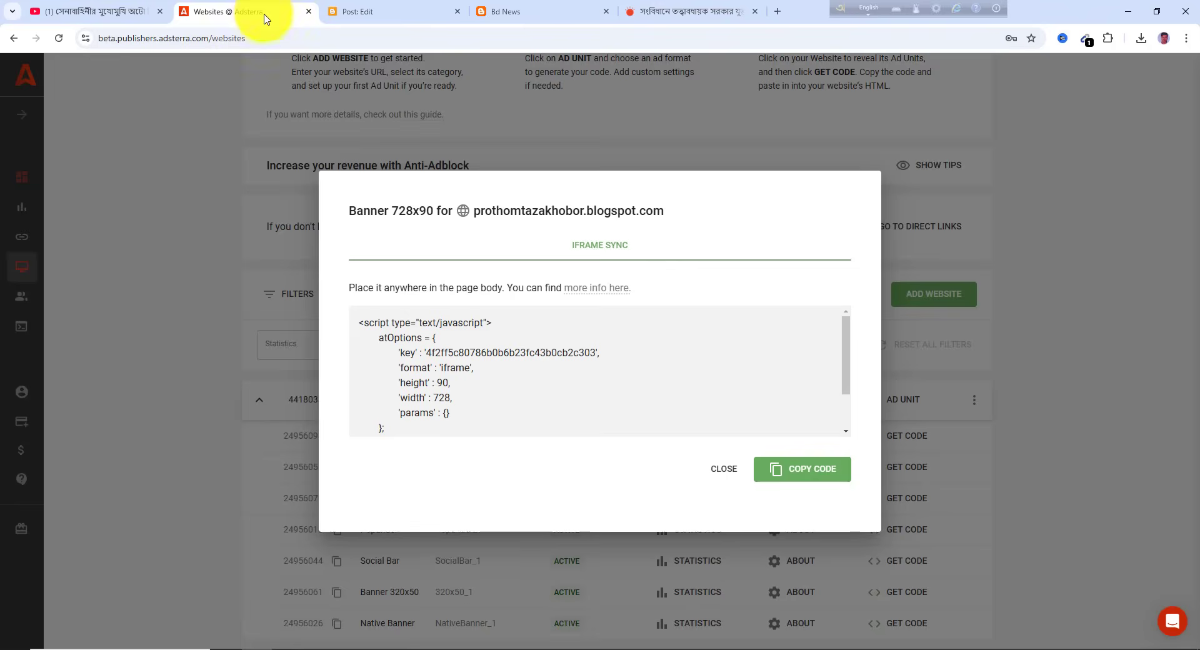
{"action": "left_click", "coordinate": [725, 470]}
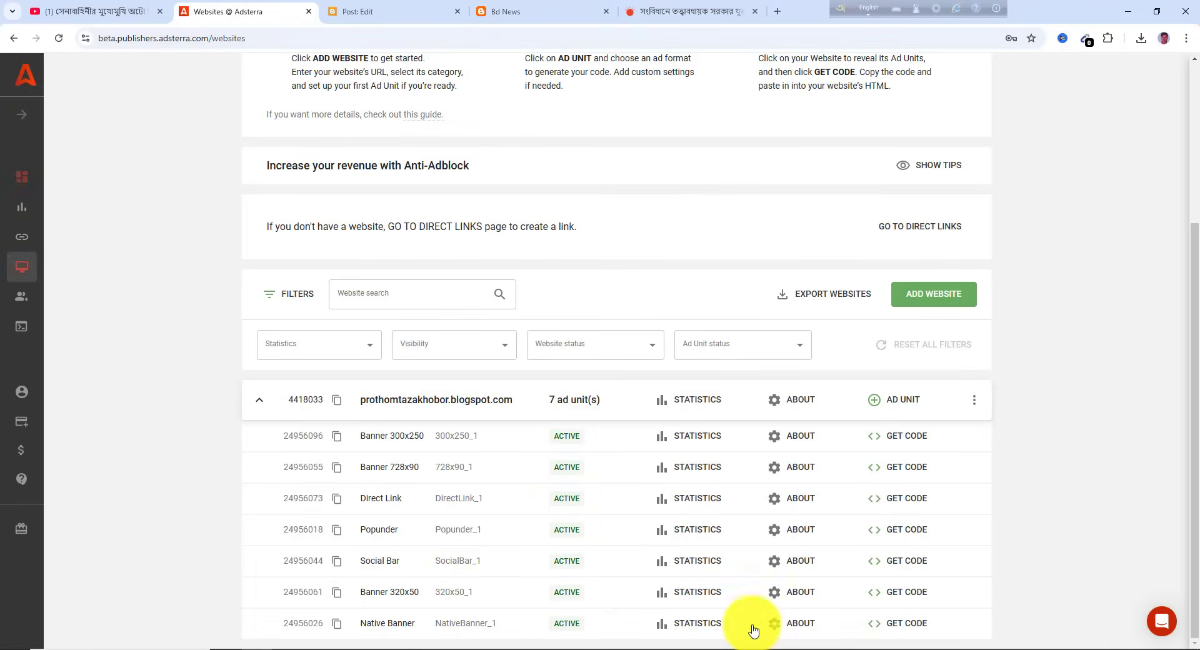
{"action": "left_click", "coordinate": [898, 625]}
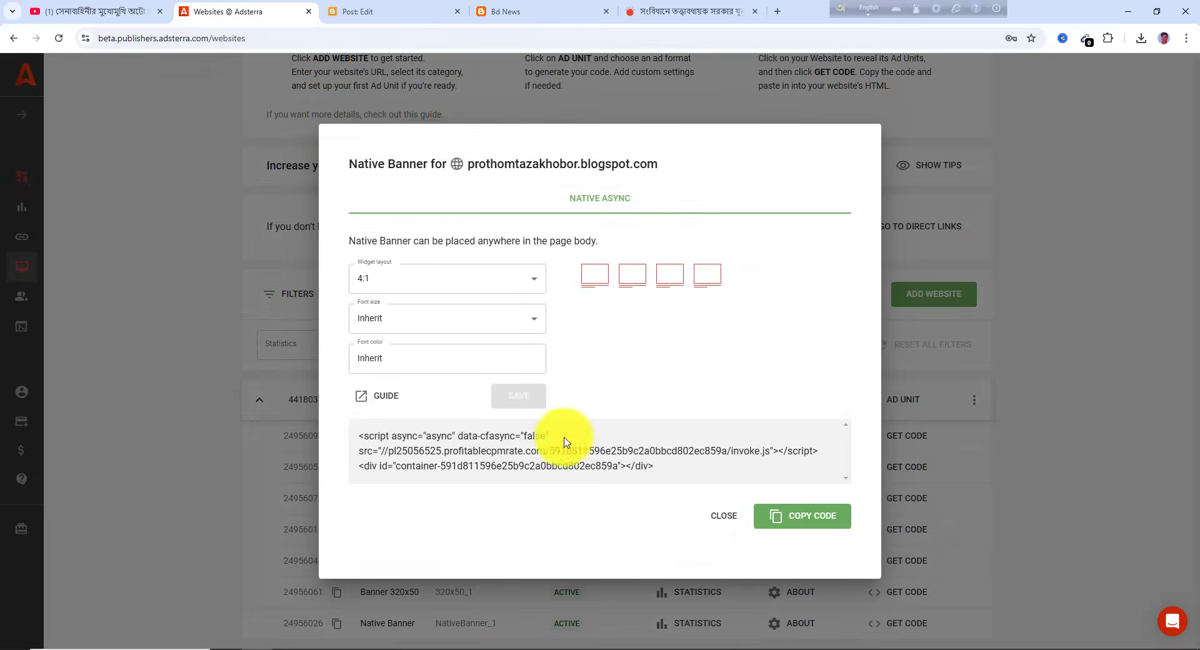
{"action": "left_click", "coordinate": [810, 519]}
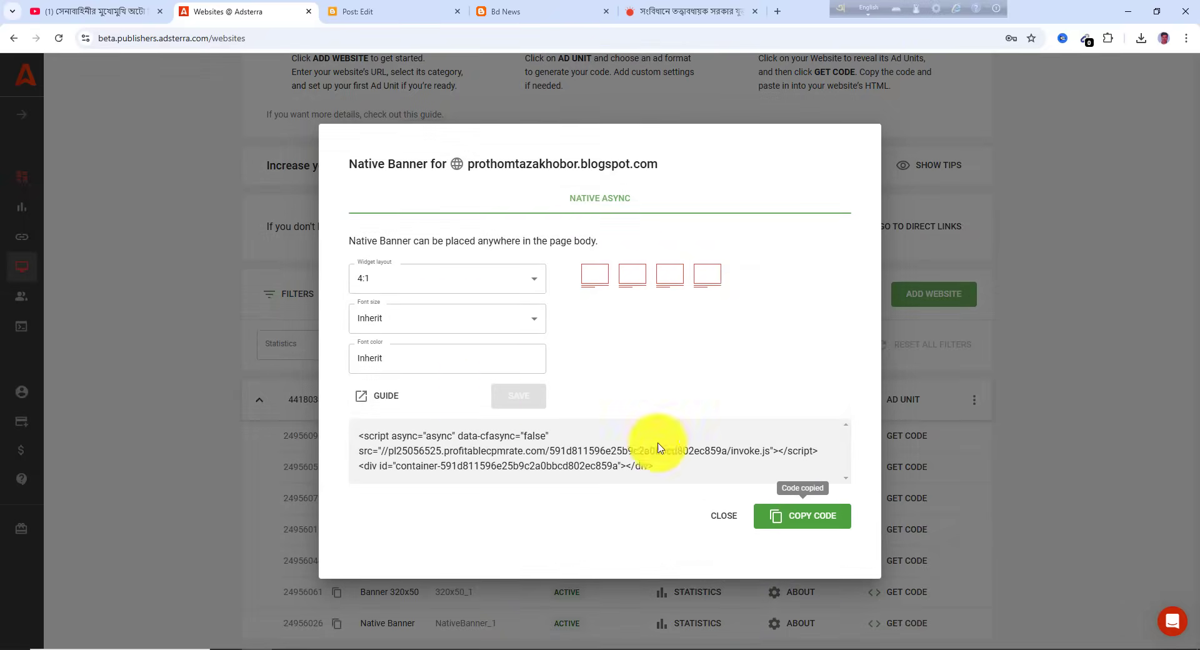
{"action": "left_click", "coordinate": [375, 13]}
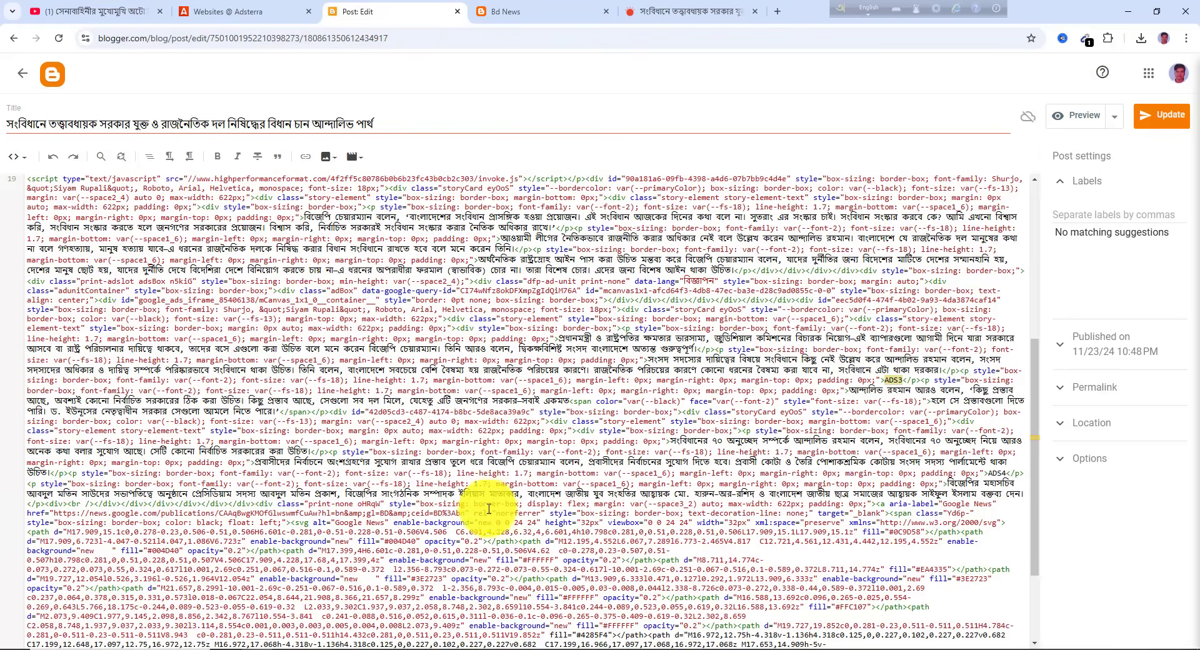
Replace the ADS3 placeholder in the HTML with the copied Native Banner code
{"action": "left_click", "coordinate": [100, 157]}
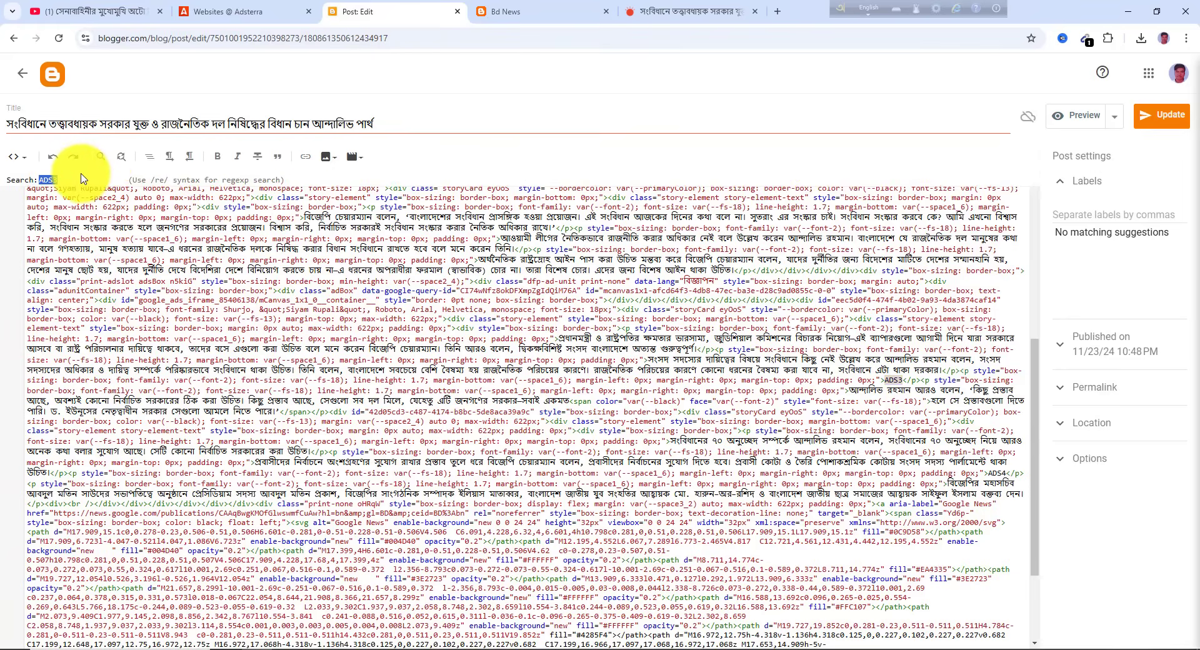
{"action": "key", "text": "Return"}
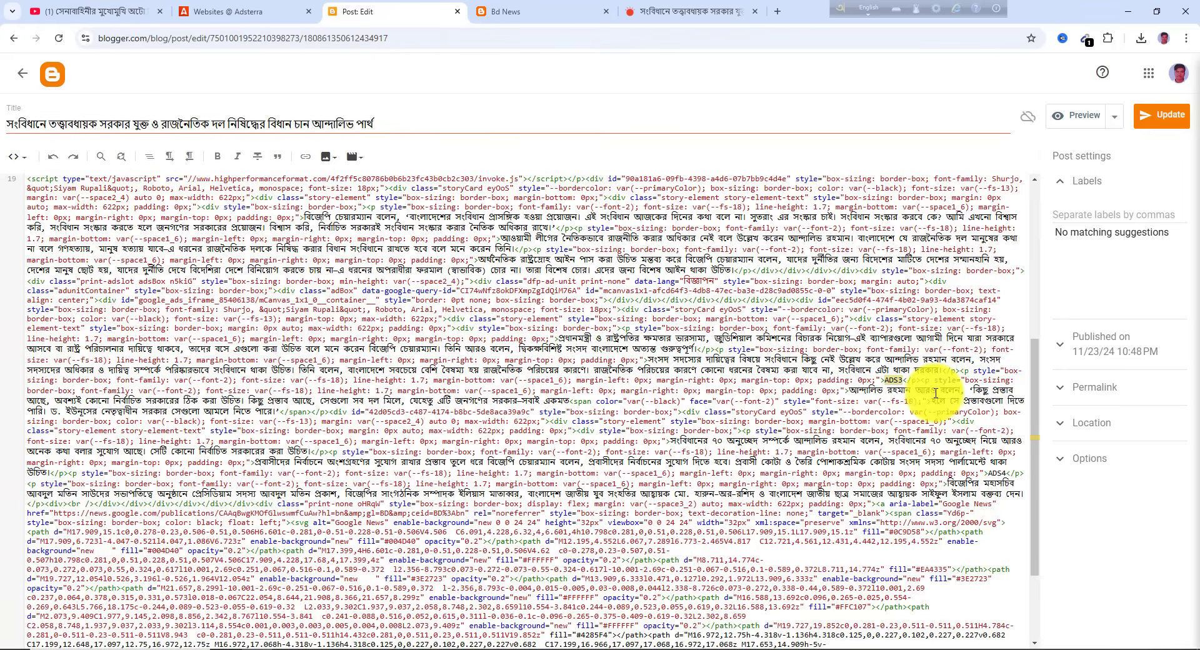
{"action": "key", "text": "ctrl+v"}
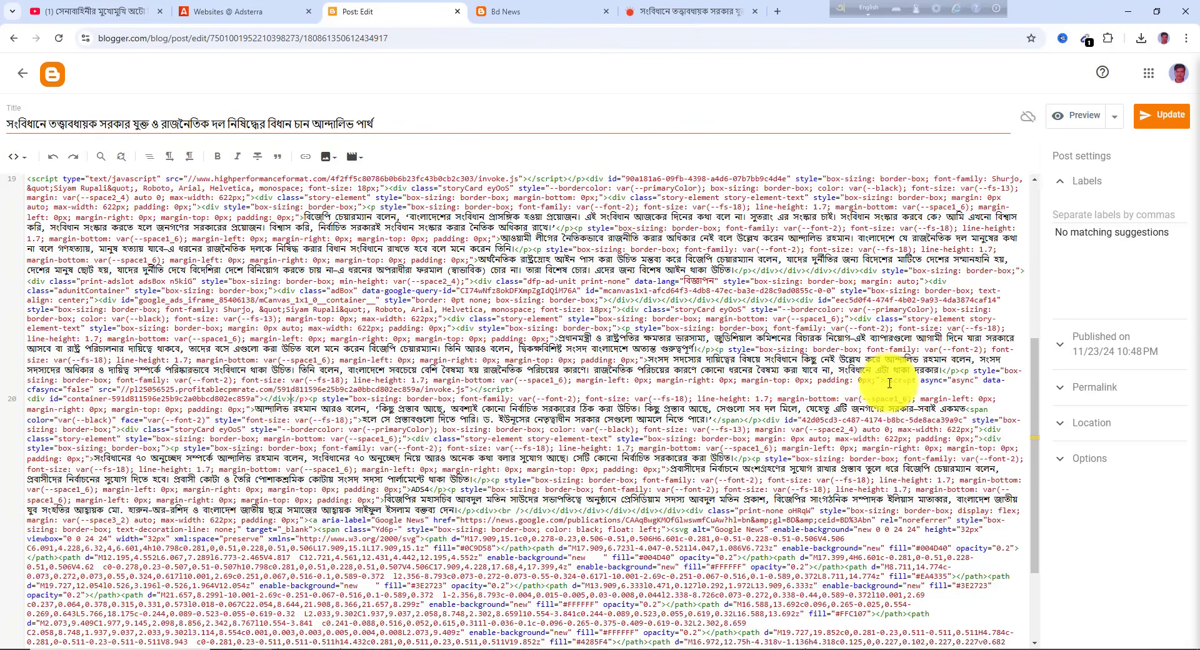
Find the ADS4 placeholder in the HTML and replace it with the Native Banner code as well
{"action": "scroll", "coordinate": [414, 602], "scroll_direction": "down", "scroll_amount": 1}
{"action": "scroll", "coordinate": [415, 602], "scroll_direction": "down", "scroll_amount": 2}
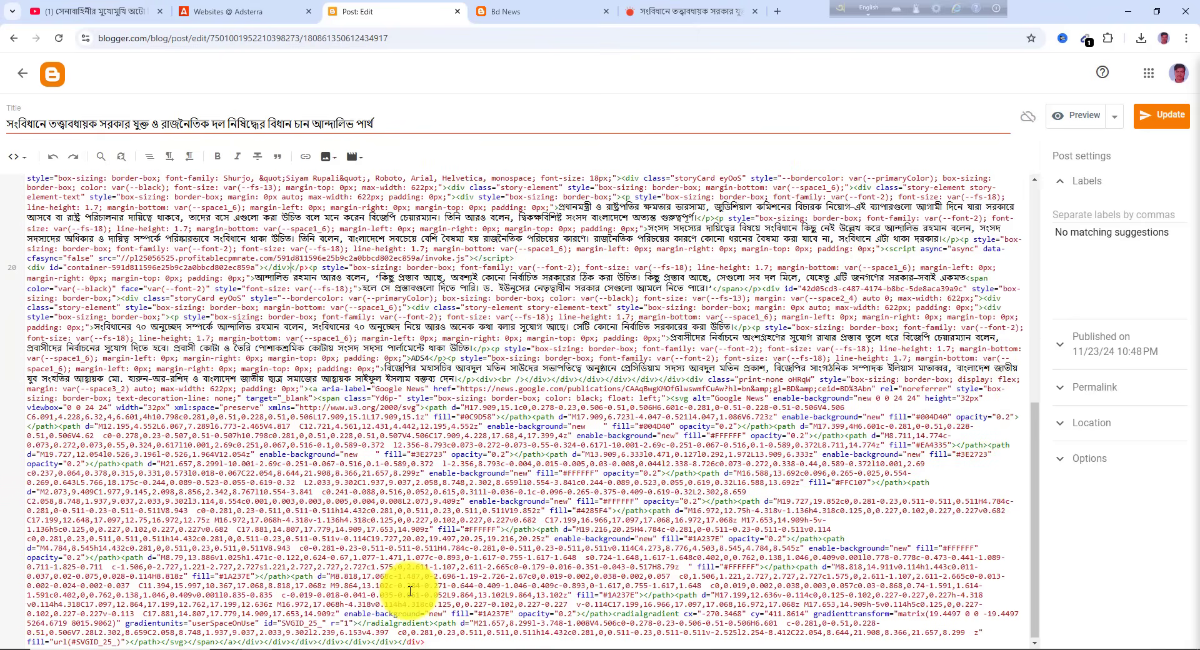
{"action": "left_click", "coordinate": [97, 159]}
{"action": "left_click", "coordinate": [68, 176]}
{"action": "key", "text": "BackSpace"}
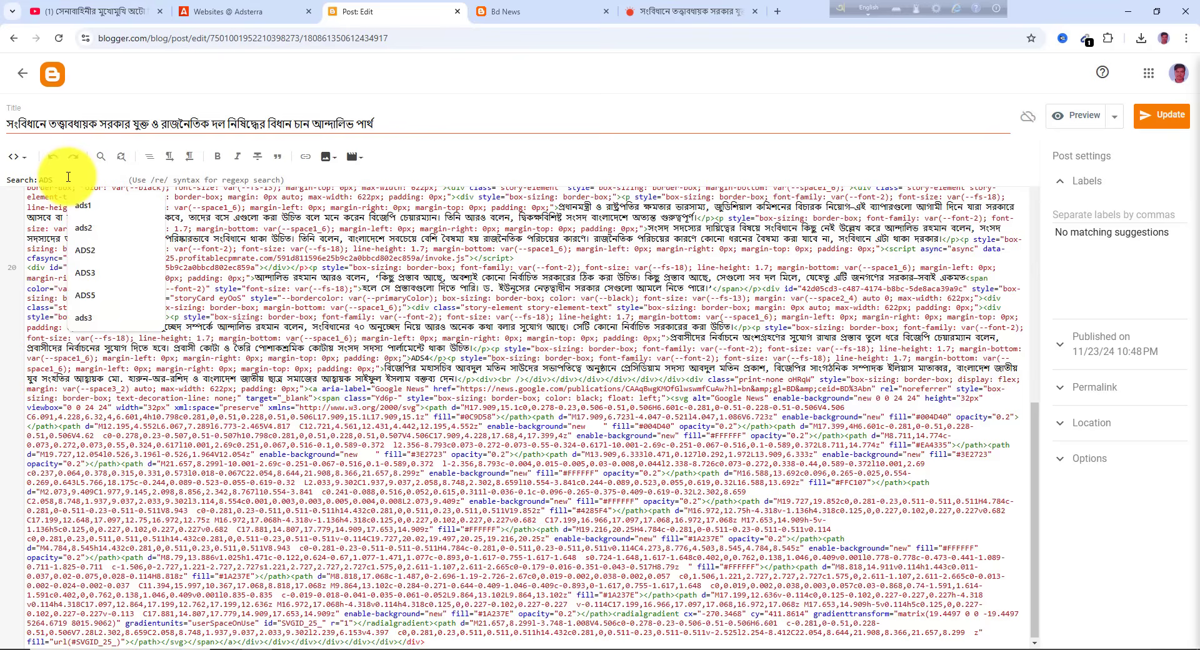
{"action": "key", "text": "Return"}
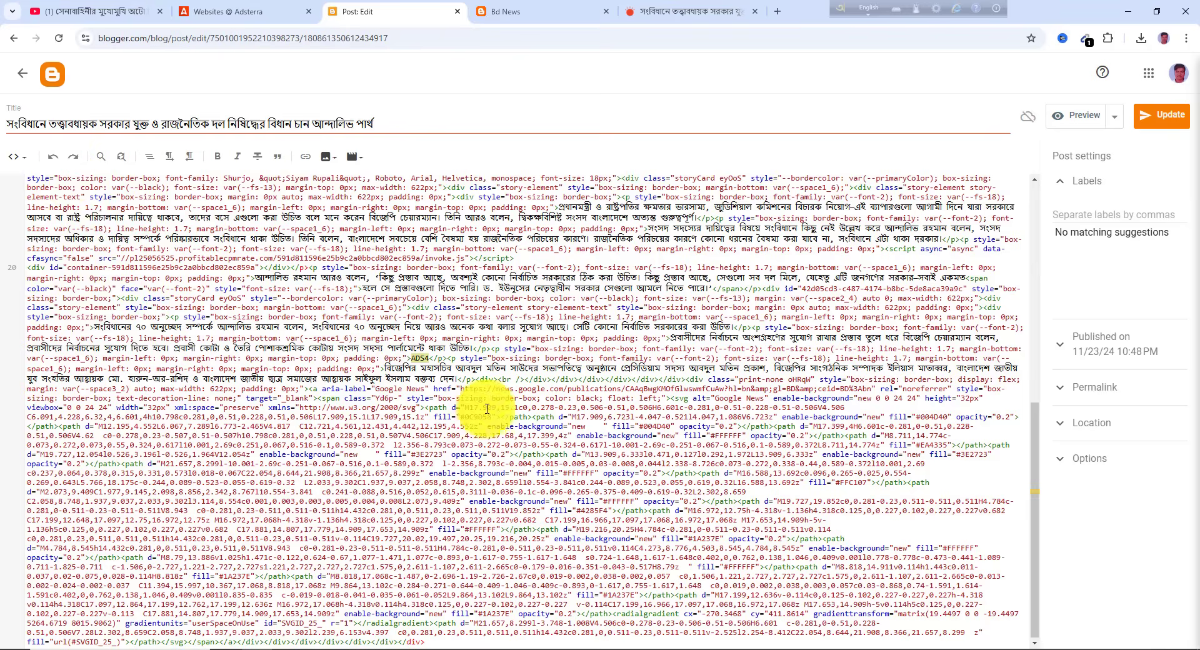
{"action": "key", "text": "ctrl+v"}
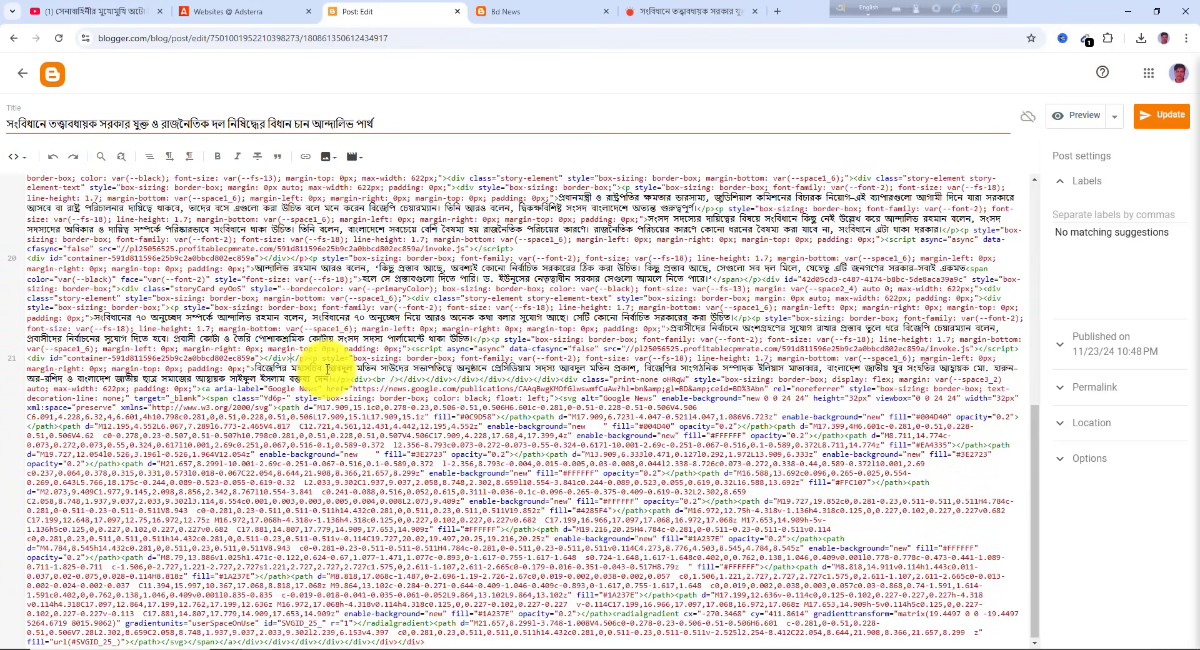
Switch the post editor from HTML view to Compose view, accepting the possible loss of invalid content
{"action": "scroll", "coordinate": [316, 350], "scroll_direction": "up", "scroll_amount": 15}
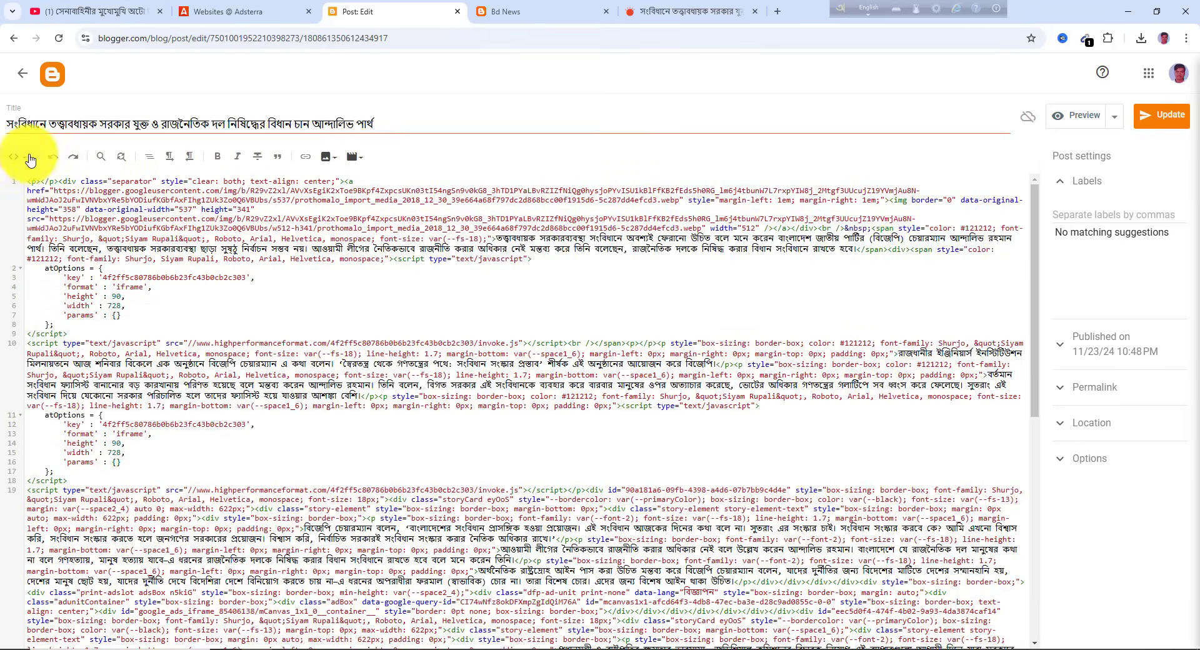
{"action": "left_click", "coordinate": [26, 162]}
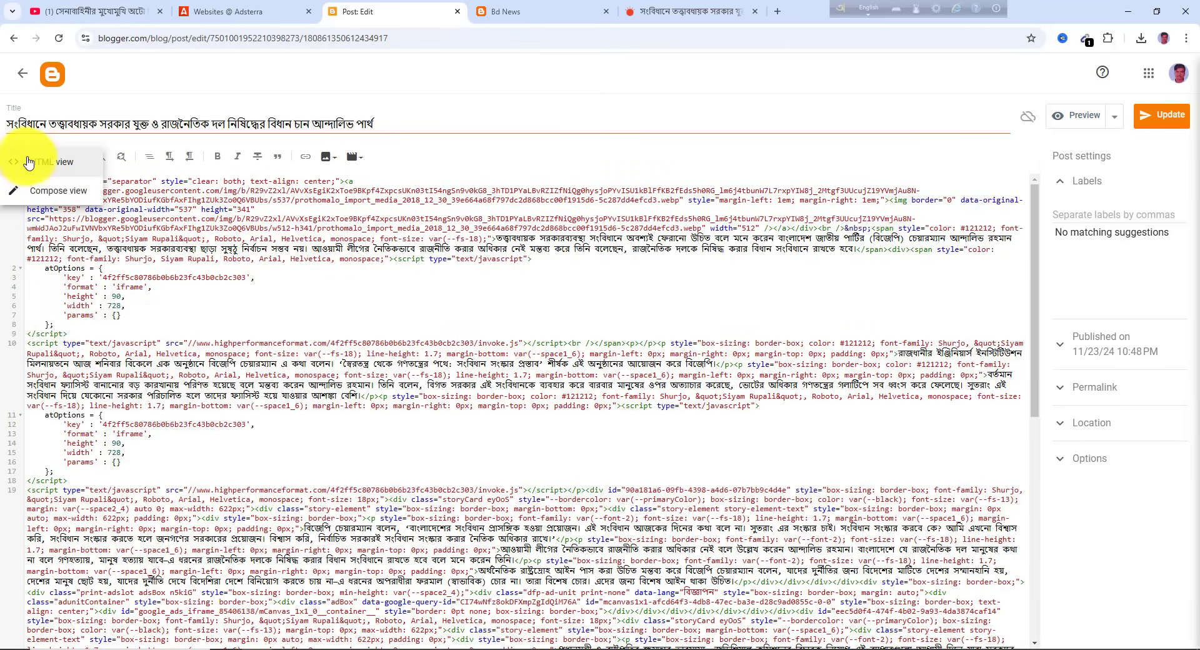
{"action": "left_click", "coordinate": [53, 198]}
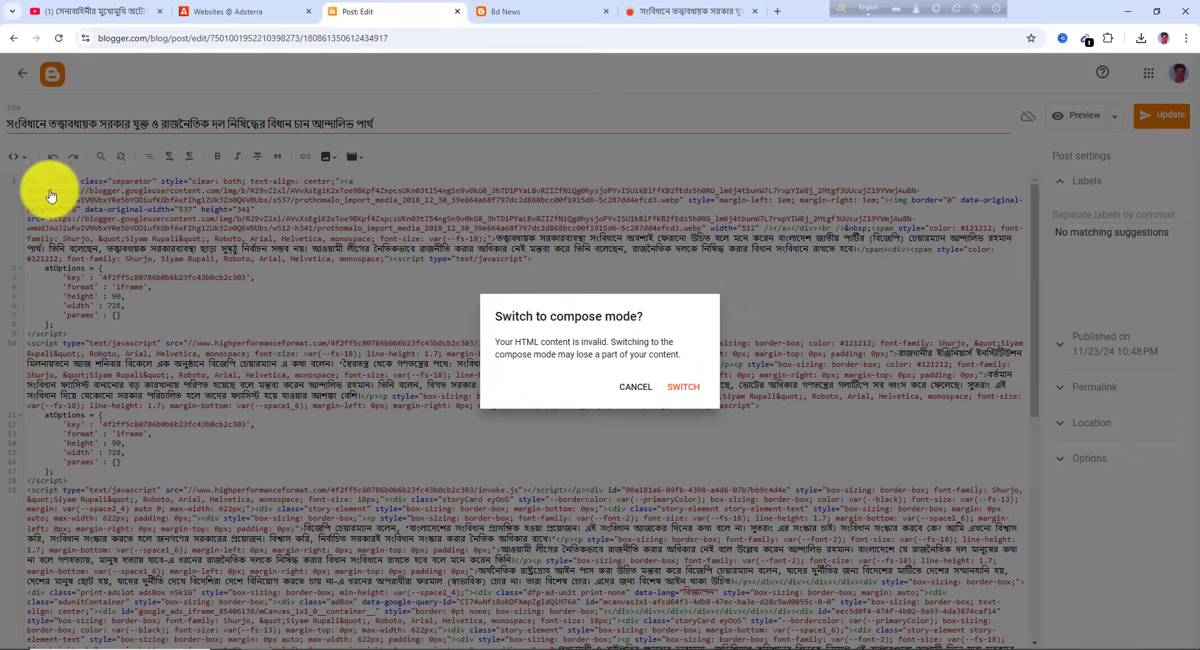
{"action": "left_click", "coordinate": [679, 392]}
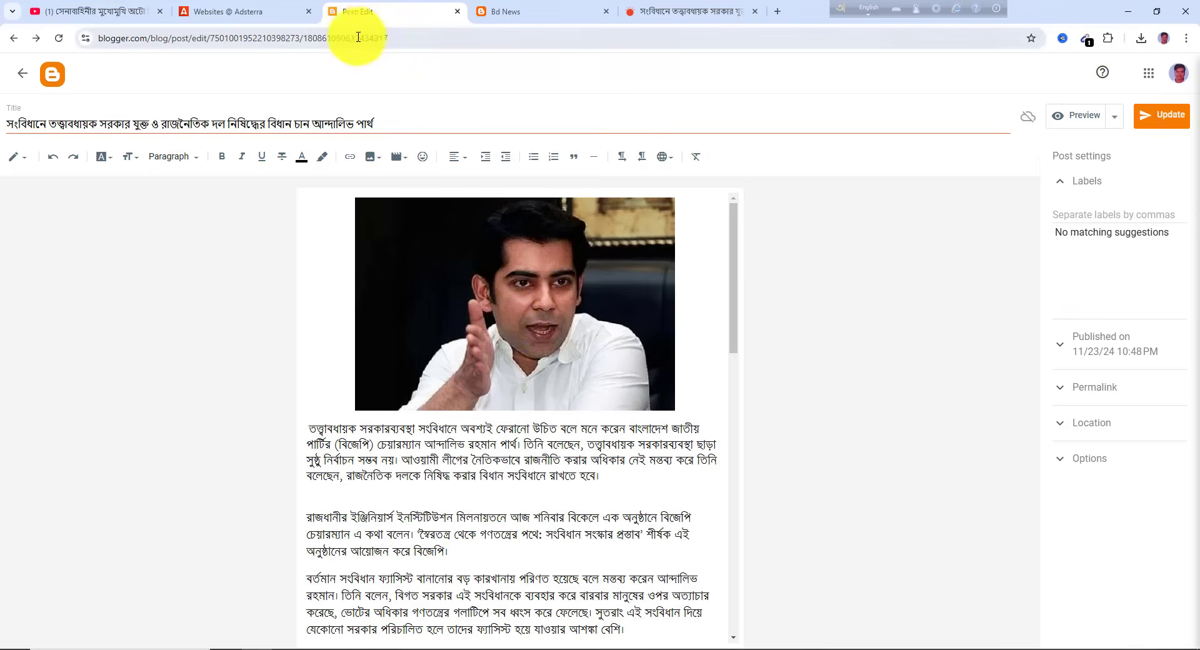
Switch to Adsterra, copy the Direct Link URL for prothomtazakhobor.blogspot.com, and return to the Blogger post editor
{"action": "left_click", "coordinate": [256, 13]}
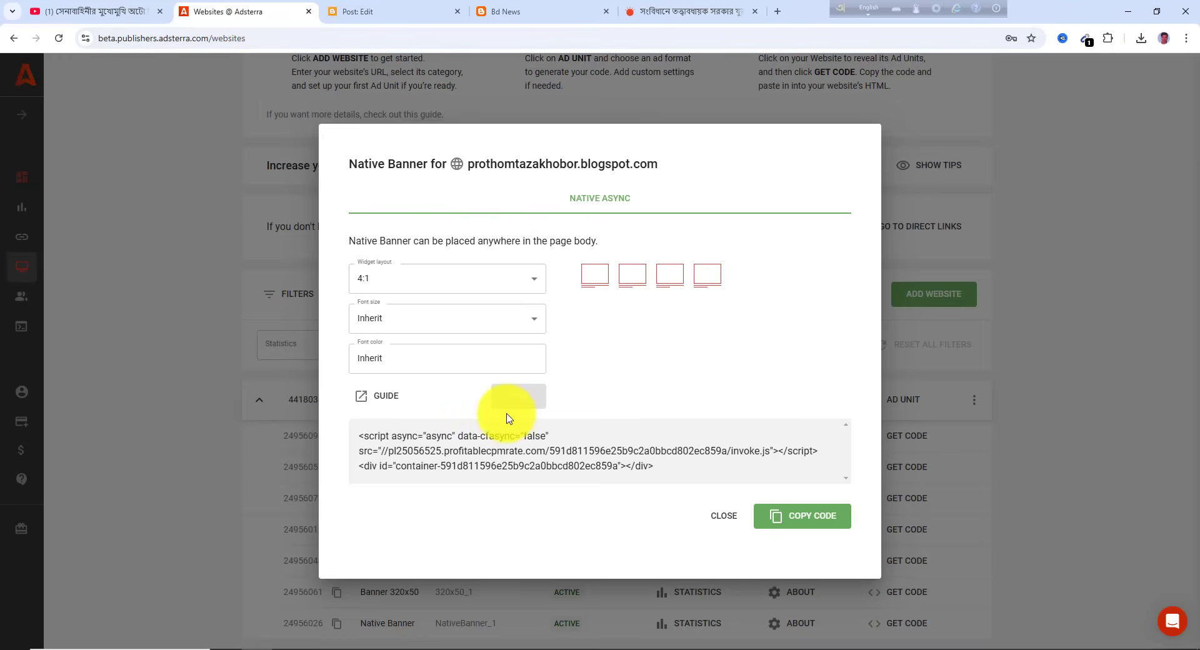
{"action": "left_click", "coordinate": [715, 521]}
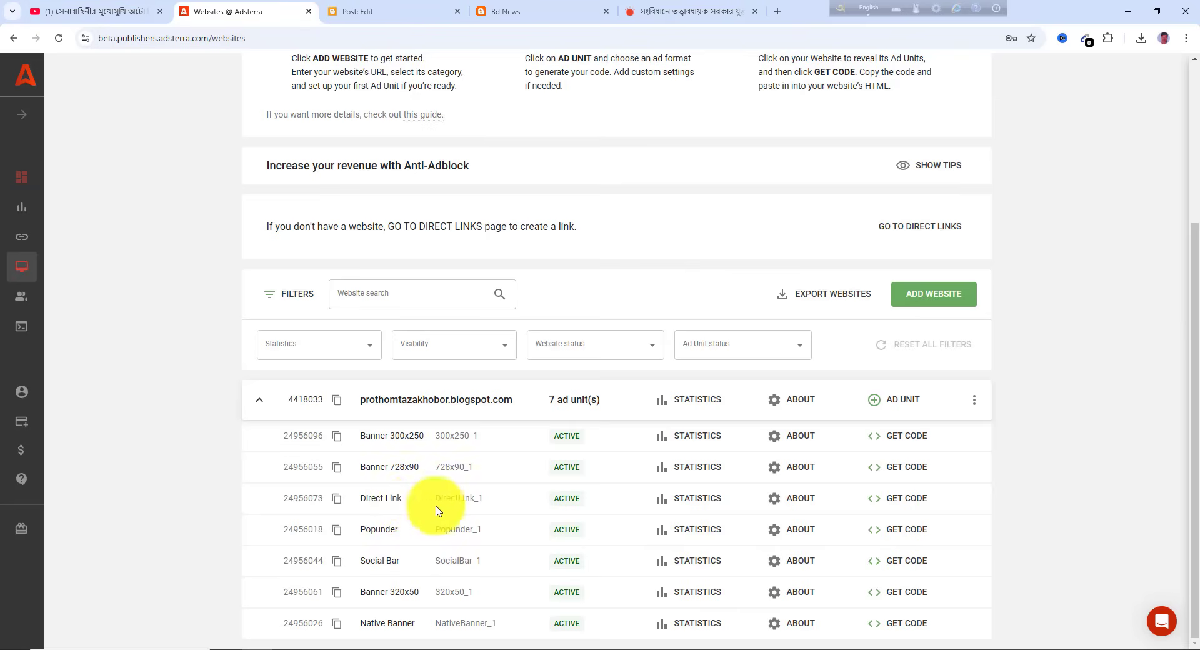
{"action": "left_click", "coordinate": [919, 511]}
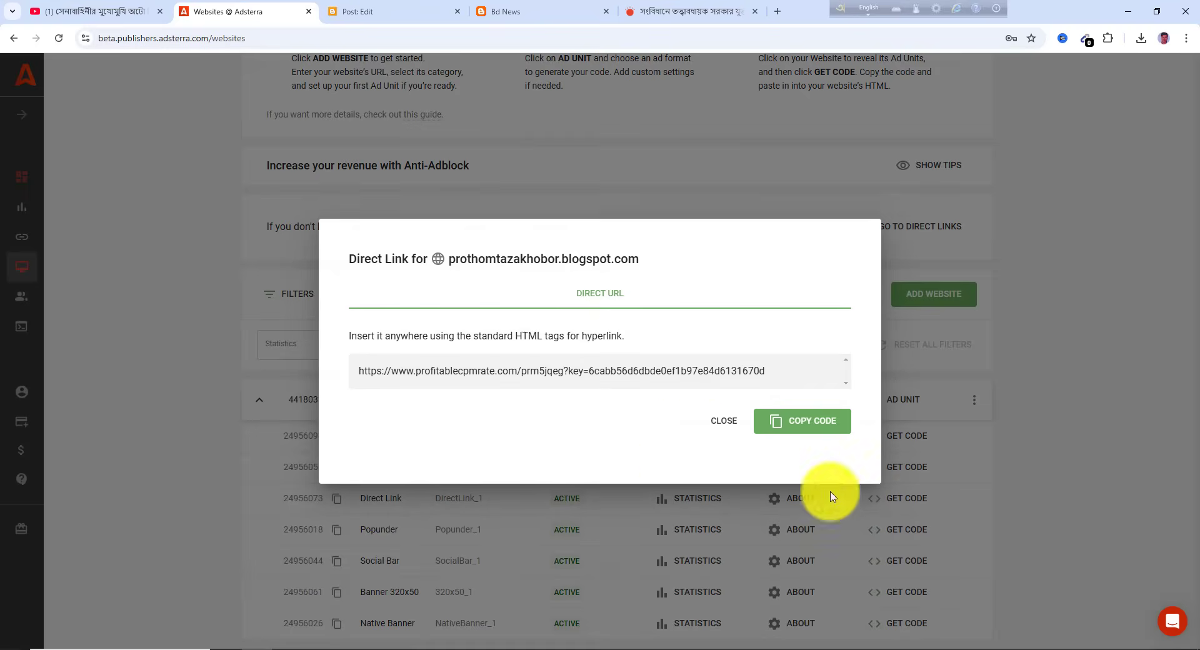
{"action": "left_click", "coordinate": [808, 429]}
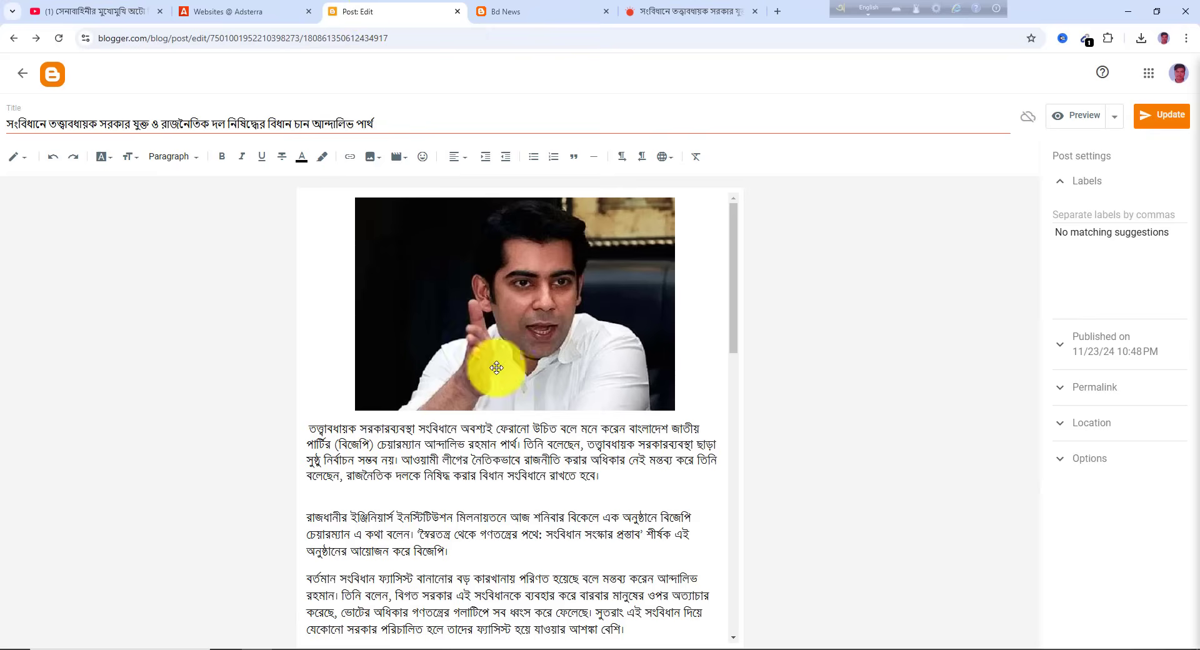
Link the post's image to the copied Direct Link URL, opening in a new window, and update the post before returning to the post list
{"action": "left_click", "coordinate": [495, 345]}
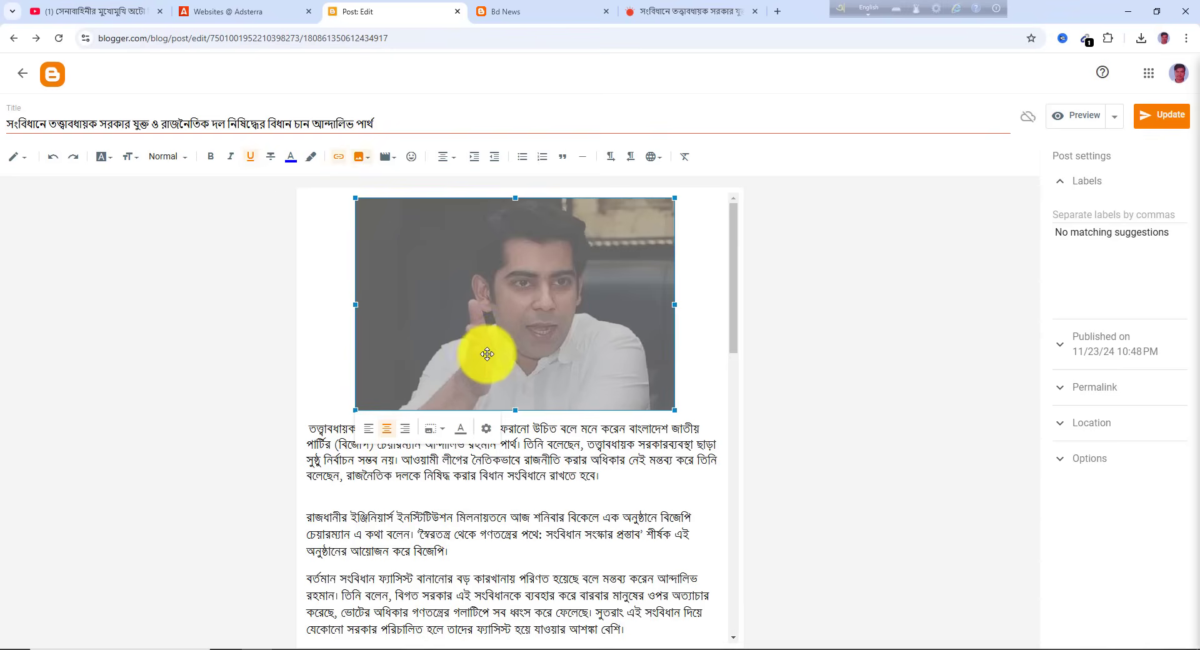
{"action": "left_click", "coordinate": [341, 162]}
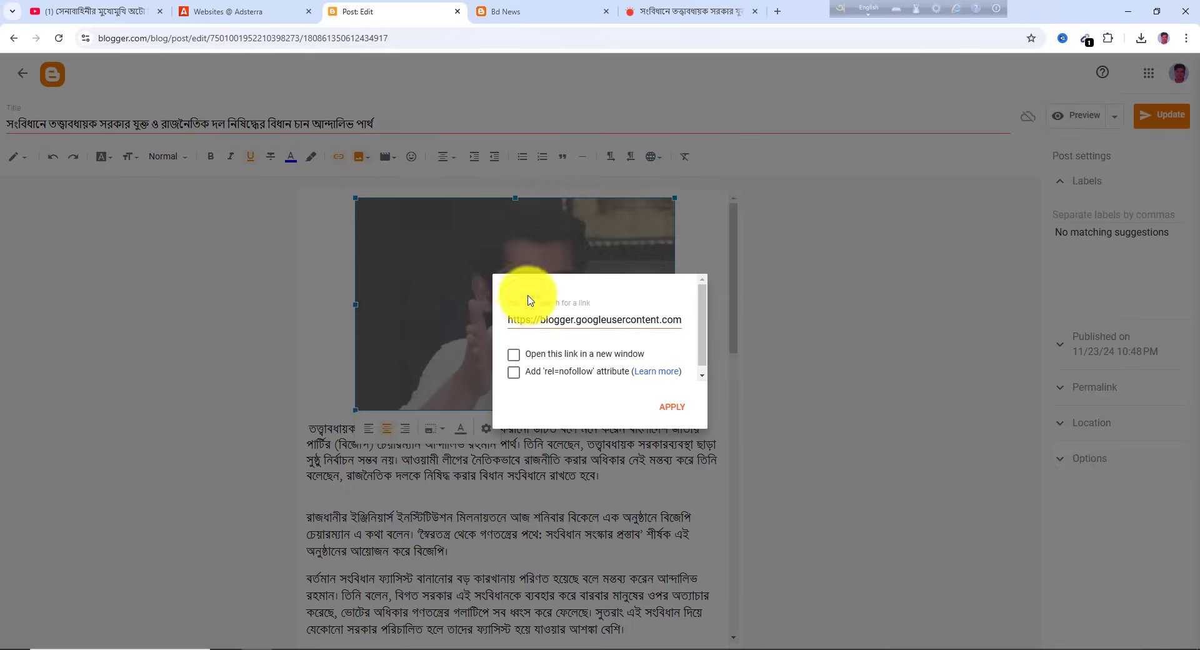
{"action": "left_click_drag", "start_coordinate": [509, 320], "coordinate": [722, 324]}
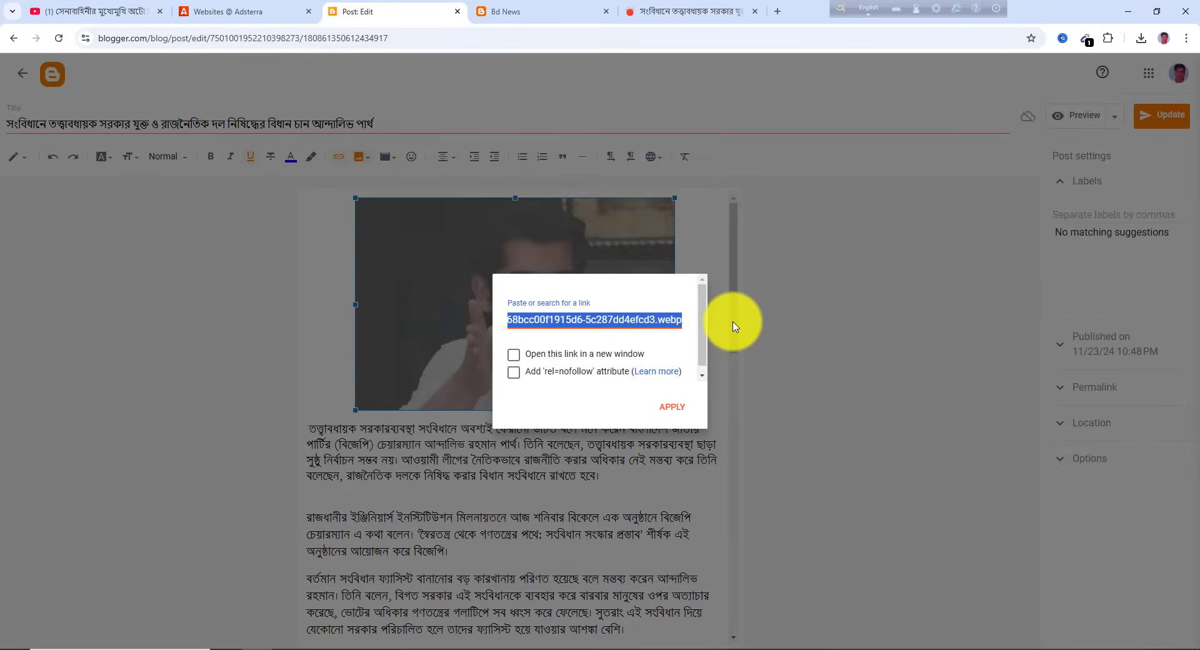
{"action": "left_click", "coordinate": [515, 355]}
{"action": "left_click", "coordinate": [675, 409]}
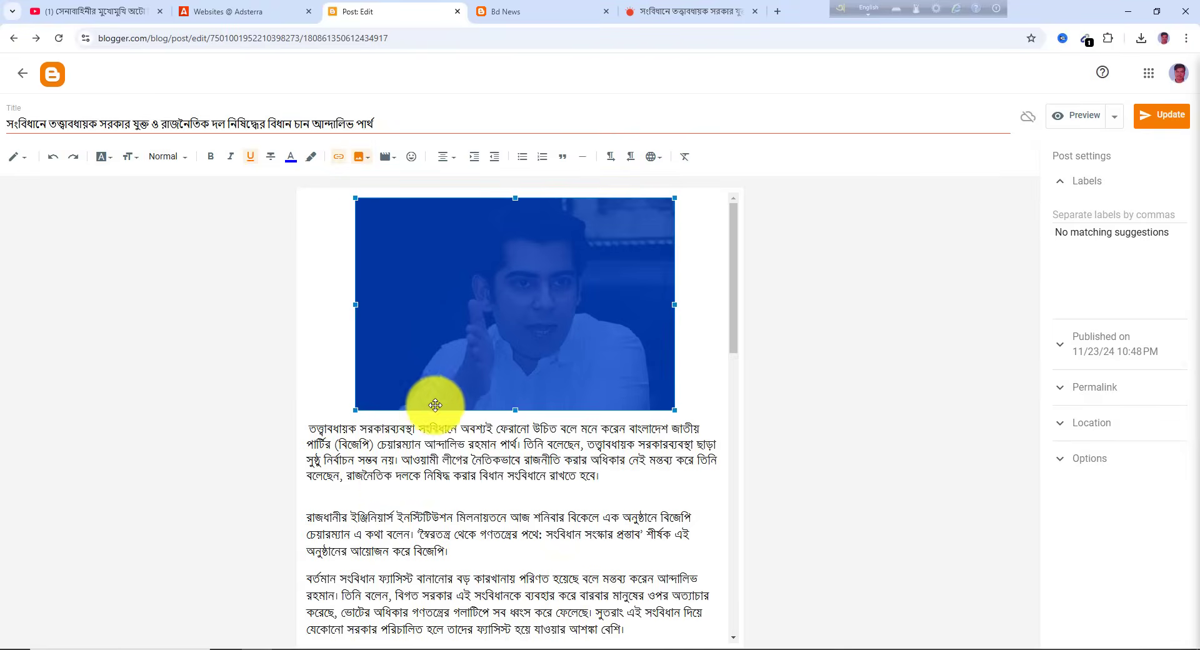
{"action": "left_click", "coordinate": [1174, 117]}
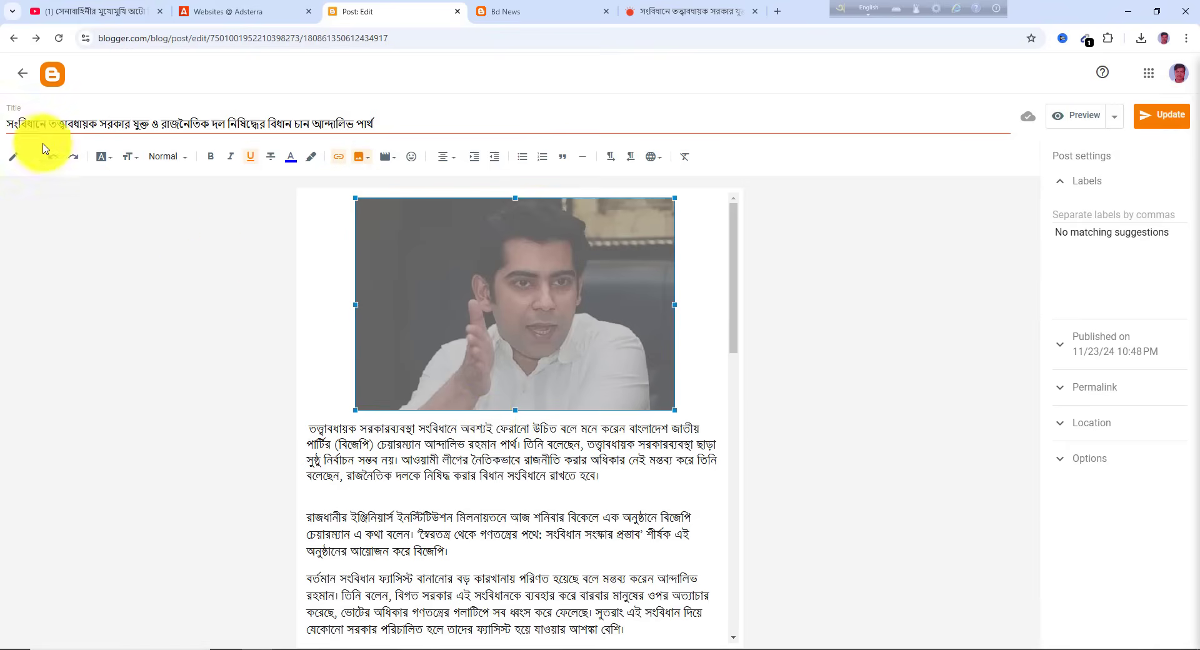
{"action": "left_click", "coordinate": [23, 79]}
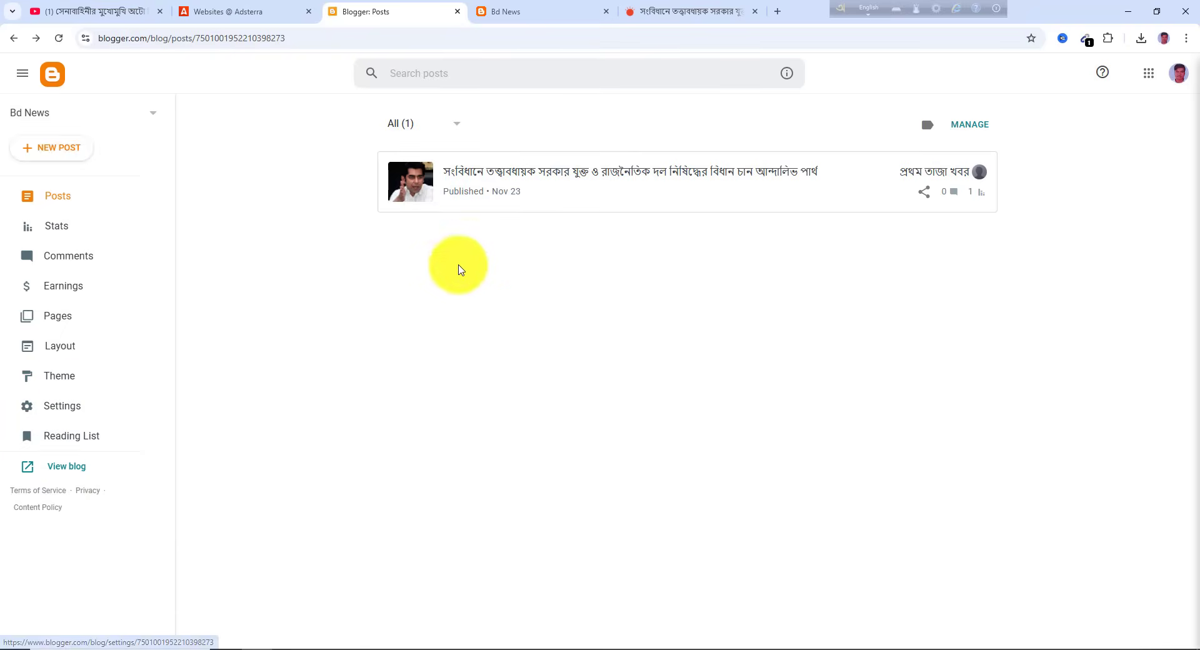
Switch to Adsterra and copy the Popunder ad code for prothomtazakhobor.blogspot.com
{"action": "left_click", "coordinate": [243, 17]}
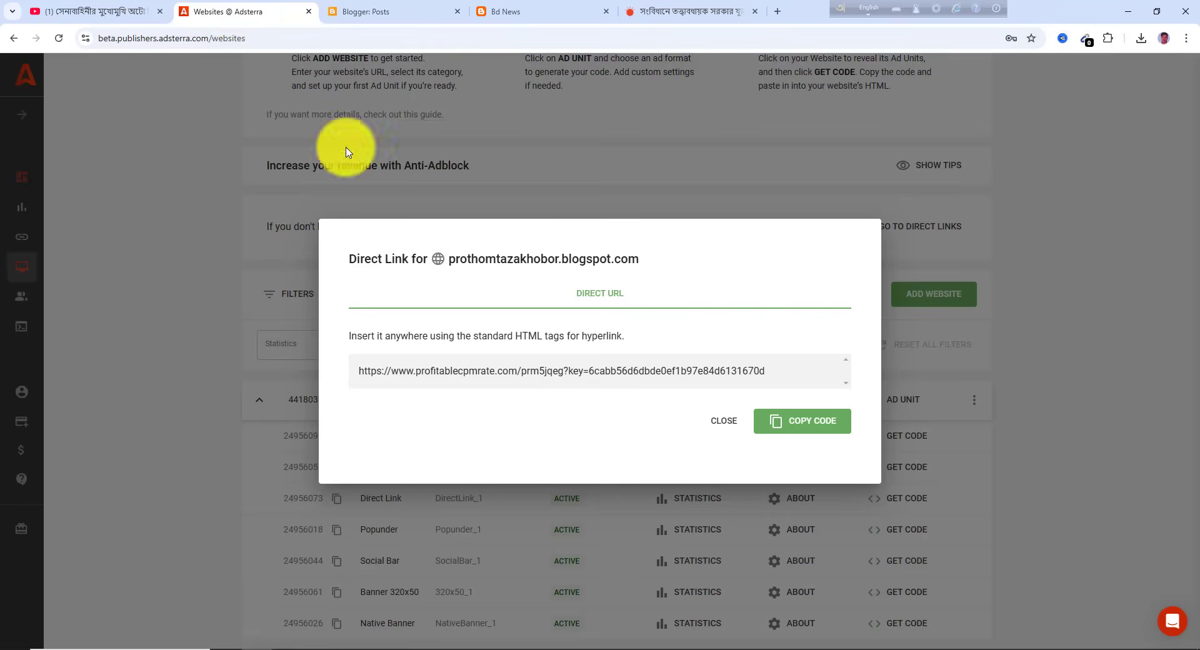
{"action": "left_click", "coordinate": [724, 421]}
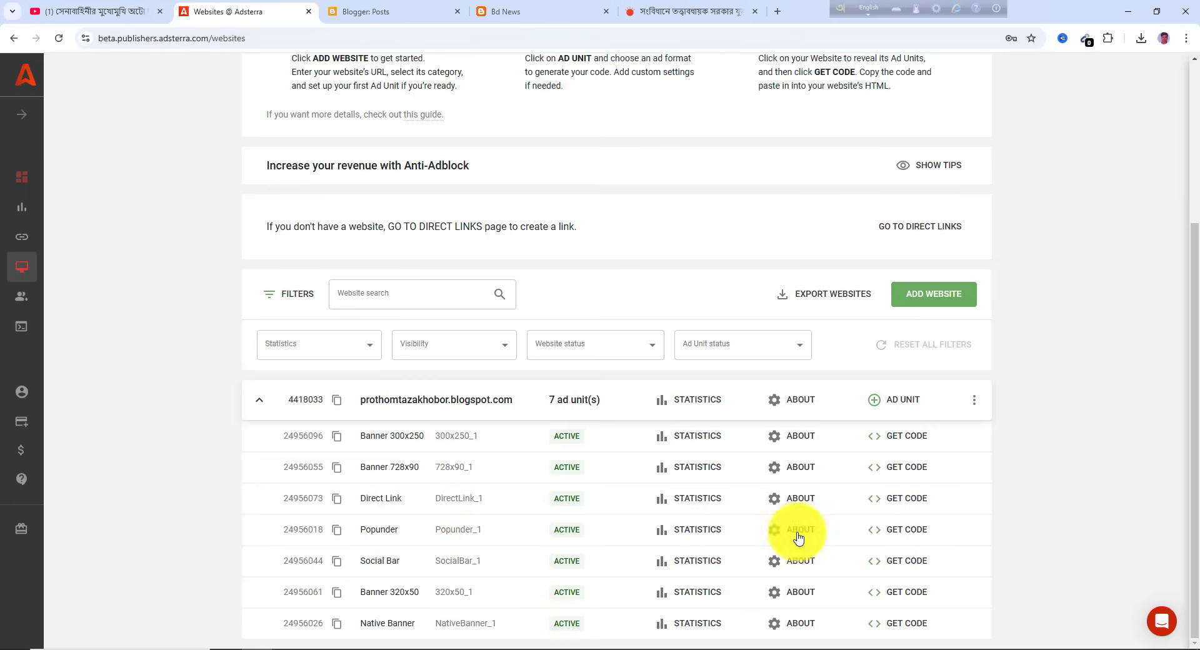
{"action": "left_click", "coordinate": [913, 533]}
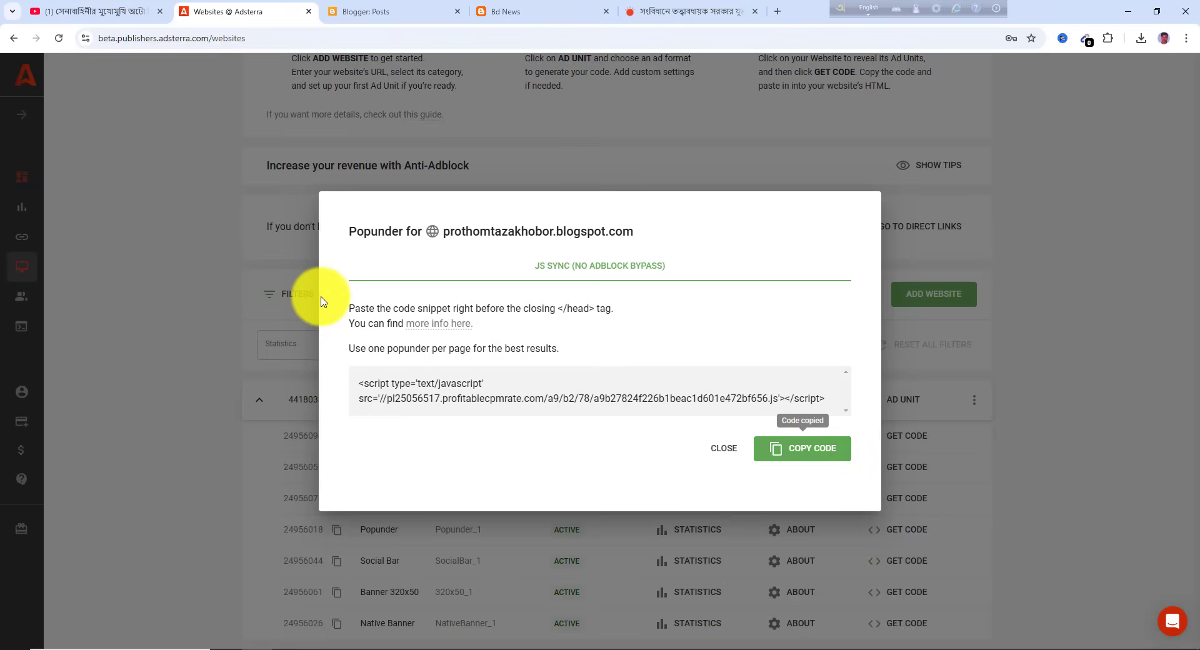
Open the blog theme's HTML in Blogger and paste the Popunder code directly before the opening <head> tag
{"action": "key", "text": "ctrl+Tab"}
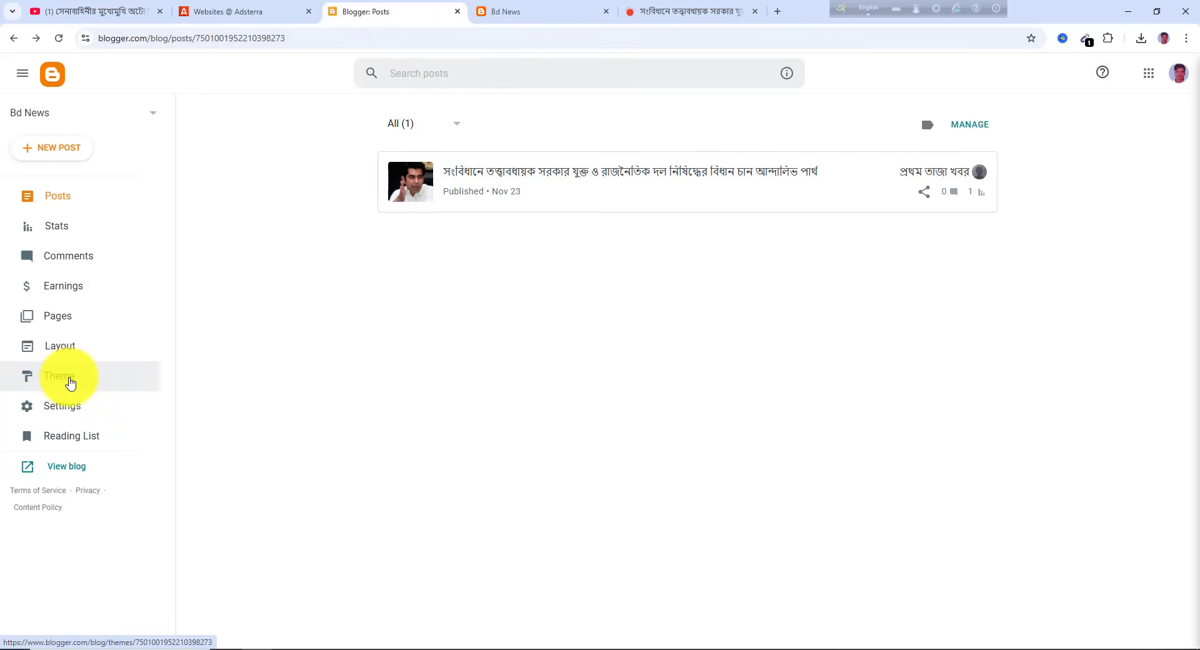
{"action": "left_click", "coordinate": [70, 382]}
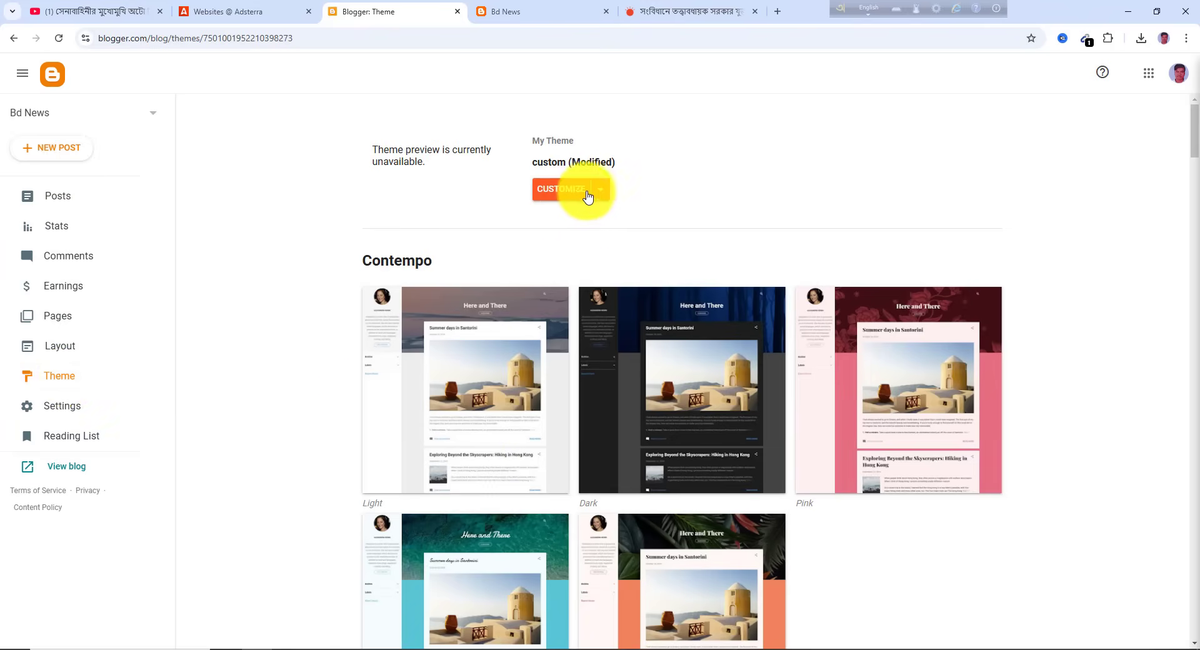
{"action": "left_click", "coordinate": [602, 191]}
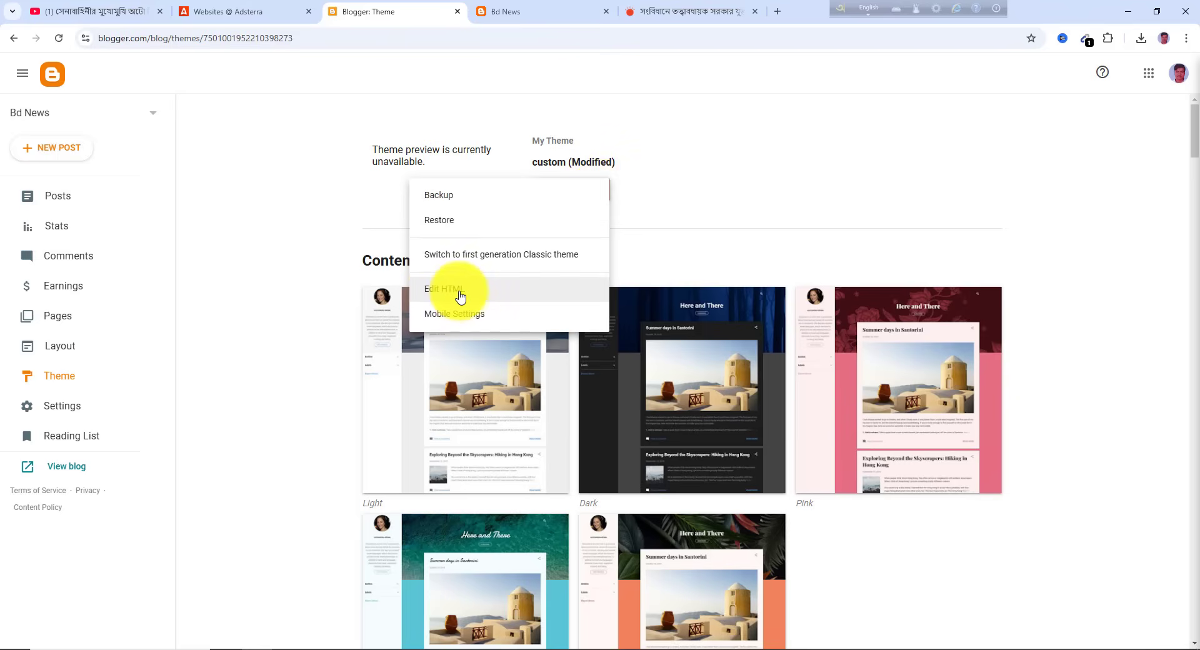
{"action": "left_click", "coordinate": [460, 295]}
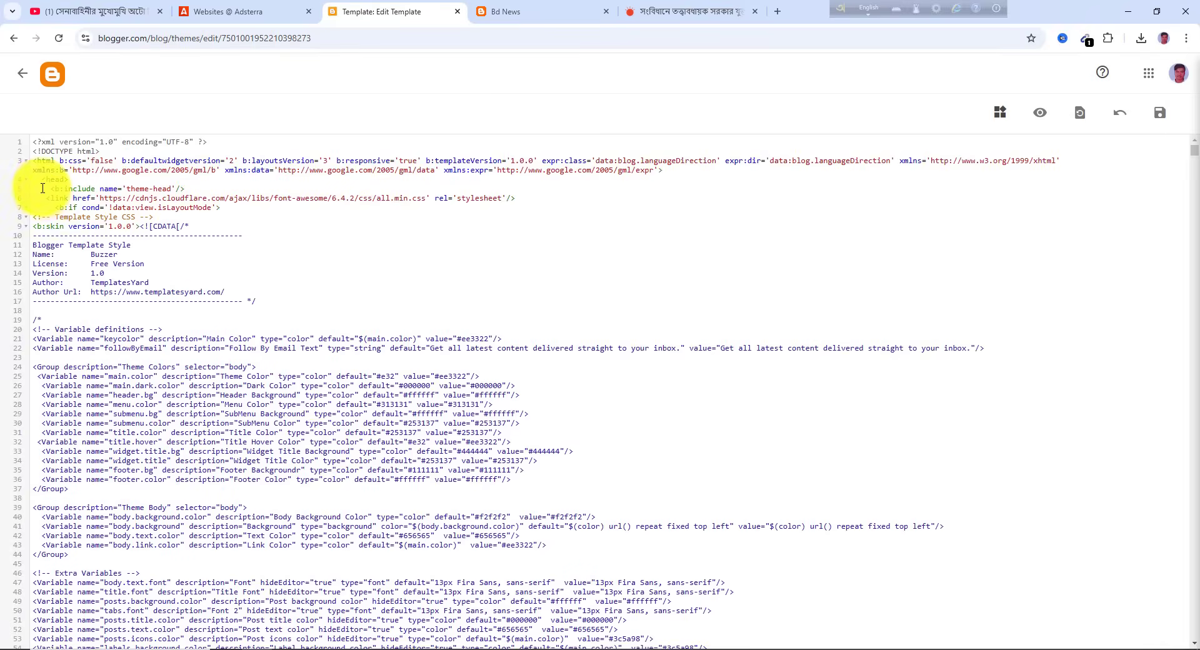
{"action": "left_click", "coordinate": [43, 181]}
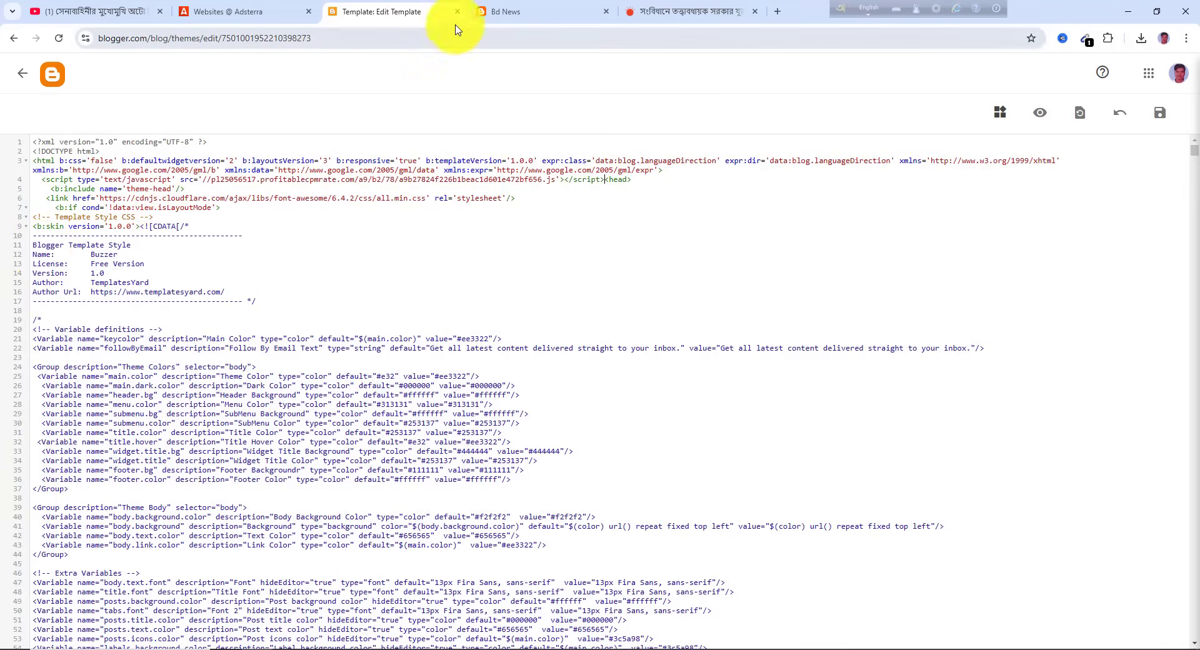
Switch to Adsterra and copy the Social Bar ad code for prothomtazakhobor.blogspot.com
{"action": "left_click", "coordinate": [256, 13]}
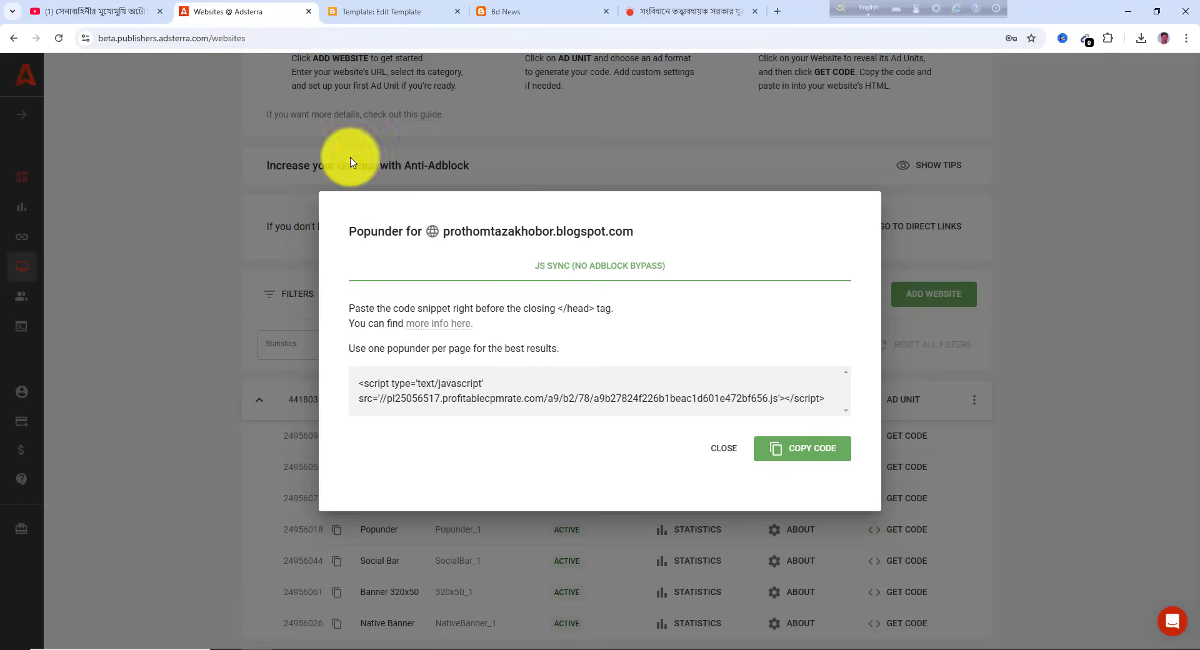
{"action": "left_click", "coordinate": [725, 449]}
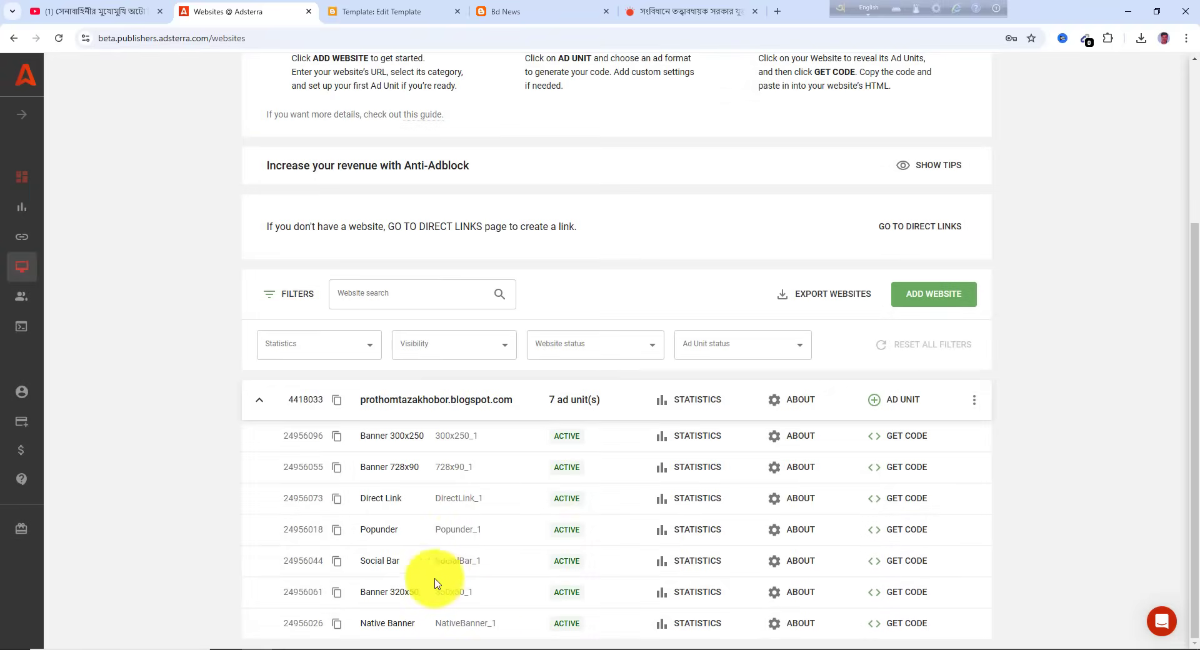
{"action": "left_click", "coordinate": [911, 567]}
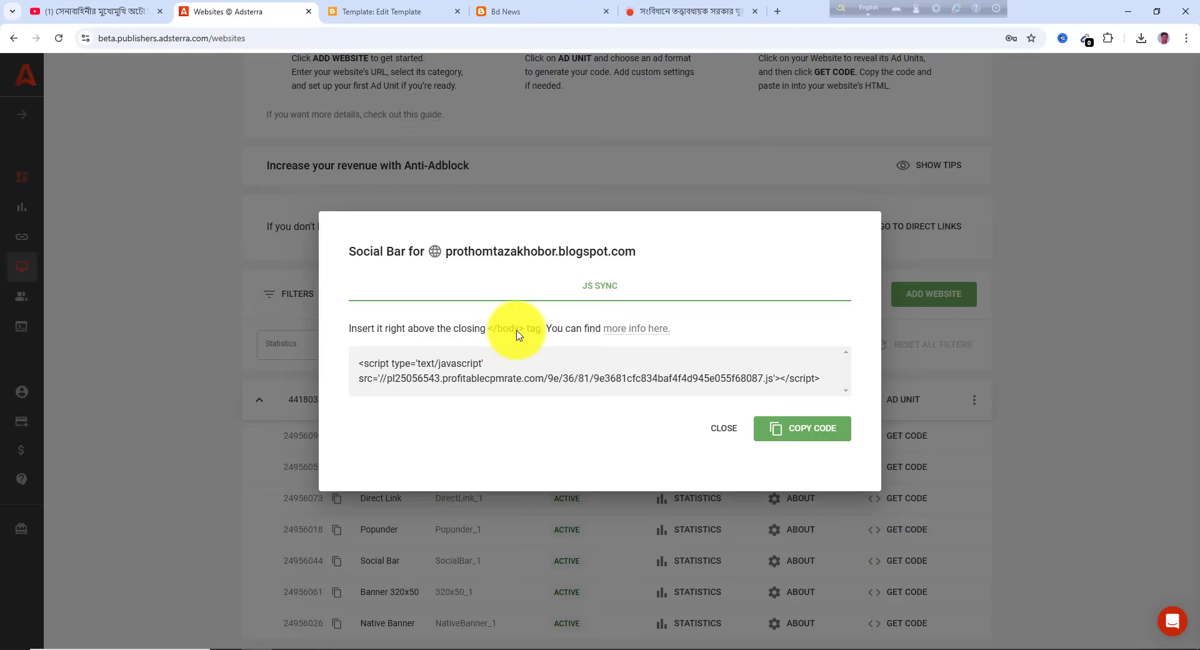
{"action": "left_click", "coordinate": [828, 440]}
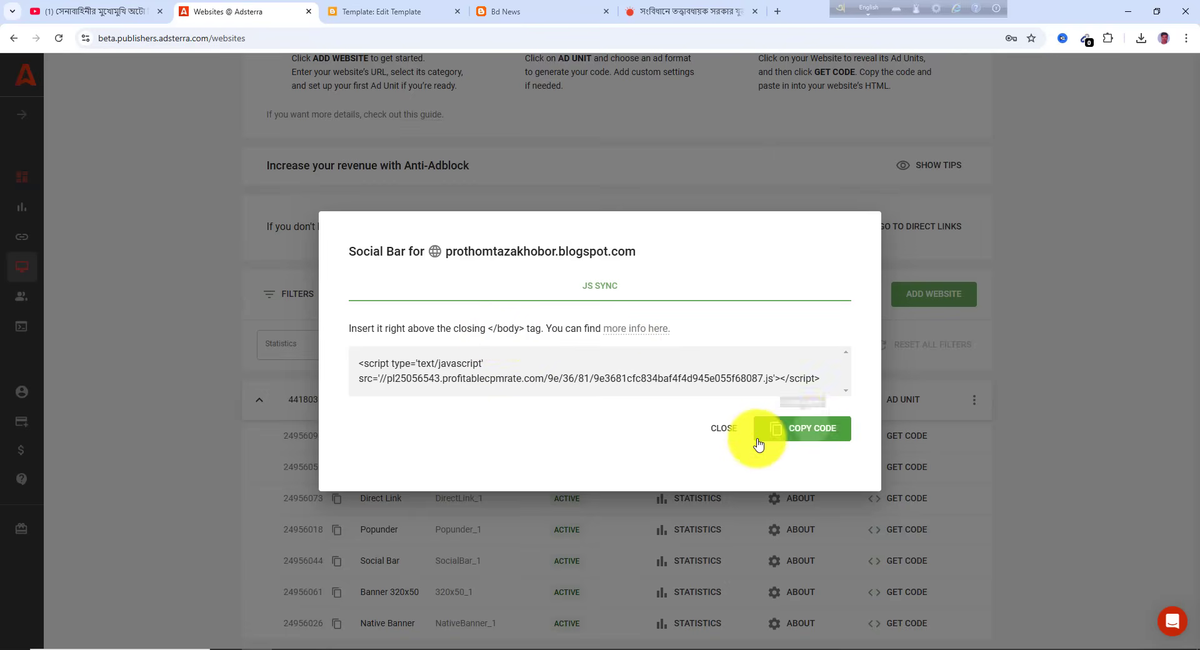
Paste the Social Bar code right above the closing </body> tag of the Blogger theme's HTML, save the theme and leave the HTML editor
{"action": "left_click", "coordinate": [367, 16]}
{"action": "scroll", "coordinate": [811, 442], "scroll_direction": "down", "scroll_amount": 5}
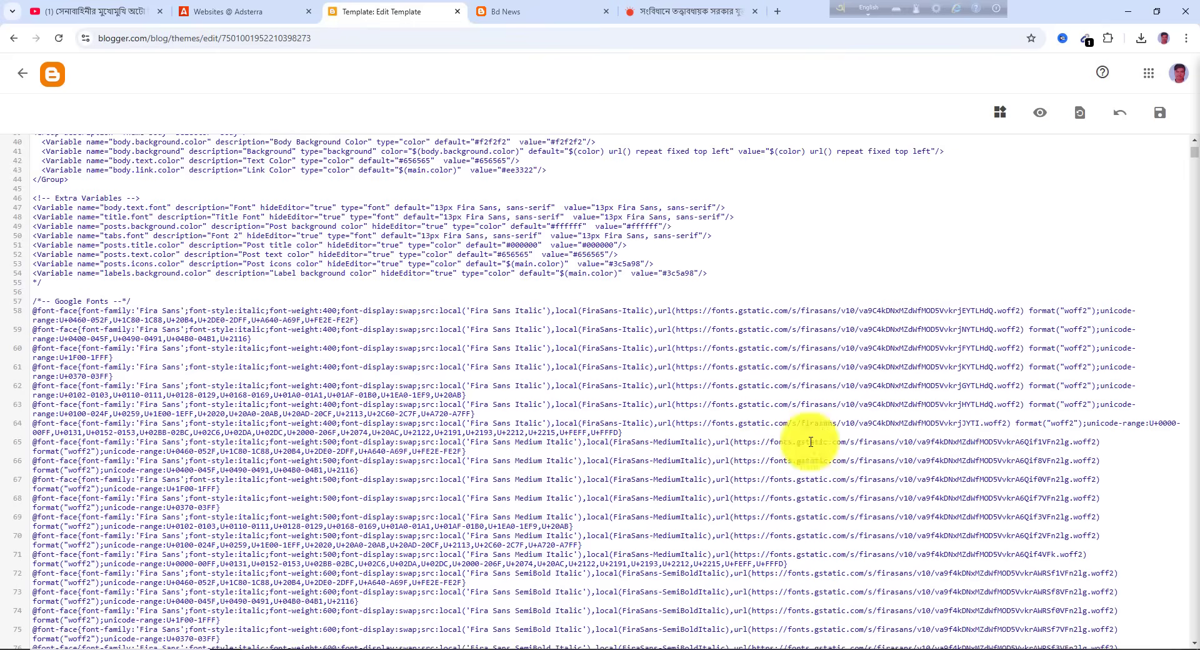
{"action": "left_click_drag", "start_coordinate": [1195, 161], "coordinate": [1194, 644]}
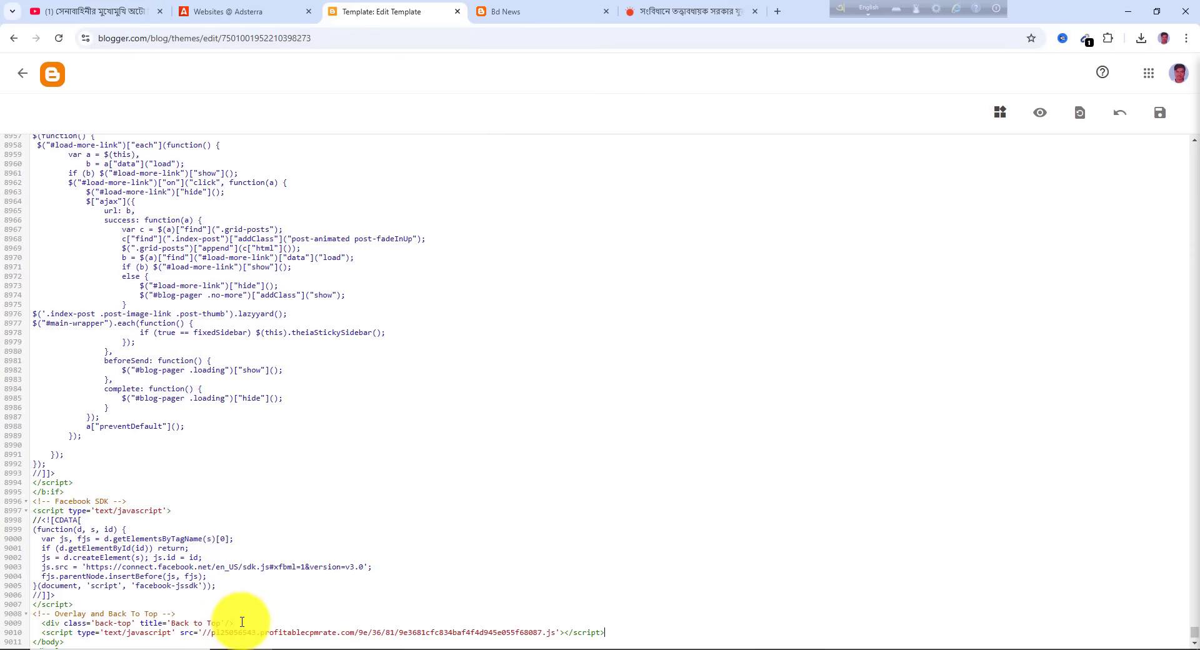
{"action": "left_click", "coordinate": [1160, 114]}
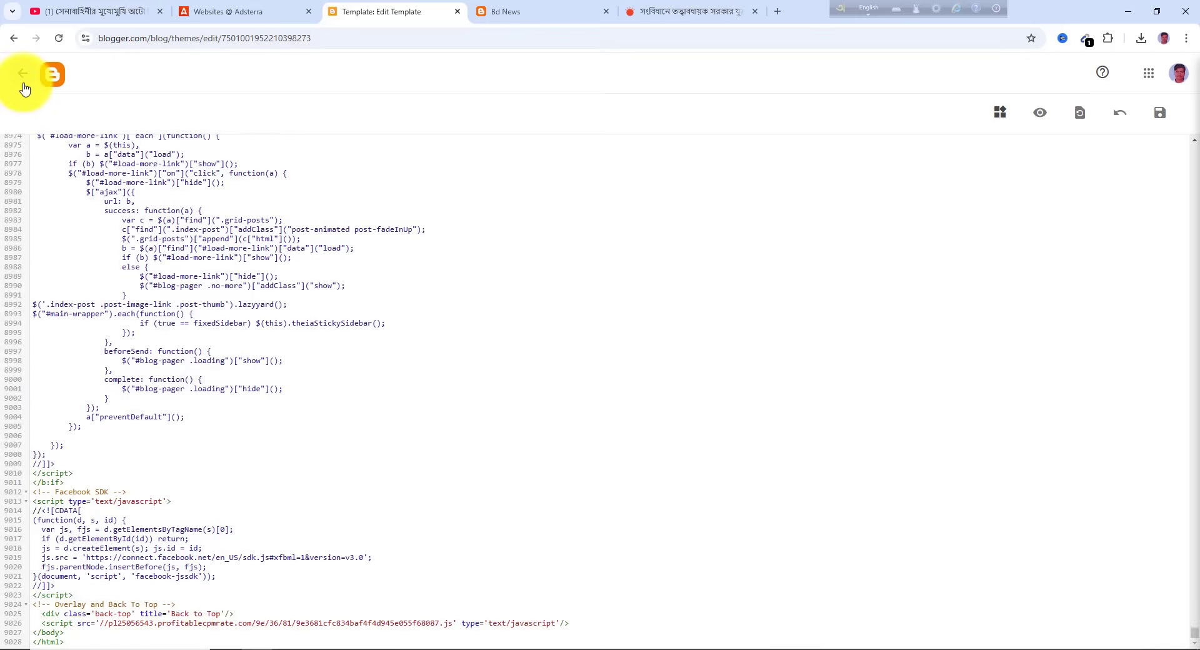
{"action": "left_click", "coordinate": [23, 81]}
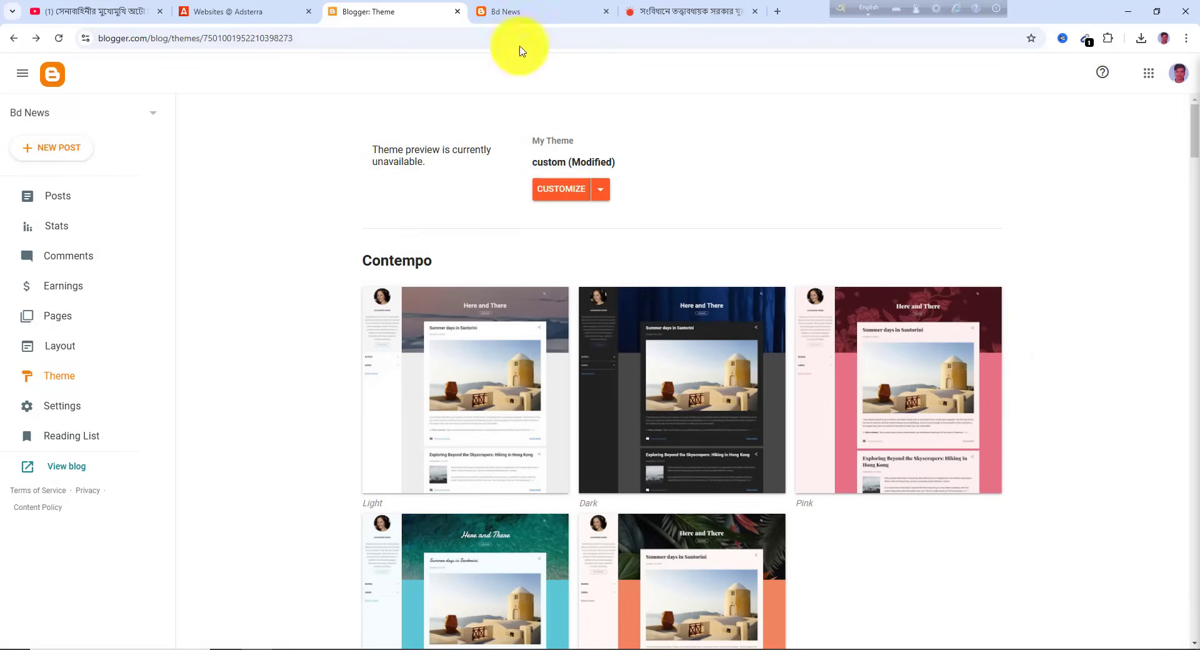
Reload the Bd News blog and open its published post, closing the popunder ad tab, to check the ads
{"action": "left_click", "coordinate": [509, 16]}
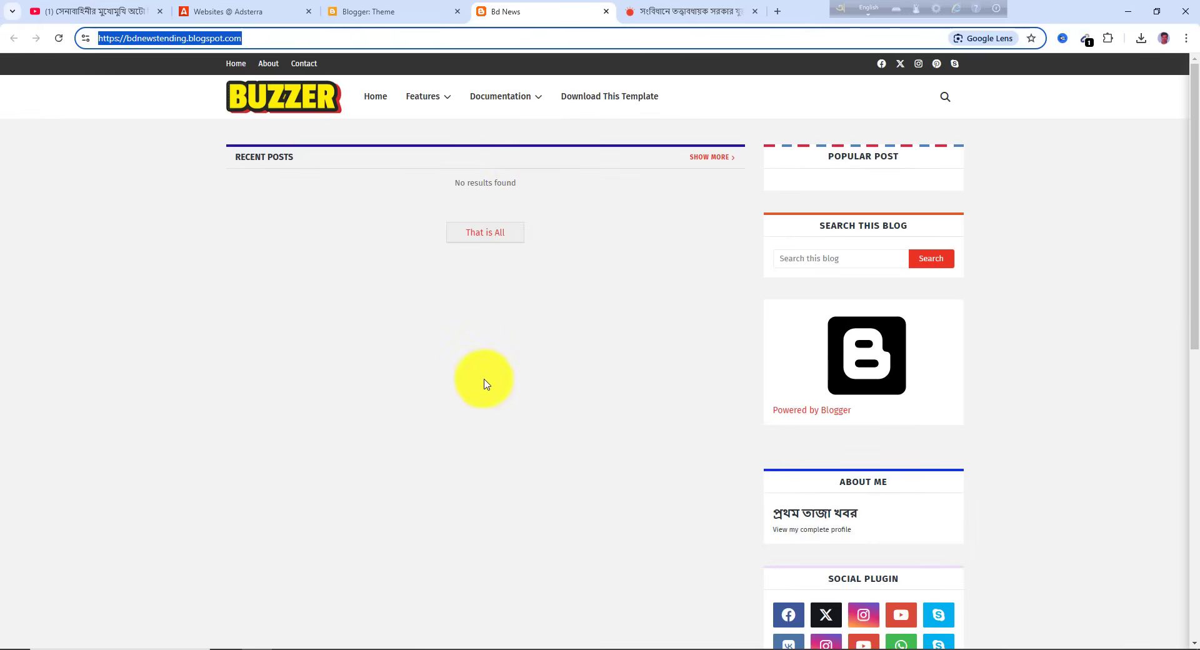
{"action": "left_click", "coordinate": [59, 39]}
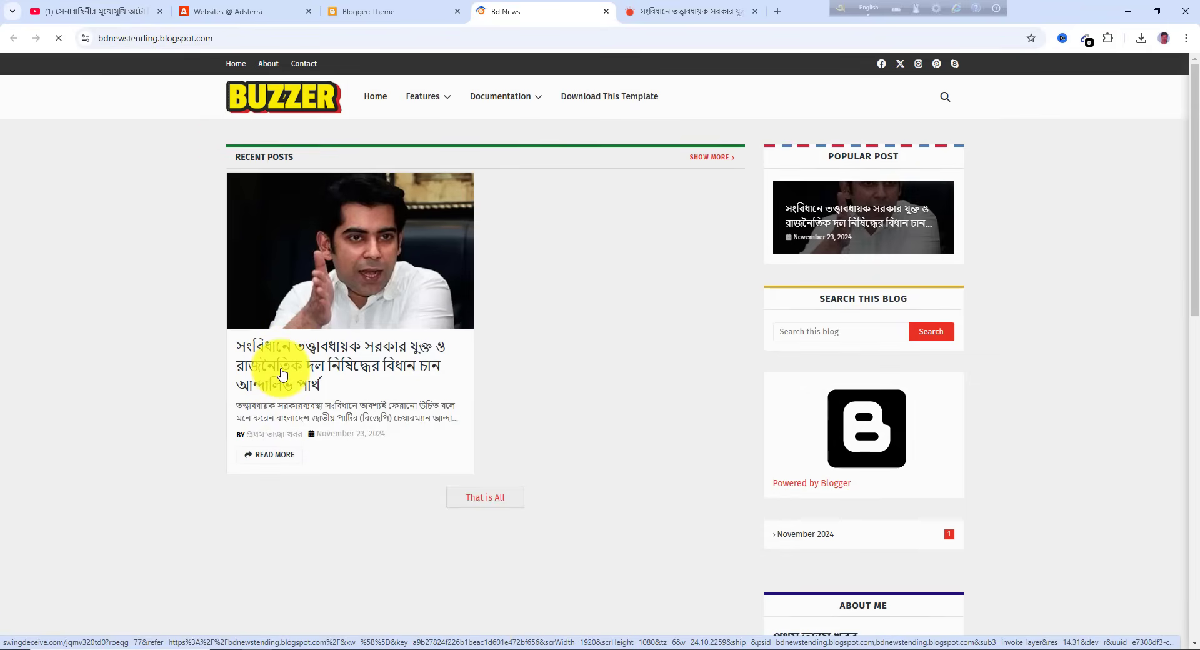
{"action": "left_click", "coordinate": [282, 374]}
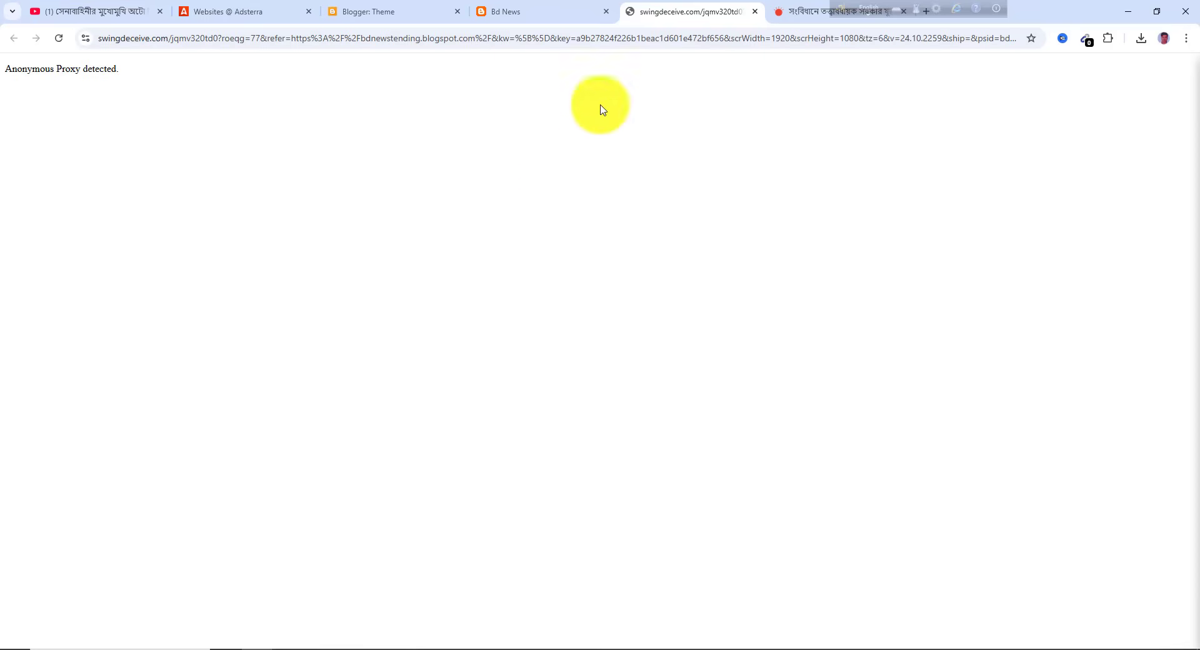
{"action": "left_click", "coordinate": [756, 11]}
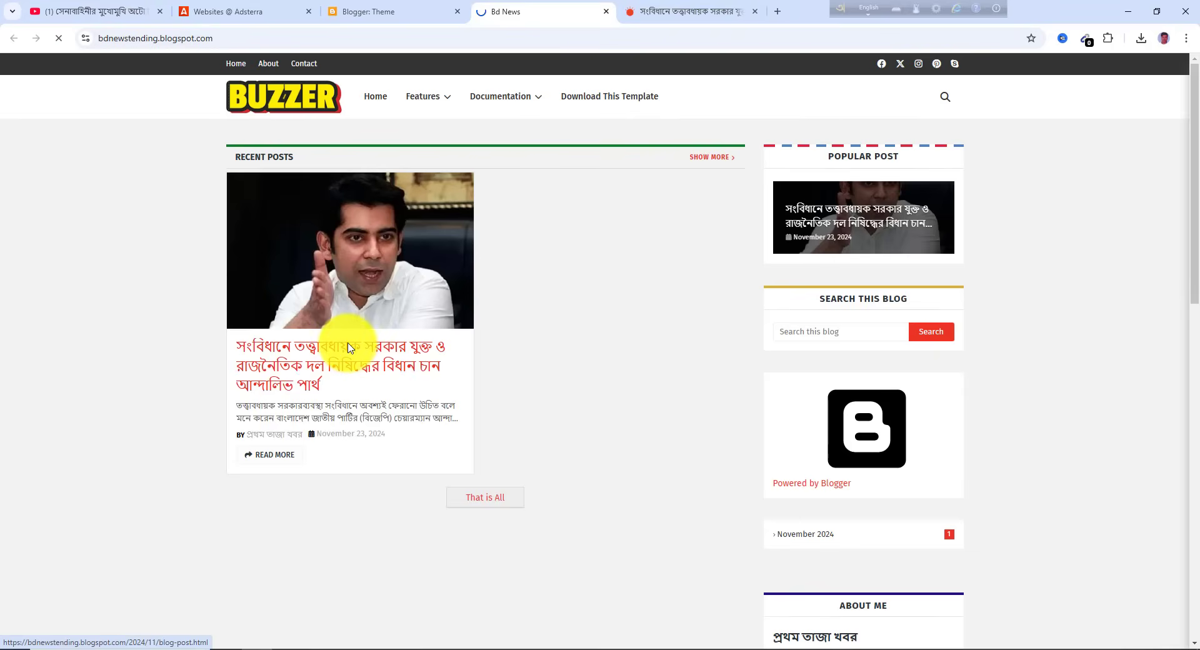
{"action": "left_click", "coordinate": [356, 372]}
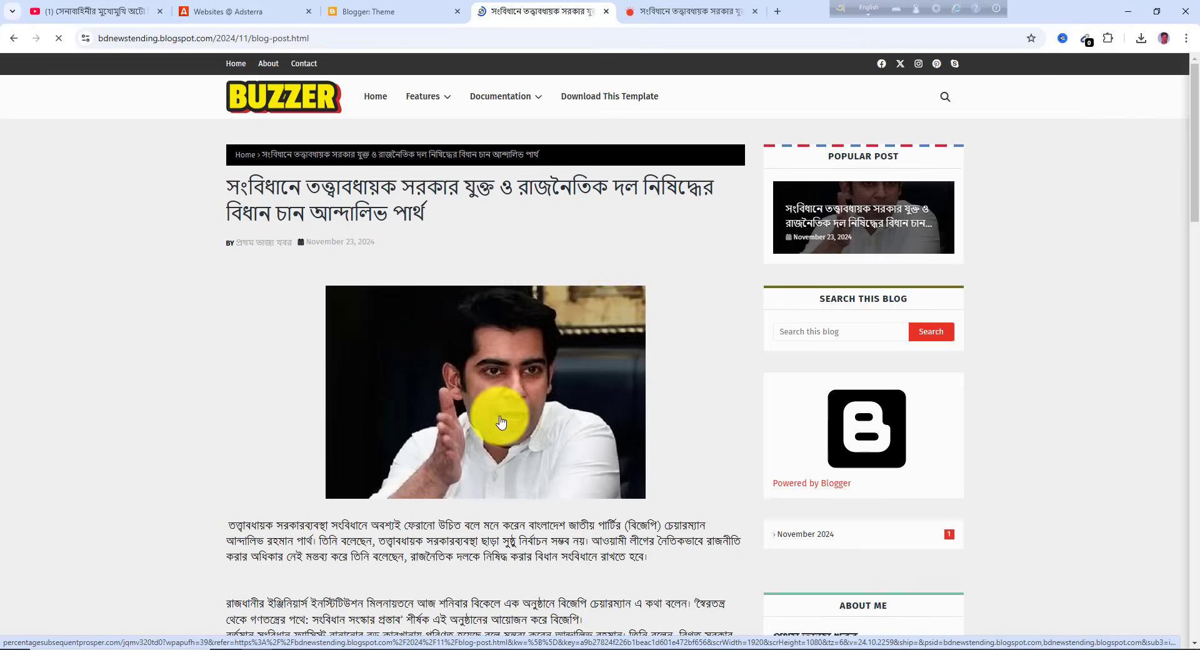
Look through the published post's article and sidebar to check where the ads appear
{"action": "scroll", "coordinate": [494, 411], "scroll_direction": "down", "scroll_amount": 3}
{"action": "scroll", "coordinate": [494, 412], "scroll_direction": "down", "scroll_amount": 12}
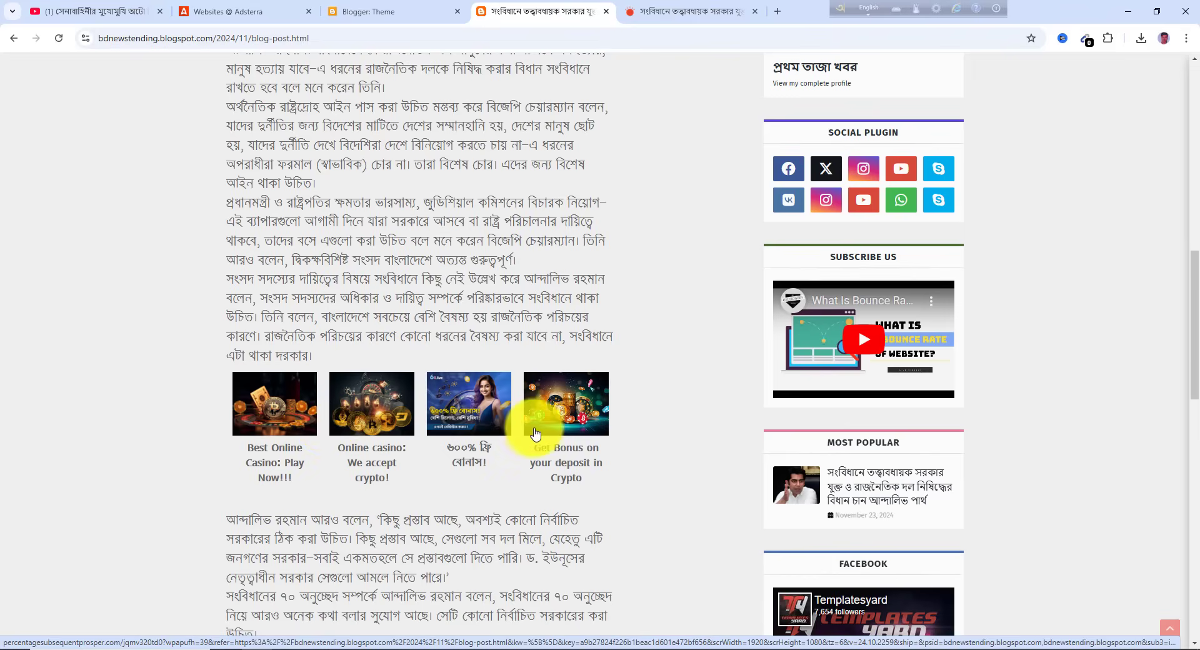
{"action": "scroll", "coordinate": [535, 426], "scroll_direction": "up", "scroll_amount": 4}
{"action": "scroll", "coordinate": [565, 405], "scroll_direction": "up", "scroll_amount": 4}
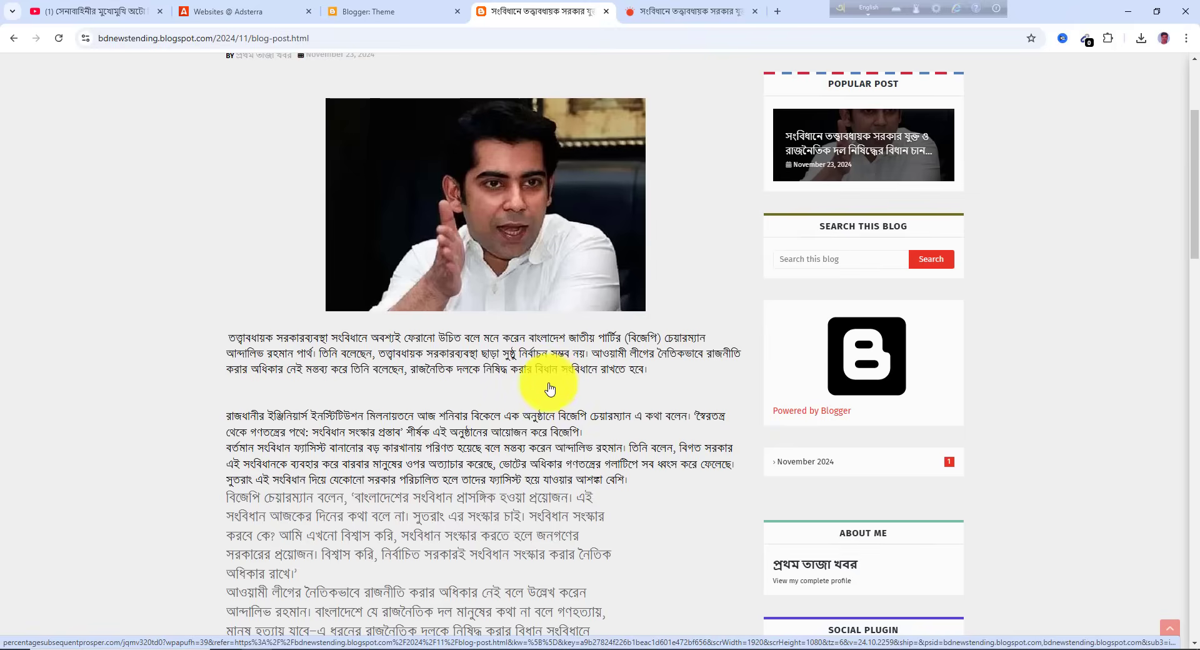
{"action": "scroll", "coordinate": [538, 390], "scroll_direction": "down", "scroll_amount": 2}
{"action": "scroll", "coordinate": [428, 413], "scroll_direction": "up", "scroll_amount": 4}
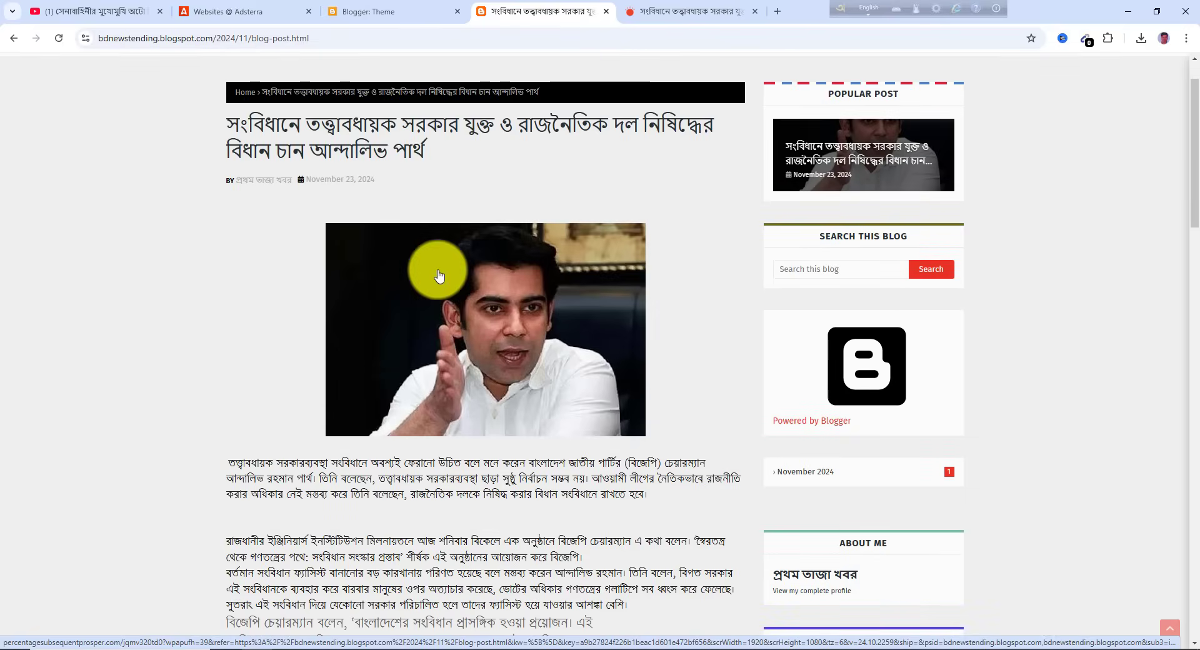
{"action": "scroll", "coordinate": [472, 199], "scroll_direction": "up", "scroll_amount": 1}
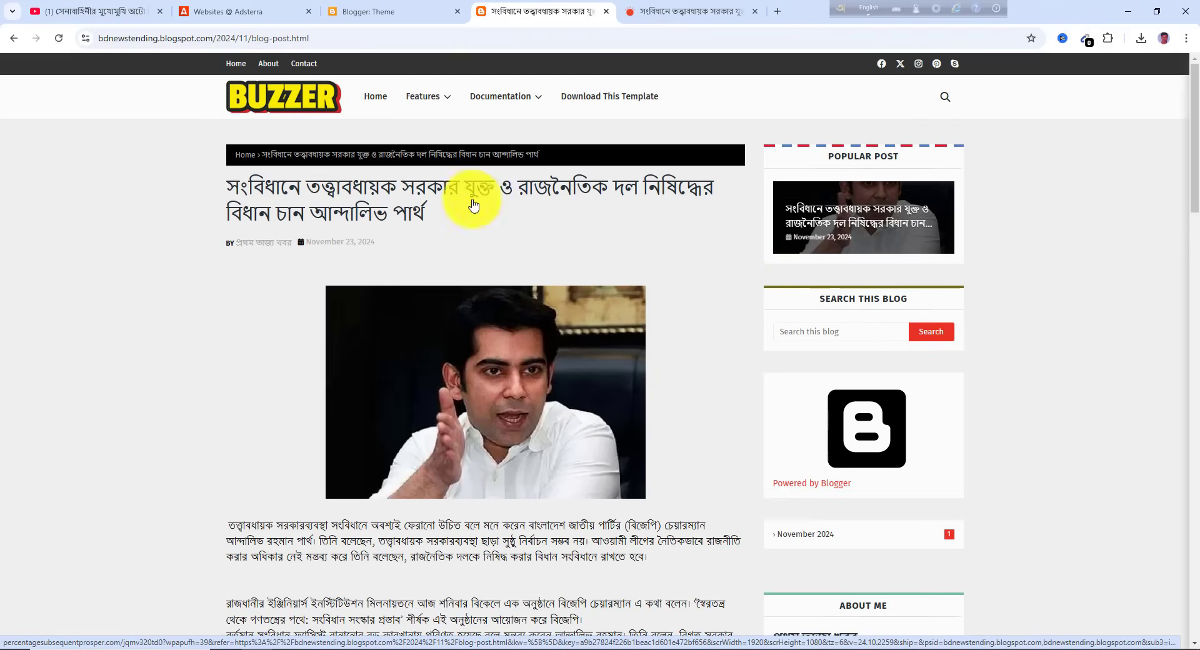
{"action": "scroll", "coordinate": [812, 384], "scroll_direction": "down", "scroll_amount": 9}
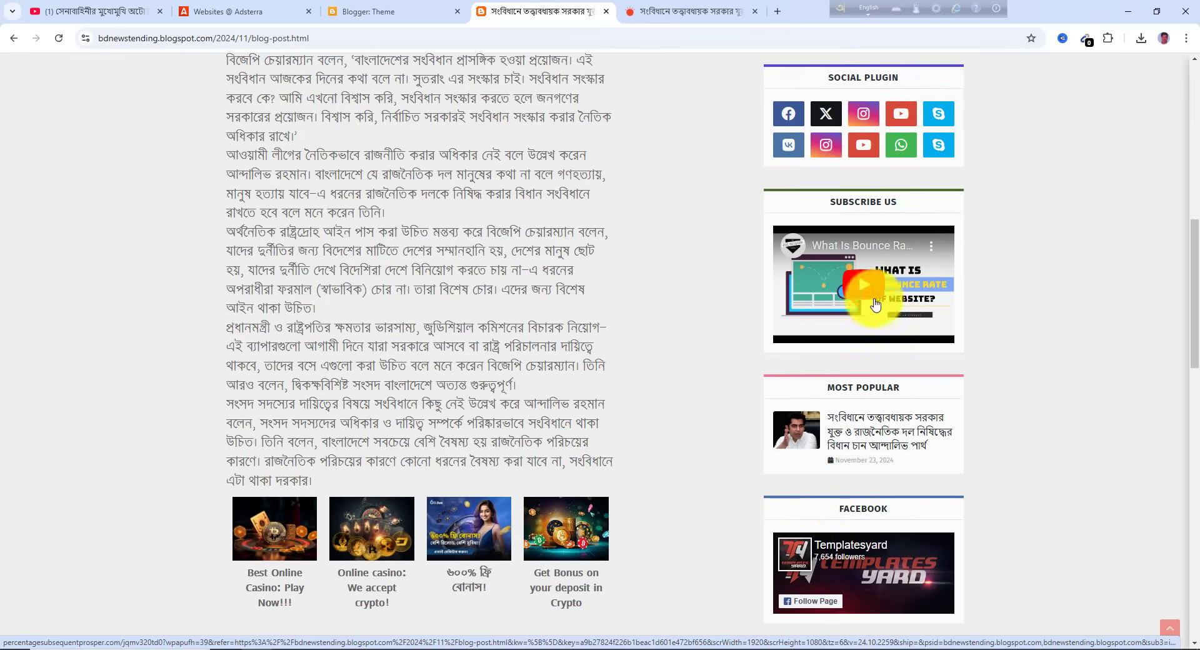
{"action": "scroll", "coordinate": [836, 487], "scroll_direction": "down", "scroll_amount": 1}
{"action": "scroll", "coordinate": [836, 486], "scroll_direction": "down", "scroll_amount": 3}
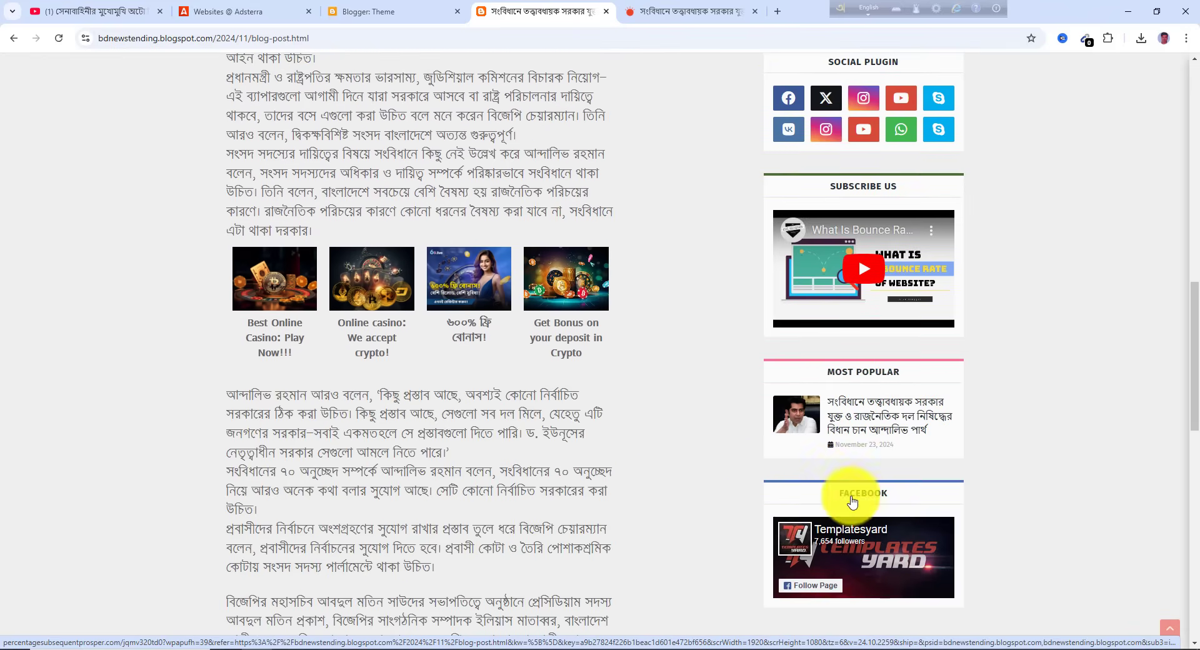
{"action": "scroll", "coordinate": [847, 496], "scroll_direction": "up", "scroll_amount": 4}
{"action": "scroll", "coordinate": [859, 482], "scroll_direction": "up", "scroll_amount": 10}
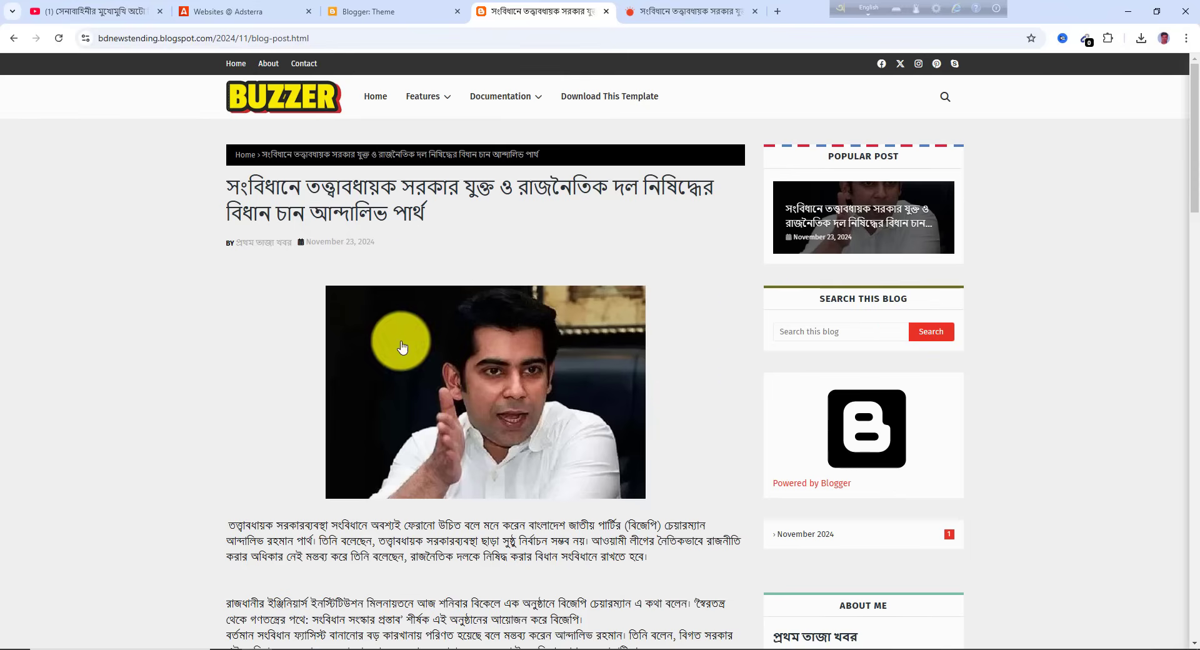
Open tinyurl.com in a new browser tab
{"action": "left_click", "coordinate": [332, 37]}
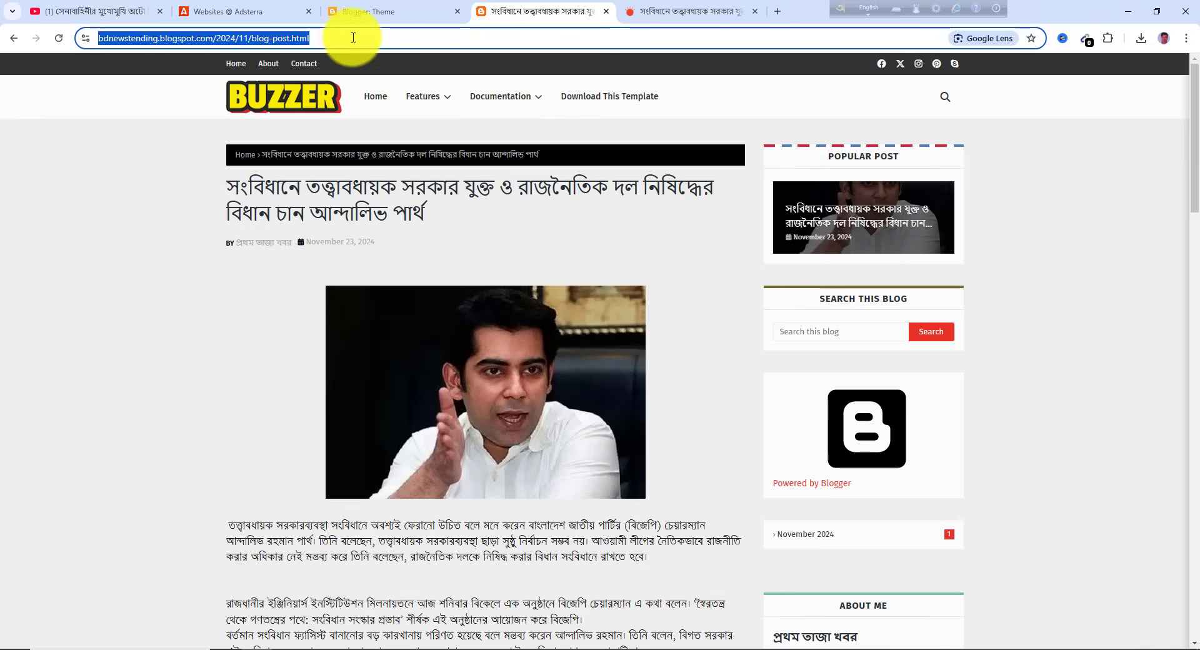
{"action": "left_click", "coordinate": [353, 37]}
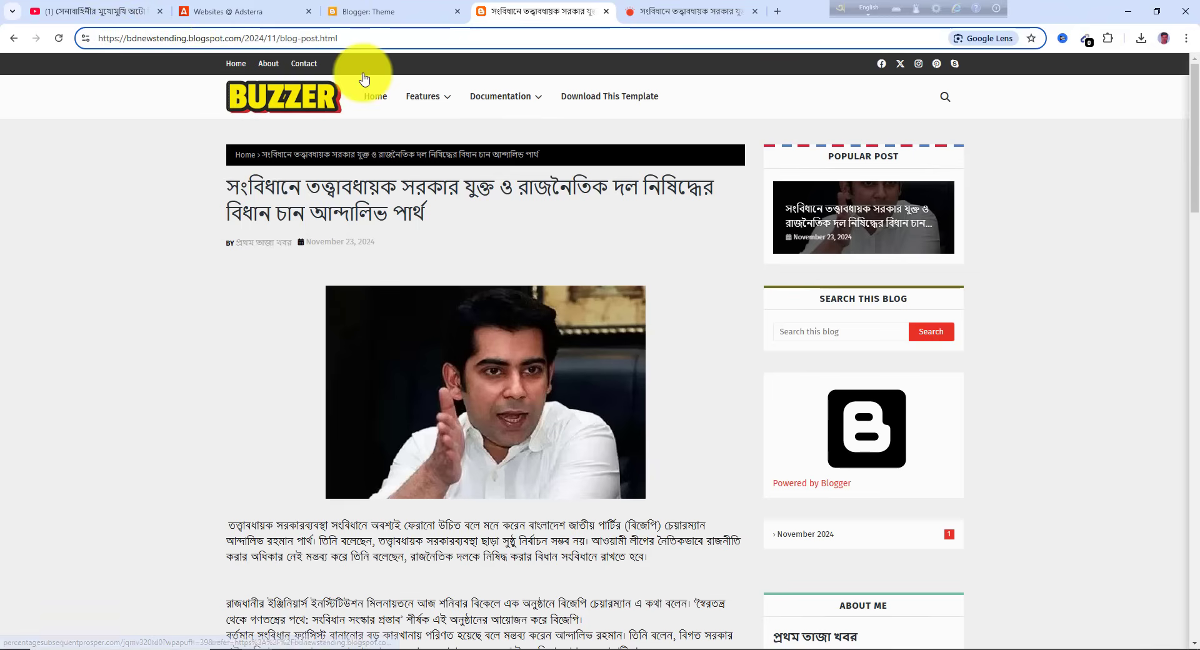
{"action": "left_click", "coordinate": [778, 15]}
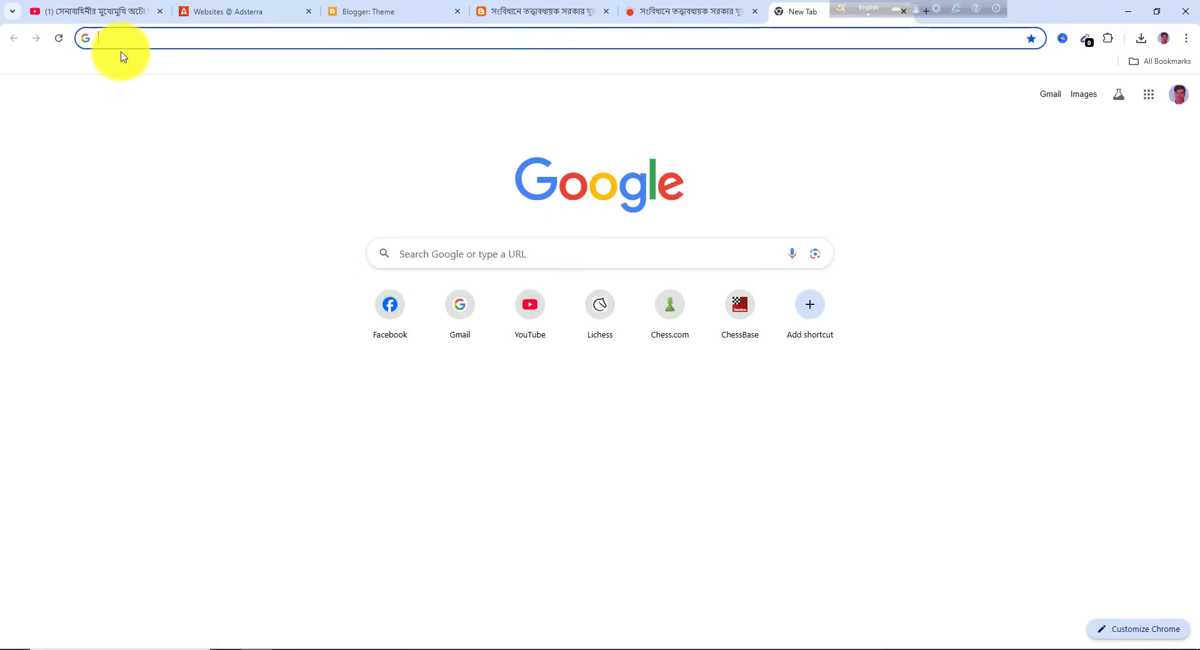
{"action": "type", "text": "n"}
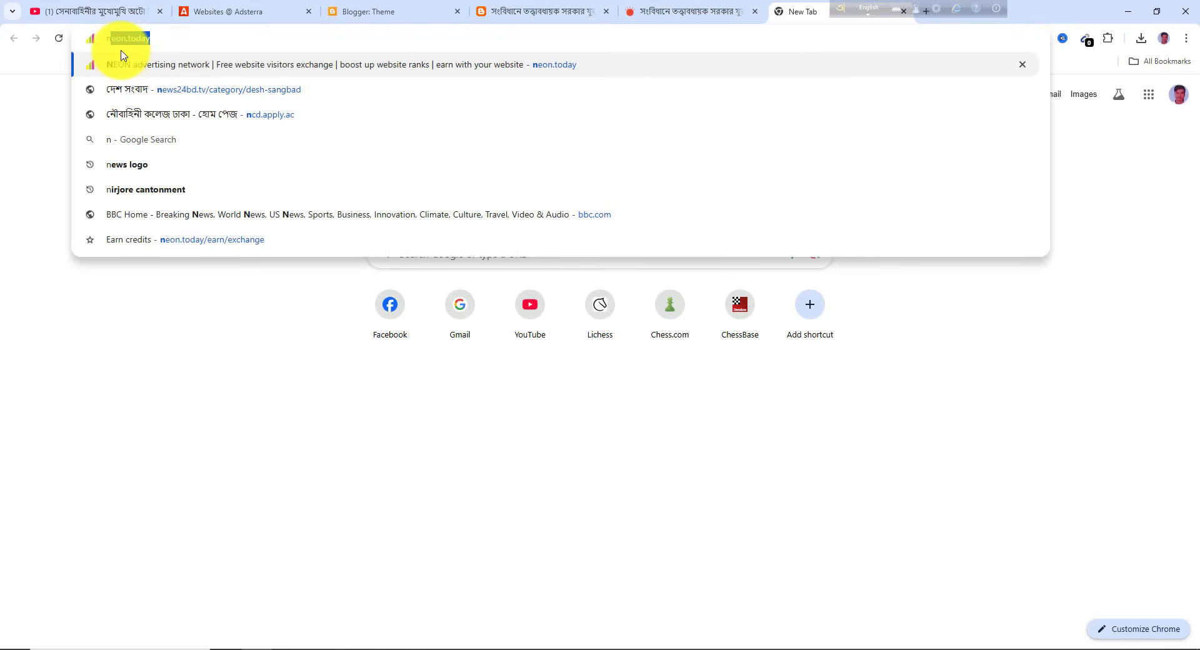
{"action": "key", "text": "BackSpace"}
{"action": "key", "text": "BackSpace"}
{"action": "type", "text": "tinyurl.com"}
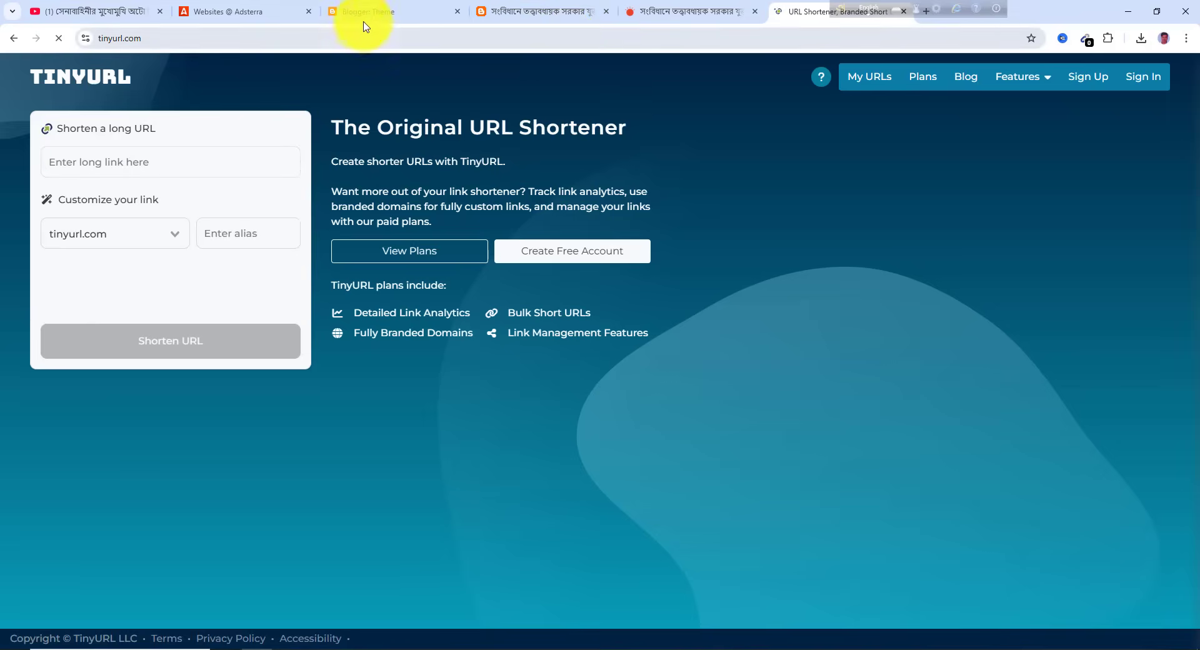
{"action": "left_click", "coordinate": [525, 20]}
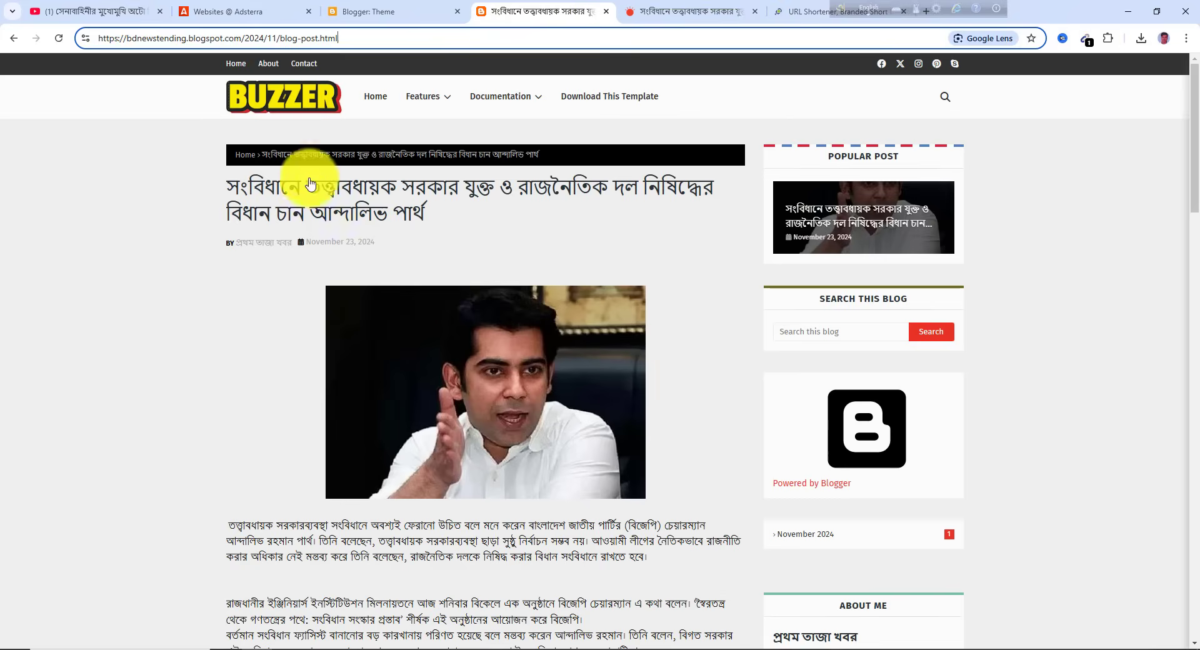
{"action": "left_click_drag", "start_coordinate": [369, 34], "coordinate": [187, 38]}
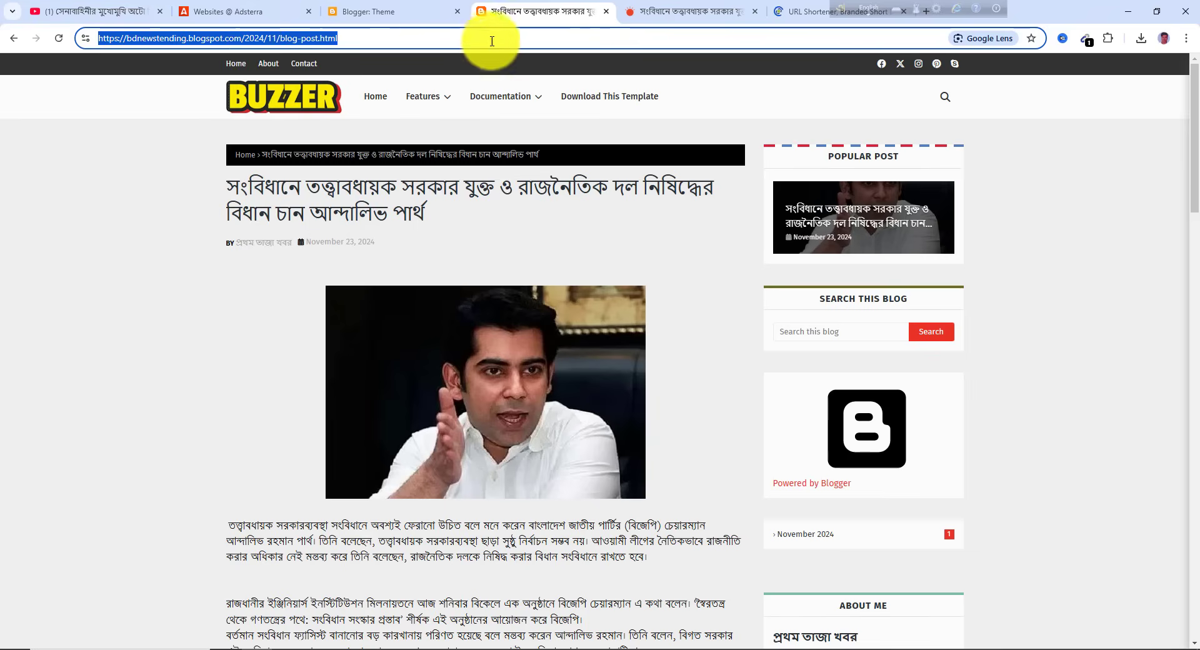
{"action": "left_click", "coordinate": [786, 14]}
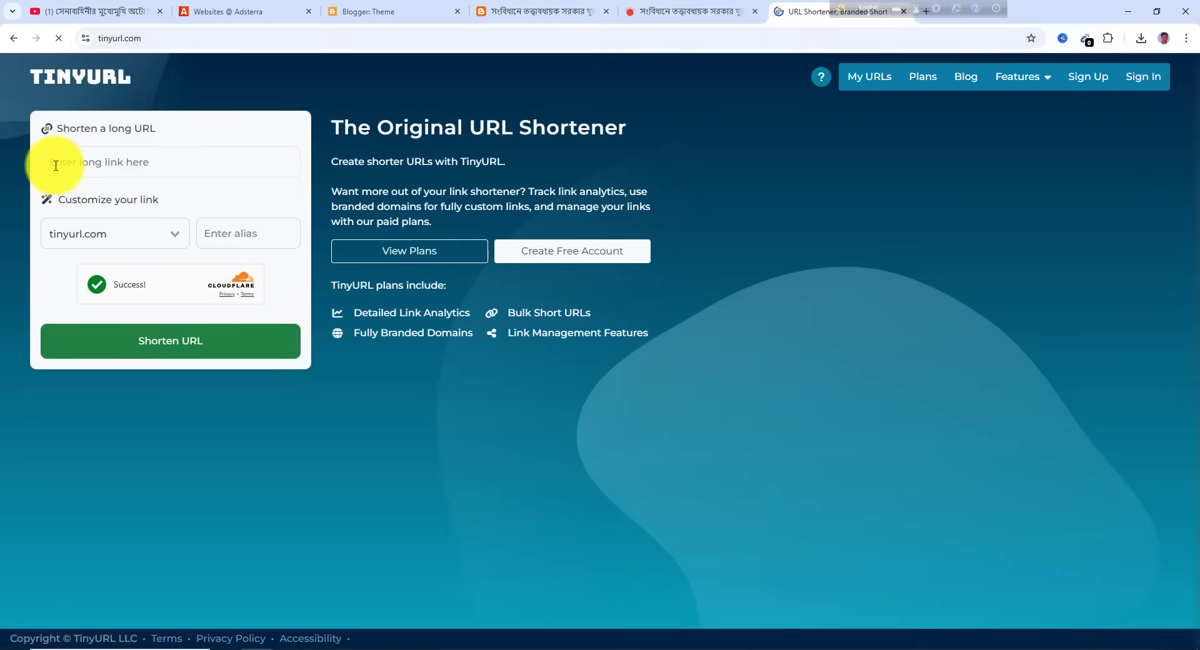
{"action": "left_click", "coordinate": [78, 161]}
{"action": "key", "text": "ctrl+v"}
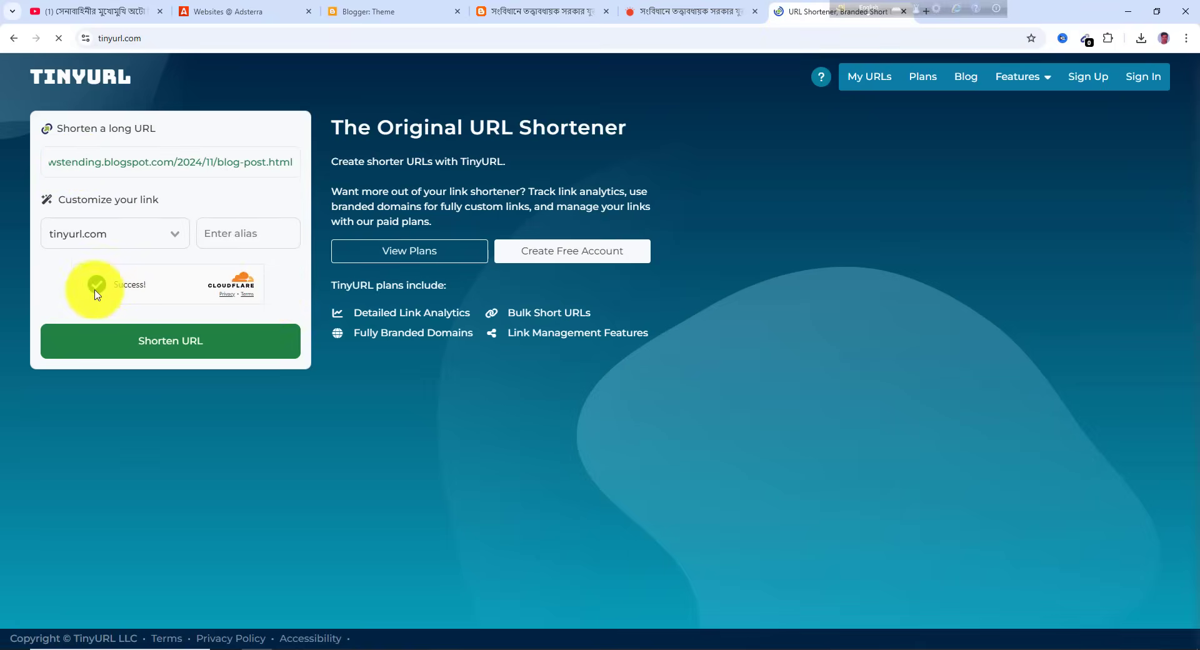
{"action": "left_click", "coordinate": [164, 348]}
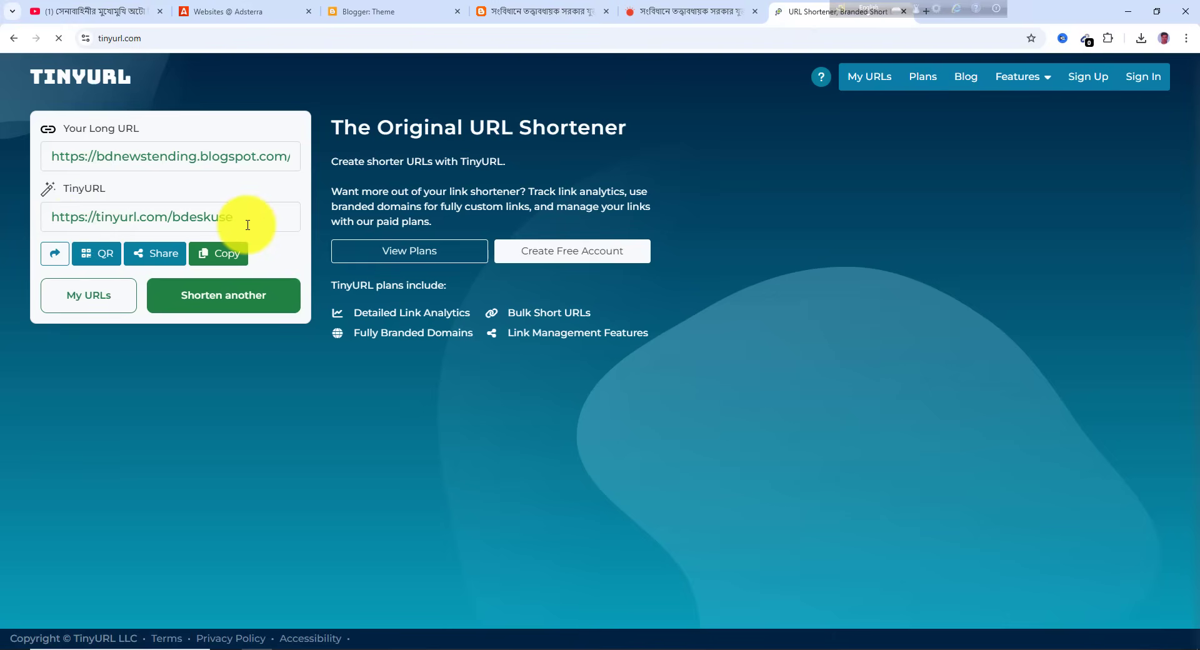
{"action": "left_click_drag", "start_coordinate": [245, 216], "coordinate": [61, 214]}
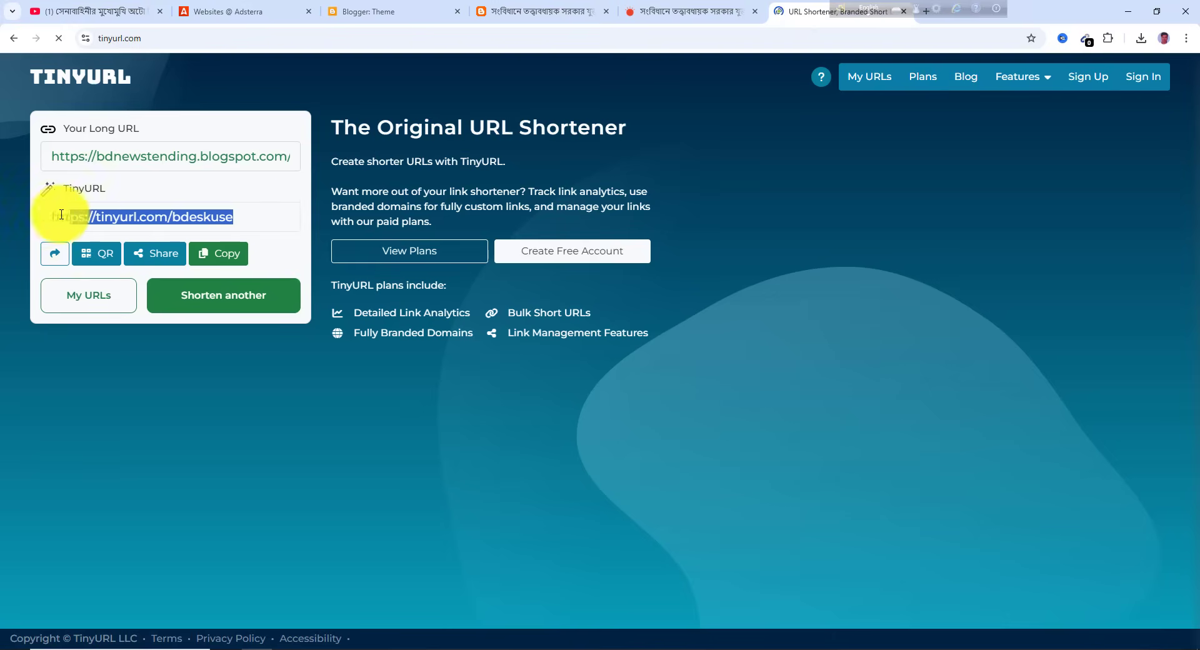
{"action": "left_click", "coordinate": [228, 262]}
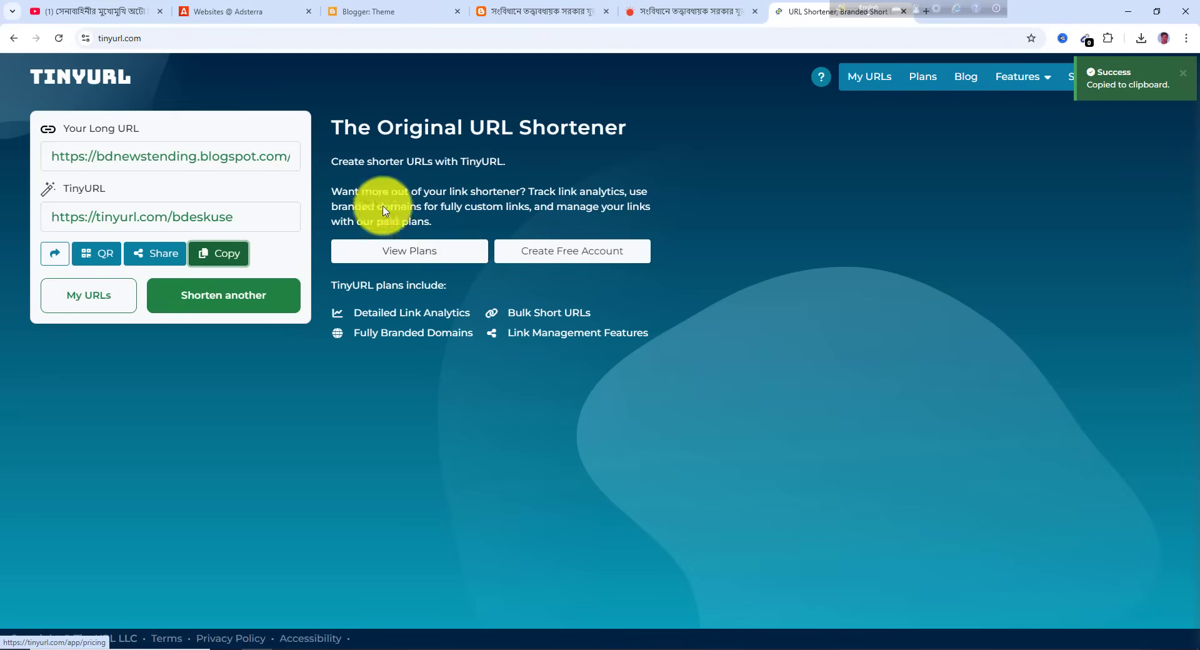
Switch to the Daily Ittefaq auto rickshaw video on YouTube and start a new comment below it
{"action": "left_click", "coordinate": [110, 15]}
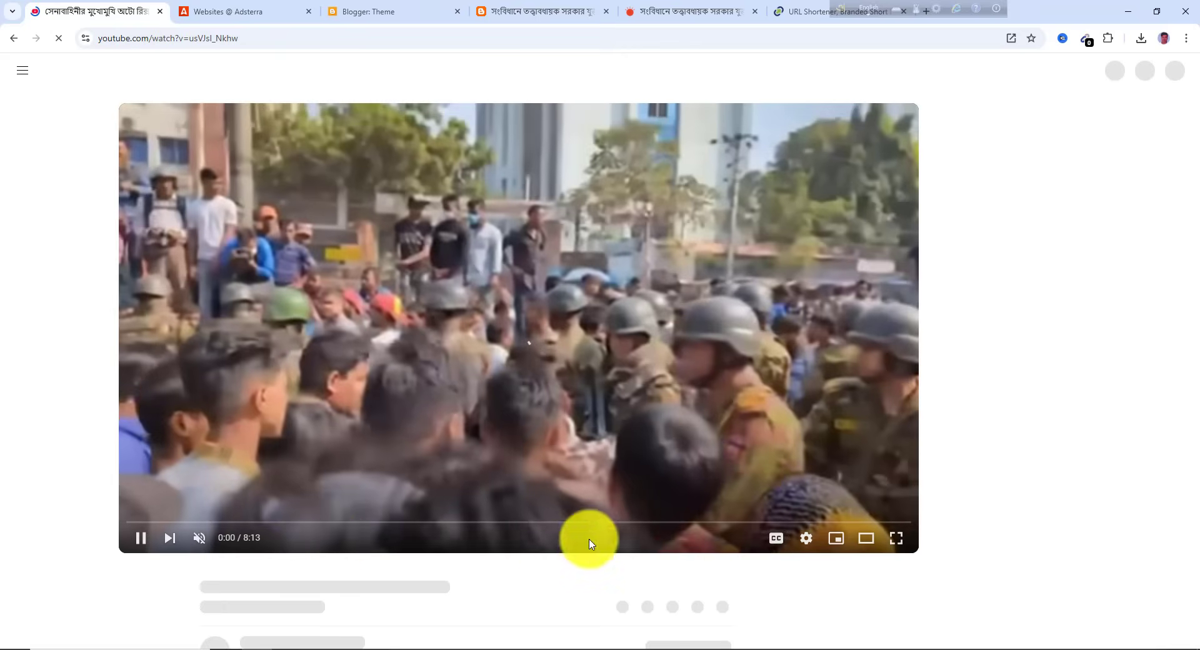
{"action": "scroll", "coordinate": [782, 509], "scroll_direction": "down", "scroll_amount": 8}
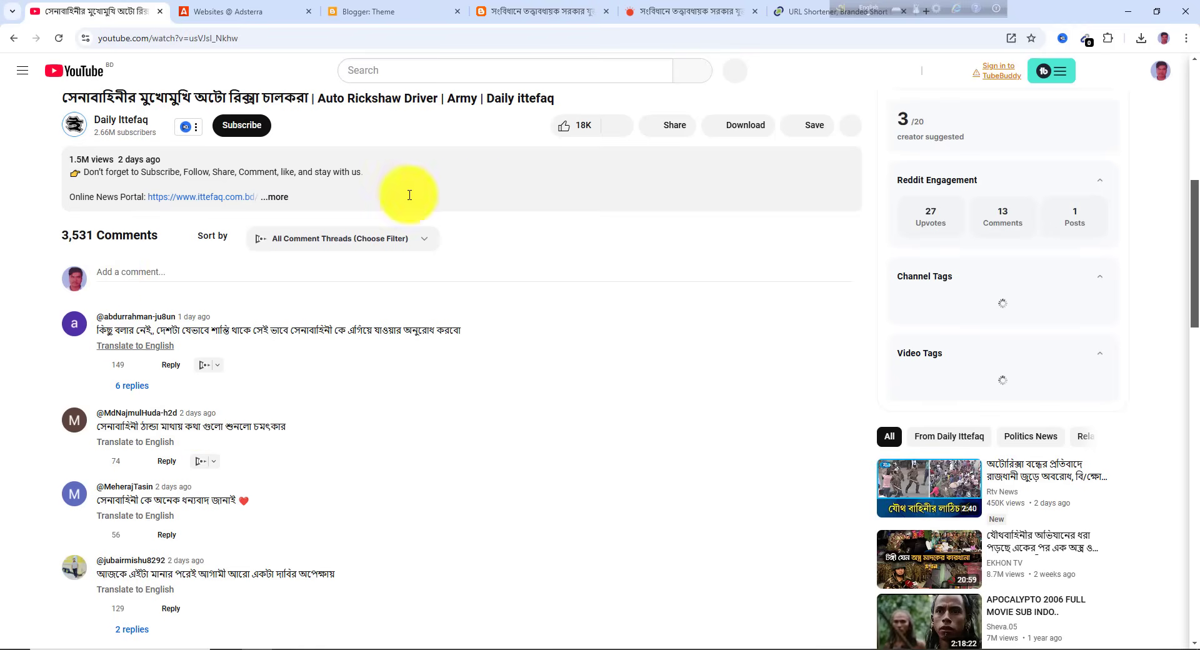
{"action": "left_click", "coordinate": [153, 274]}
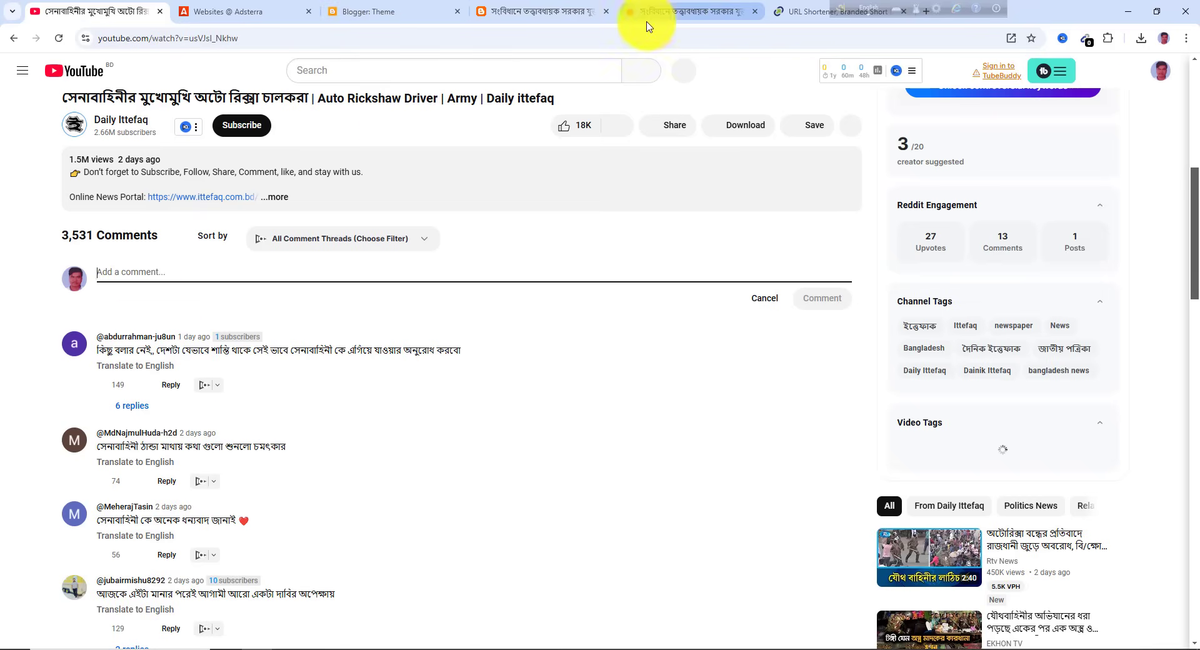
Return to the blog post, close the ad tabs it opens, and select the post's full headline for copying
{"action": "left_click", "coordinate": [554, 14]}
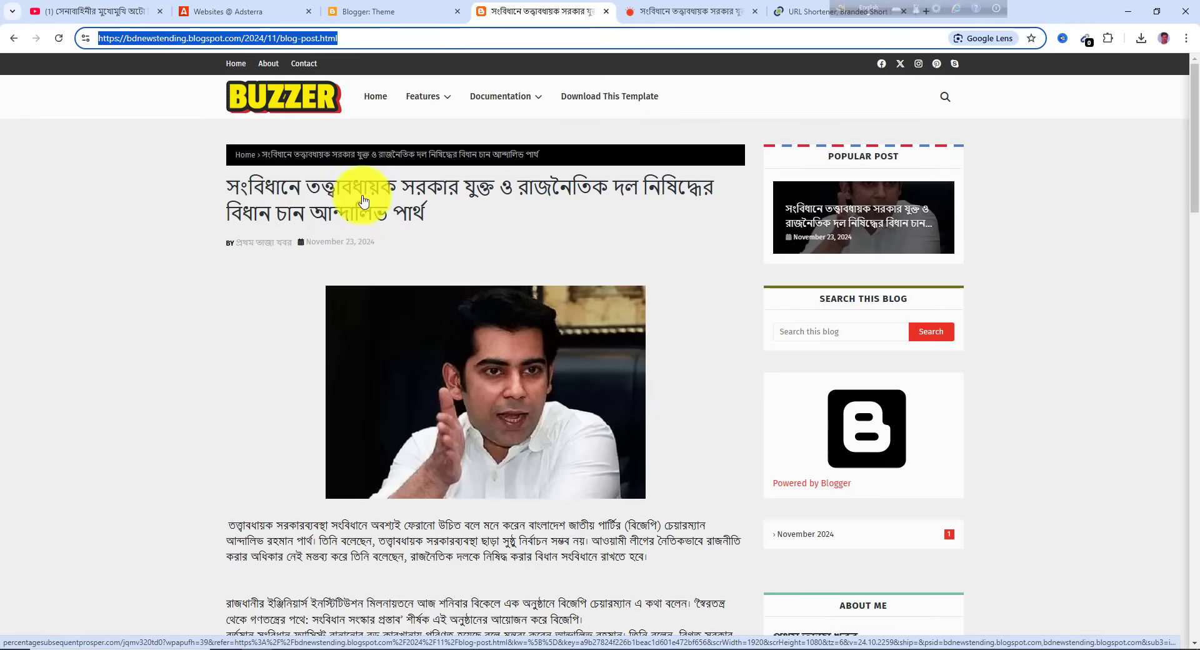
{"action": "left_click", "coordinate": [234, 195]}
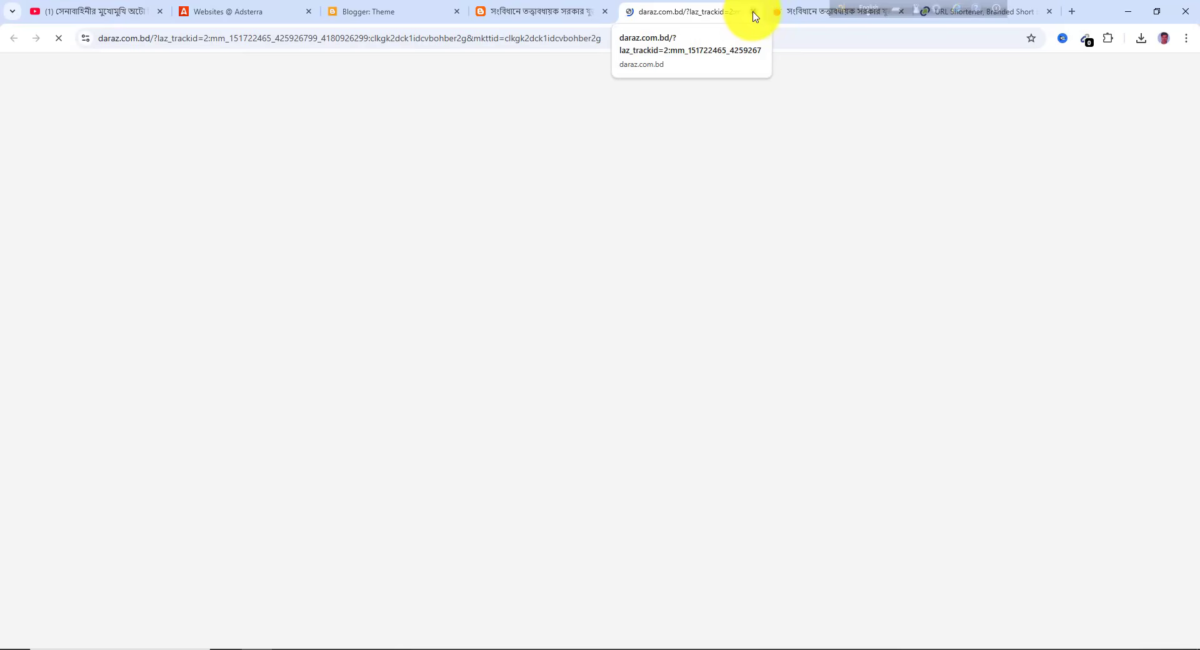
{"action": "left_click", "coordinate": [753, 11]}
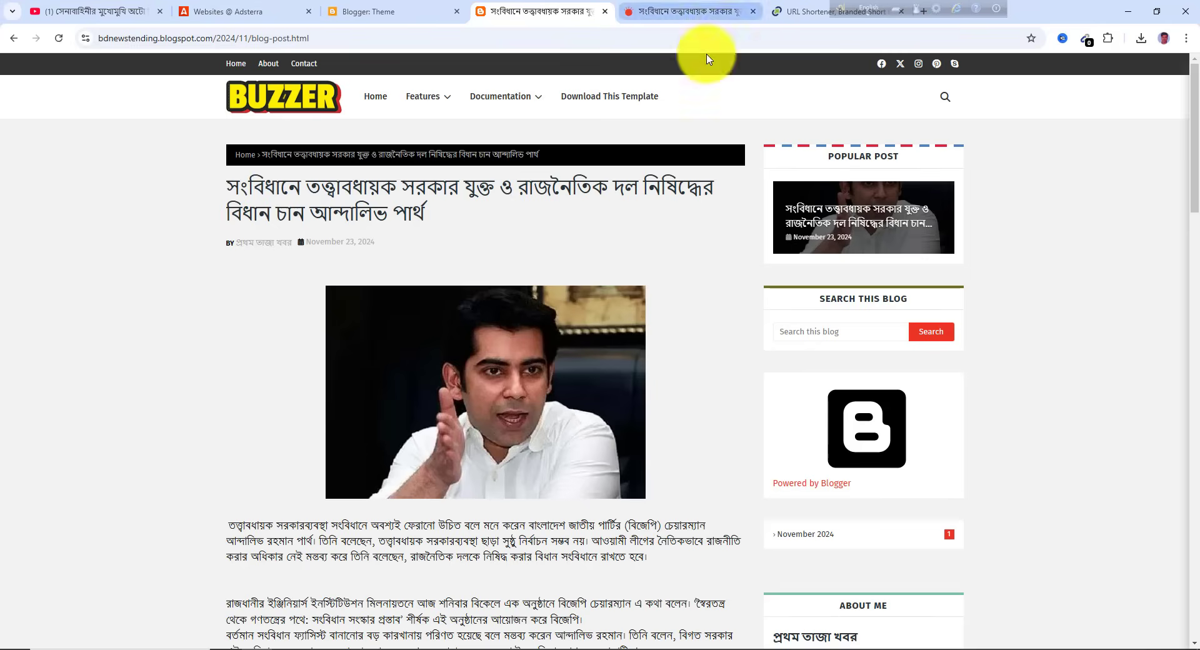
{"action": "left_click", "coordinate": [229, 186]}
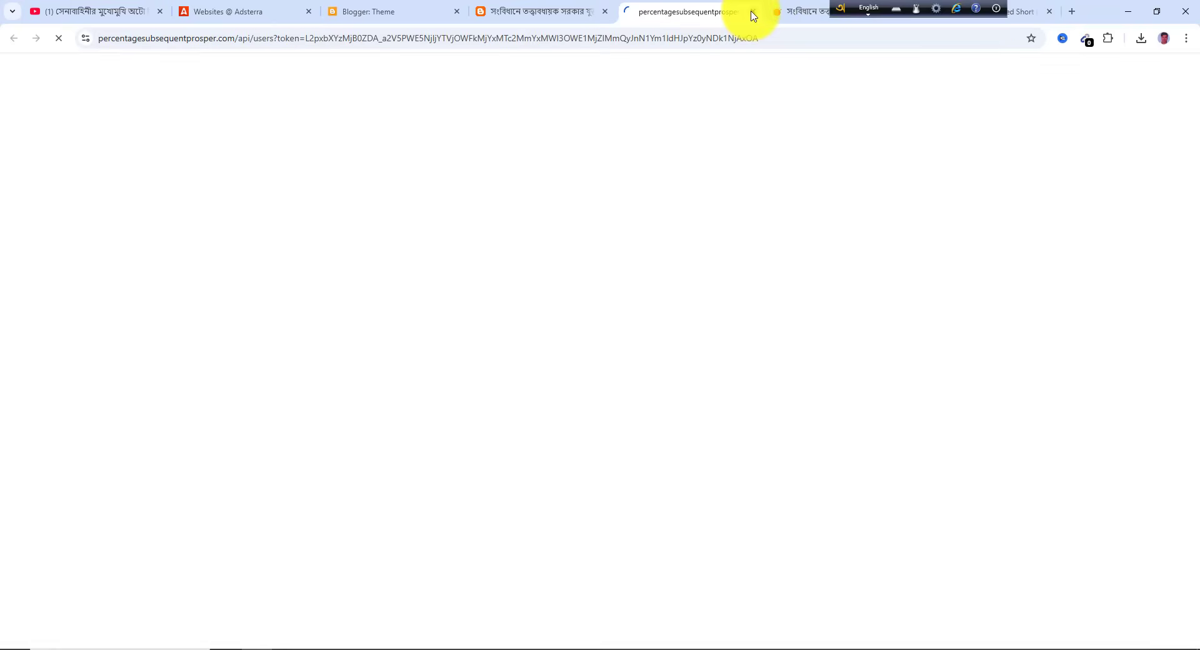
{"action": "left_click", "coordinate": [754, 12]}
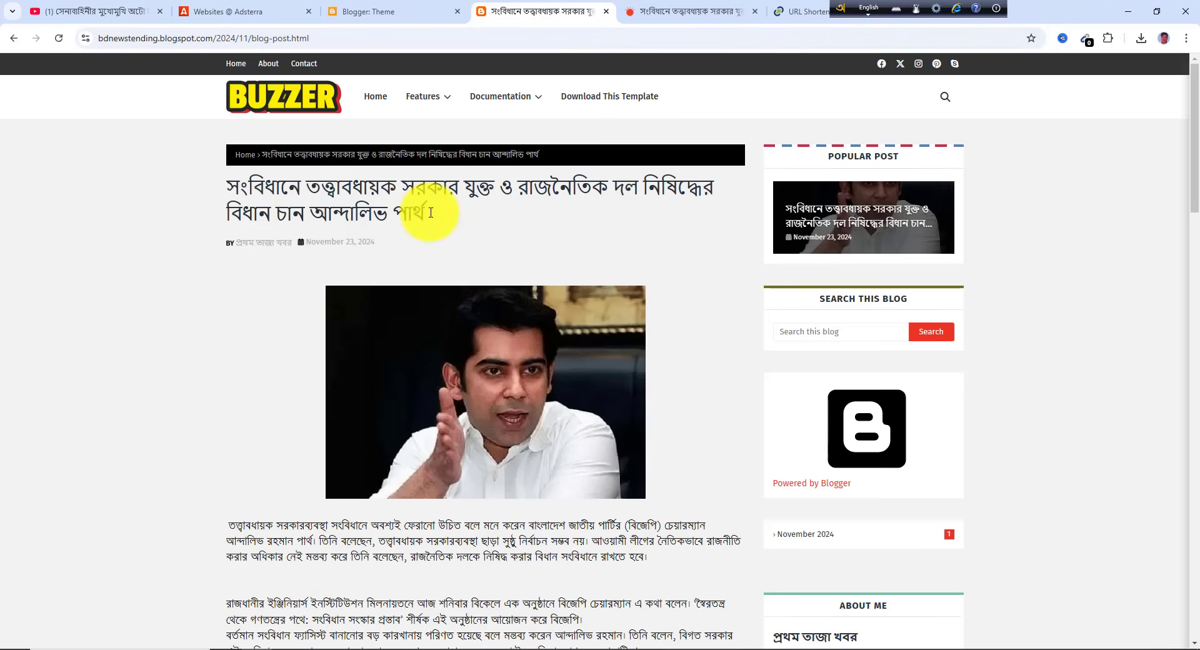
{"action": "left_click_drag", "start_coordinate": [409, 213], "coordinate": [436, 217]}
{"action": "left_click", "coordinate": [234, 188]}
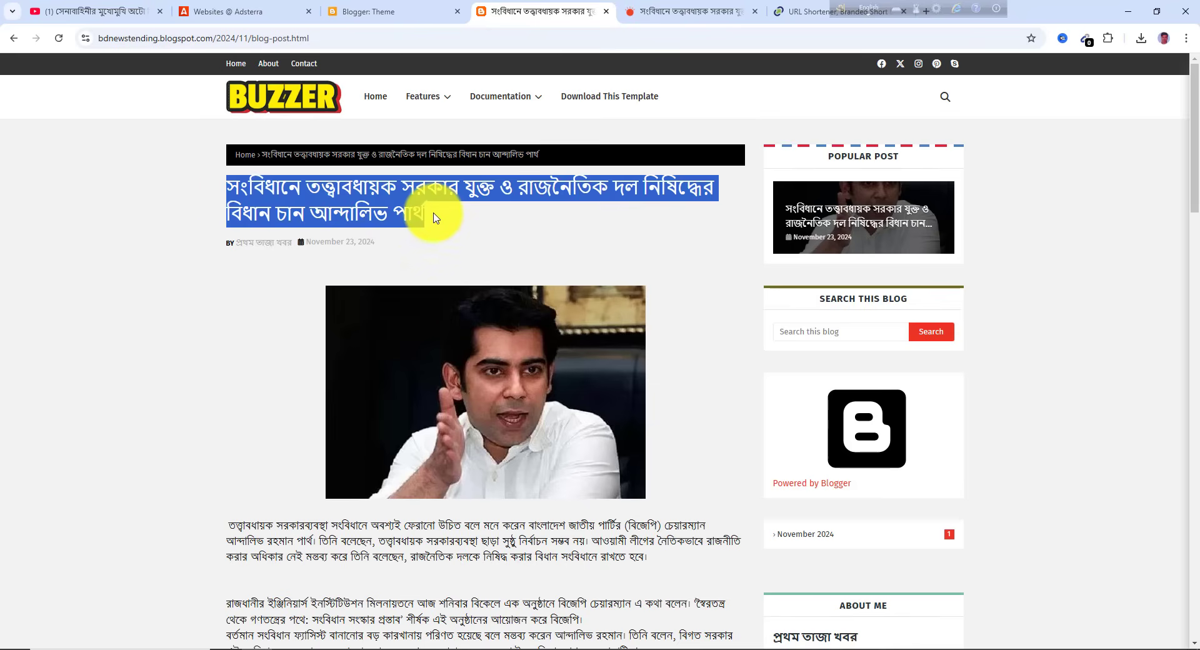
Paste the post's headline into the YouTube comment and start a new line under it
{"action": "left_click", "coordinate": [125, 12]}
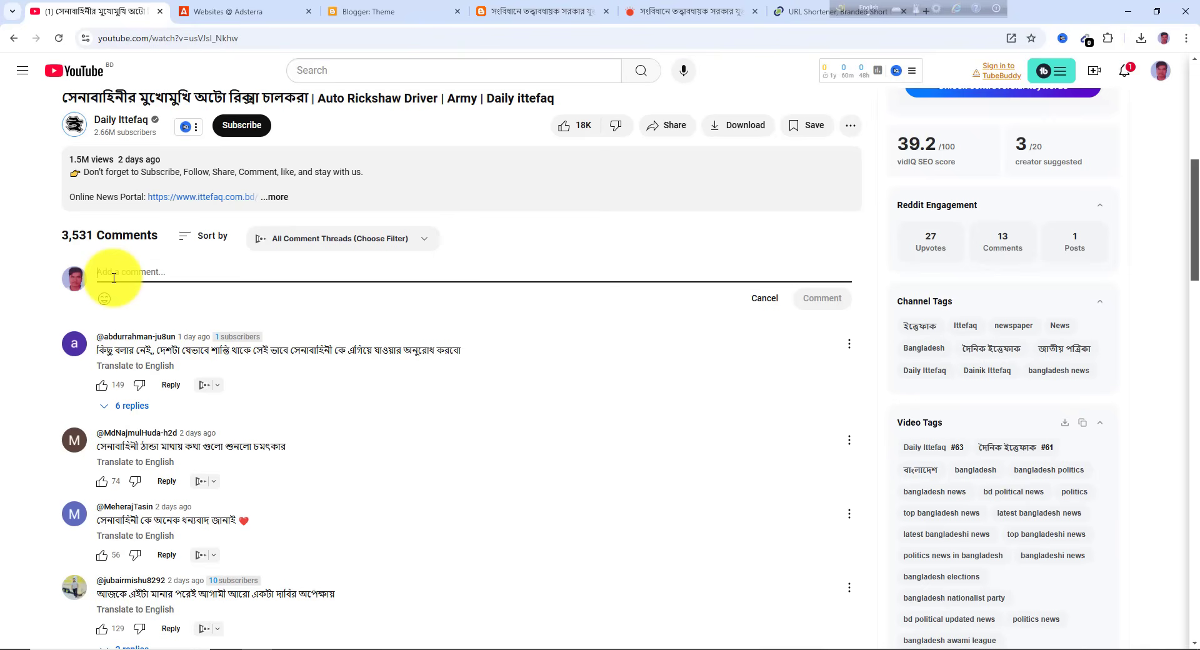
{"action": "key", "text": "ctrl+v"}
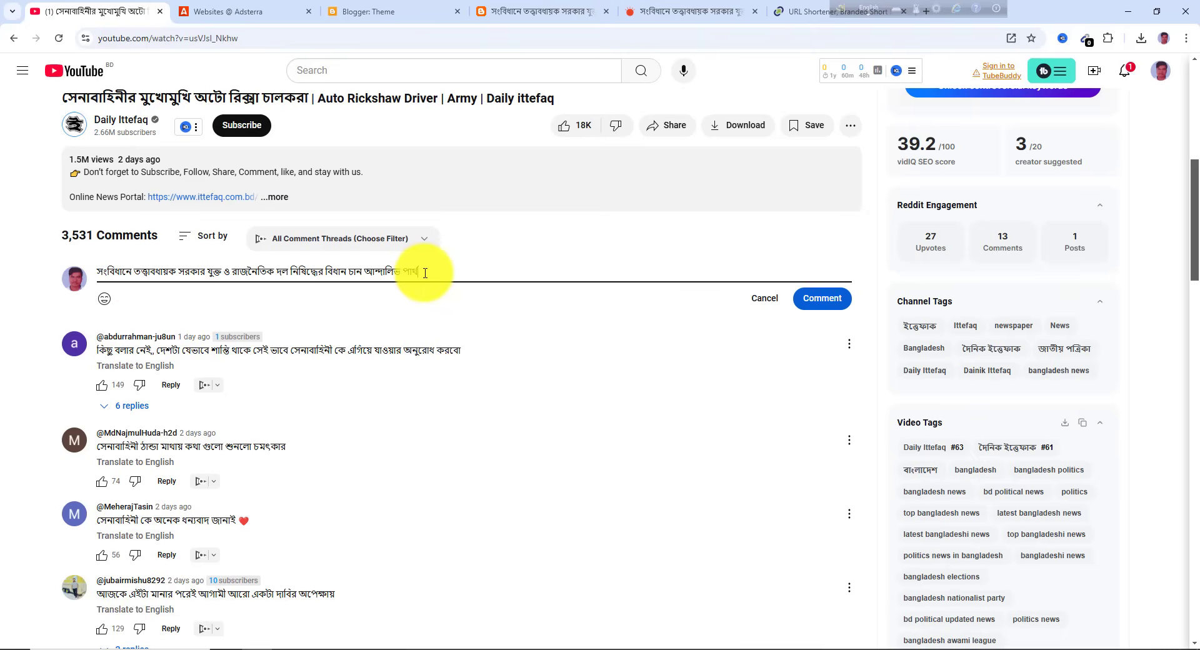
{"action": "key", "text": "Return"}
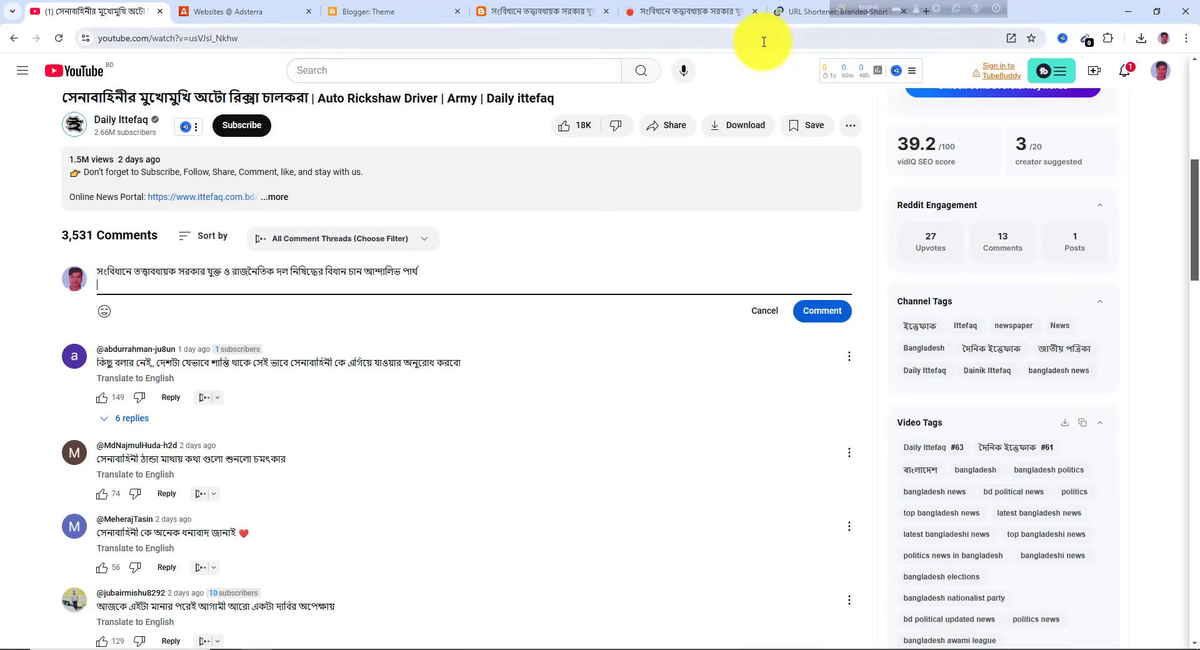
{"action": "left_click", "coordinate": [803, 12]}
{"action": "left_click", "coordinate": [228, 262]}
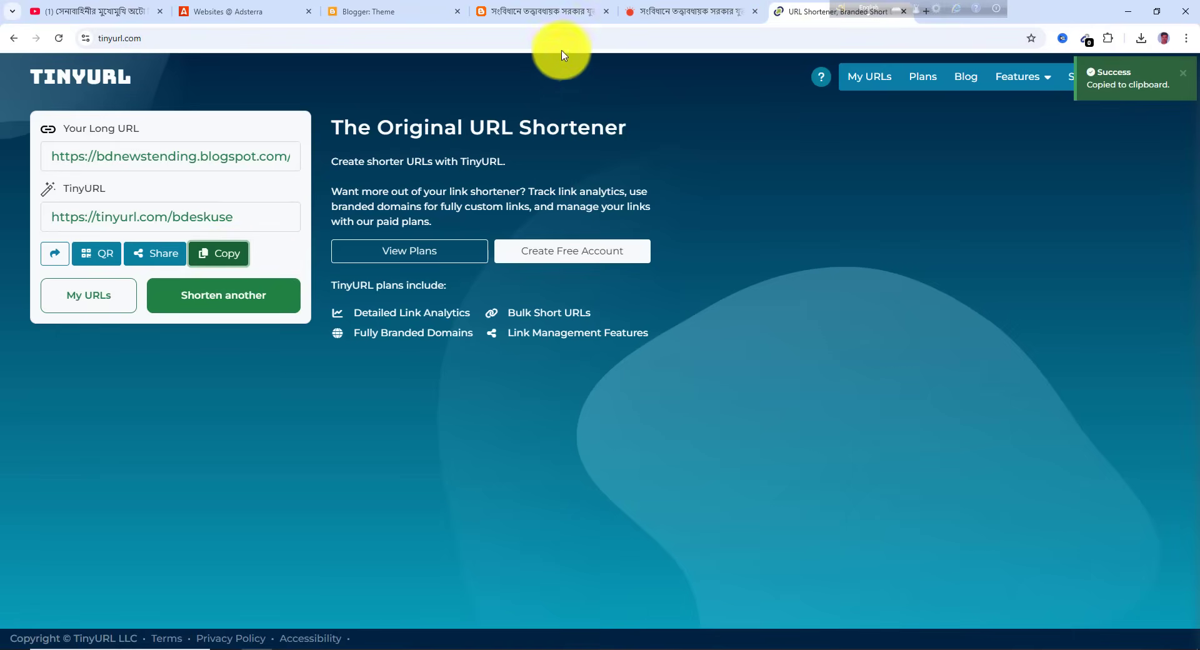
{"action": "left_click", "coordinate": [102, 12]}
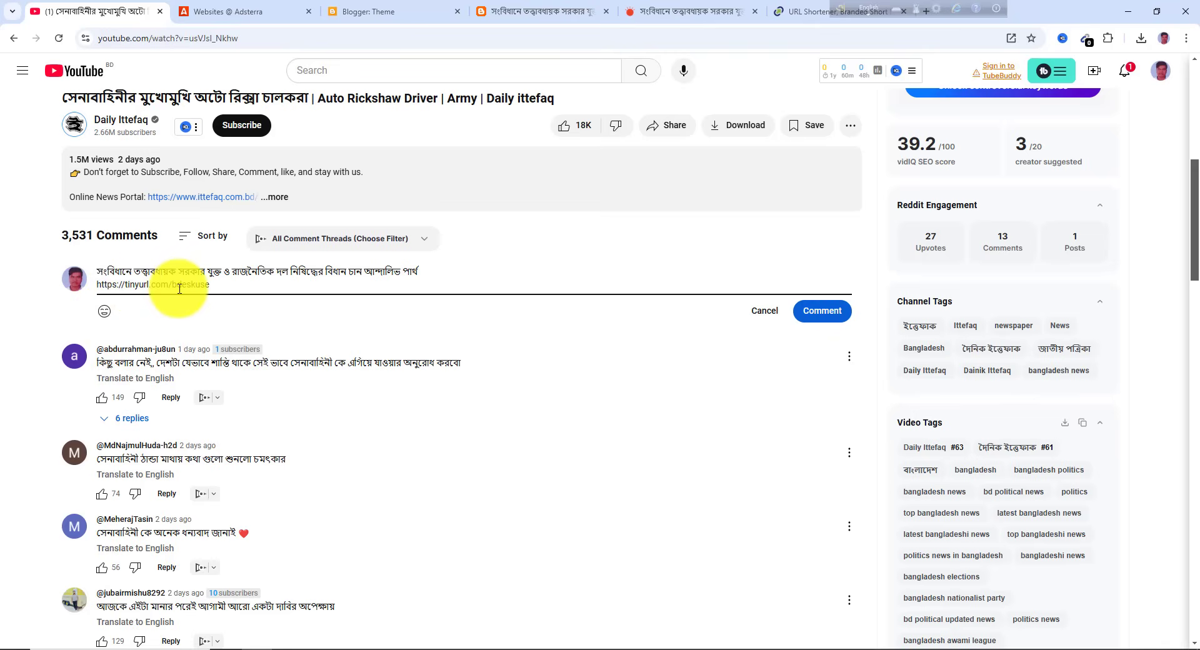
{"action": "left_click", "coordinate": [825, 312]}
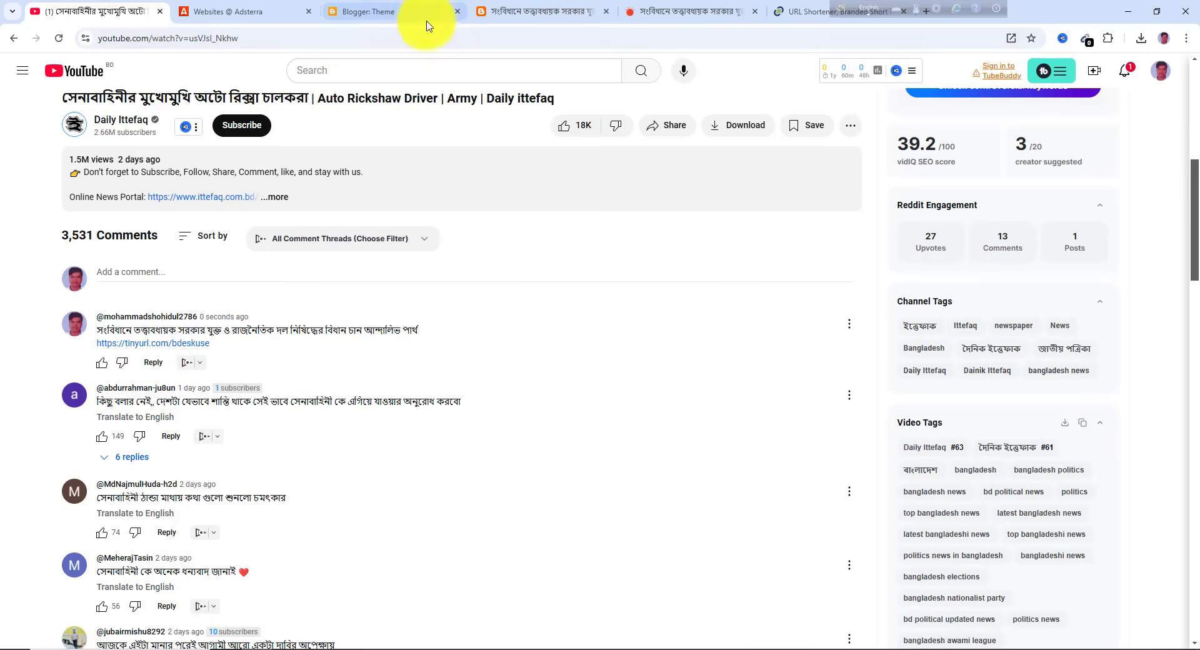
Test the ad behaviour on the blog post's page and close the ad tab it opens
{"action": "left_click", "coordinate": [535, 12]}
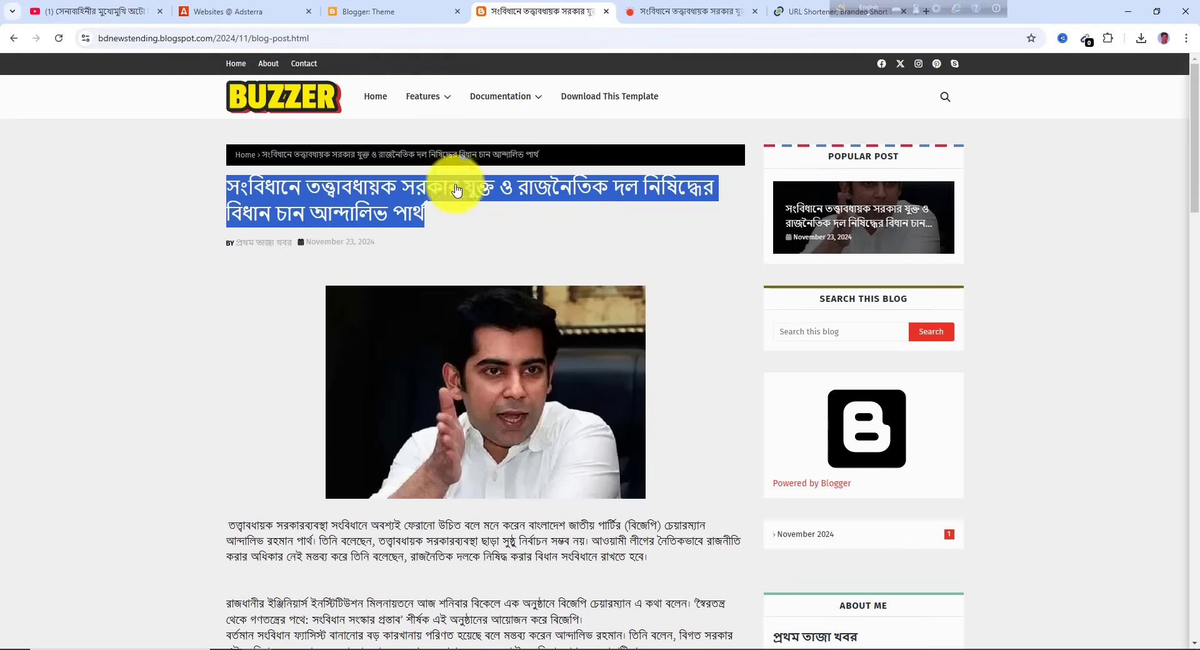
{"action": "left_click", "coordinate": [217, 377]}
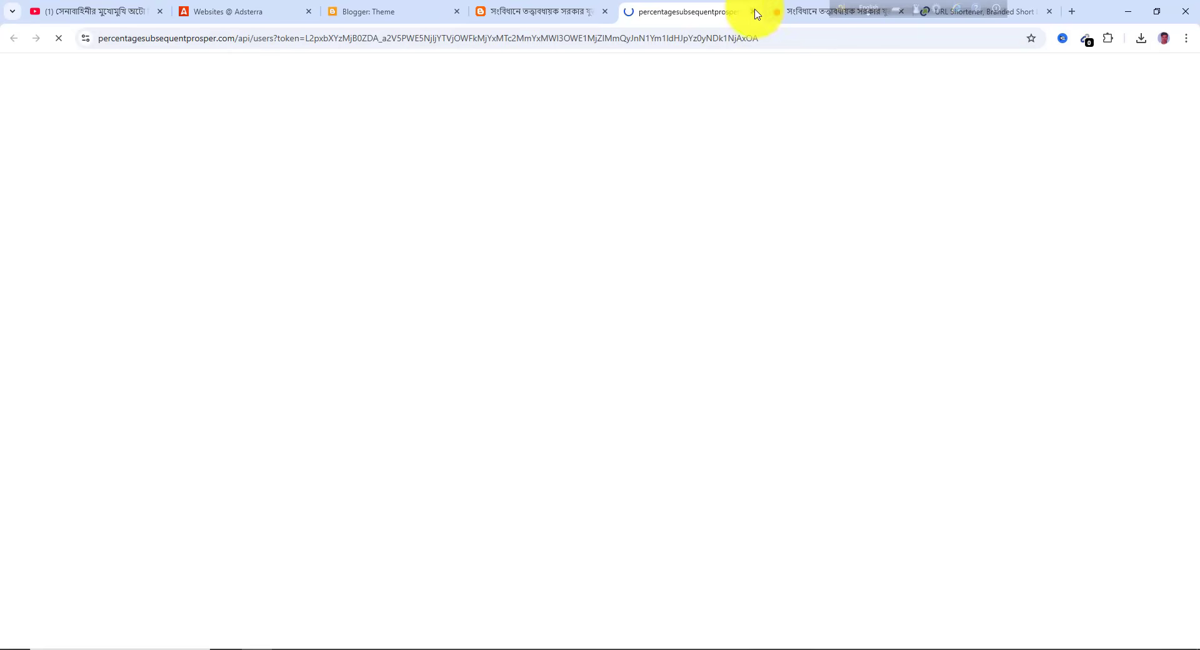
{"action": "left_click", "coordinate": [753, 11]}
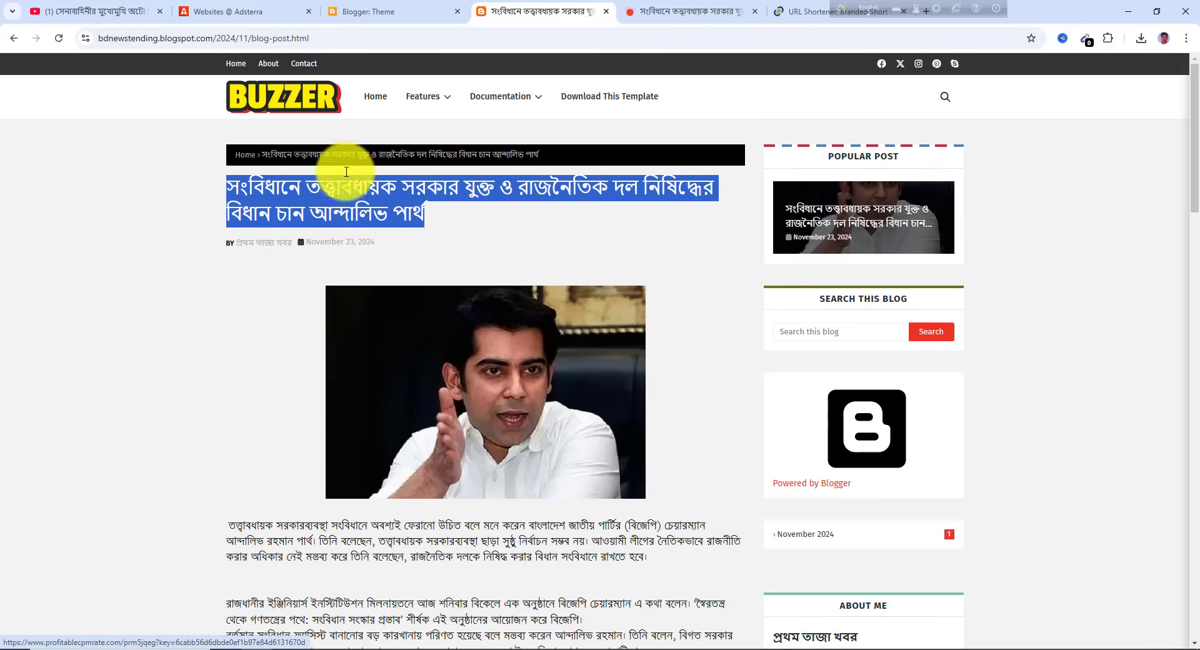
Return to YouTube, go back to its home feed, and open the Rtv News auto rickshaw protest video
{"action": "left_click", "coordinate": [89, 15]}
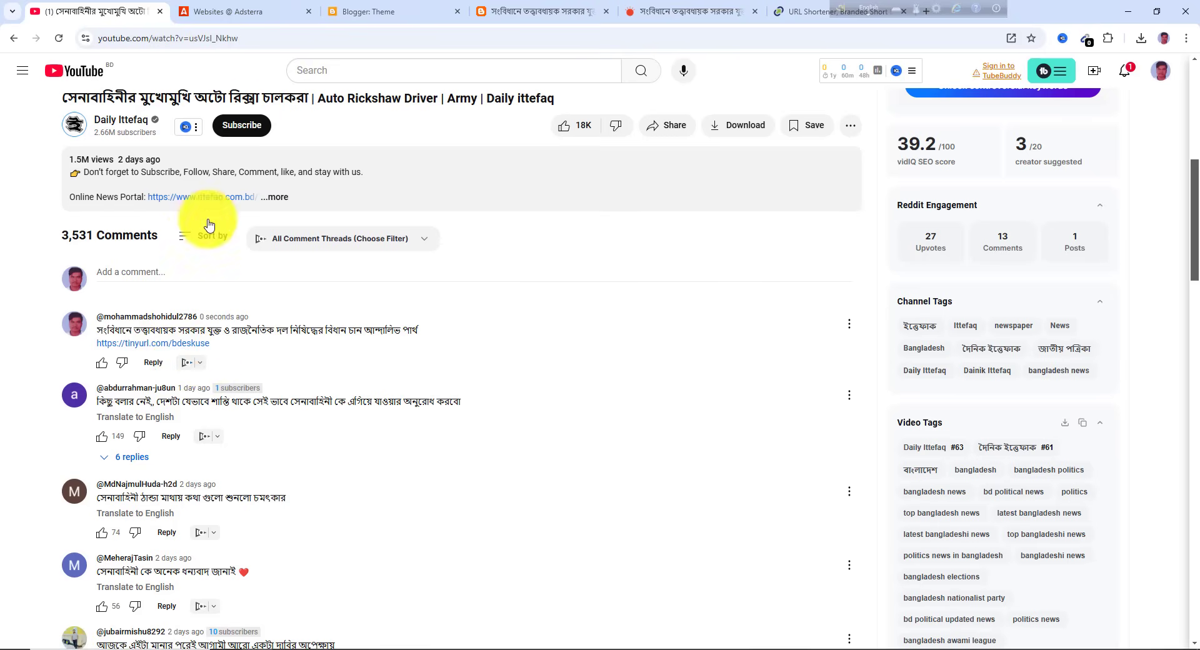
{"action": "scroll", "coordinate": [121, 283], "scroll_direction": "up", "scroll_amount": 5}
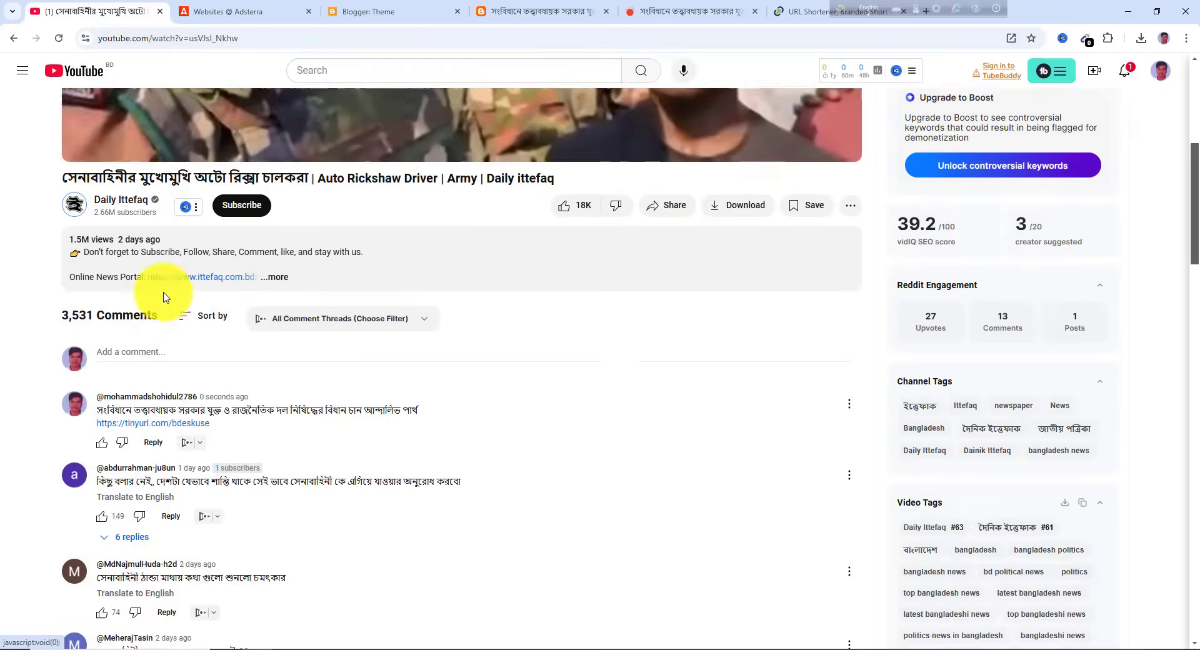
{"action": "scroll", "coordinate": [134, 268], "scroll_direction": "down", "scroll_amount": 3}
{"action": "left_click", "coordinate": [15, 37]}
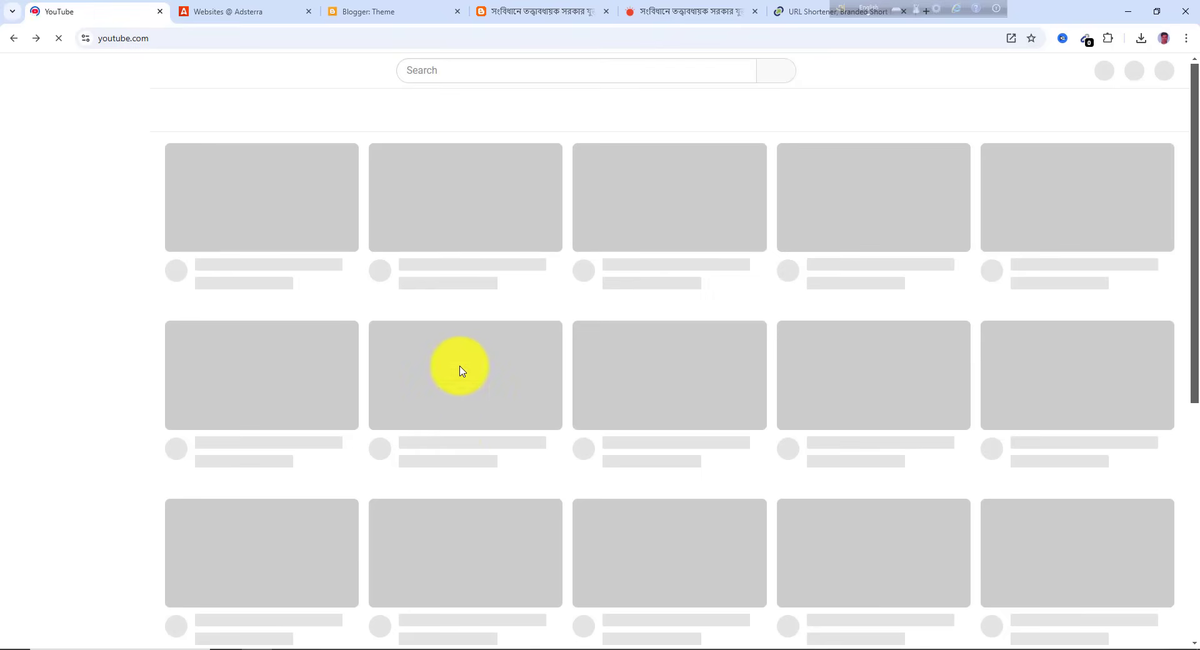
{"action": "mouse_move", "coordinate": [675, 246]}
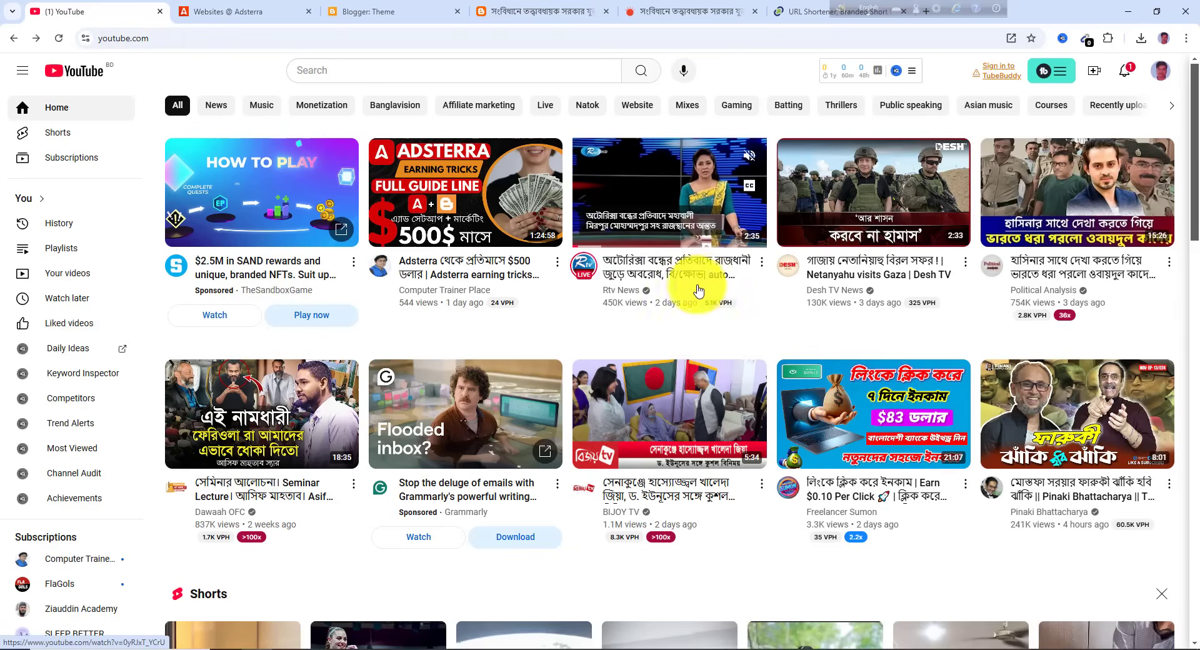
{"action": "left_click", "coordinate": [661, 273]}
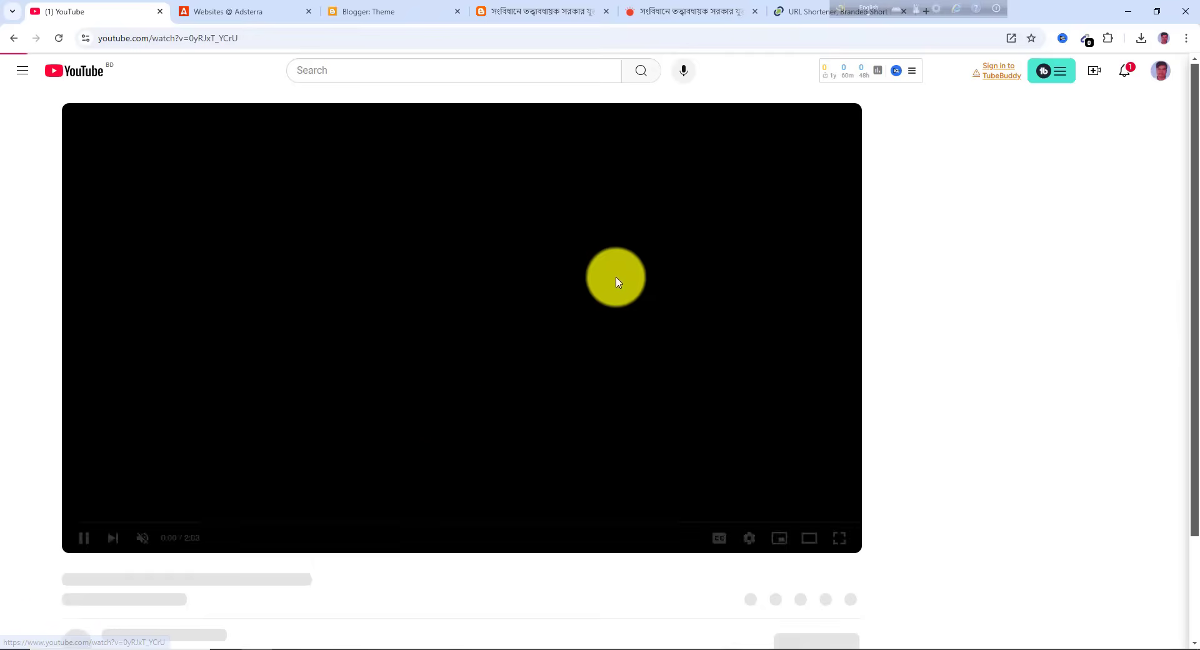
Expand the Rtv News video's description and start a new comment below it
{"action": "scroll", "coordinate": [184, 570], "scroll_direction": "down", "scroll_amount": 2}
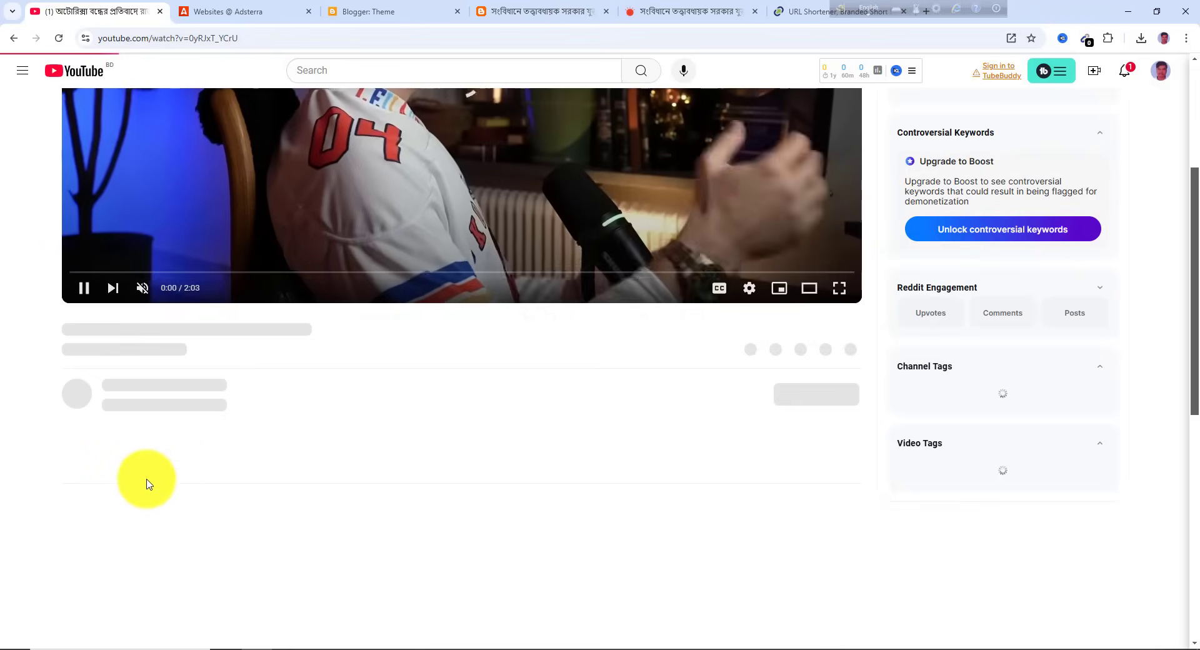
{"action": "scroll", "coordinate": [147, 485], "scroll_direction": "up", "scroll_amount": 2}
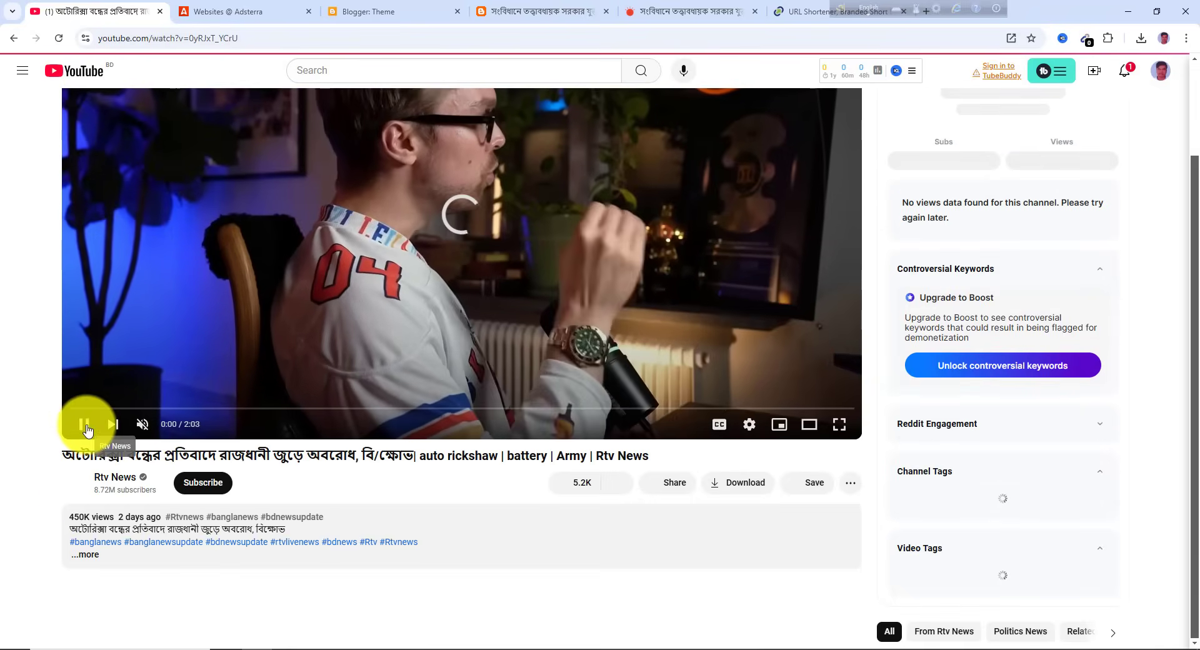
{"action": "scroll", "coordinate": [100, 405], "scroll_direction": "down", "scroll_amount": 2}
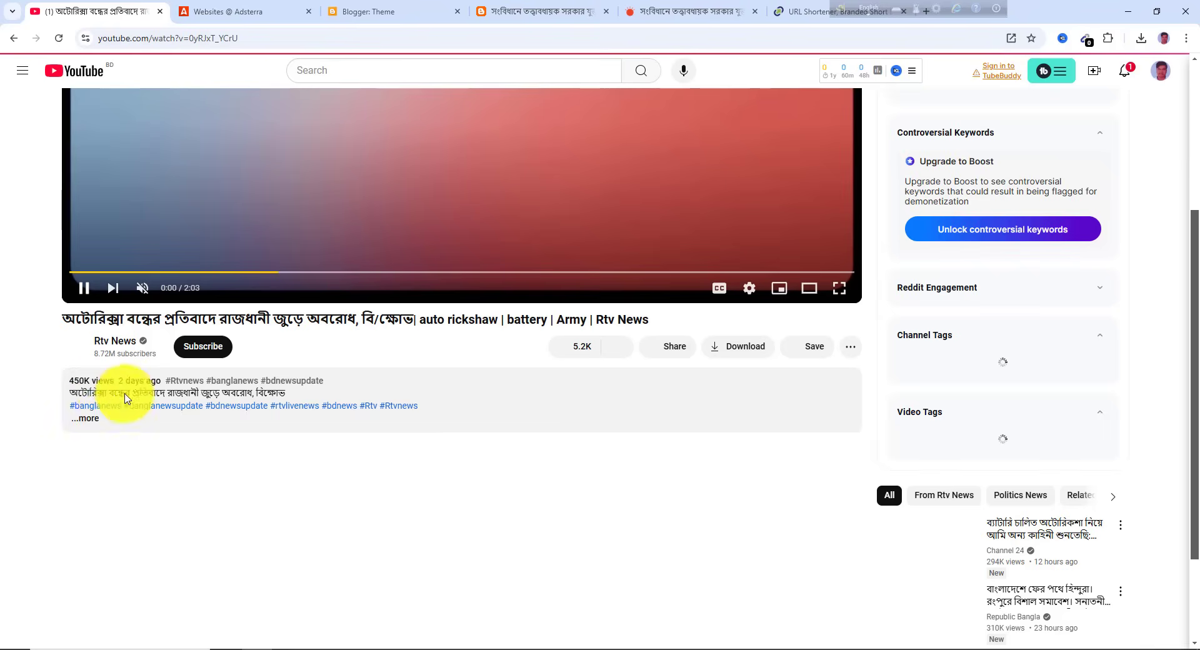
{"action": "left_click", "coordinate": [89, 419]}
{"action": "scroll", "coordinate": [97, 273], "scroll_direction": "down", "scroll_amount": 6}
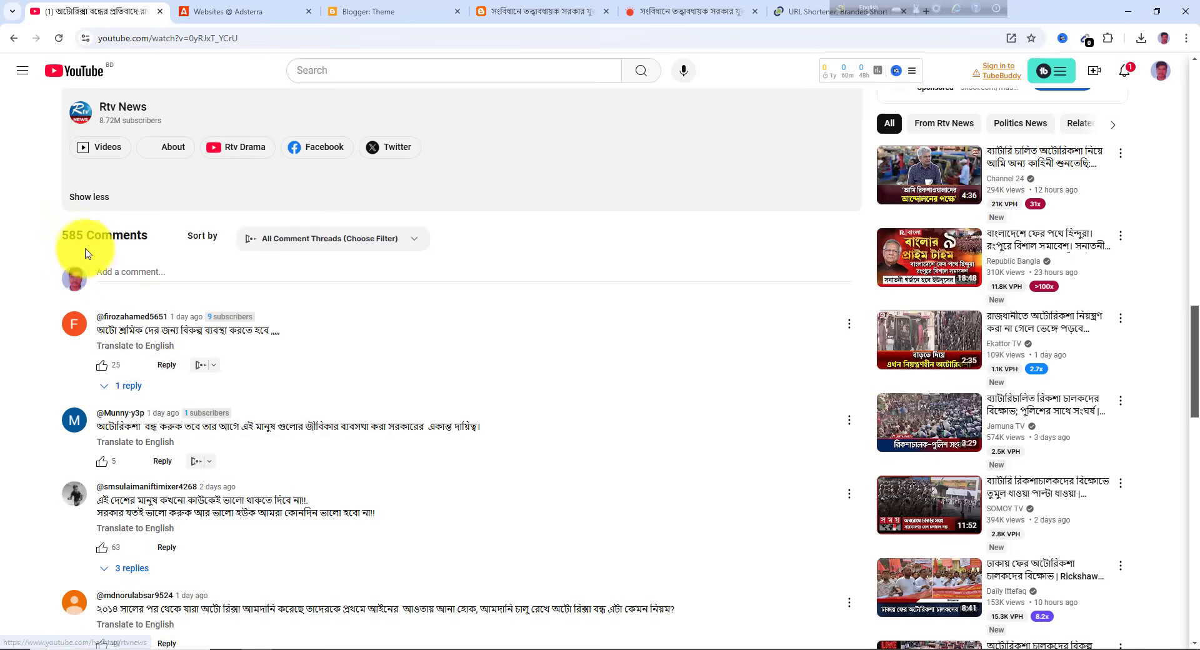
{"action": "left_click", "coordinate": [142, 275]}
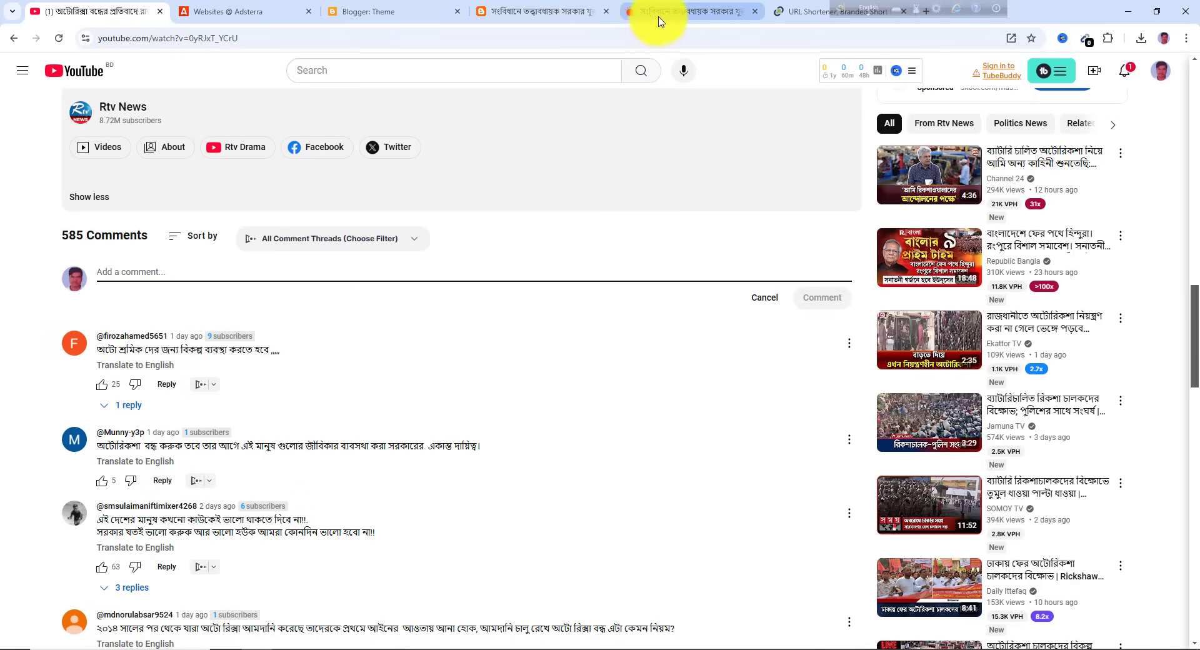
Copy the blog post's full headline into the comment on the Rtv News video and start a new line under it
{"action": "left_click", "coordinate": [556, 13]}
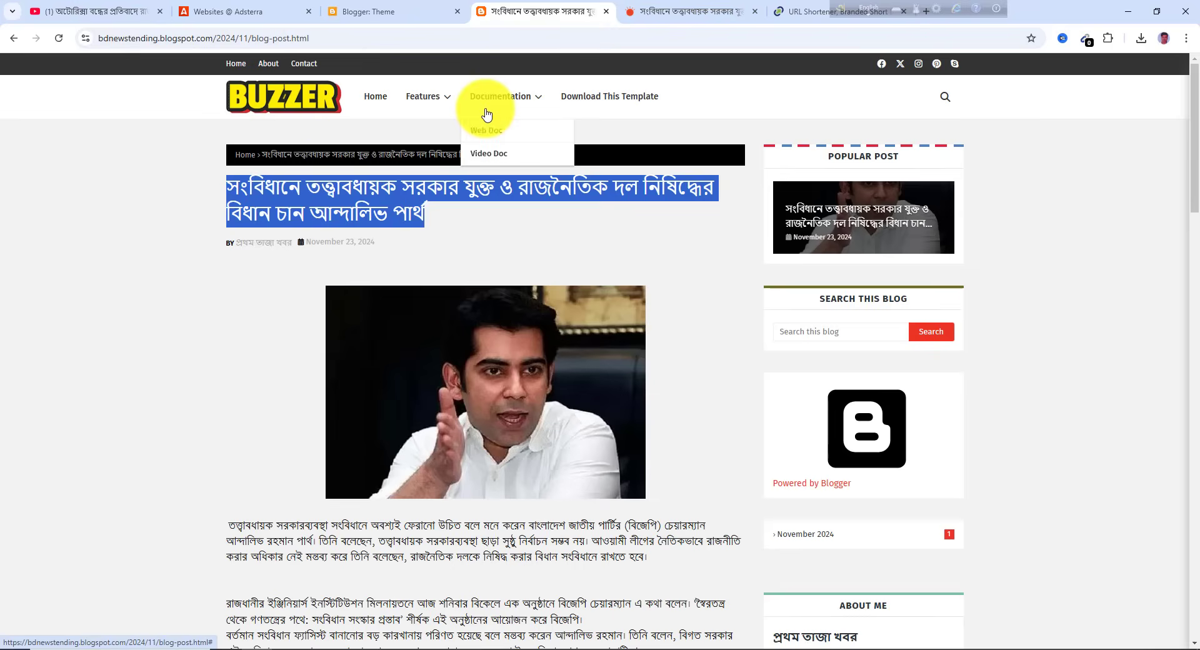
{"action": "left_click", "coordinate": [419, 216]}
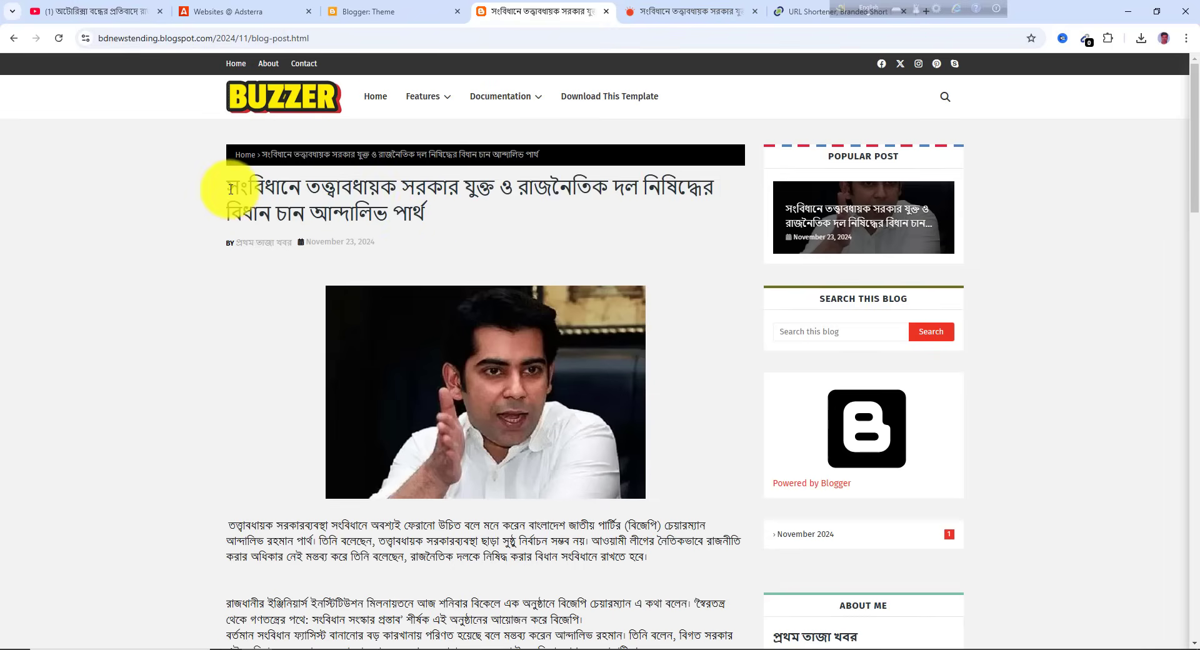
{"action": "left_click_drag", "start_coordinate": [231, 189], "coordinate": [447, 218]}
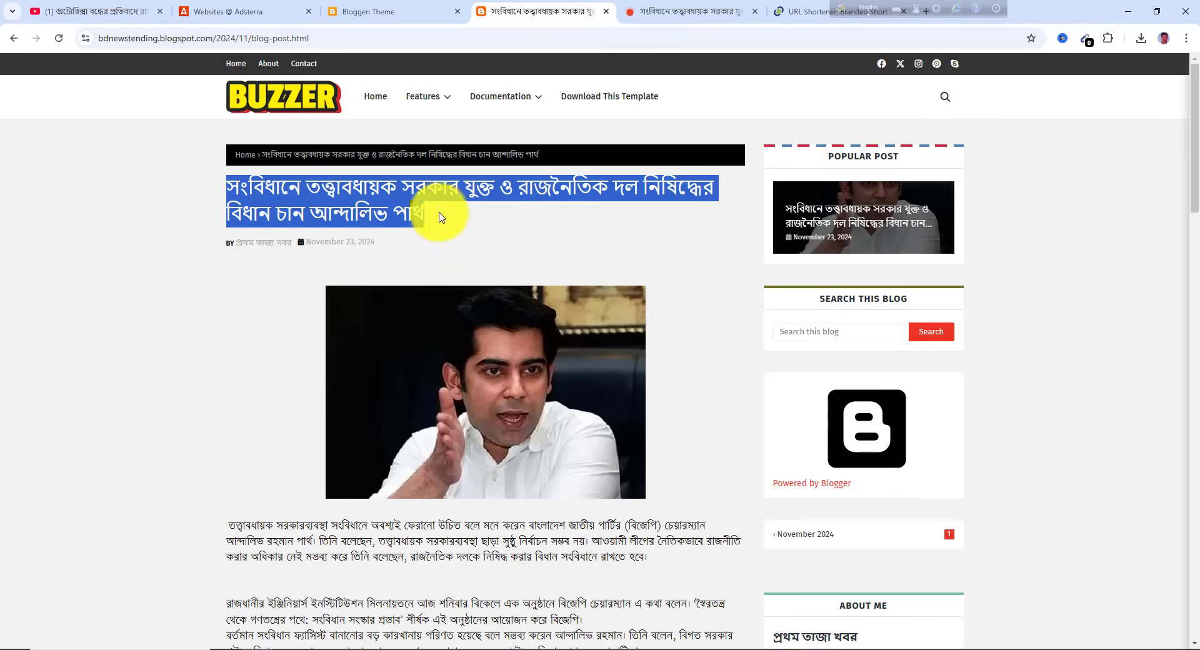
{"action": "left_click", "coordinate": [103, 13]}
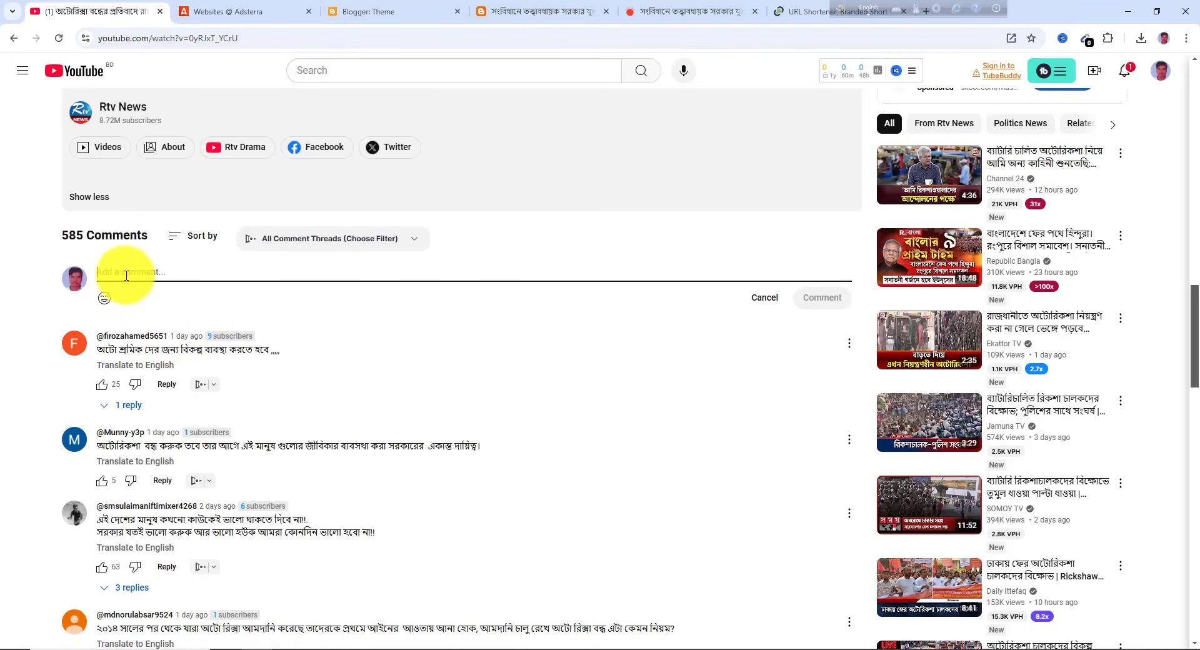
{"action": "key", "text": "ctrl+v"}
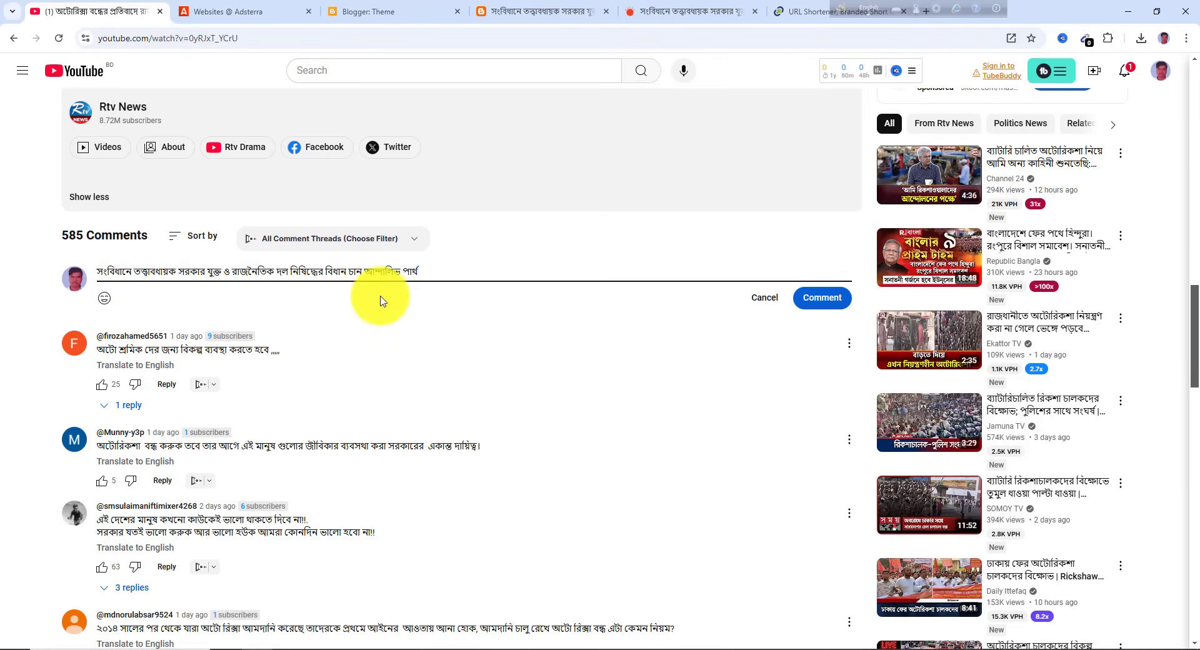
{"action": "key", "text": "Return"}
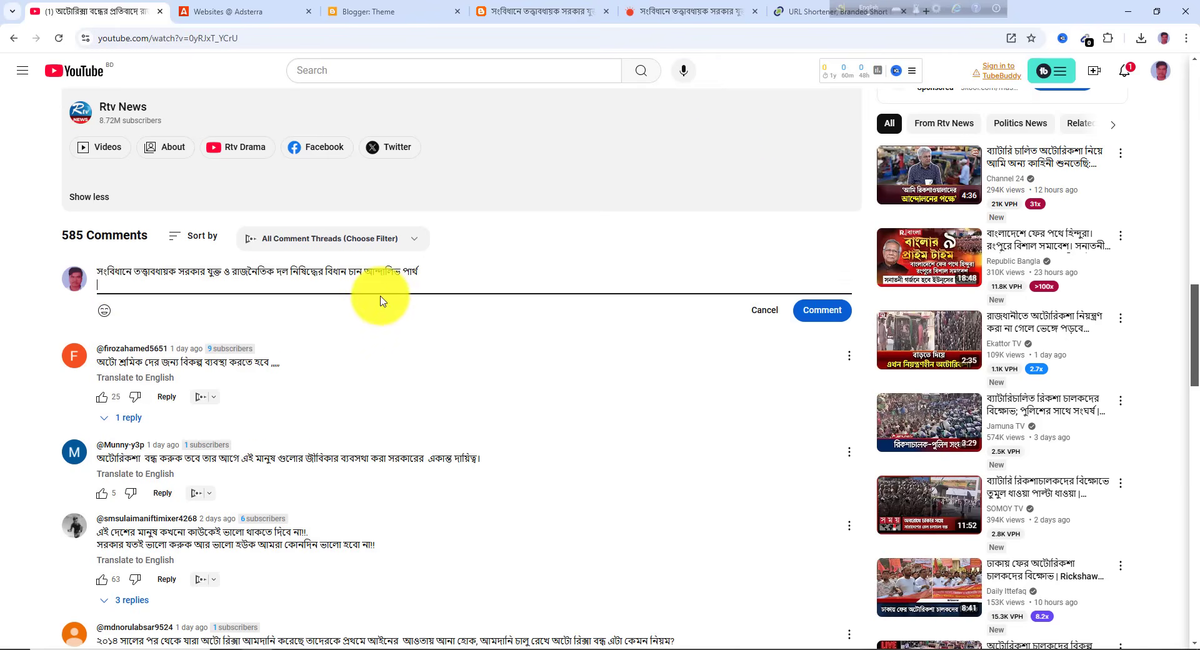
{"action": "left_click", "coordinate": [806, 12]}
{"action": "left_click", "coordinate": [225, 255]}
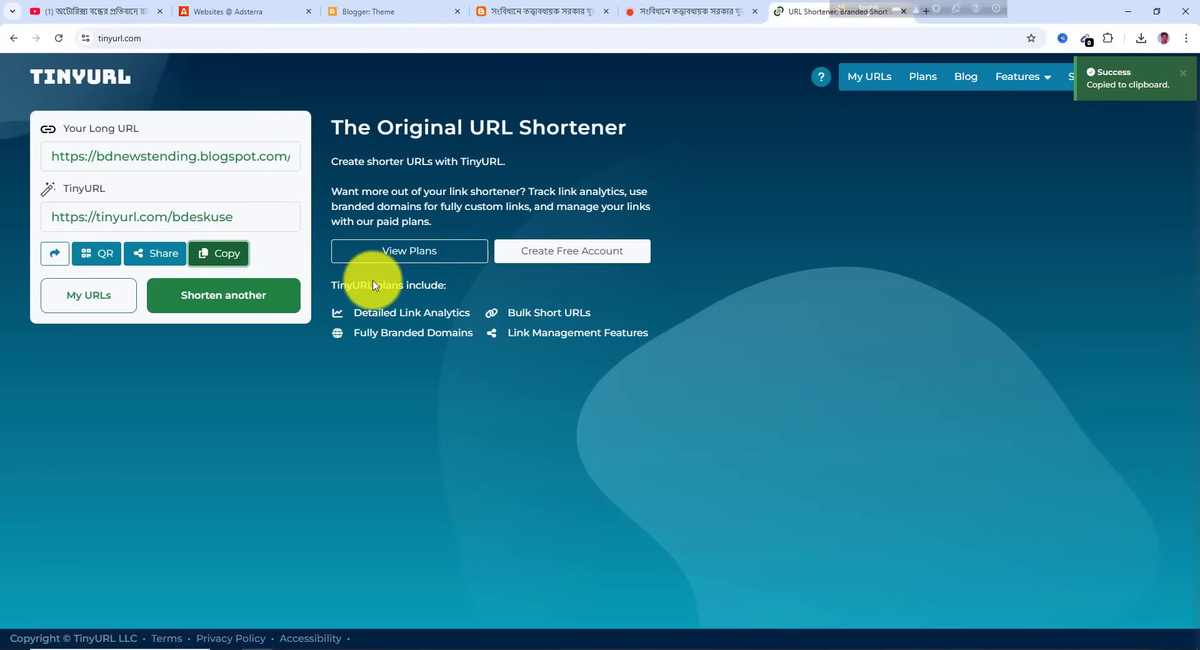
{"action": "left_click", "coordinate": [118, 10]}
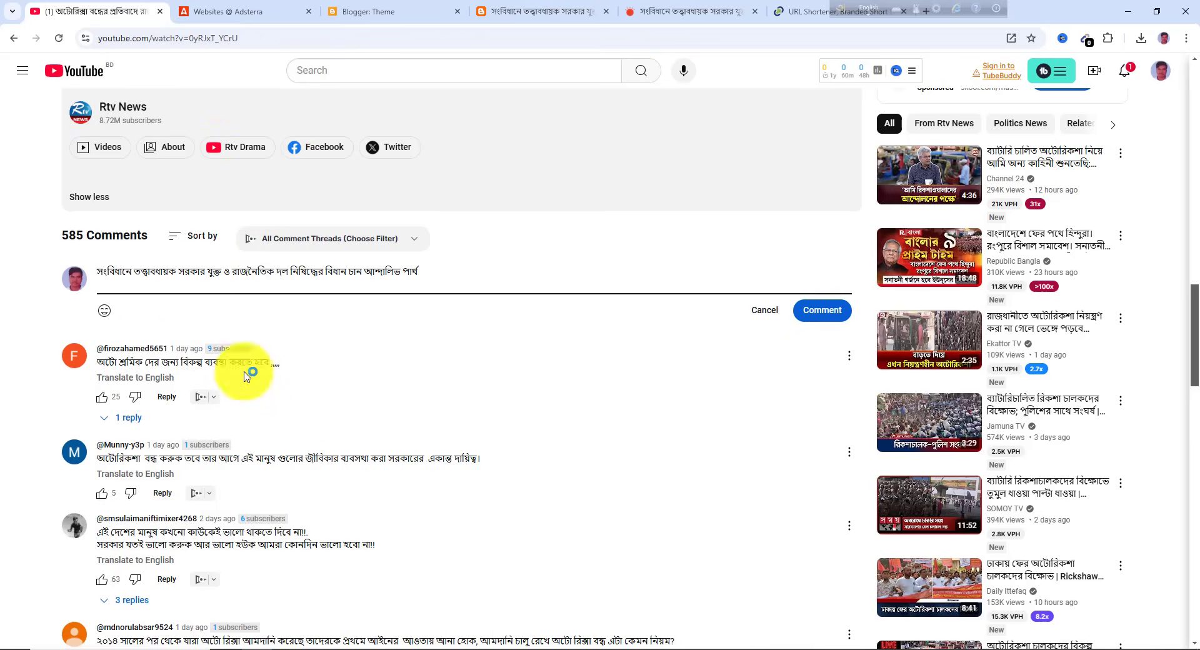
{"action": "key", "text": "BackSpace"}
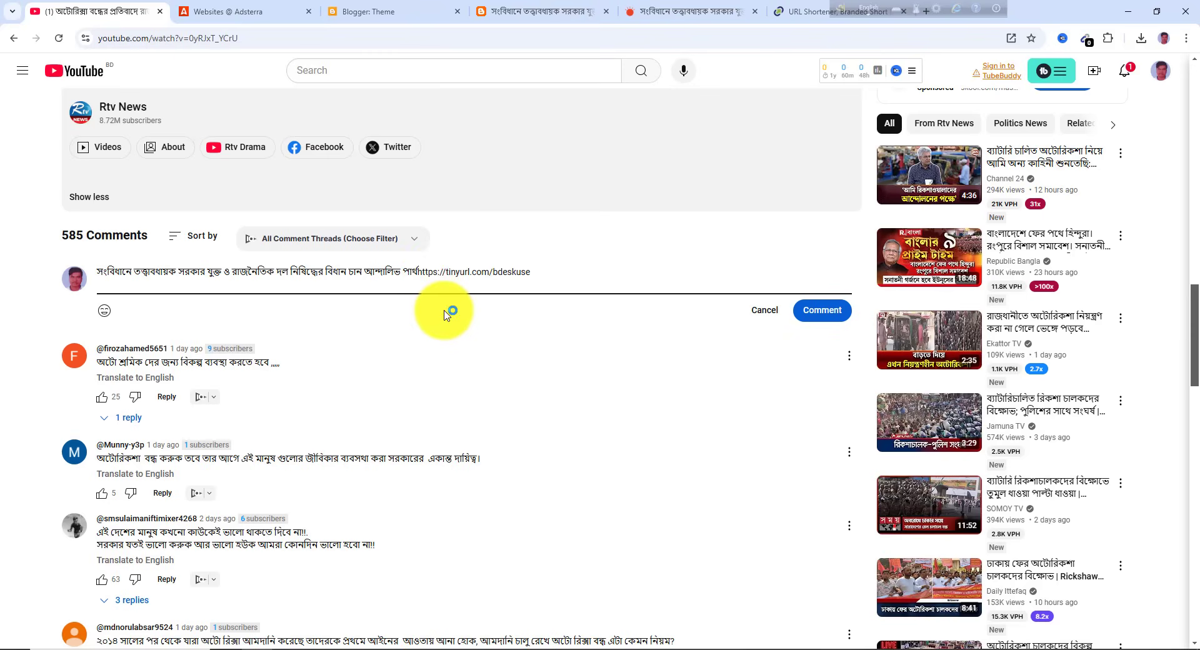
{"action": "left_click", "coordinate": [418, 271]}
{"action": "key", "text": "Return"}
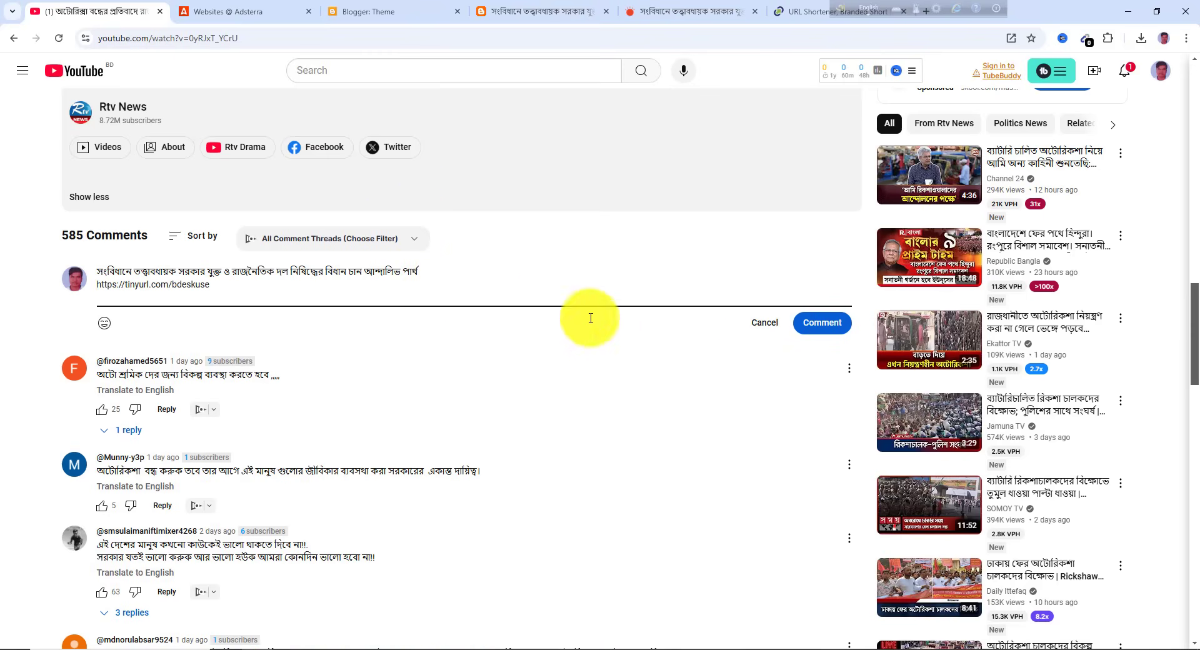
{"action": "left_click", "coordinate": [820, 324]}
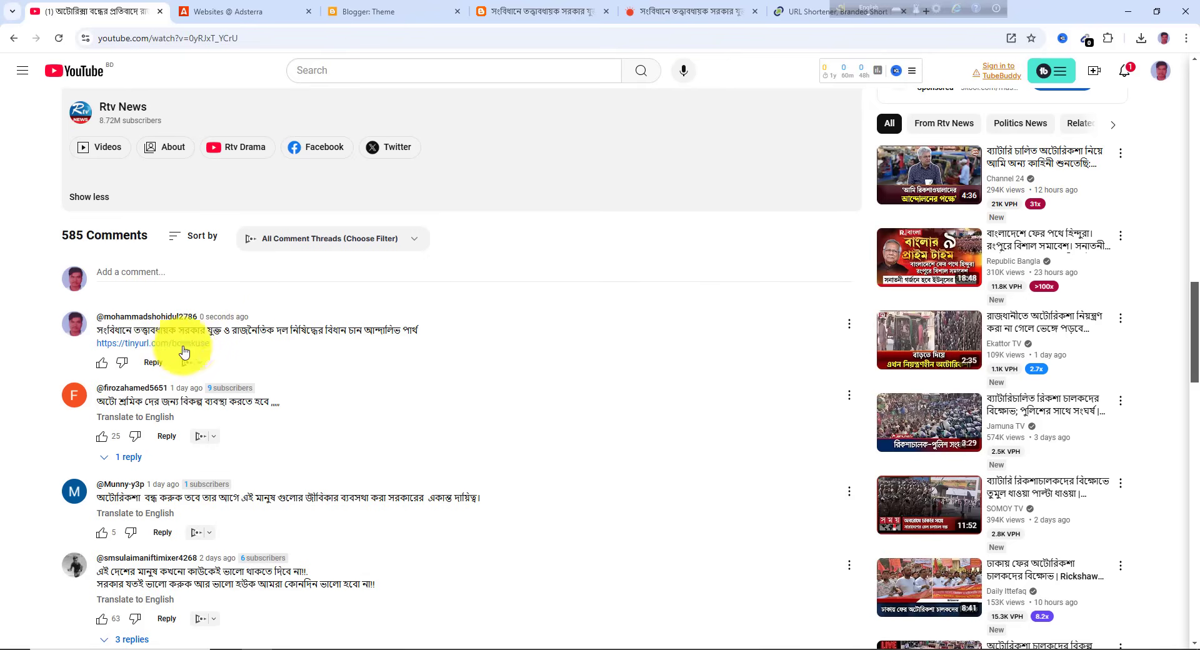
Examine the blog post's article, from the headline down to the native ad banners within the text
{"action": "left_click", "coordinate": [510, 13]}
{"action": "left_click", "coordinate": [287, 405]}
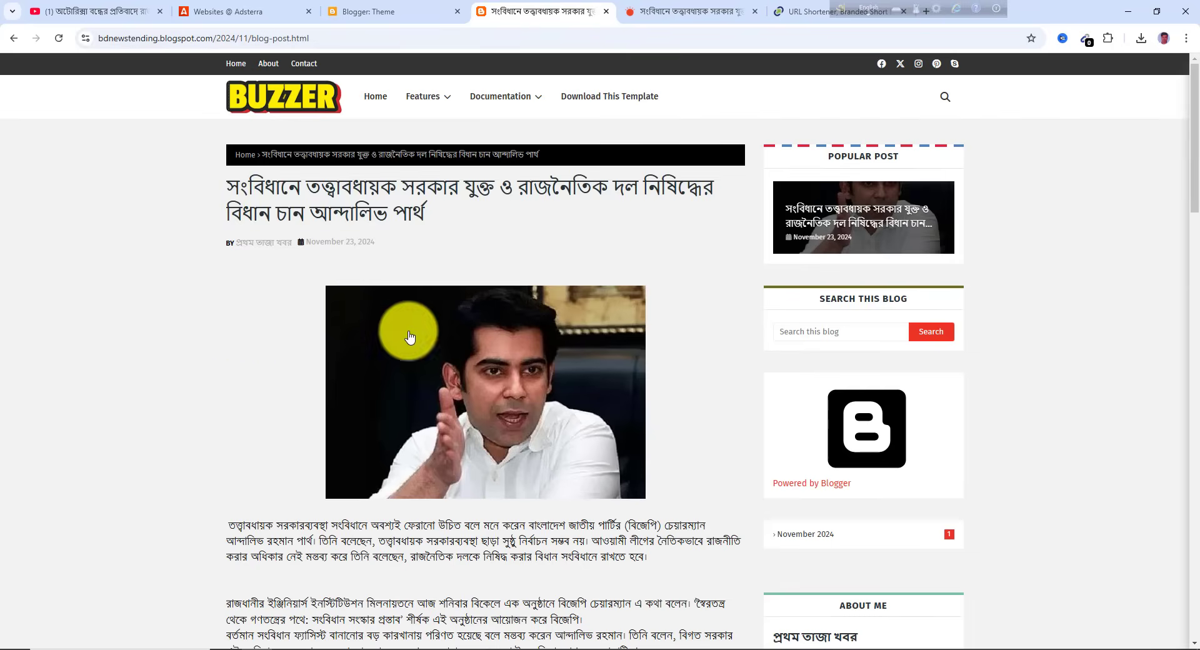
{"action": "scroll", "coordinate": [435, 369], "scroll_direction": "down", "scroll_amount": 2}
{"action": "scroll", "coordinate": [435, 370], "scroll_direction": "down", "scroll_amount": 2}
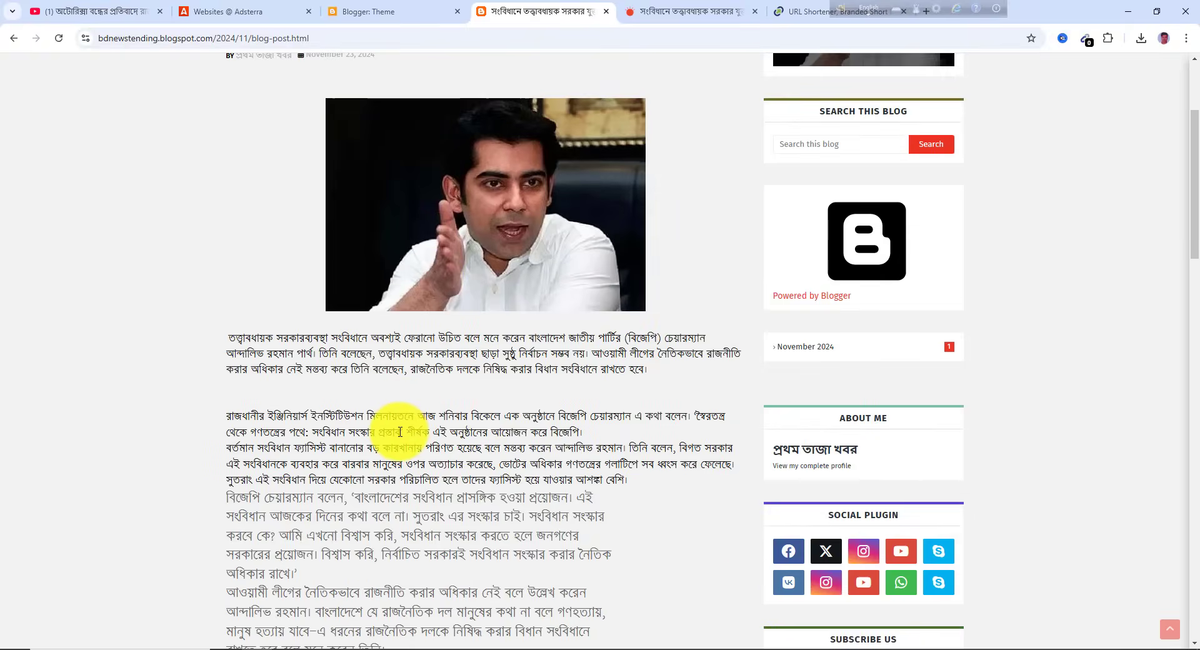
{"action": "scroll", "coordinate": [396, 428], "scroll_direction": "up", "scroll_amount": 4}
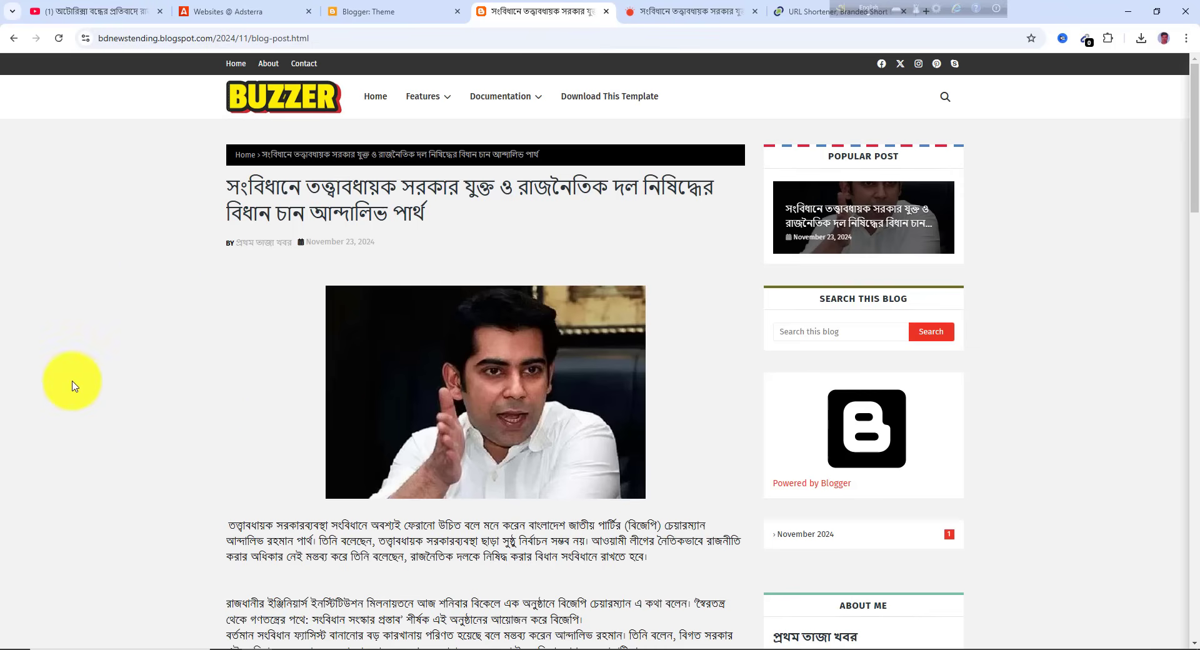
{"action": "scroll", "coordinate": [438, 445], "scroll_direction": "down", "scroll_amount": 3}
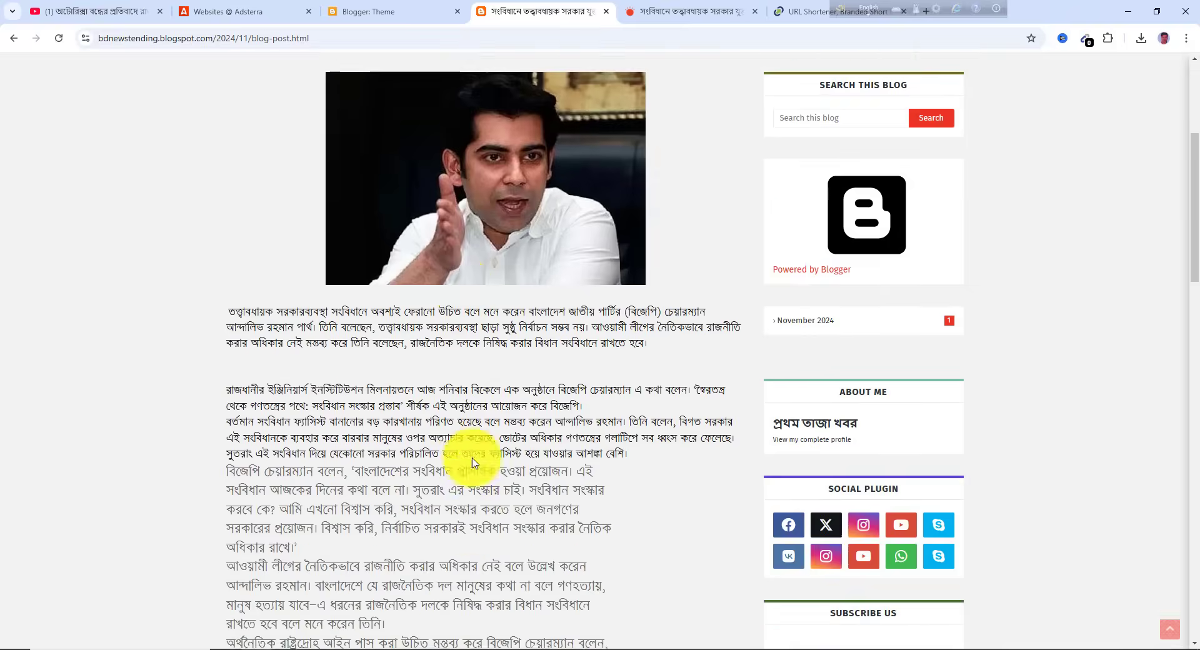
{"action": "scroll", "coordinate": [472, 462], "scroll_direction": "down", "scroll_amount": 10}
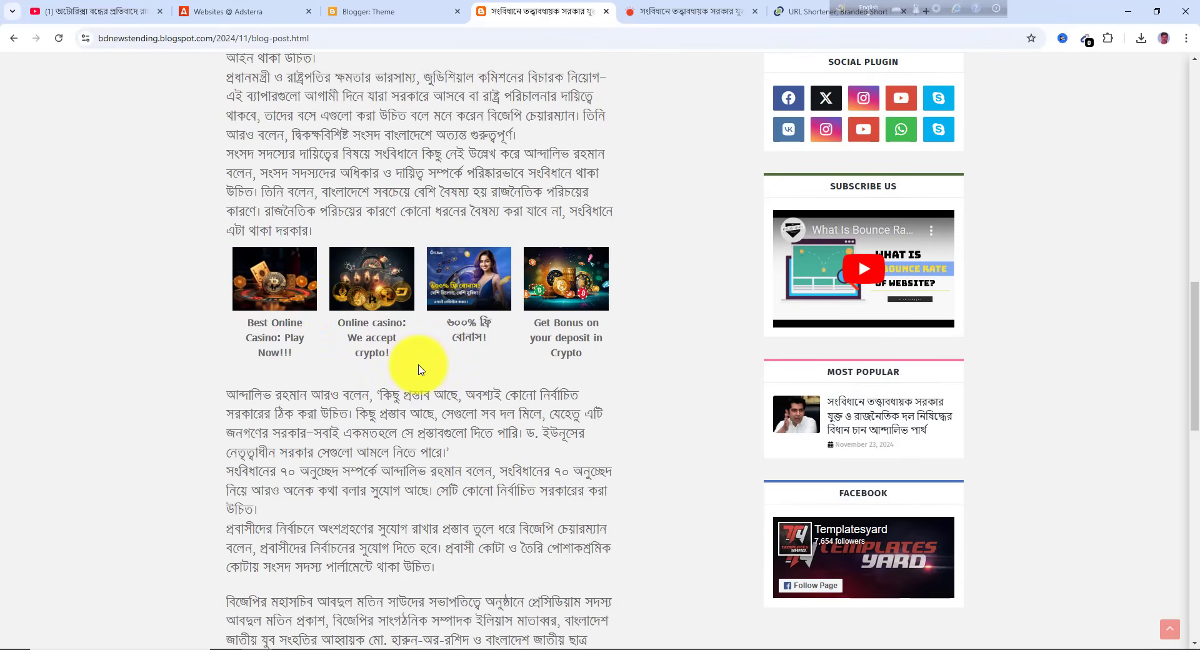
{"action": "scroll", "coordinate": [418, 372], "scroll_direction": "up", "scroll_amount": 15}
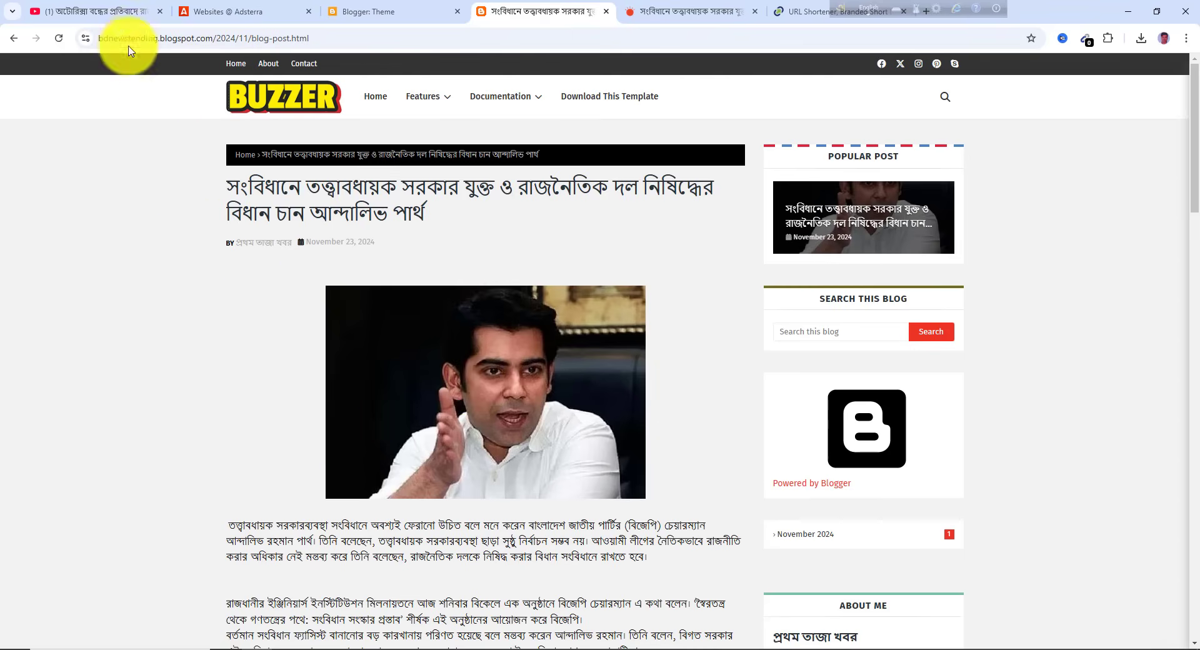
Return to the Rtv News video on YouTube and decline the YouTube Premium family plan offer
{"action": "left_click", "coordinate": [116, 13]}
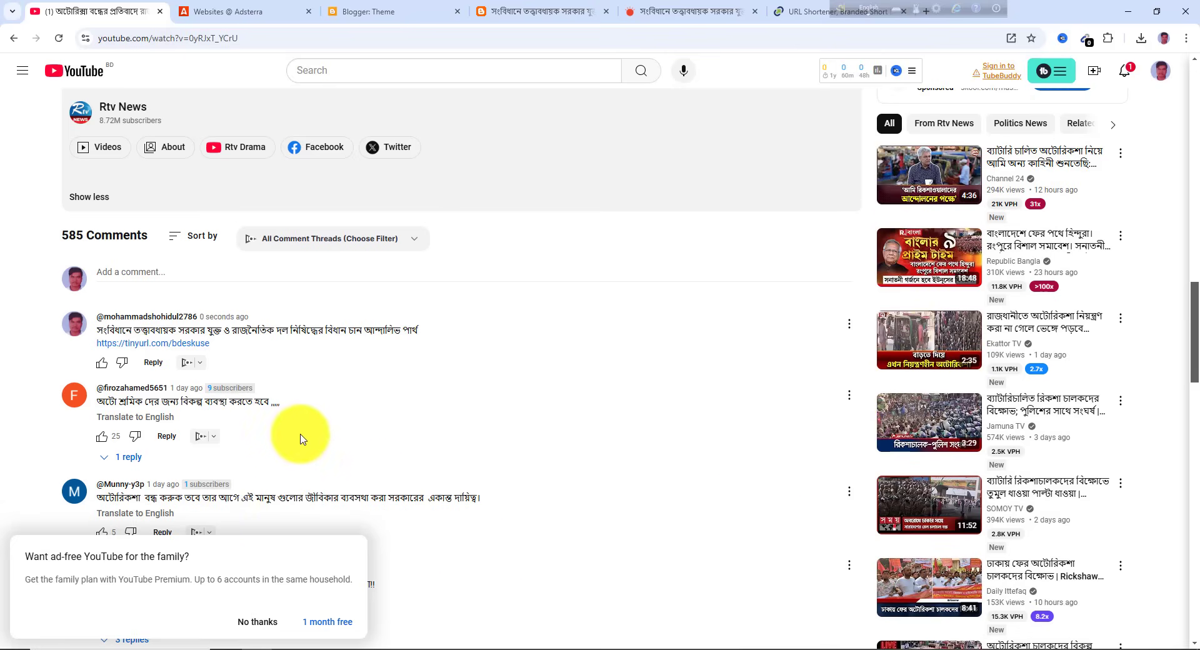
{"action": "left_click", "coordinate": [257, 621]}
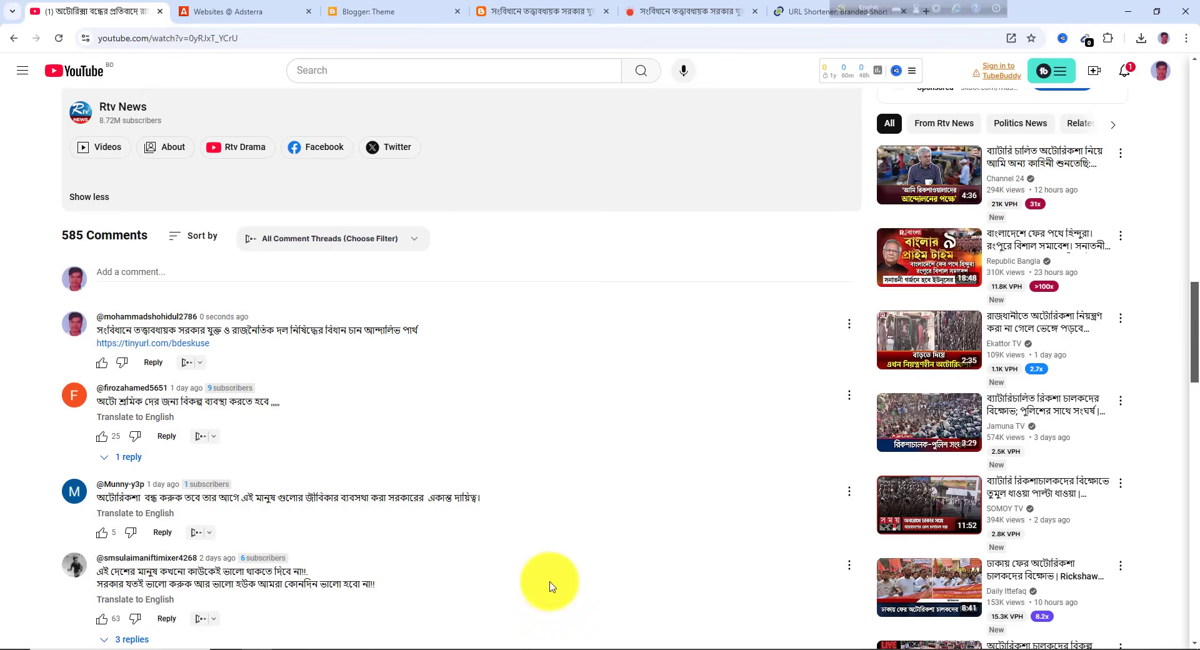